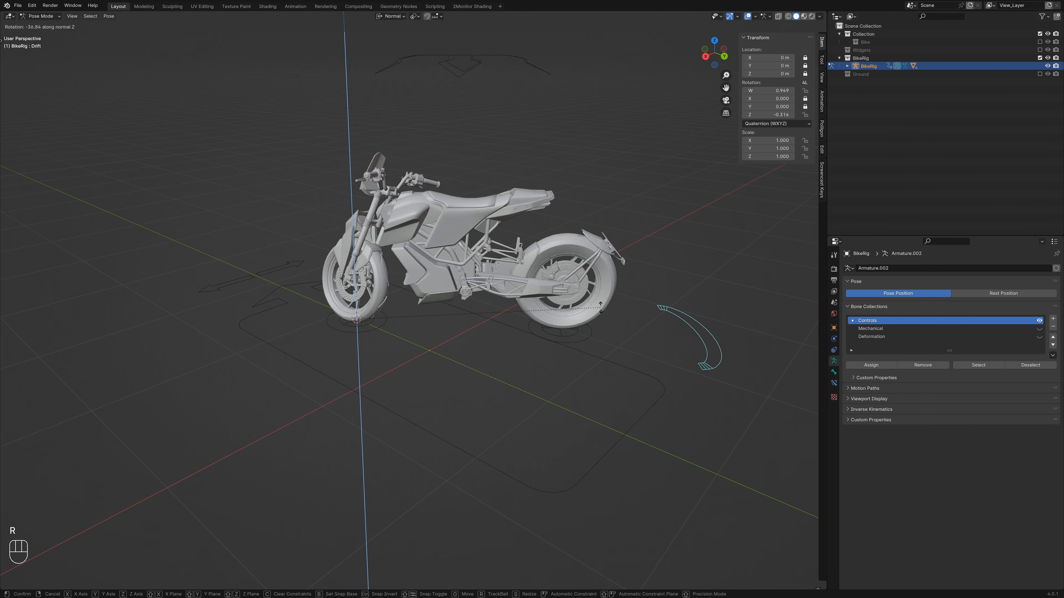
Step: Try shifting the Steering control bone sideways to test how the front wheel turns
{"action": "right_click", "coordinate": [599, 302]}
{"action": "middle_click_drag", "start_coordinate": [259, 336], "coordinate": [333, 329]}
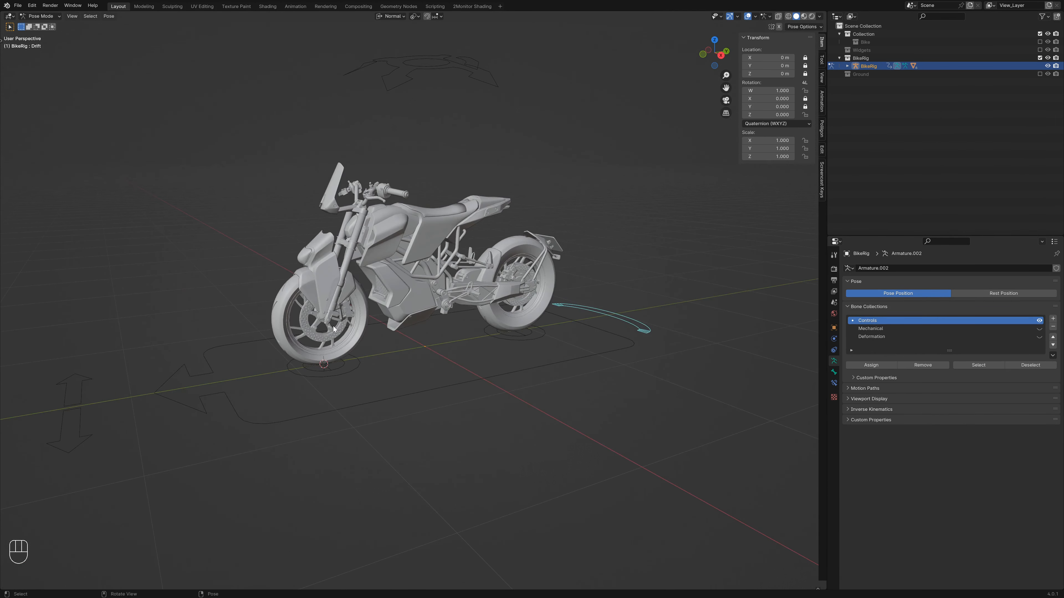
{"action": "left_click", "coordinate": [82, 406]}
{"action": "middle_click_drag", "start_coordinate": [82, 405], "coordinate": [145, 401]}
{"action": "key", "text": "g"}
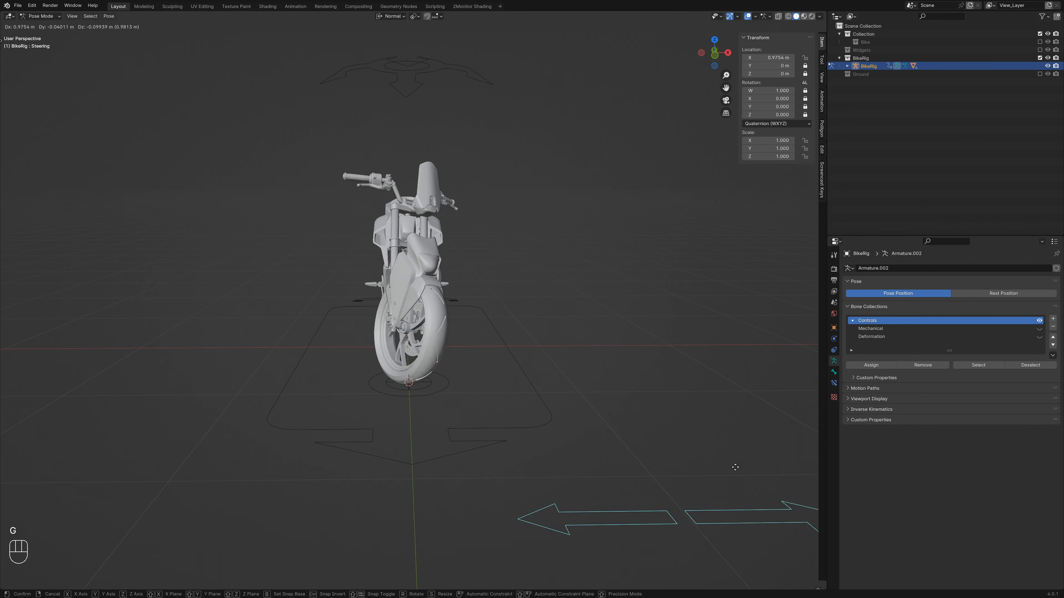
{"action": "right_click", "coordinate": [186, 478]}
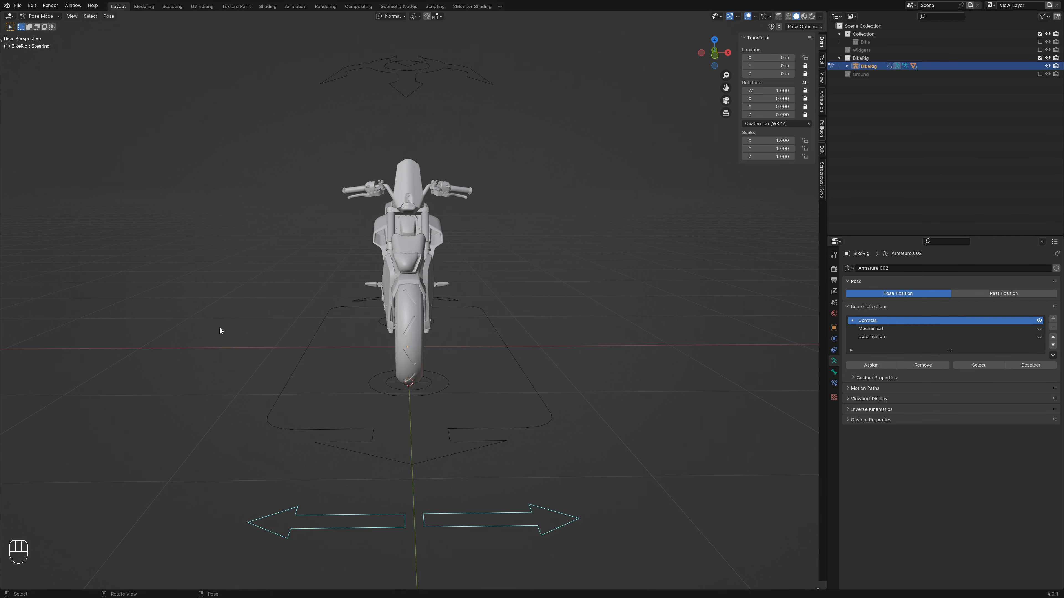
Step: Sketch a curved double-headed annotation arrow across the front of the motorcycle and erase it
{"action": "mouse_move", "coordinate": [208, 331]}
{"action": "left_mouse_down"}
{"action": "mouse_move", "coordinate": [280, 290]}
{"action": "mouse_move", "coordinate": [637, 313]}
{"action": "mouse_move", "coordinate": [663, 364]}
{"action": "mouse_move", "coordinate": [660, 317]}
{"action": "left_mouse_up"}
{"action": "mouse_move", "coordinate": [212, 310]}
{"action": "left_mouse_down"}
{"action": "mouse_move", "coordinate": [191, 343]}
{"action": "mouse_move", "coordinate": [251, 334]}
{"action": "left_mouse_up"}
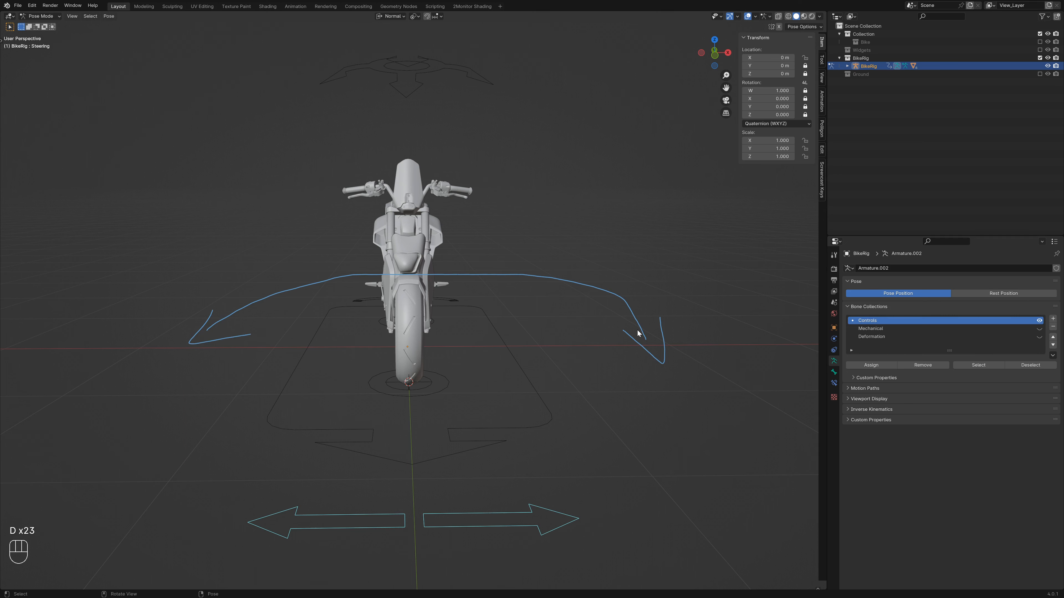
{"action": "mouse_move", "coordinate": [225, 305]}
{"action": "right_mouse_down"}
{"action": "mouse_move", "coordinate": [192, 338]}
{"action": "mouse_move", "coordinate": [261, 333]}
{"action": "mouse_move", "coordinate": [210, 334]}
{"action": "mouse_move", "coordinate": [273, 301]}
{"action": "mouse_move", "coordinate": [250, 304]}
{"action": "mouse_move", "coordinate": [308, 285]}
{"action": "mouse_move", "coordinate": [399, 273]}
{"action": "mouse_move", "coordinate": [534, 277]}
{"action": "mouse_move", "coordinate": [595, 286]}
{"action": "mouse_move", "coordinate": [640, 312]}
{"action": "mouse_move", "coordinate": [626, 325]}
{"action": "mouse_move", "coordinate": [660, 361]}
{"action": "mouse_move", "coordinate": [663, 310]}
{"action": "right_mouse_up"}
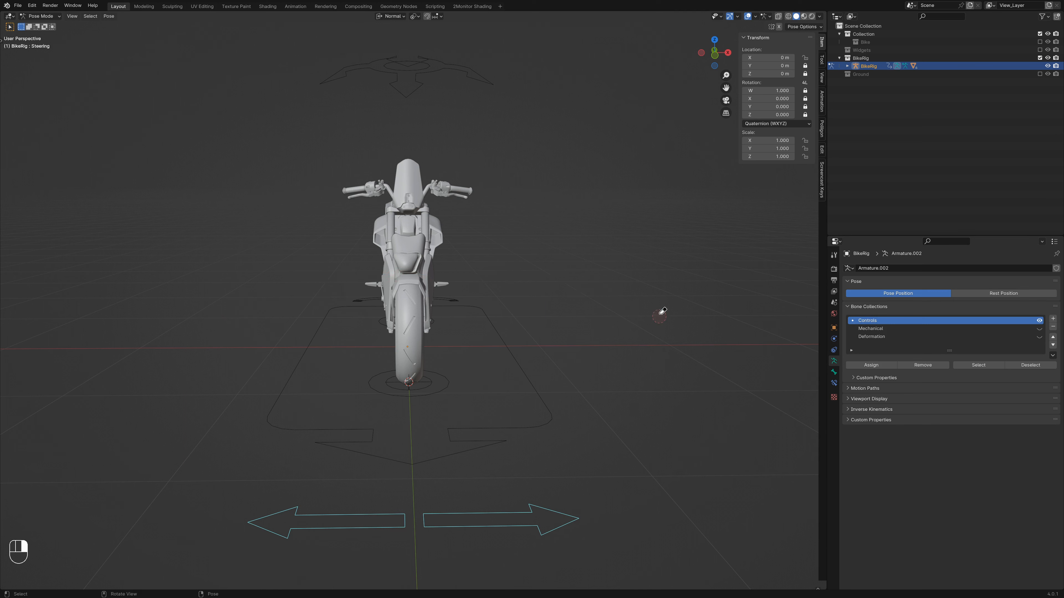
Step: Enter Edit Mode on BikeRig, show and activate the Mechanical bone collection, and hide the Controls collection
{"action": "mouse_move", "coordinate": [663, 311]}
{"action": "middle_mouse_down"}
{"action": "mouse_move", "coordinate": [505, 378]}
{"action": "mouse_move", "coordinate": [437, 376]}
{"action": "middle_mouse_up"}
{"action": "key", "text": "Tab"}
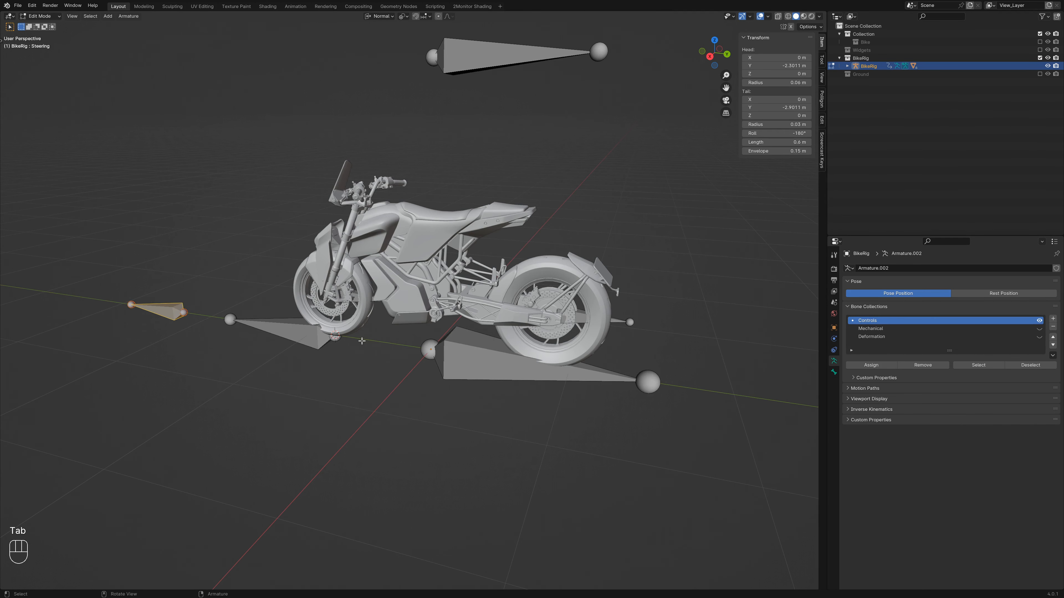
{"action": "key", "text": "alt+a"}
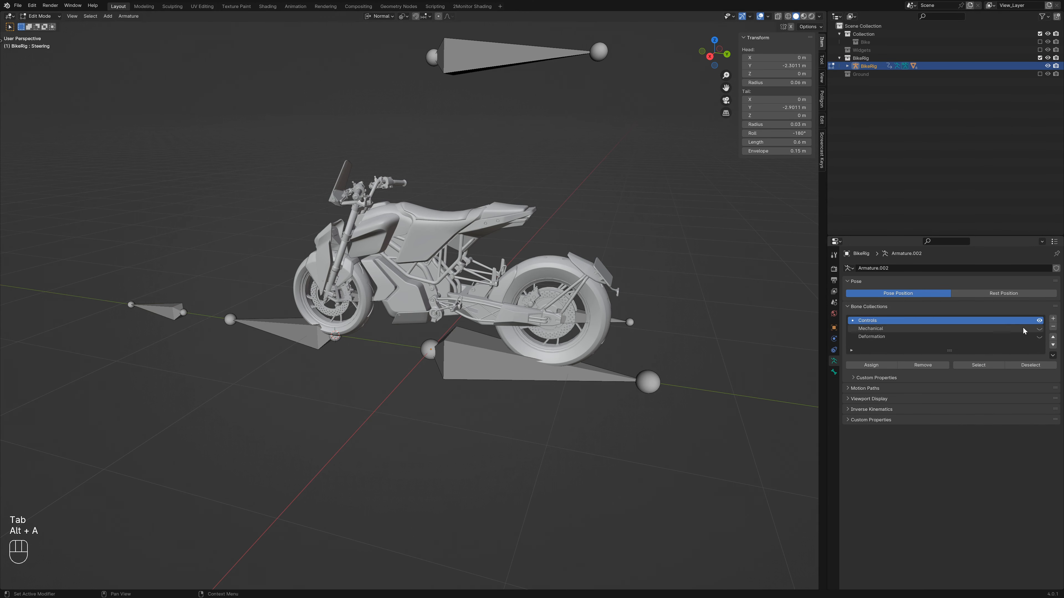
{"action": "left_click", "coordinate": [1039, 329]}
{"action": "left_click", "coordinate": [1004, 329]}
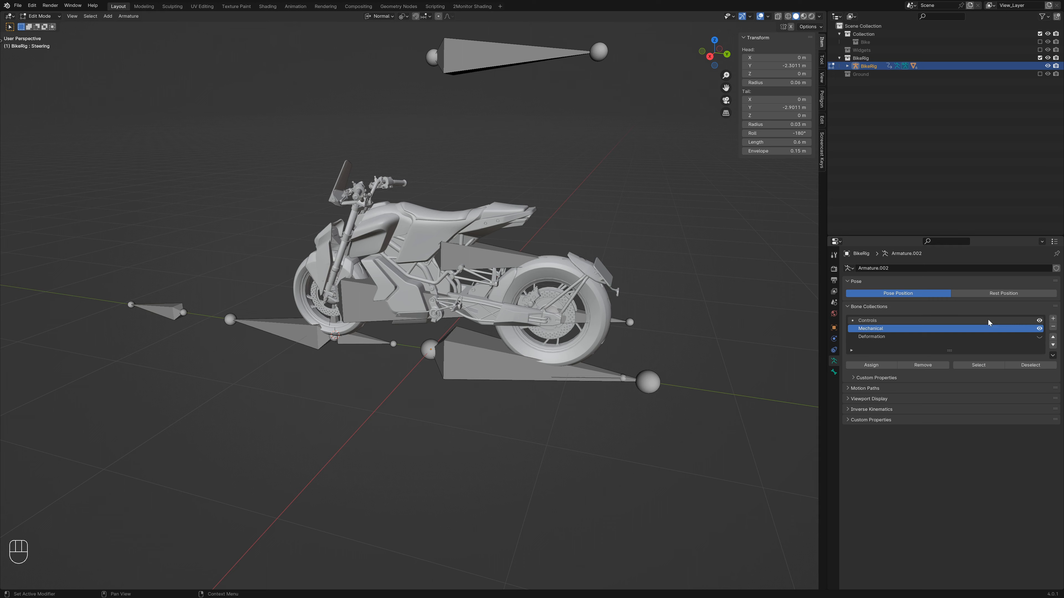
{"action": "left_click", "coordinate": [1039, 320]}
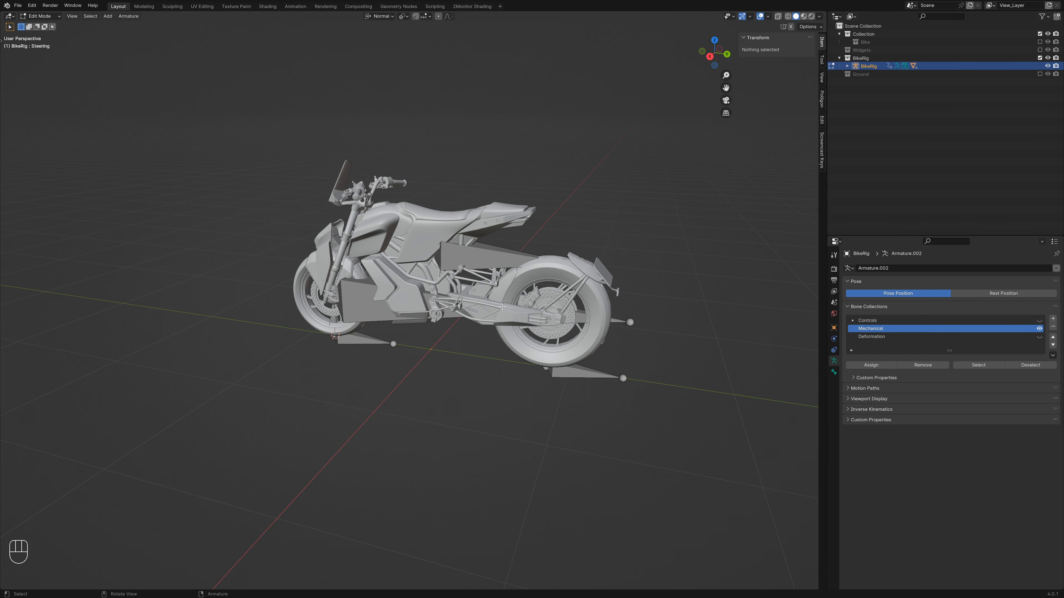
Step: In wireframe side view, add a bone at the world origin, lay it flat along positive Y and scale it by 0.5
{"action": "key", "text": "KP_3"}
{"action": "key", "text": "shift+z"}
{"action": "key", "text": "shift+c"}
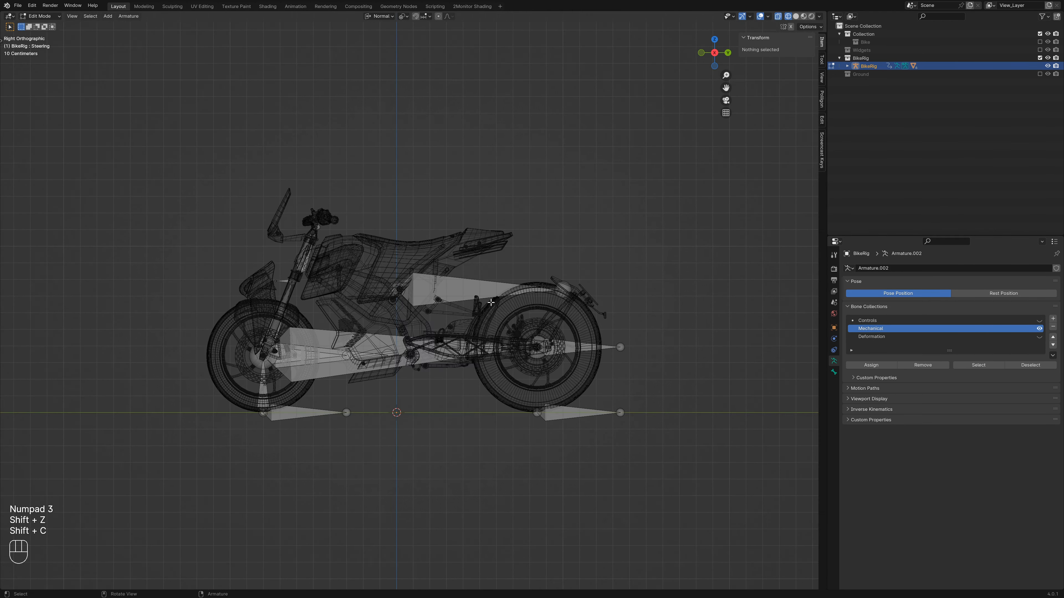
{"action": "scroll", "coordinate": [424, 371], "scroll_direction": "up", "scroll_amount": 4}
{"action": "middle_click_drag", "start_coordinate": [425, 372], "coordinate": [401, 252], "text": "shift"}
{"action": "scroll", "coordinate": [401, 251], "scroll_direction": "down", "scroll_amount": 2}
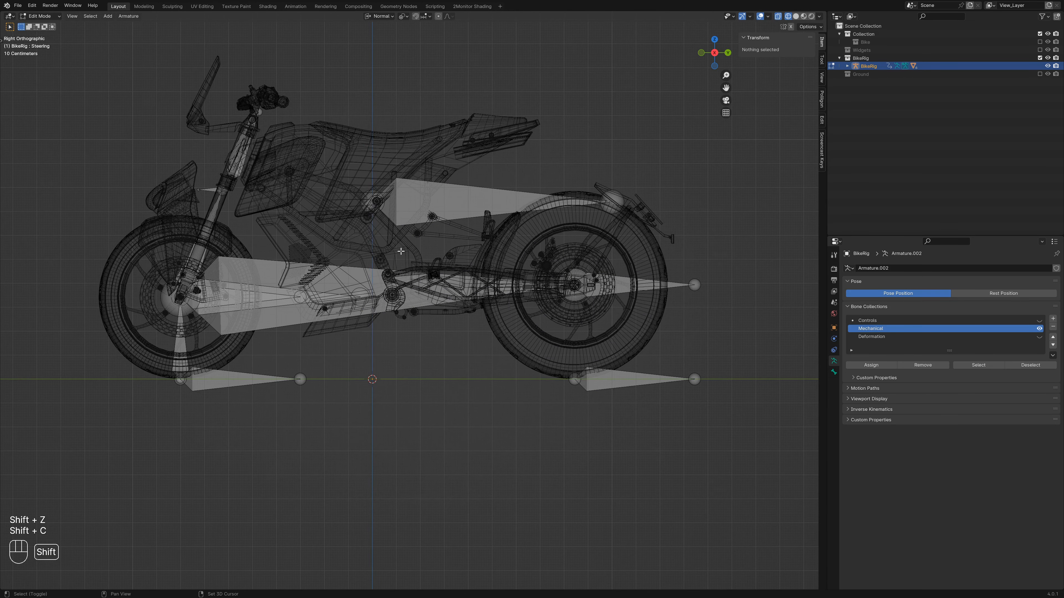
{"action": "key", "text": "shift+a"}
{"action": "key", "text": "r"}
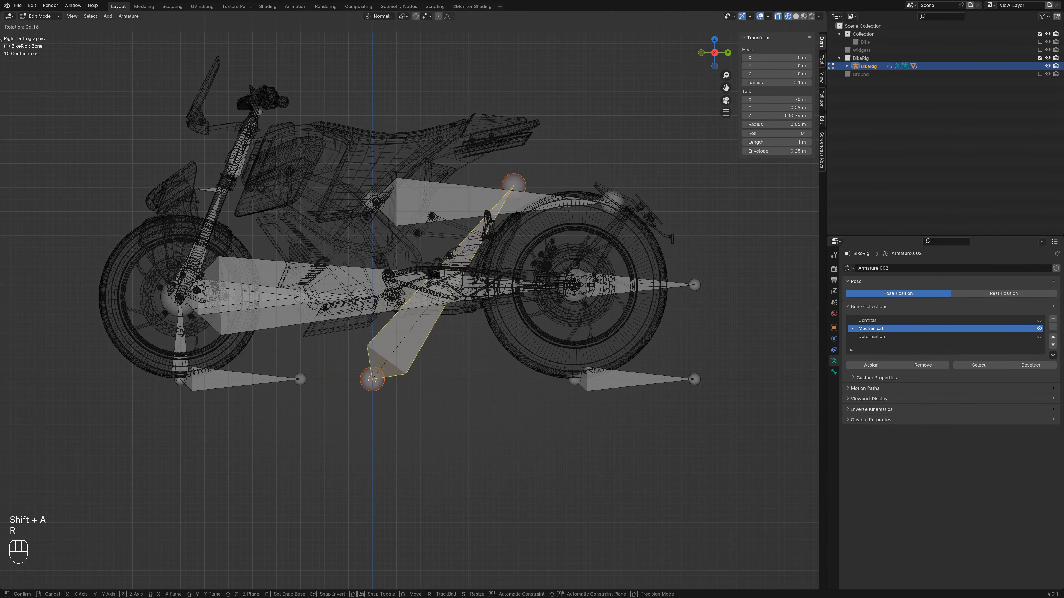
{"action": "left_click", "coordinate": [517, 381]}
{"action": "type", "text": "s.5"}
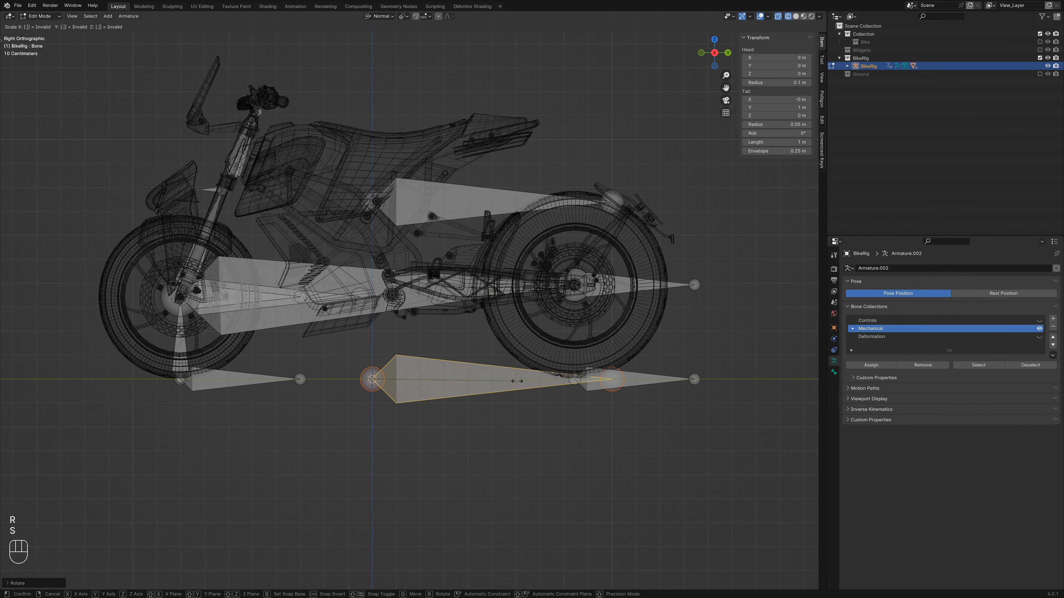
{"action": "left_click", "coordinate": [517, 381]}
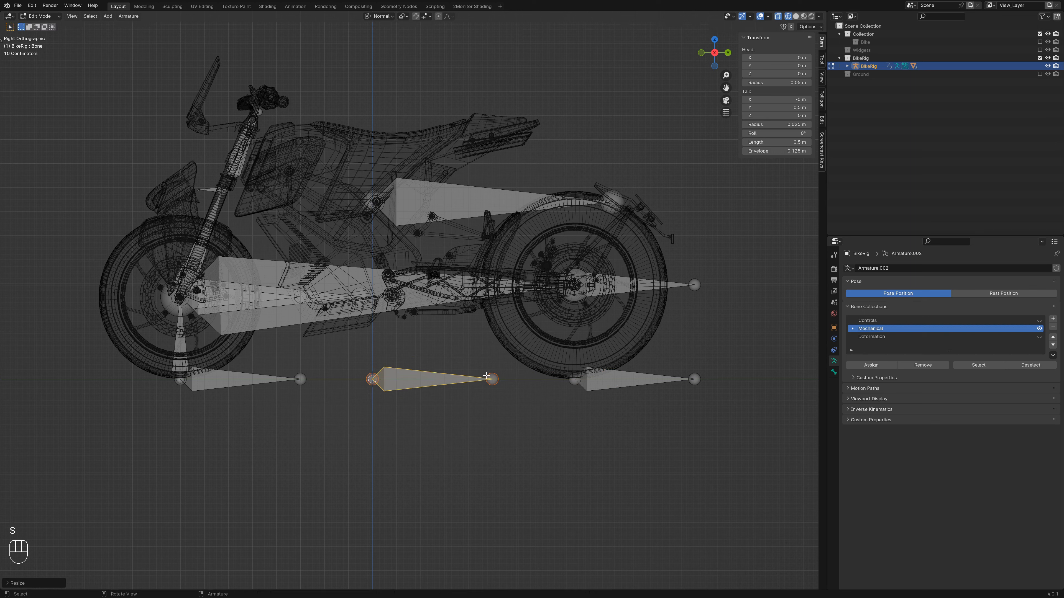
Step: Rename the new horizontal bone MCH-TiltTarget
{"action": "key", "text": "F2"}
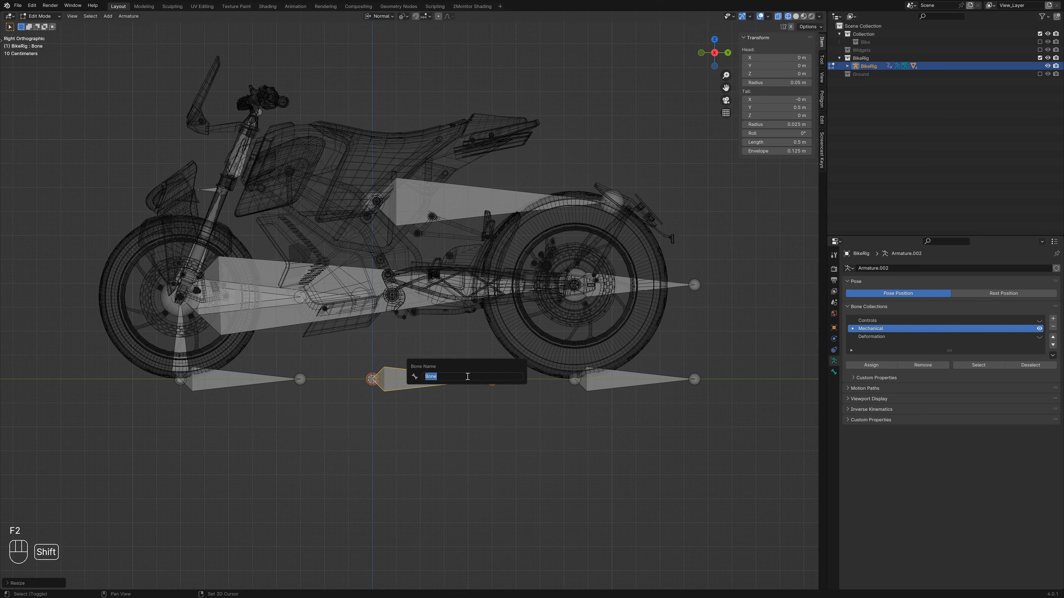
{"action": "type", "text": "MCH-TiltTarget"}
{"action": "key", "text": "Return"}
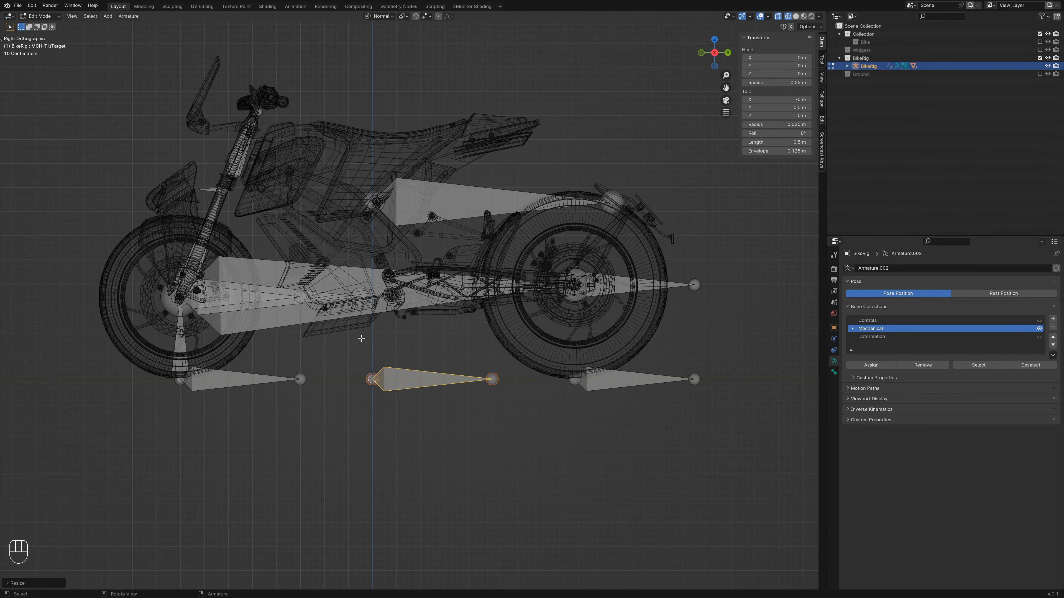
Step: Test rotating MCH-TiltTarget around its Y axis in Edit Mode and Pose Mode, ending in Edit Mode
{"action": "middle_click_drag", "start_coordinate": [362, 338], "coordinate": [407, 367]}
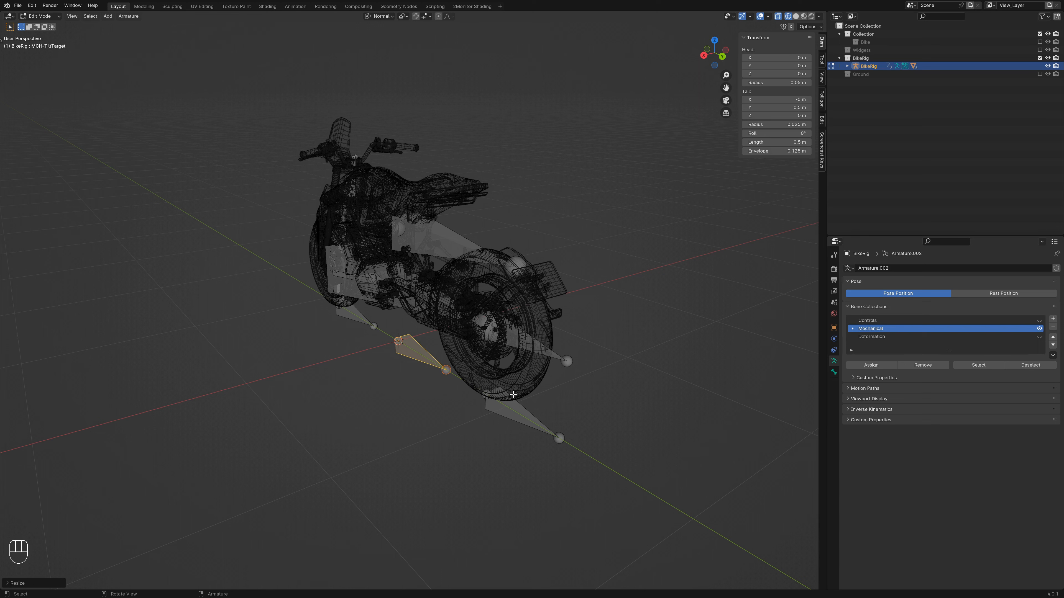
{"action": "key", "text": "r"}
{"action": "key", "text": "y"}
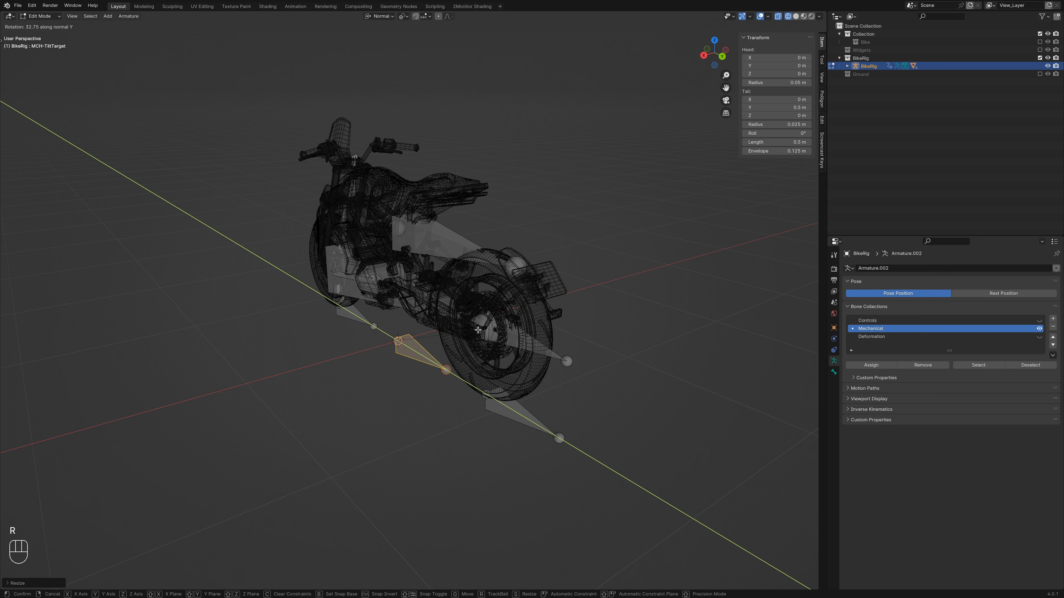
{"action": "left_click", "coordinate": [477, 330]}
{"action": "key", "text": "ctrl+Tab"}
{"action": "left_click", "coordinate": [475, 404]}
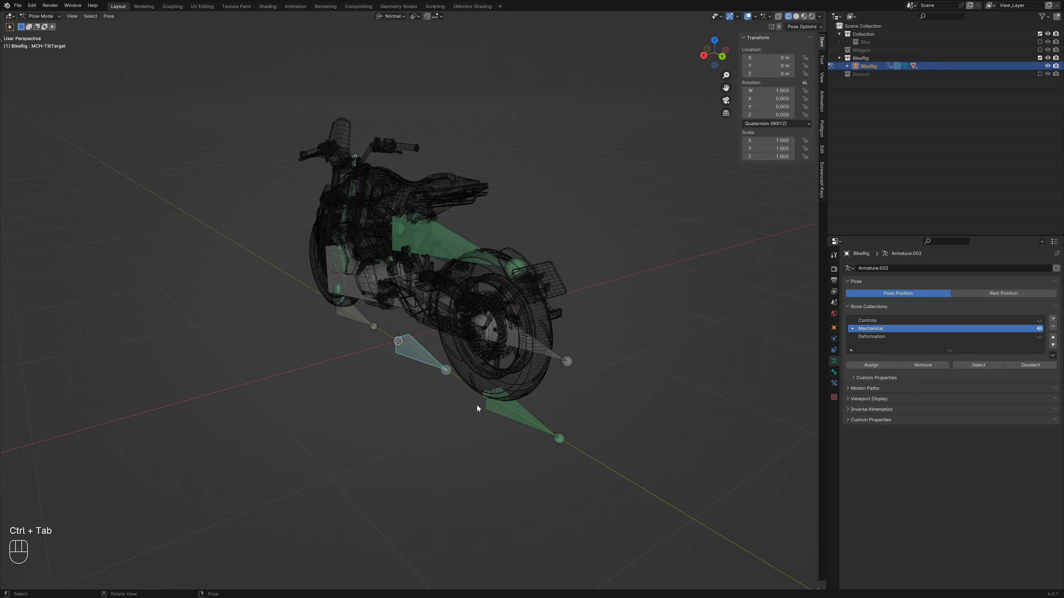
{"action": "key", "text": "r"}
{"action": "key", "text": "y"}
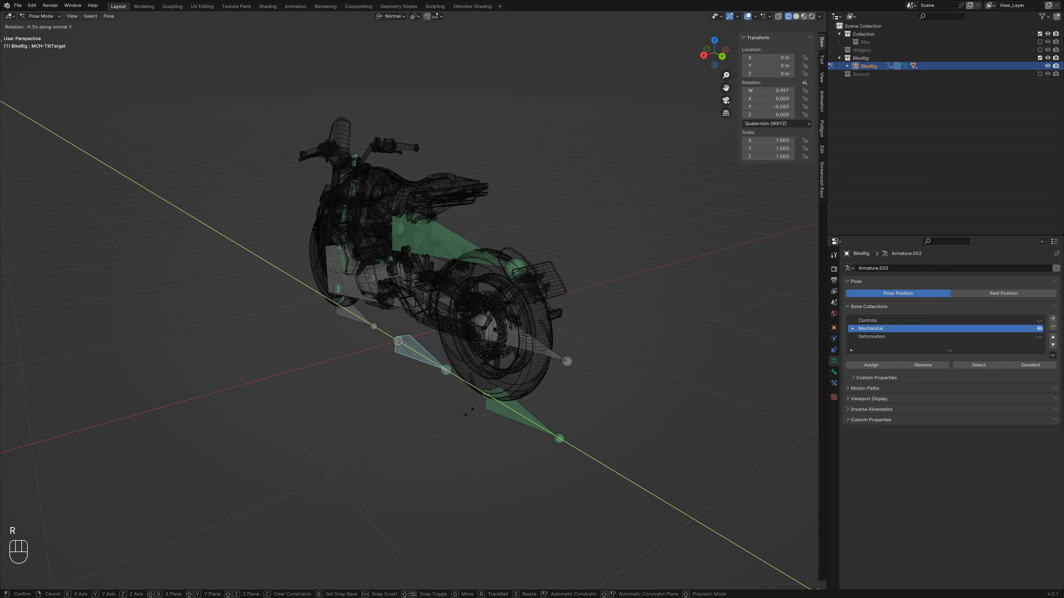
{"action": "left_click", "coordinate": [451, 427]}
{"action": "key", "text": "Tab"}
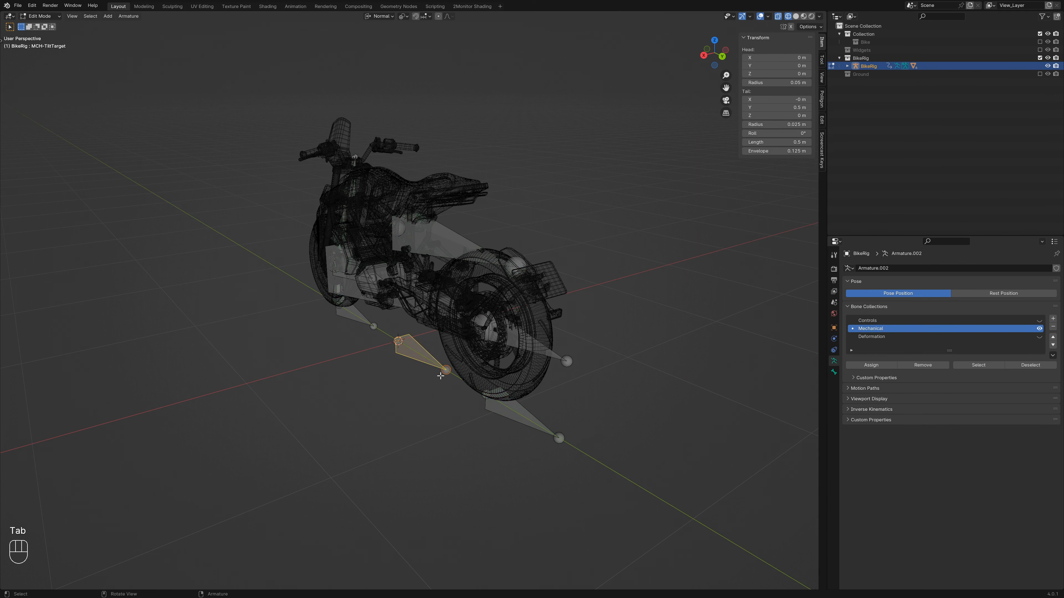
Step: In the right side view, add another upright bone at the world origin in the Mechanical collection
{"action": "key", "text": "KP_1"}
{"action": "key", "text": "KP_3"}
{"action": "key", "text": "alt+a"}
{"action": "scroll", "coordinate": [440, 376], "scroll_direction": "up", "scroll_amount": 4}
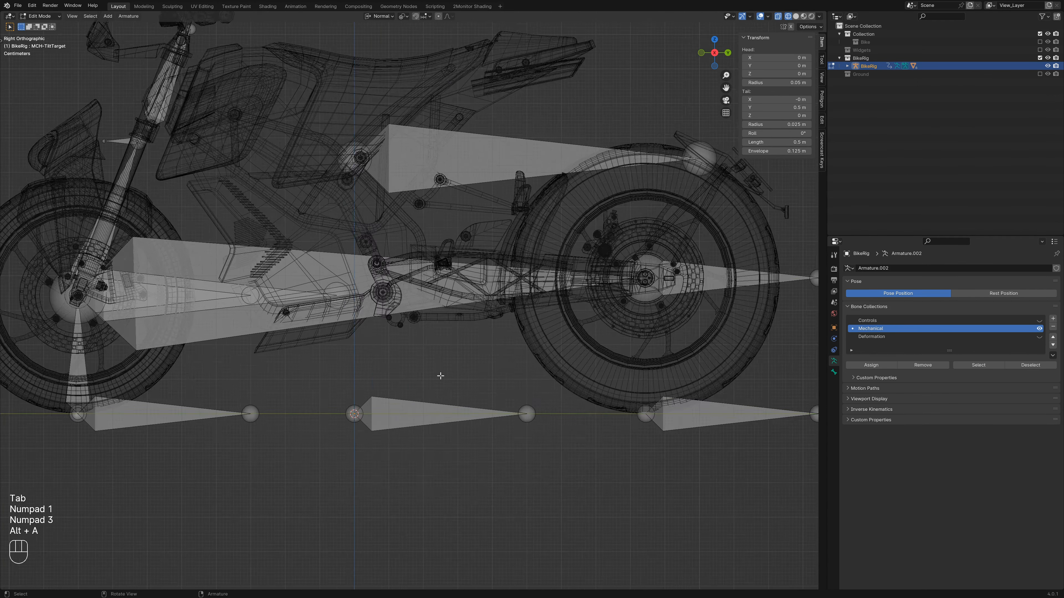
{"action": "middle_click_drag", "start_coordinate": [440, 376], "coordinate": [479, 350], "text": "shift"}
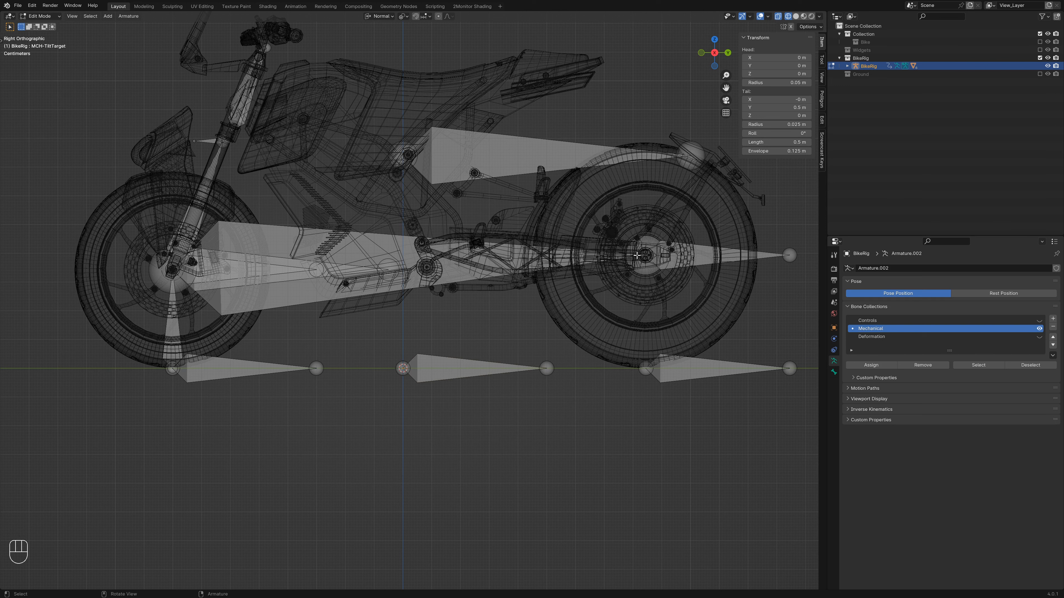
{"action": "left_click", "coordinate": [166, 335]}
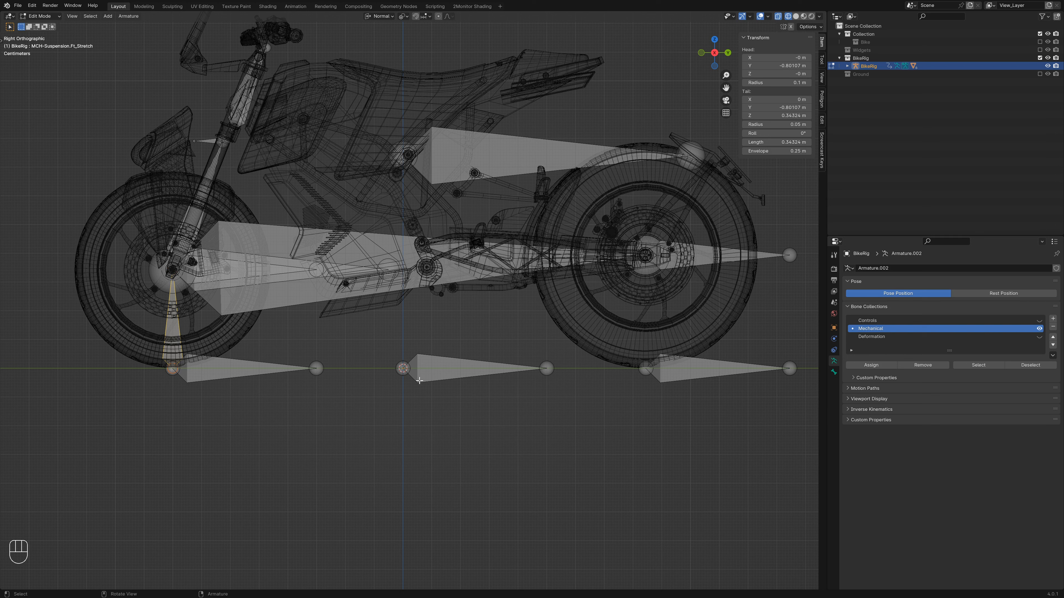
{"action": "key", "text": "alt+a"}
{"action": "key", "text": "shift+a"}
Step: Place the 3D cursor at the head of MCH-Body and snap the new upright bone's tip to it
{"action": "key", "text": "shift+s"}
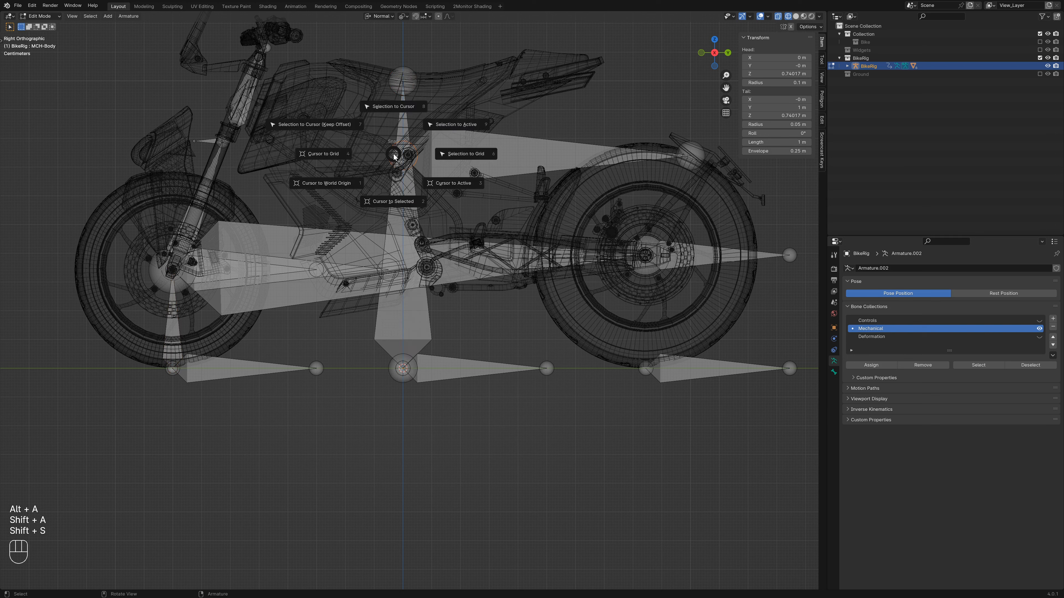
{"action": "left_click", "coordinate": [395, 110]}
{"action": "left_click", "coordinate": [404, 82]}
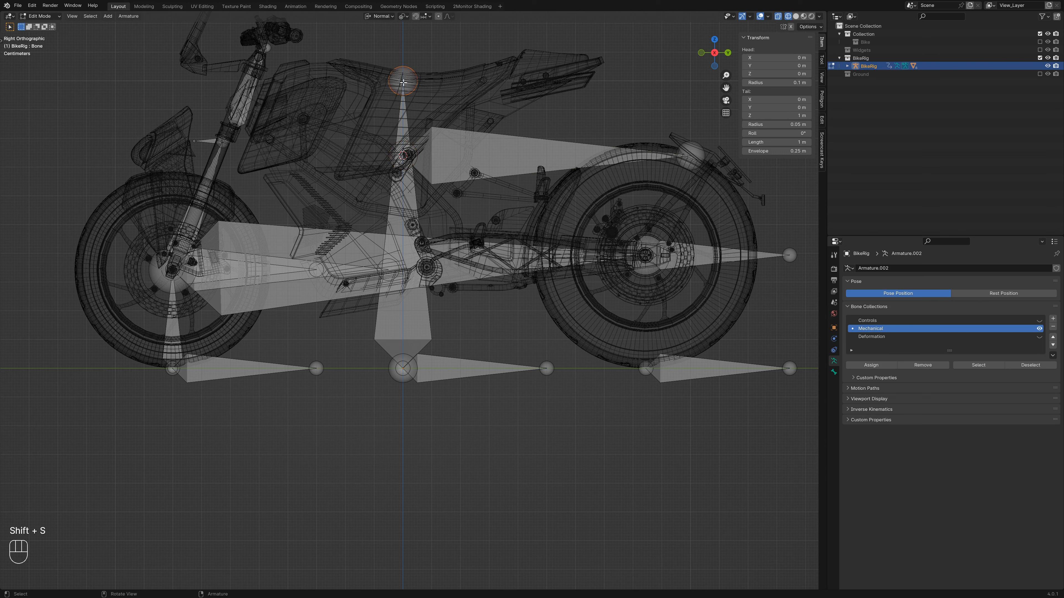
{"action": "key", "text": "shift+s"}
{"action": "left_click", "coordinate": [406, 70]}
{"action": "key", "text": "alt+a"}
{"action": "left_click", "coordinate": [405, 374]}
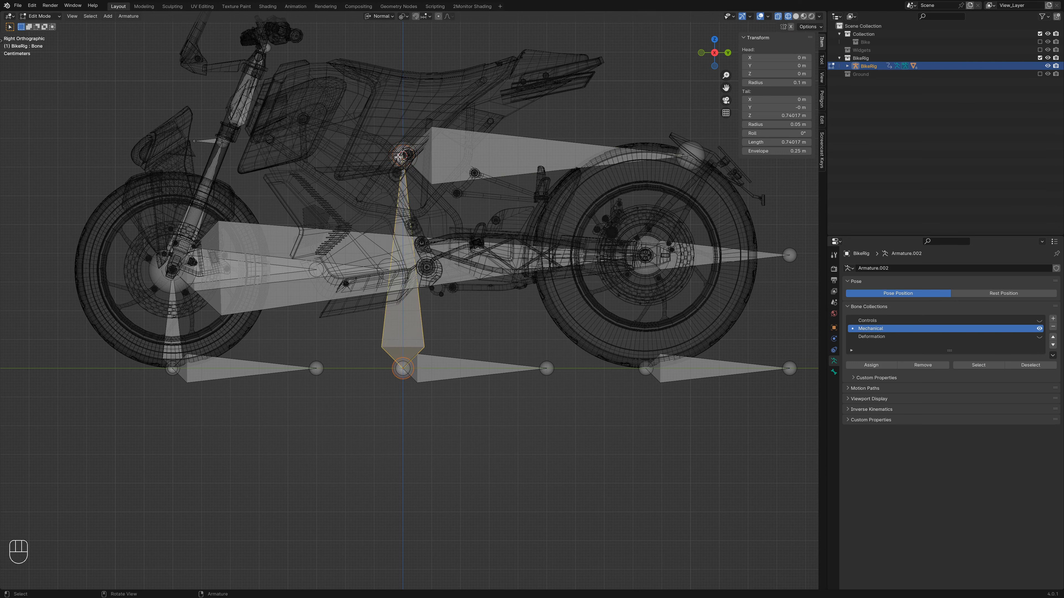
Step: Rename the upright bone below MCH-Body as MCH-Body_Stretch and leave all bones deselected
{"action": "key", "text": "F2"}
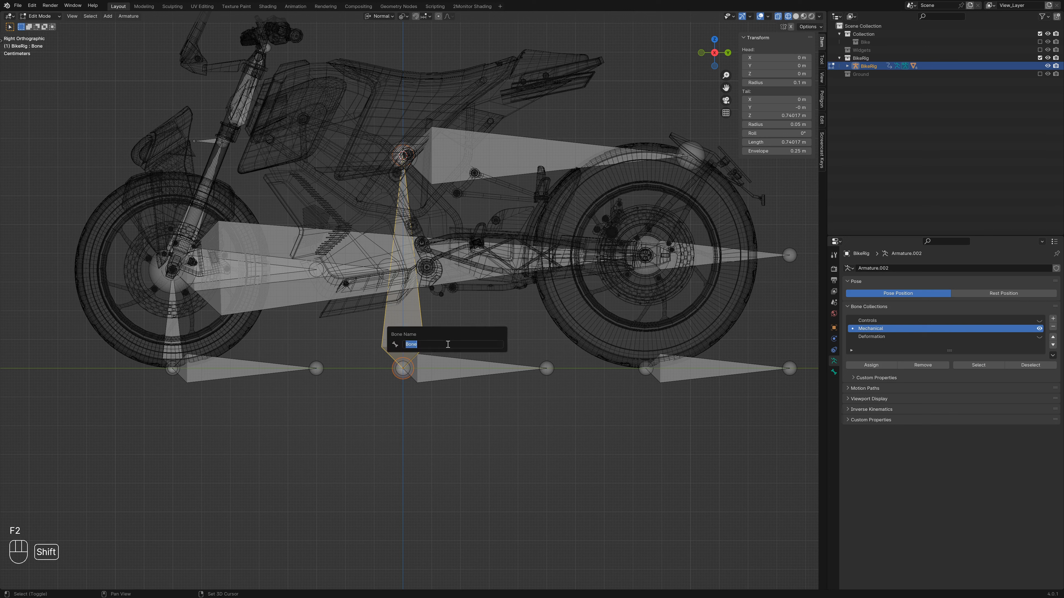
{"action": "type", "text": "MCH-B"}
{"action": "key", "text": "shift"}
{"action": "type", "text": "ody_Stretch"}
{"action": "key", "text": "Return"}
{"action": "key", "text": "a"}
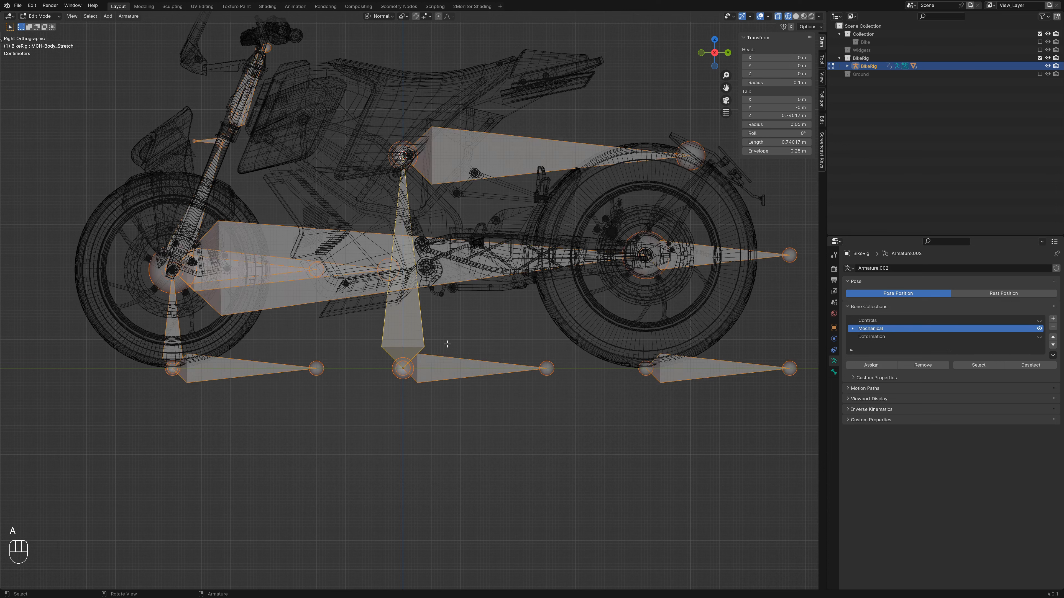
{"action": "key", "text": "alt+a"}
Step: Snap the 3D cursor to the head of MCH-Axle.Bk and add an upright bone there
{"action": "left_click", "coordinate": [645, 368]}
{"action": "key", "text": "shift+s"}
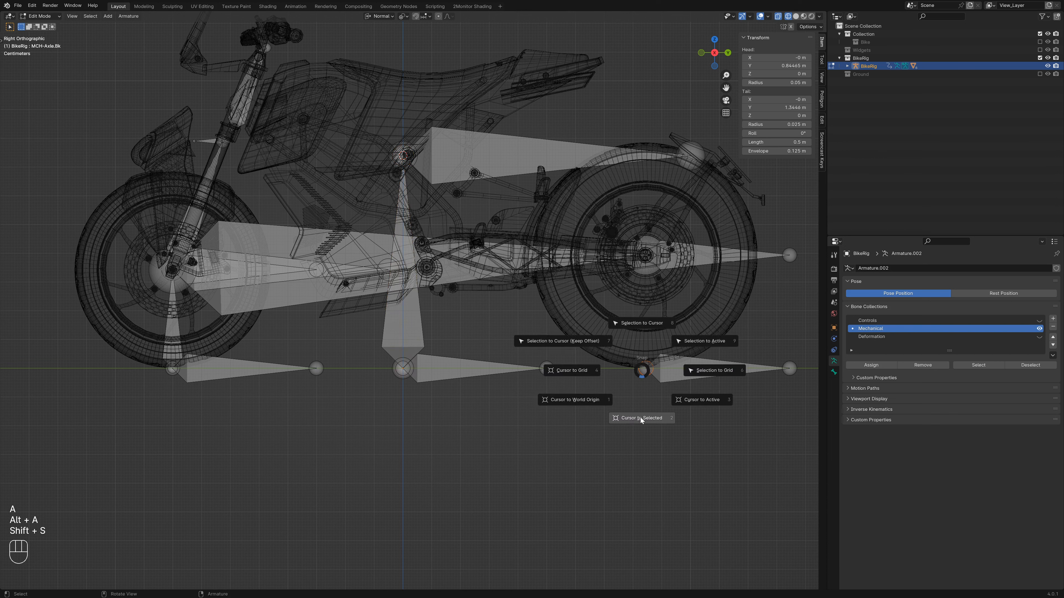
{"action": "left_click", "coordinate": [640, 418]}
{"action": "key", "text": "shift+a"}
Step: Place the 3D cursor at the rear wheel's centre joint and snap the new bone's tip to it
{"action": "key", "text": "alt+a"}
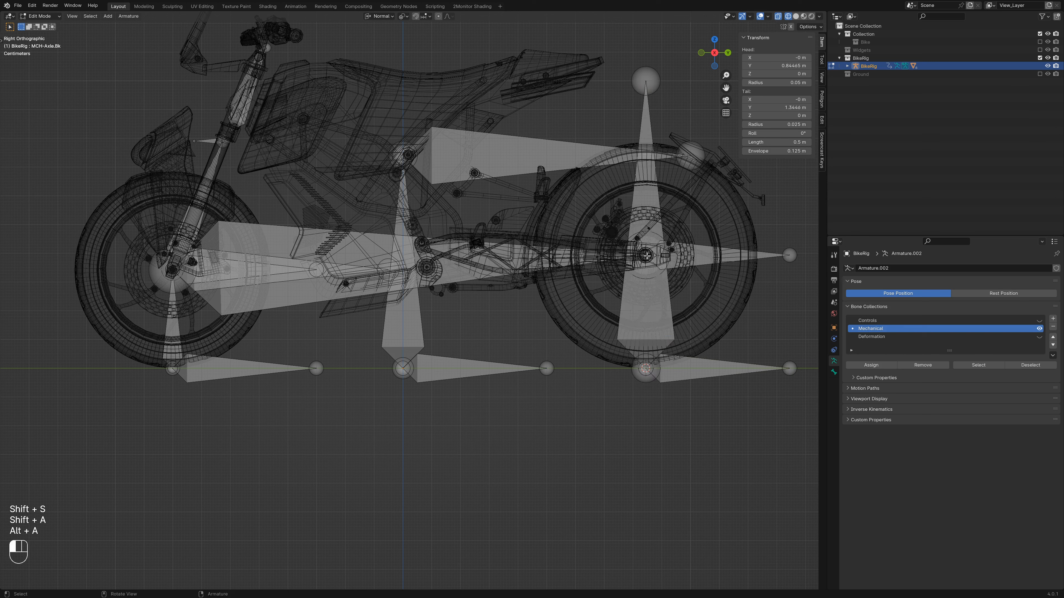
{"action": "key", "text": "shift+s"}
{"action": "left_click", "coordinate": [648, 301]}
{"action": "key", "text": "alt+a"}
{"action": "left_click", "coordinate": [644, 82]}
{"action": "key", "text": "shift+s"}
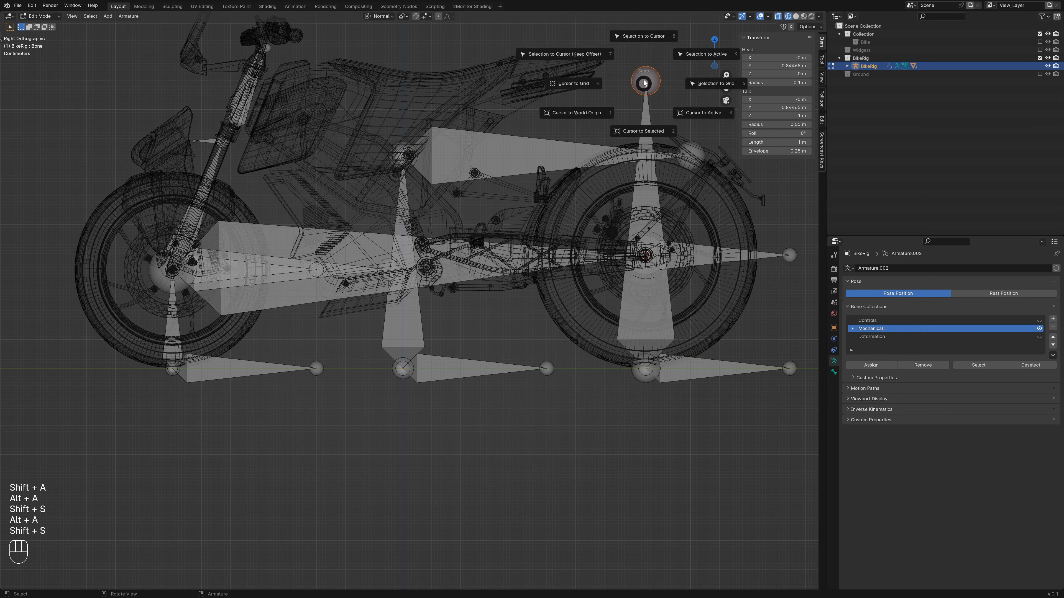
{"action": "left_click", "coordinate": [644, 47]}
Step: Rename the new upright bone under the rear wheel's centre as MCH-Suspension.Bk_Stretch
{"action": "key", "text": "alt+a"}
{"action": "left_click", "coordinate": [647, 331]}
{"action": "key", "text": "F2"}
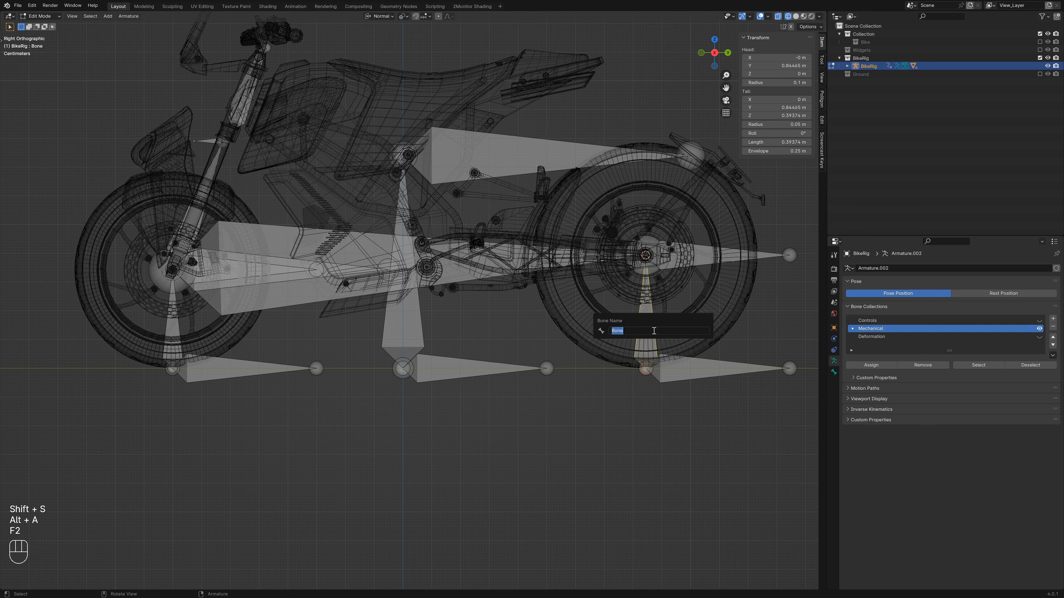
{"action": "type", "text": "MCH-Suspension.Bk"}
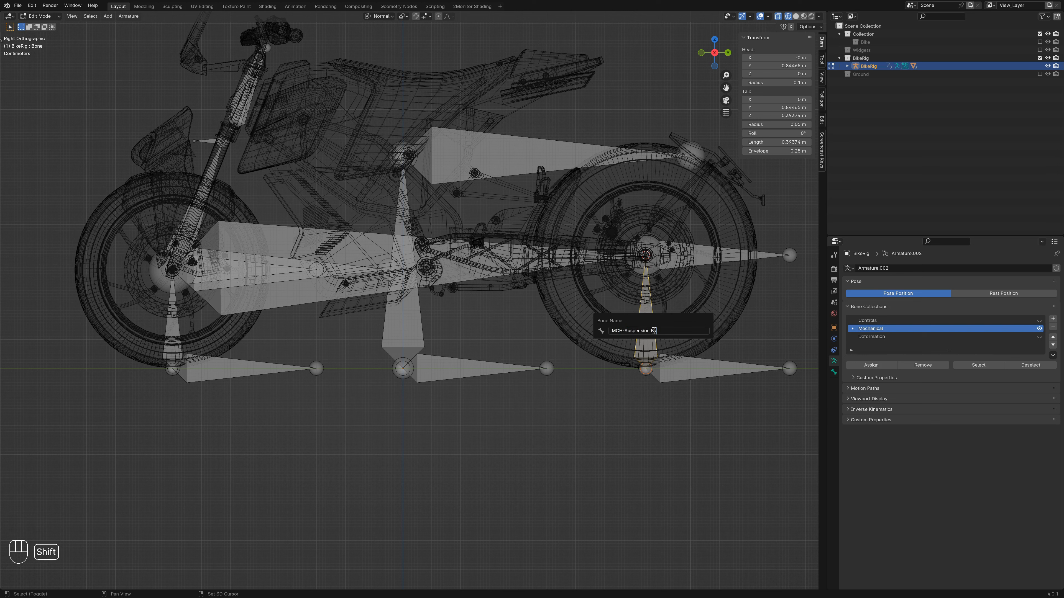
{"action": "type", "text": "_Stretch"}
{"action": "key", "text": "Return"}
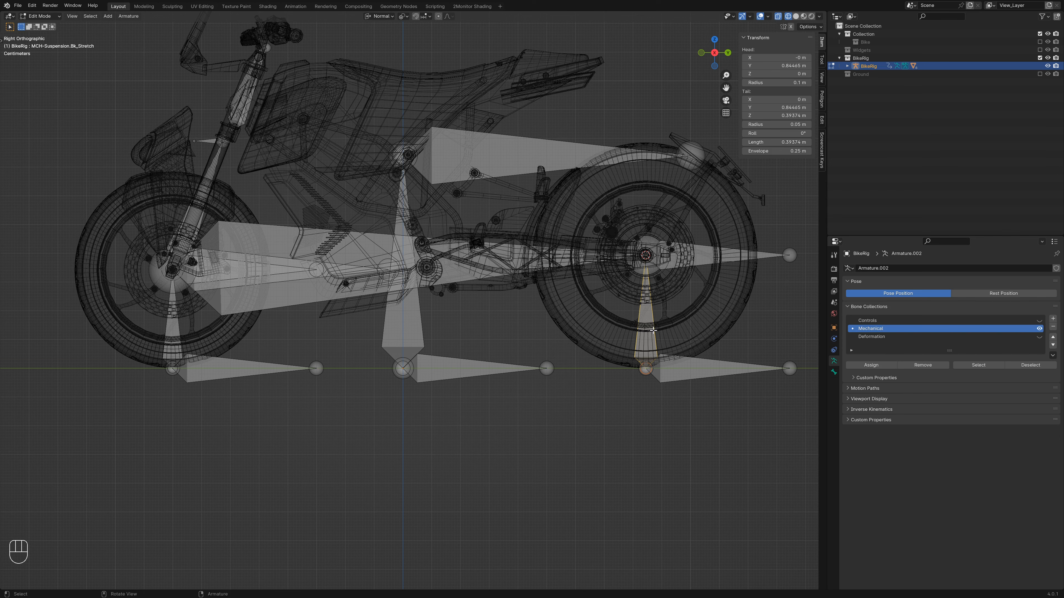
Step: Parent the MCH-TiltTarget bone to the Drift bone
{"action": "key", "text": "alt+a"}
{"action": "scroll", "coordinate": [624, 328], "scroll_direction": "down", "scroll_amount": 1}
{"action": "middle_click_drag", "start_coordinate": [624, 327], "coordinate": [464, 357]}
{"action": "left_click", "coordinate": [451, 332]}
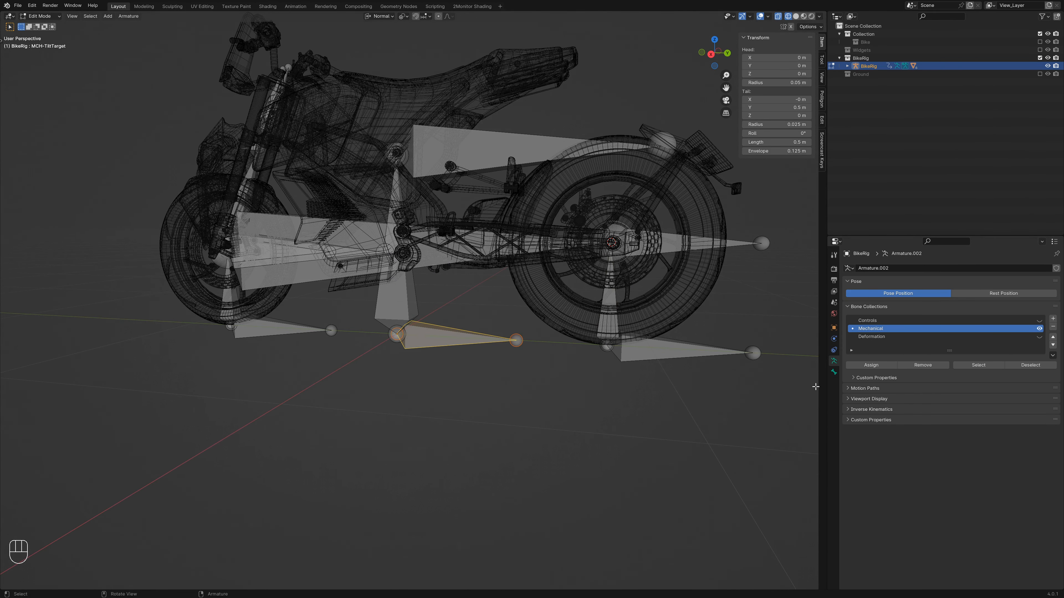
{"action": "left_click", "coordinate": [834, 372]}
{"action": "left_click", "coordinate": [988, 392]}
{"action": "type", "text": "dy_Str"}
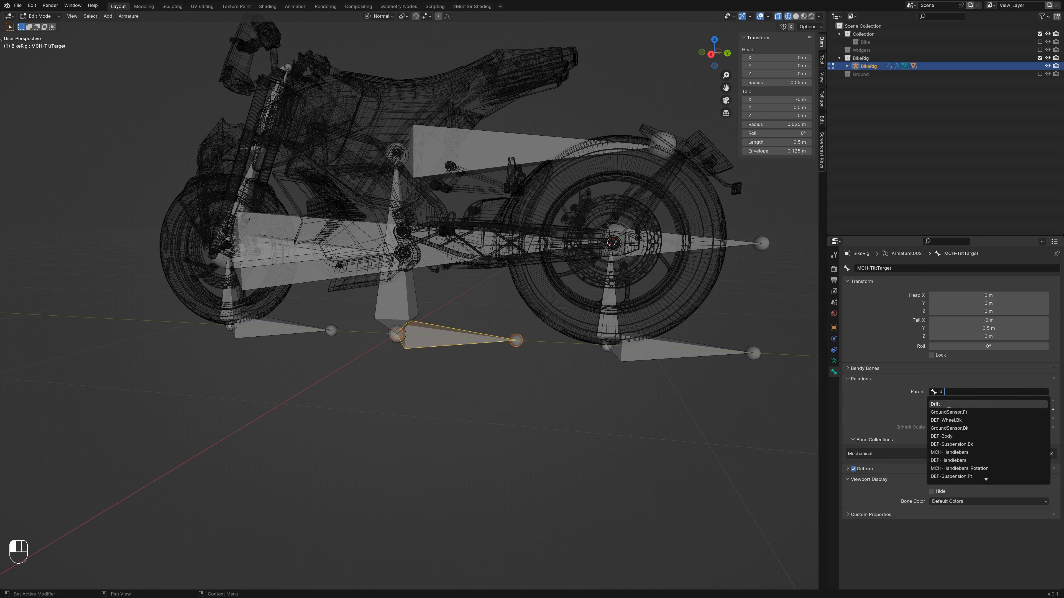
{"action": "left_click", "coordinate": [949, 404]}
Step: Assign a parent bone to MCH-Body_Stretch
{"action": "left_click", "coordinate": [402, 281]}
{"action": "left_click", "coordinate": [963, 392]}
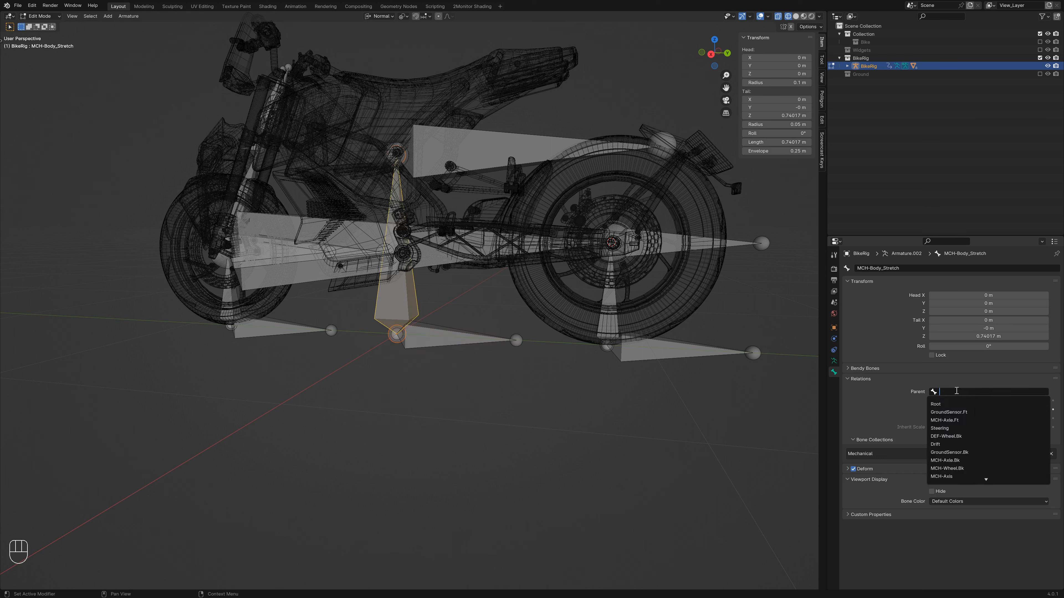
{"action": "left_click", "coordinate": [948, 404]}
Step: Parent the MCH-Suspension.Bk_Stretch bone to the Drift bone
{"action": "left_click", "coordinate": [600, 307]}
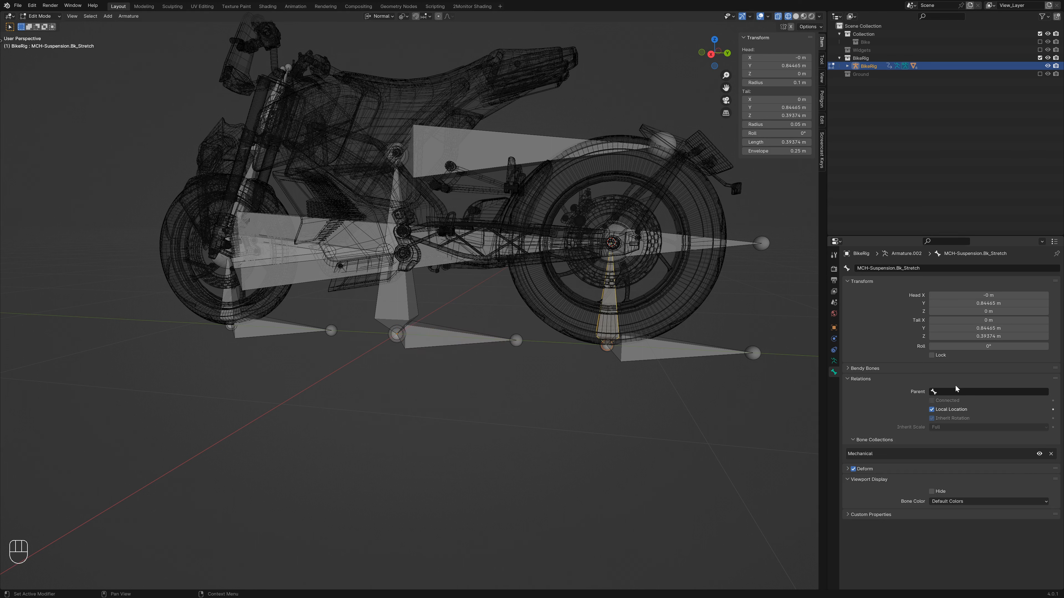
{"action": "left_click", "coordinate": [962, 392]}
{"action": "type", "text": "dr"}
{"action": "left_click", "coordinate": [940, 404]}
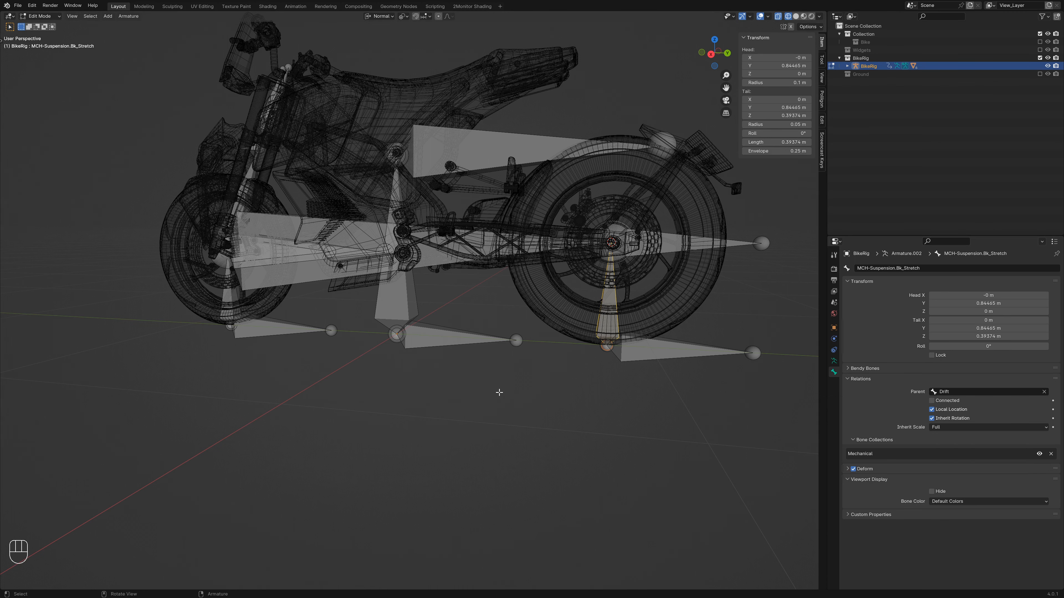
Step: Deselect all bones, isolate the armature in local view with solid shading, and switch it to Pose Mode
{"action": "key", "text": "alt+a"}
{"action": "middle_click_drag", "start_coordinate": [495, 380], "coordinate": [456, 298]}
{"action": "key", "text": "shift+z"}
{"action": "key", "text": "KP_Divide"}
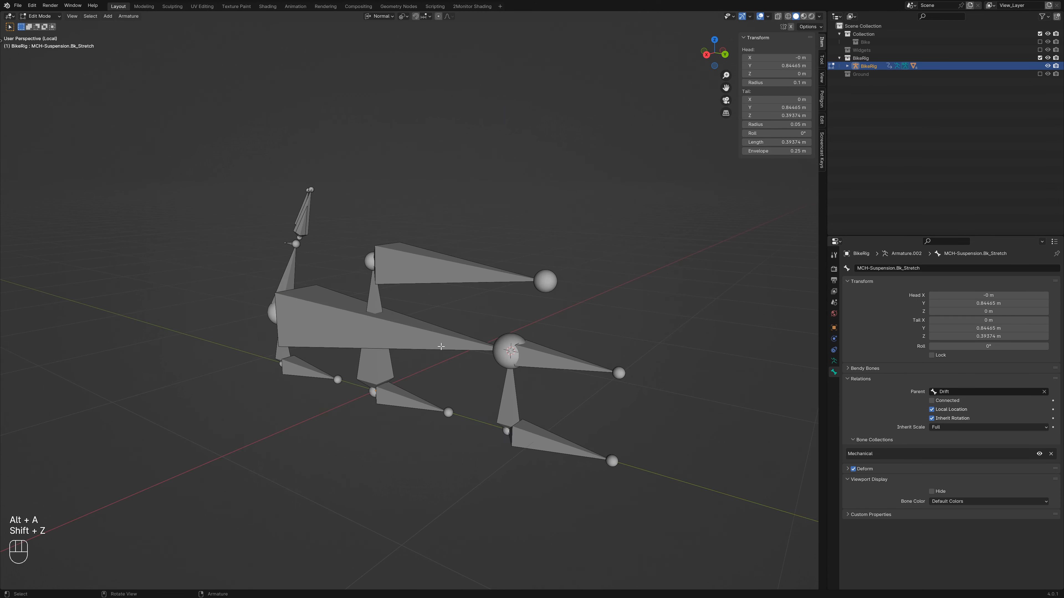
{"action": "key", "text": "ctrl+Tab"}
Step: Hide the long horizontal bone running between the two wheels and keep solid shading on the remaining bones
{"action": "key", "text": "shift+z"}
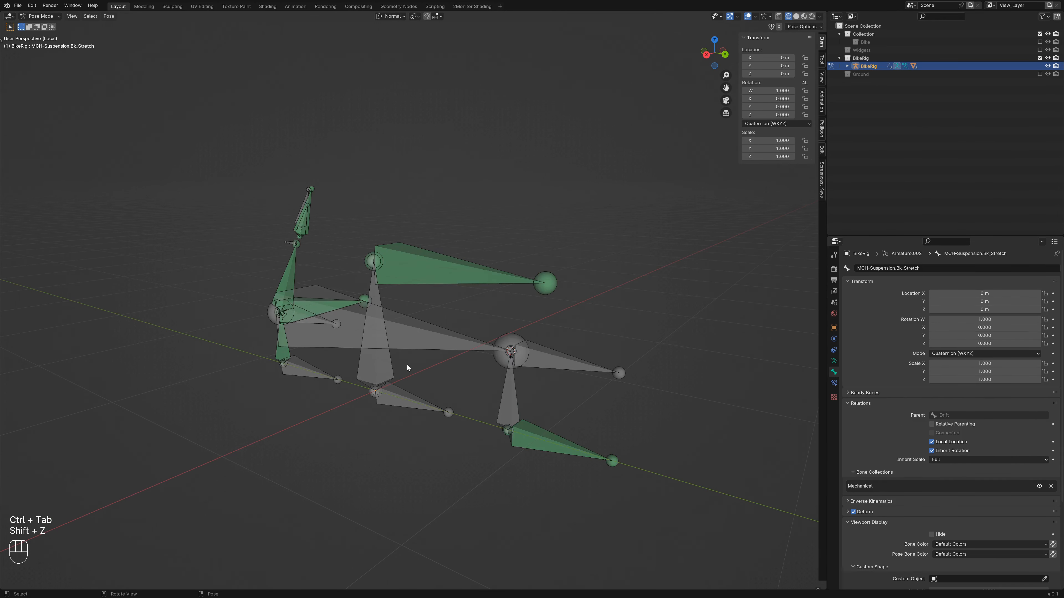
{"action": "left_click", "coordinate": [419, 343]}
{"action": "key", "text": "h"}
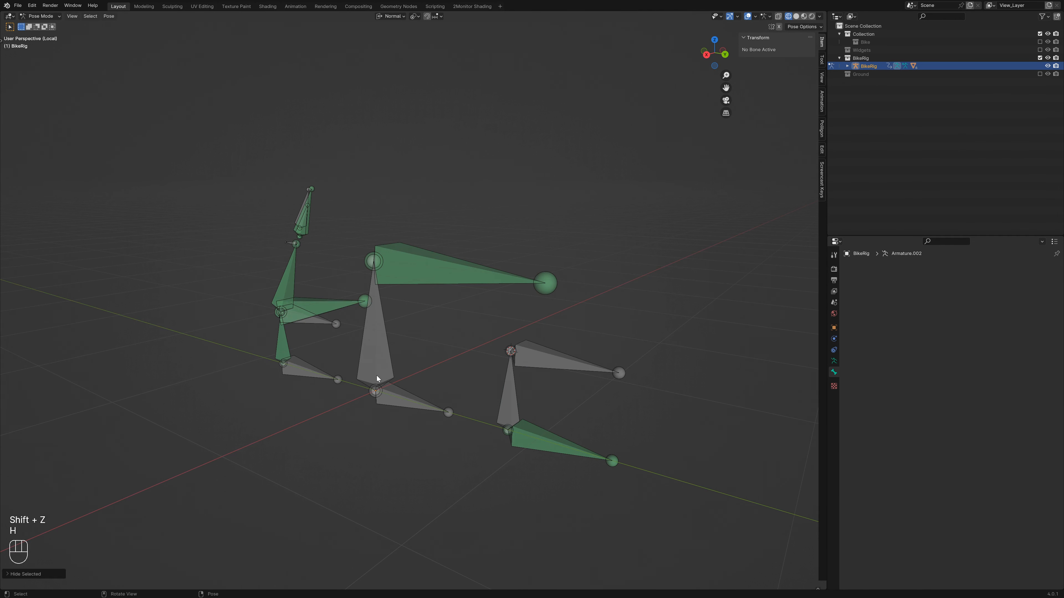
{"action": "key", "text": "shift+z"}
{"action": "mouse_move", "coordinate": [332, 370]}
{"action": "middle_mouse_down"}
{"action": "mouse_move", "coordinate": [325, 376]}
{"action": "mouse_move", "coordinate": [336, 377]}
{"action": "middle_mouse_up"}
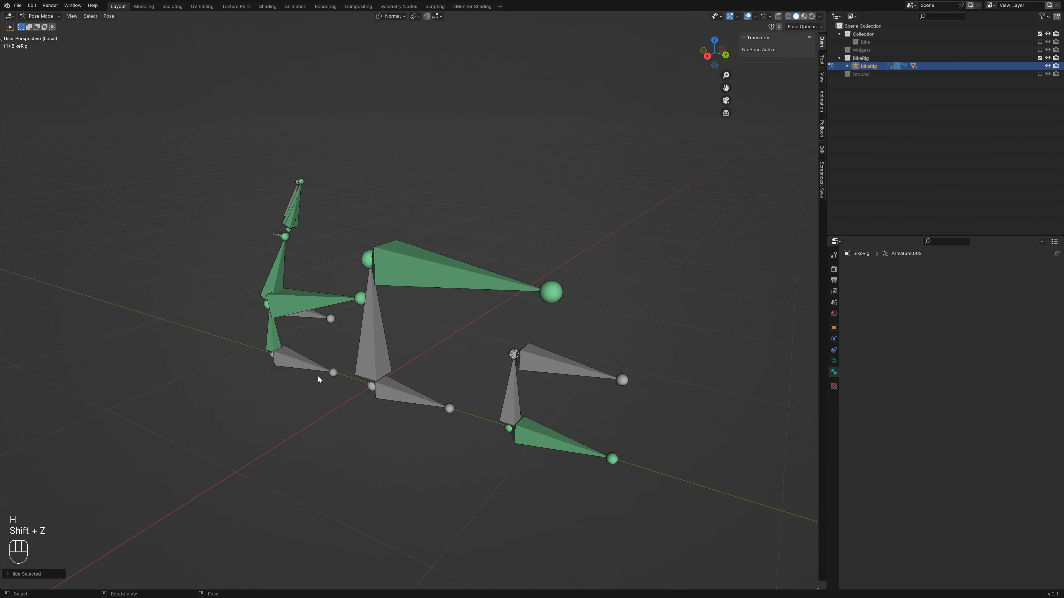
Step: Add a Transformation bone constraint to MCH-TiltTarget
{"action": "left_click", "coordinate": [418, 401]}
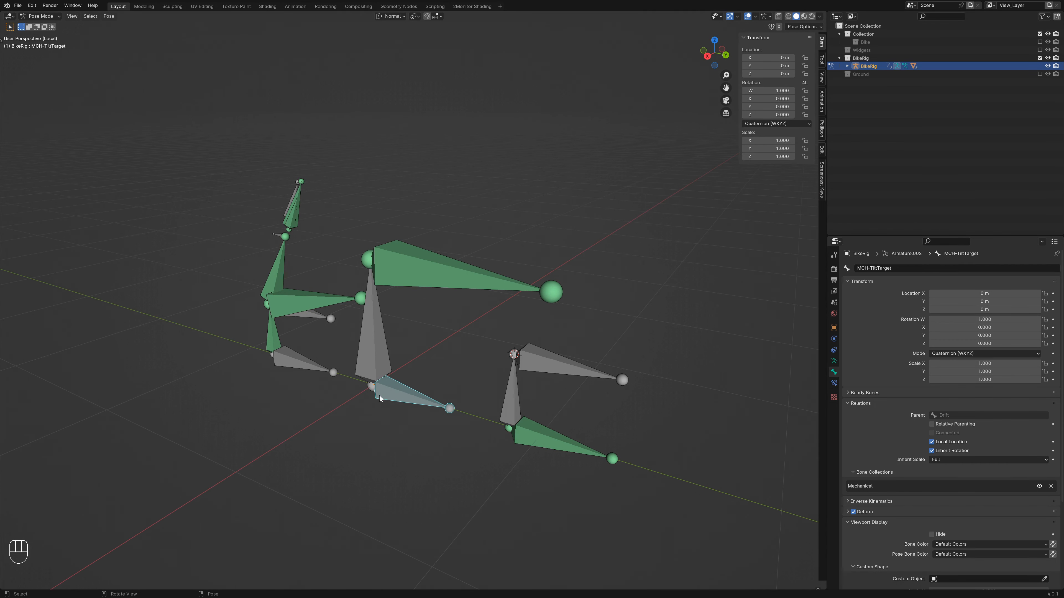
{"action": "left_click", "coordinate": [833, 383]}
{"action": "left_click", "coordinate": [879, 268]}
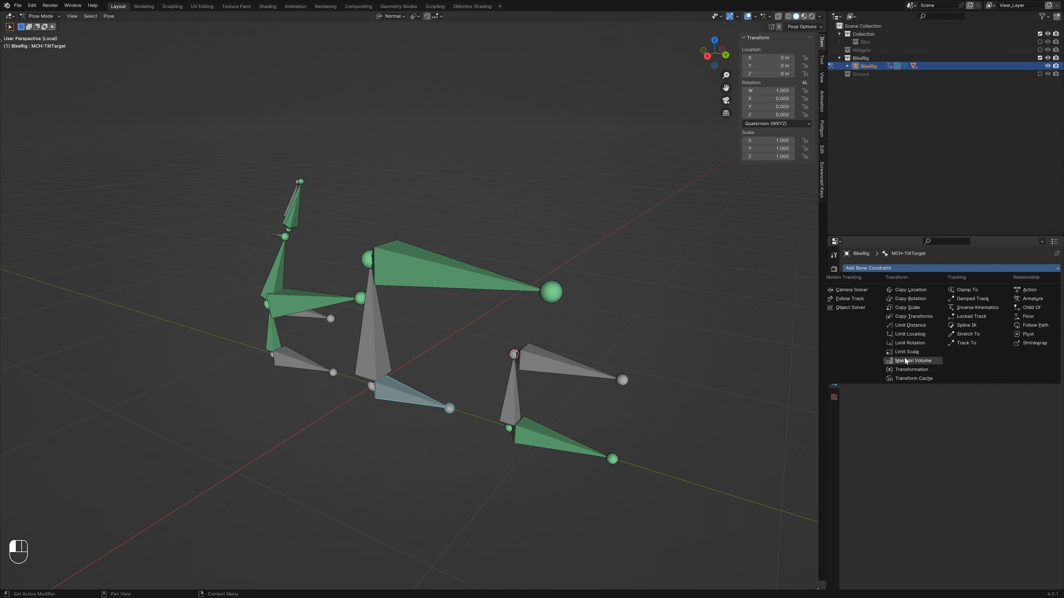
{"action": "left_click", "coordinate": [912, 369]}
{"action": "mouse_move", "coordinate": [494, 379]}
{"action": "middle_mouse_down"}
{"action": "mouse_move", "coordinate": [518, 378]}
{"action": "mouse_move", "coordinate": [507, 375]}
{"action": "middle_mouse_up"}
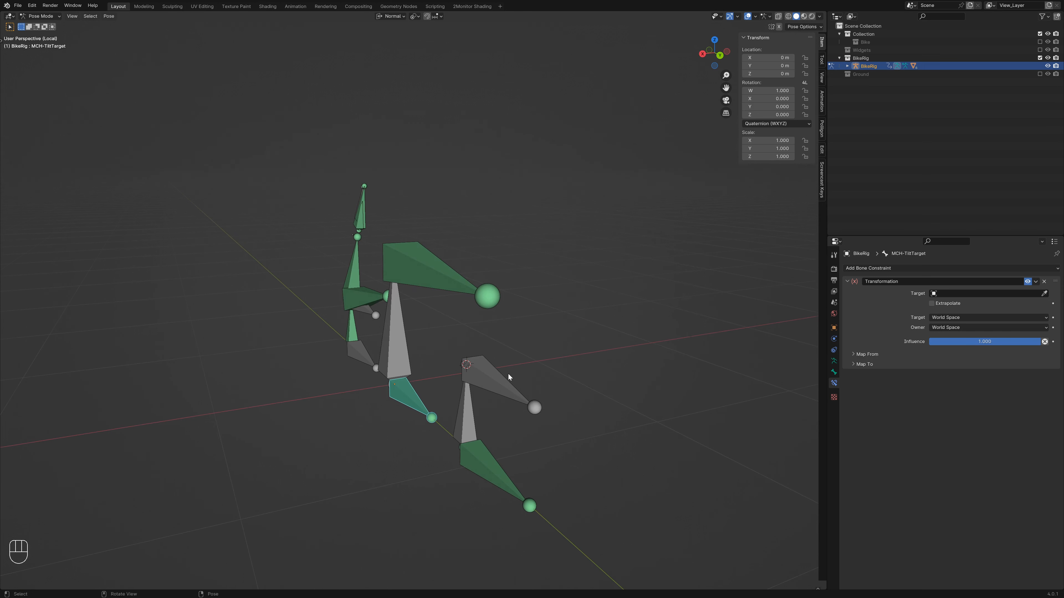
Step: Set the Transformation constraint's target to BikeRig with MCH-Steering as the target bone
{"action": "left_click", "coordinate": [946, 294]}
{"action": "left_click", "coordinate": [946, 306]}
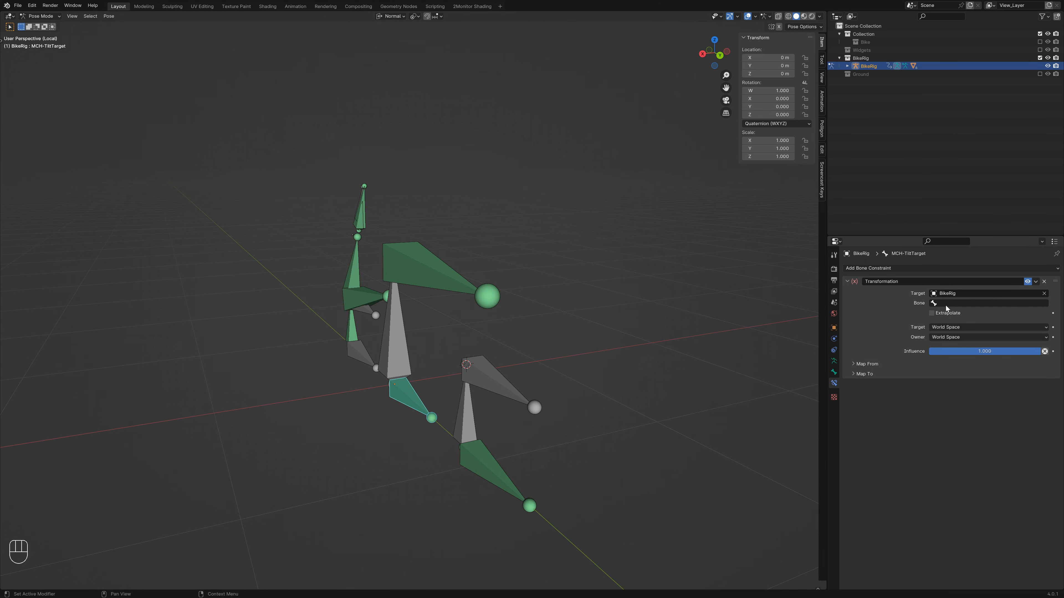
{"action": "left_click", "coordinate": [946, 304]}
{"action": "type", "text": "mch"}
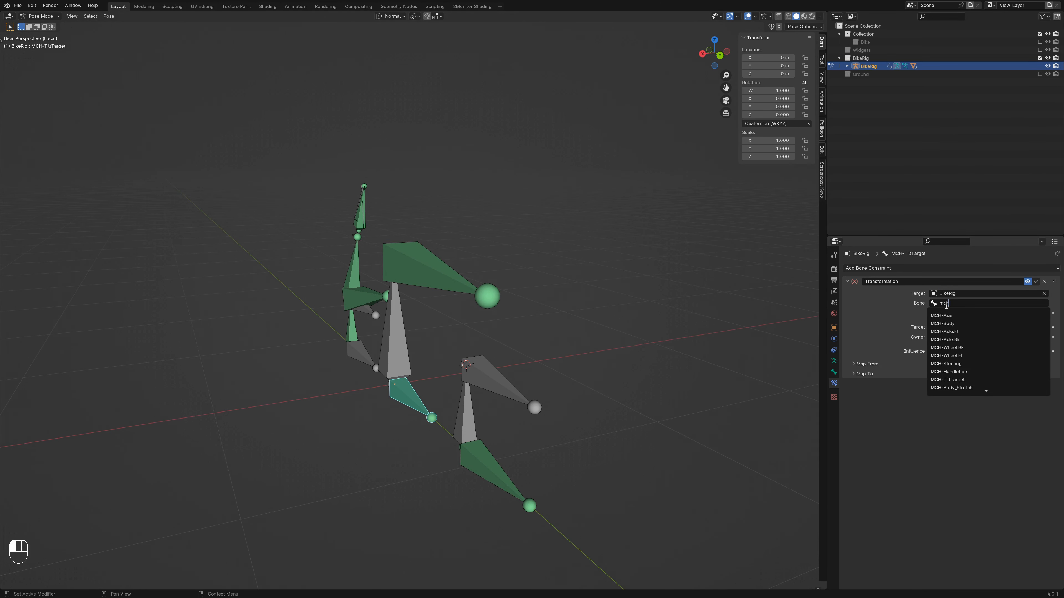
{"action": "key", "text": "Down"}
{"action": "key", "text": "Down"}
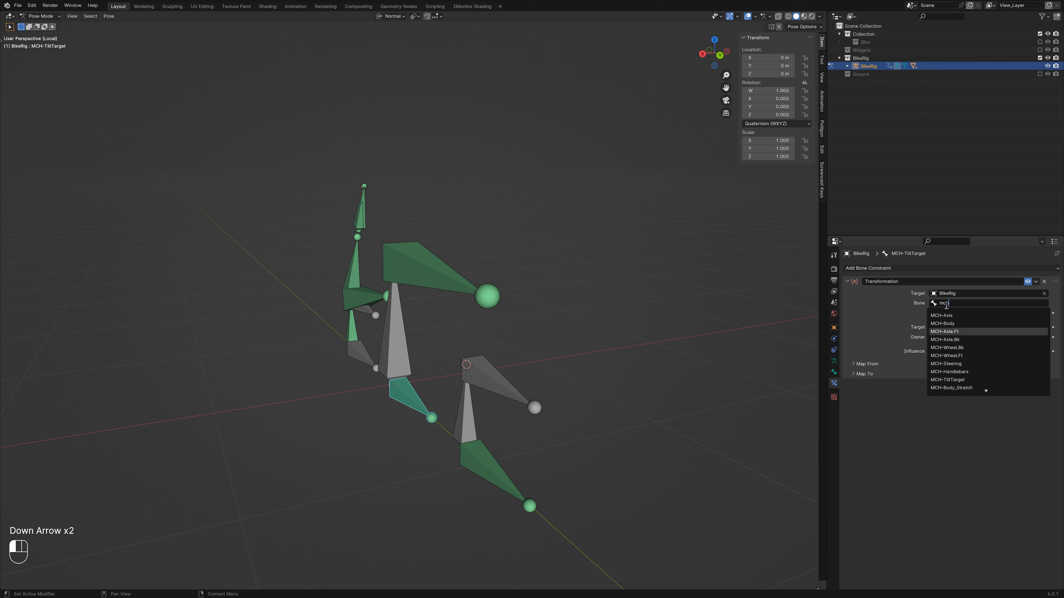
{"action": "type", "text": "s"}
{"action": "left_click", "coordinate": [946, 315]}
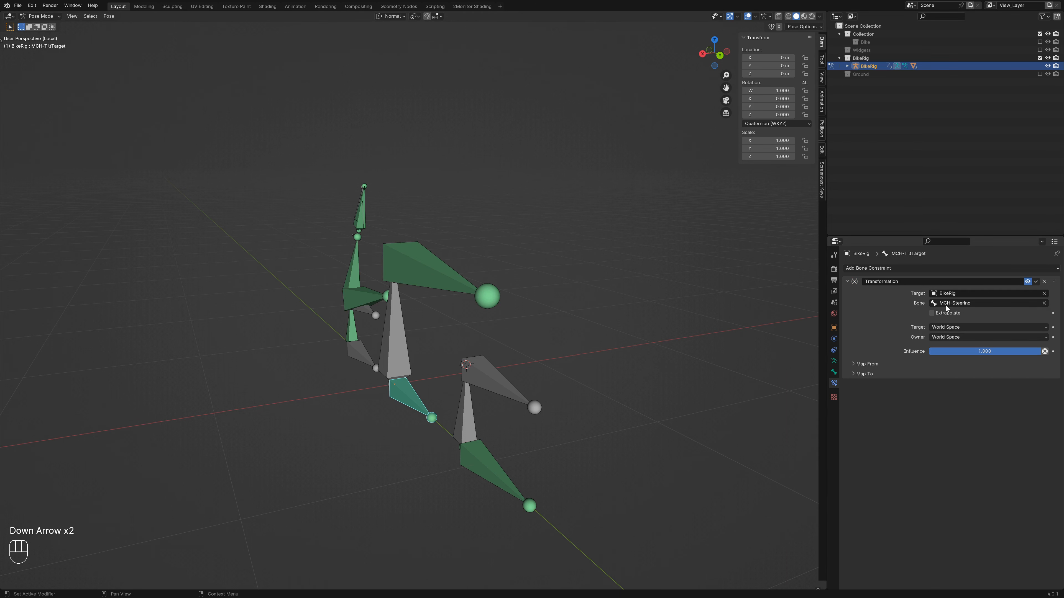
Step: Set both Map From and Map To of the Transformation constraint to Rotation
{"action": "left_click", "coordinate": [870, 372]}
{"action": "left_click", "coordinate": [867, 363]}
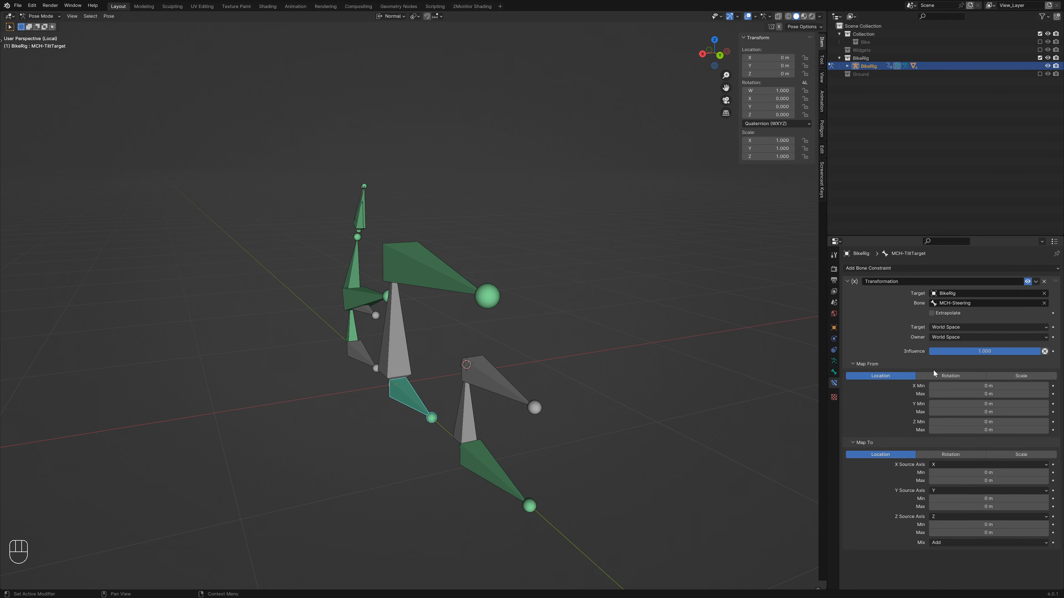
{"action": "left_click", "coordinate": [950, 376]}
{"action": "left_click", "coordinate": [951, 465]}
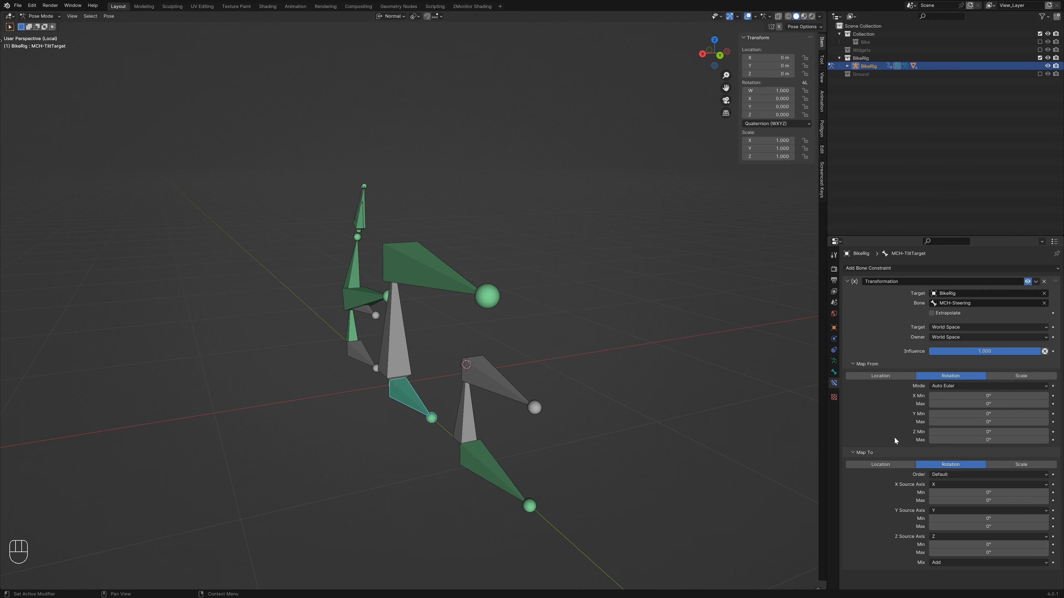
Step: Set the Map From Z rotation range to -90° minimum and 90° maximum
{"action": "left_click", "coordinate": [990, 433]}
{"action": "type", "text": "-9"}
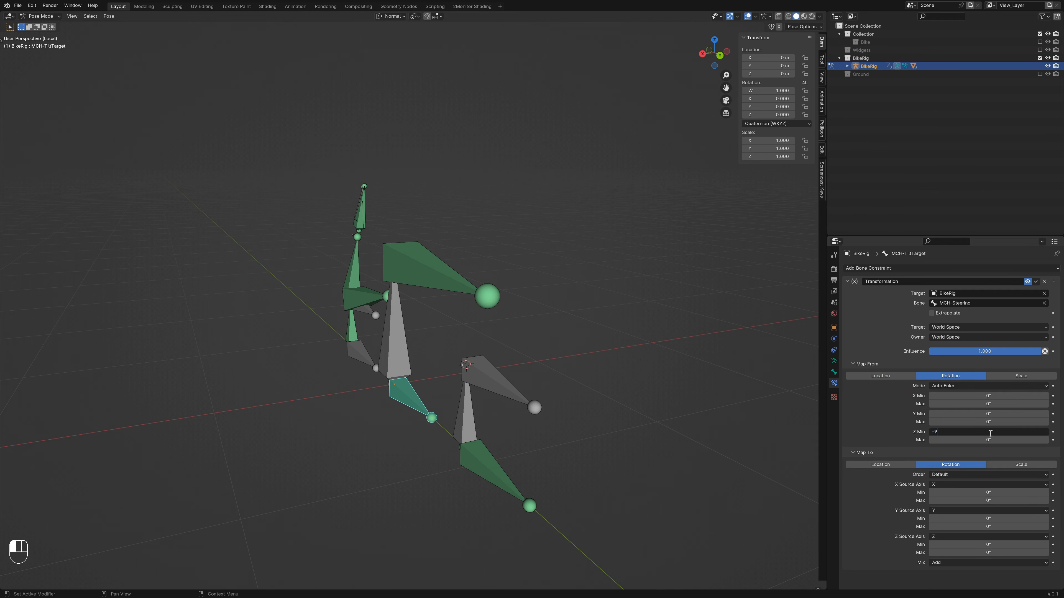
{"action": "type", "text": "0"}
{"action": "key", "text": "Tab"}
{"action": "key", "text": "Return"}
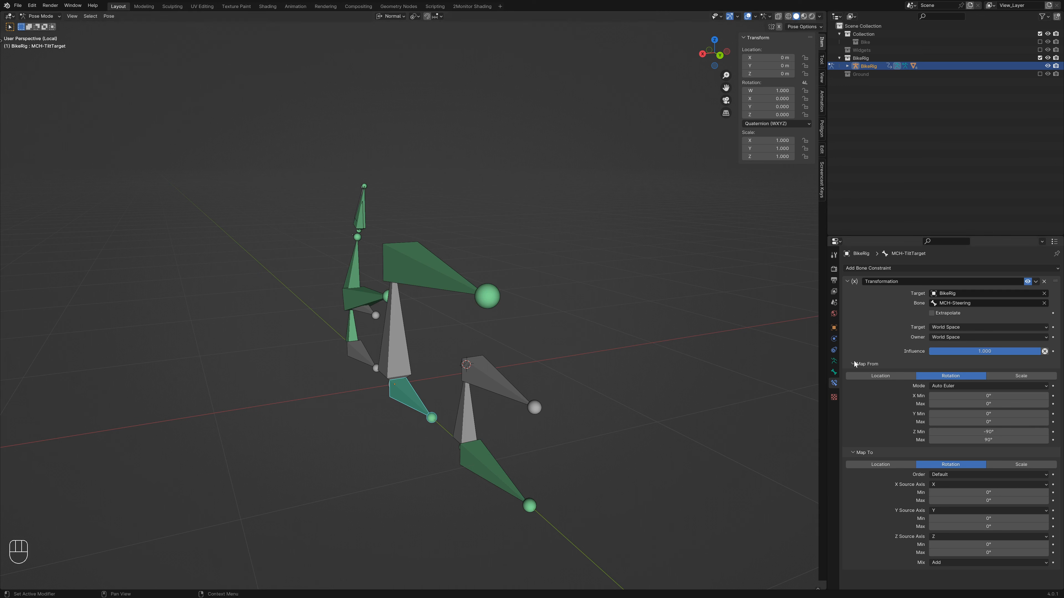
Step: Try rotating MCH-TiltTarget about the Y axis
{"action": "key", "text": "r"}
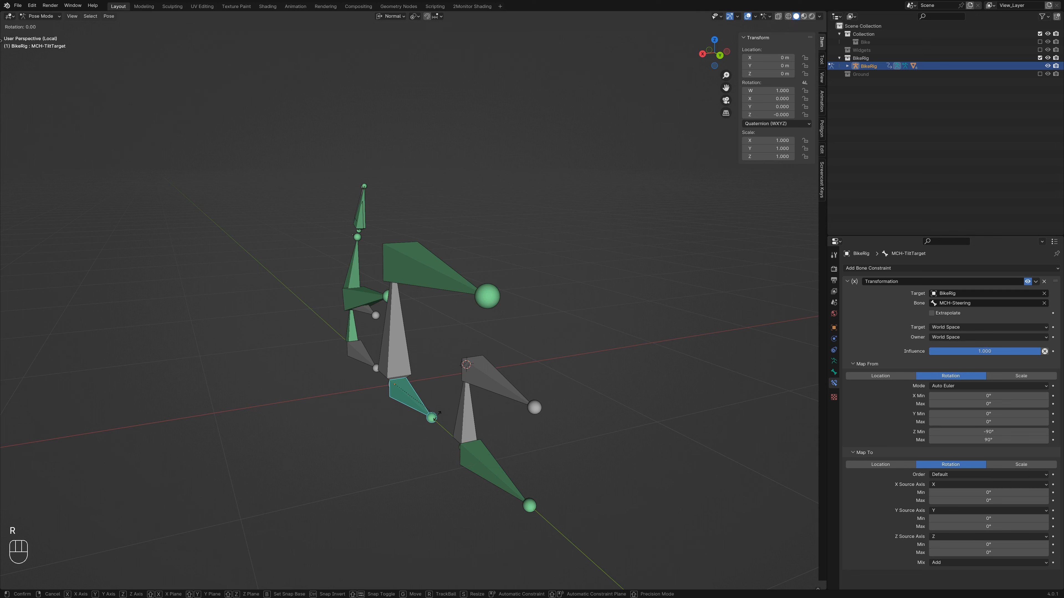
{"action": "key", "text": "y"}
{"action": "key", "text": "Escape"}
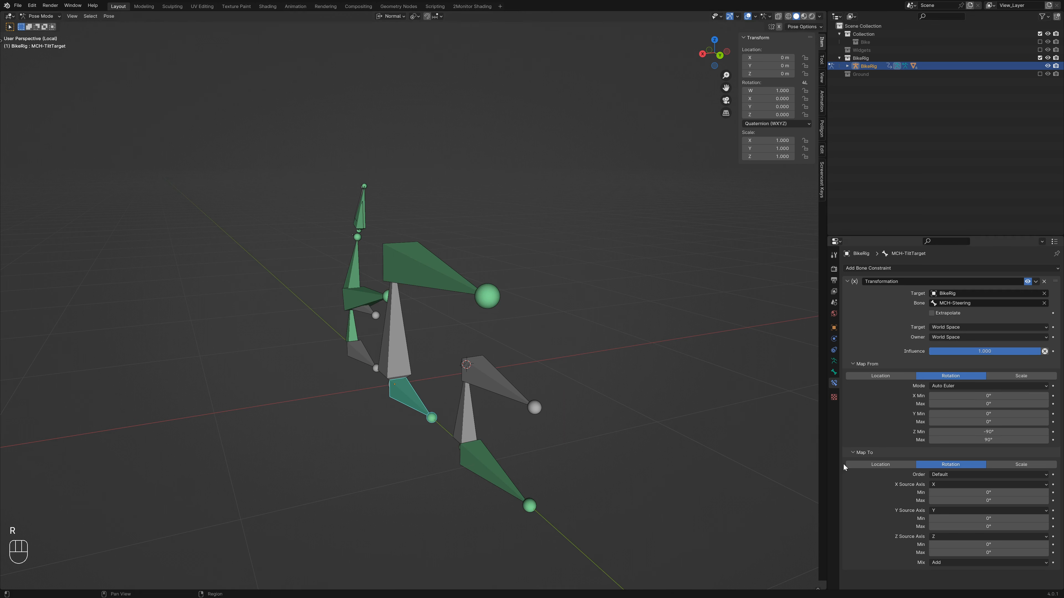
Step: Set the Map To Y source axis to Z and the Z source axis to Y
{"action": "left_click", "coordinate": [953, 512]}
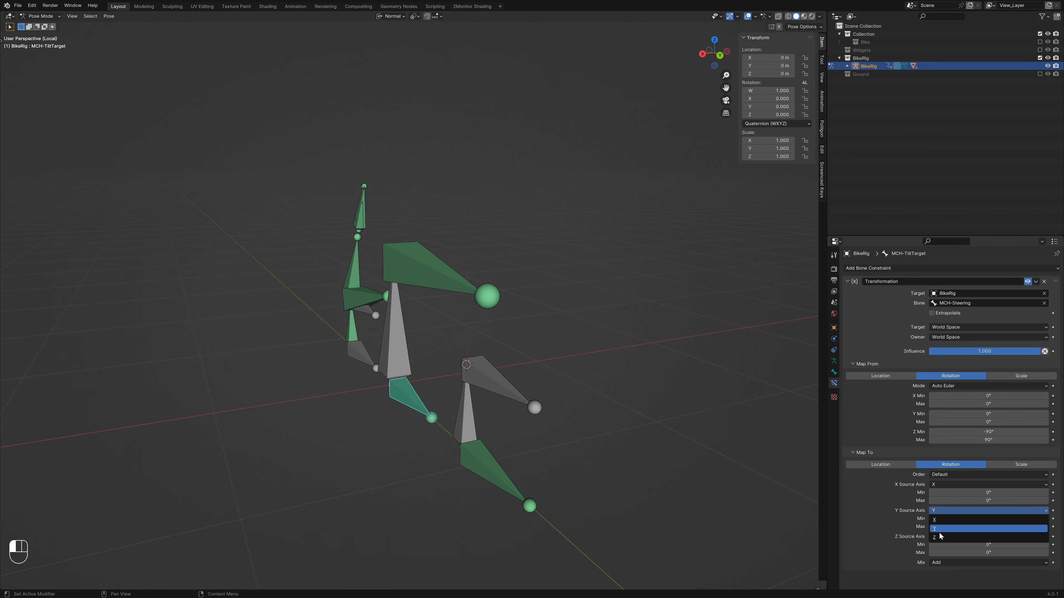
{"action": "left_click", "coordinate": [940, 538]}
{"action": "left_click", "coordinate": [937, 538]}
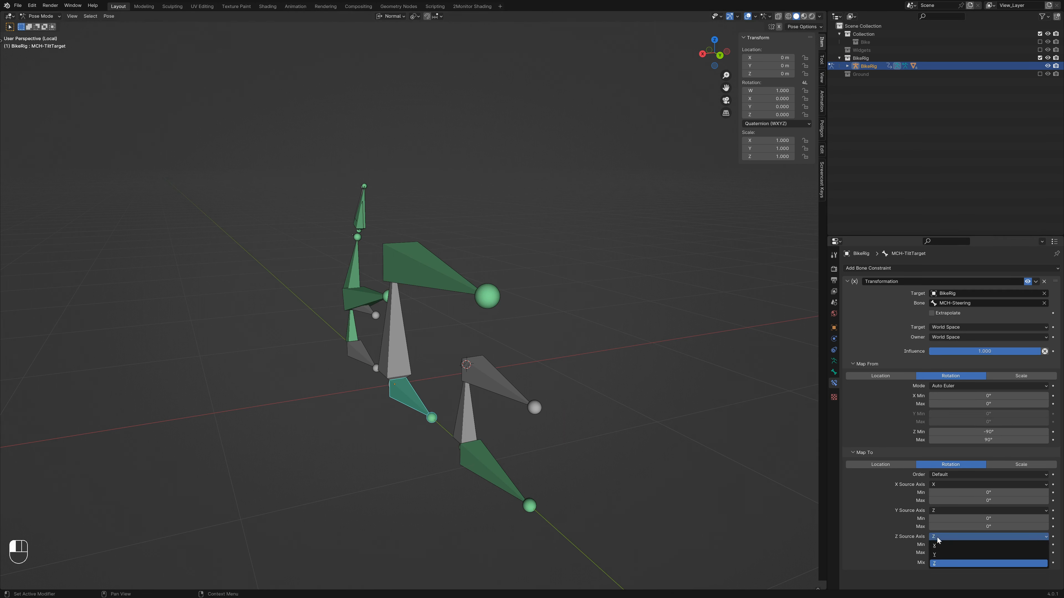
{"action": "left_click", "coordinate": [935, 554]}
Step: Set the Map To Y rotation range to -90° minimum and 90° maximum
{"action": "left_click", "coordinate": [963, 519]}
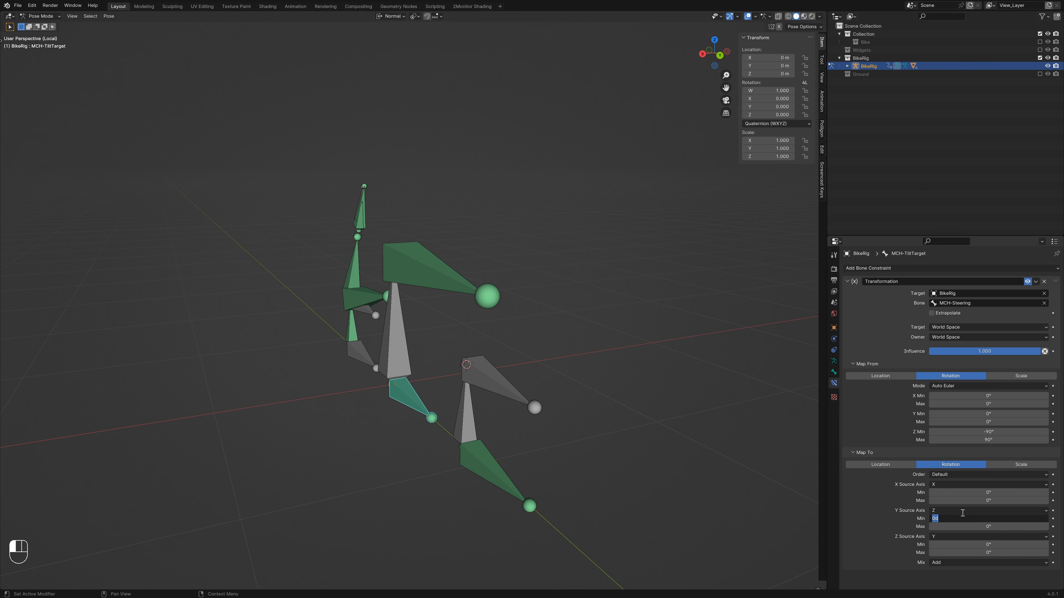
{"action": "type", "text": "-90"}
{"action": "key", "text": "Tab"}
{"action": "type", "text": "9"}
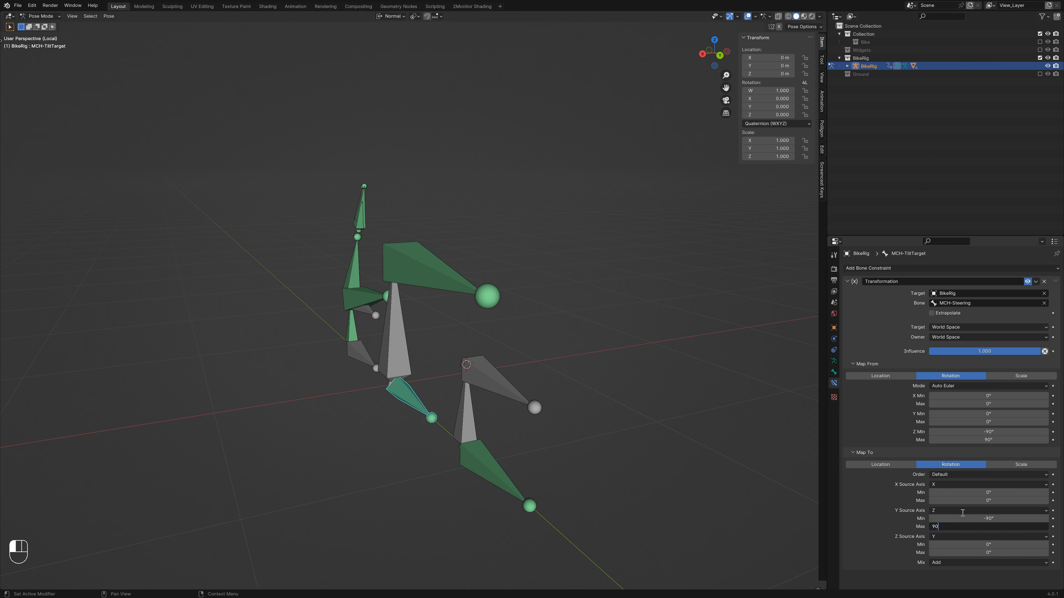
{"action": "key", "text": "Return"}
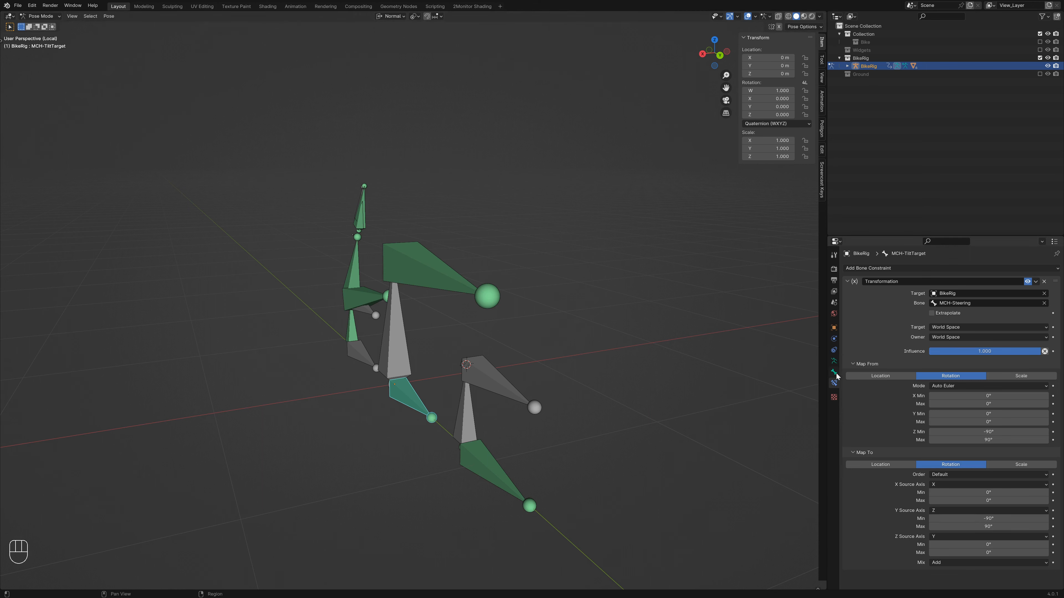
Step: Show the Controls bone collection and test-move the Steering control to check how MCH-TiltTarget responds
{"action": "left_click", "coordinate": [833, 361]}
{"action": "left_click", "coordinate": [1039, 321]}
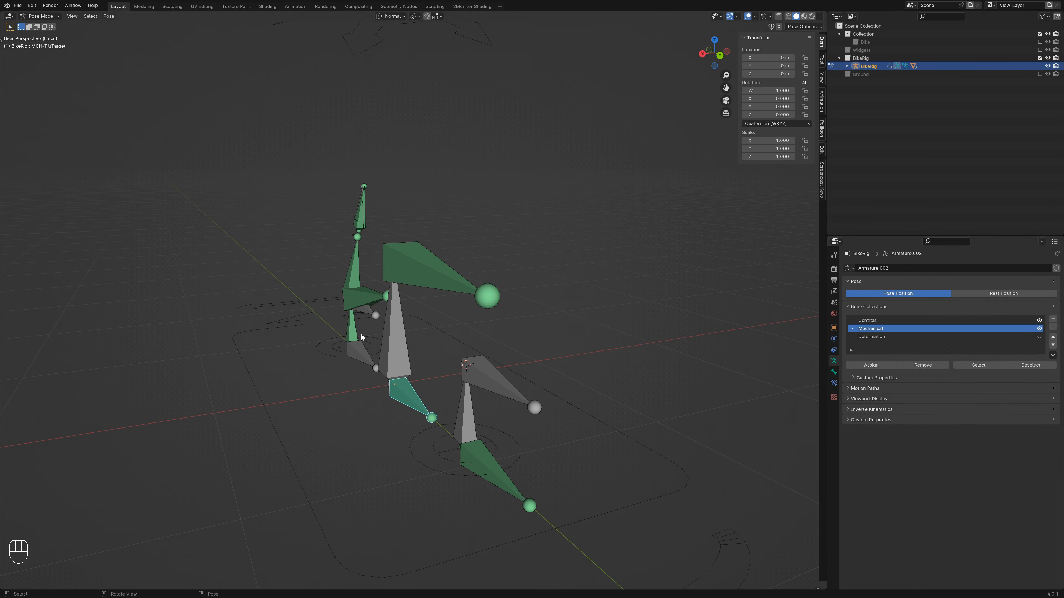
{"action": "left_click", "coordinate": [310, 303]}
{"action": "key", "text": "g"}
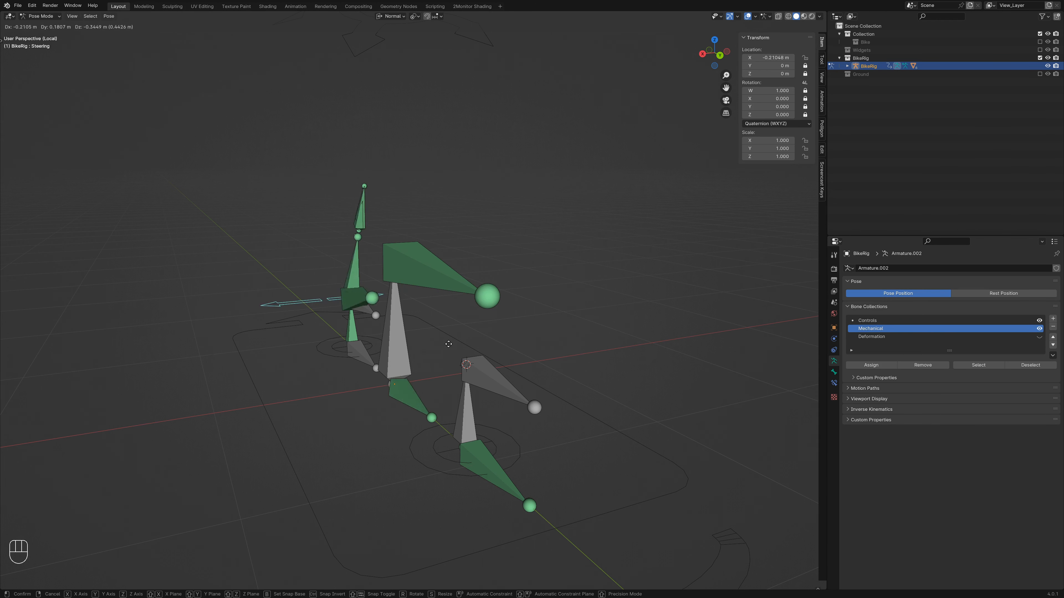
{"action": "key", "text": "Escape"}
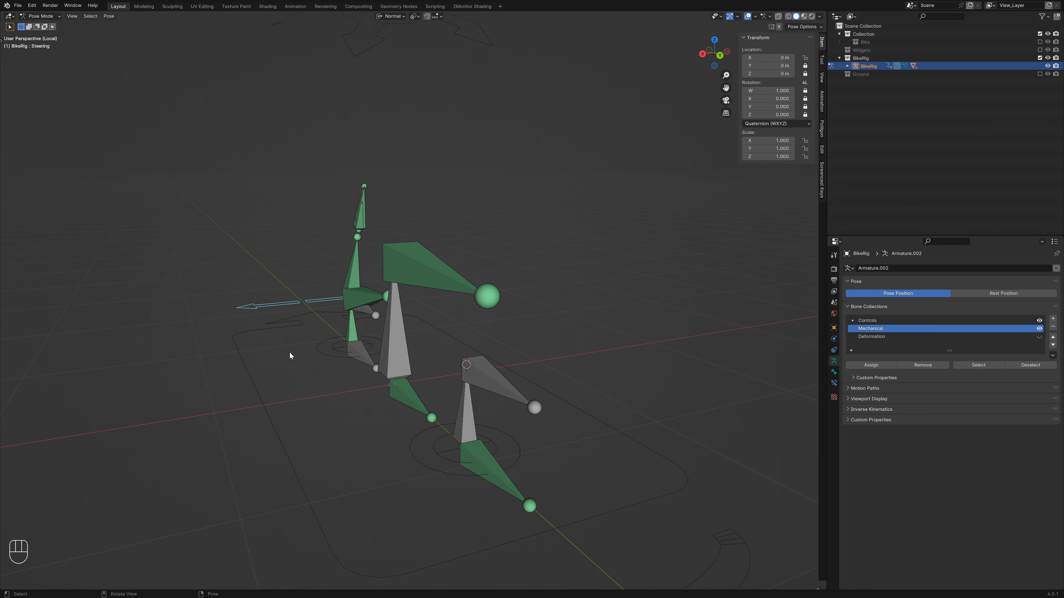
{"action": "left_click", "coordinate": [410, 401]}
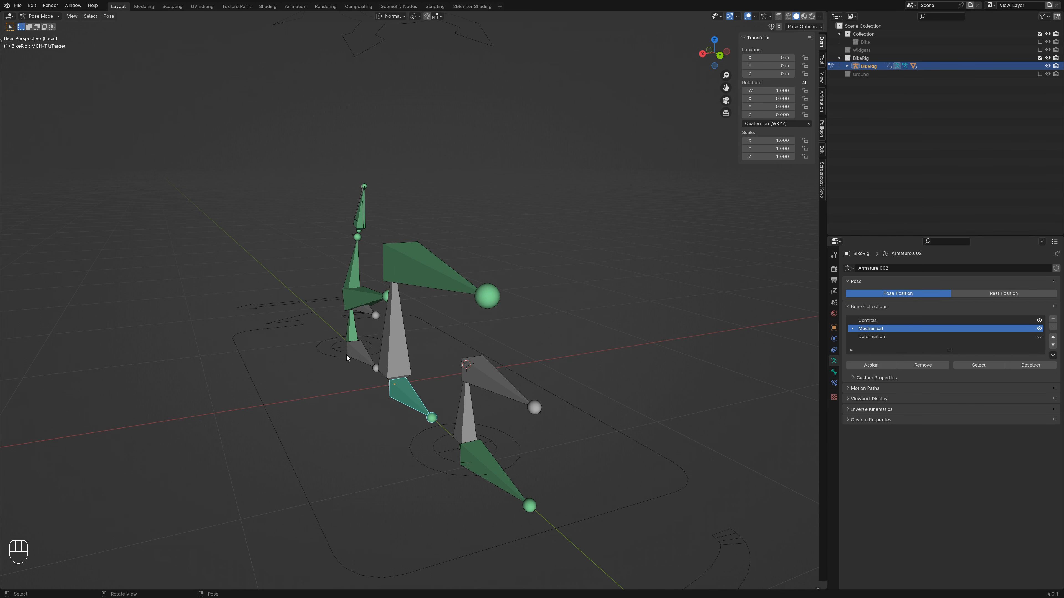
Step: Add a Stretch To bone constraint to MCH-Body_Stretch
{"action": "middle_click_drag", "start_coordinate": [346, 354], "coordinate": [355, 403]}
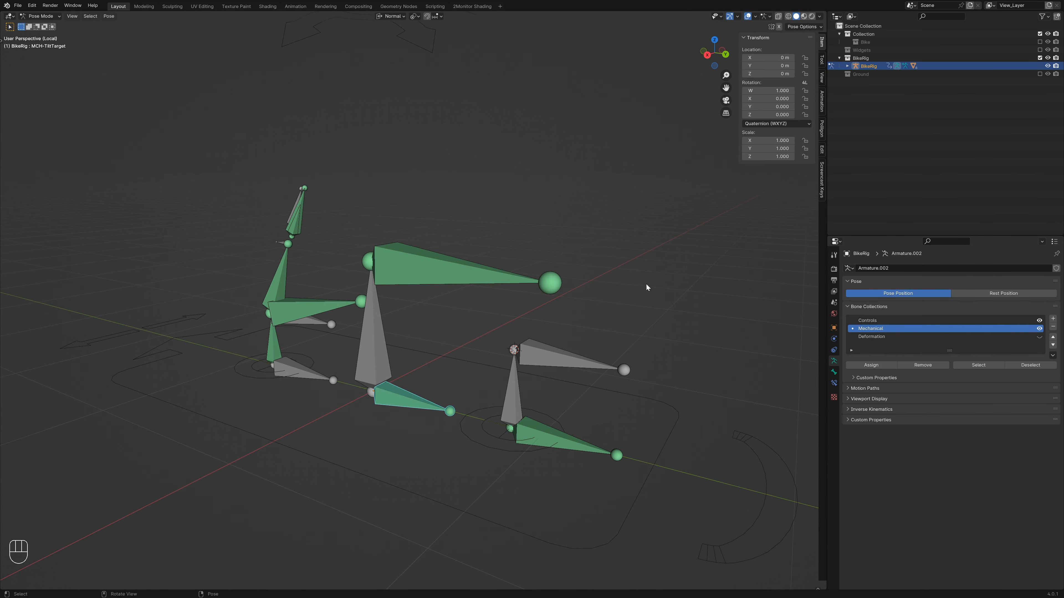
{"action": "left_click", "coordinate": [378, 314]}
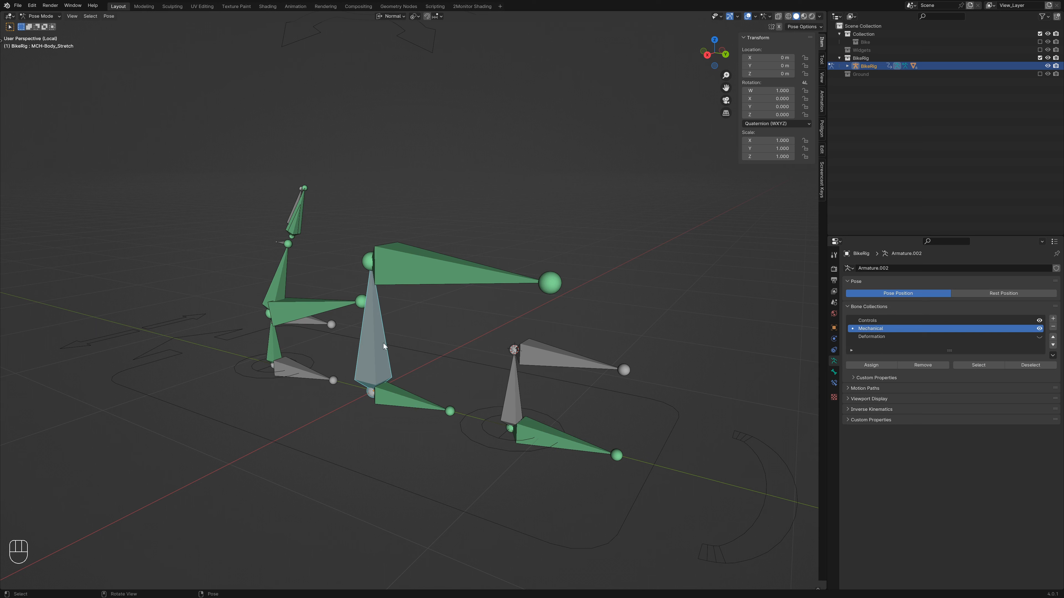
{"action": "left_click", "coordinate": [834, 382]}
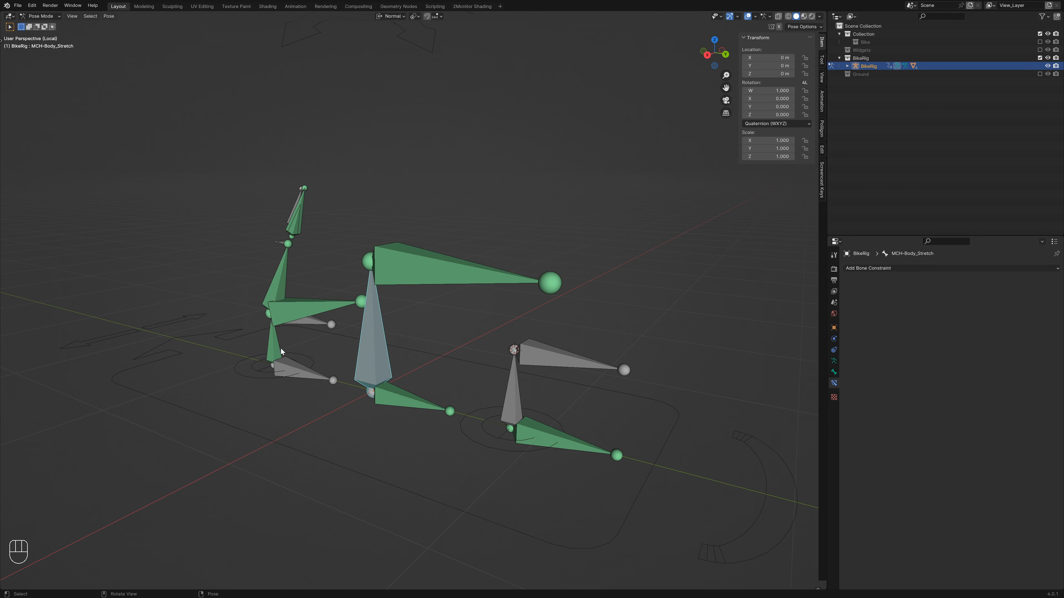
{"action": "left_click", "coordinate": [879, 268]}
{"action": "left_click", "coordinate": [973, 335]}
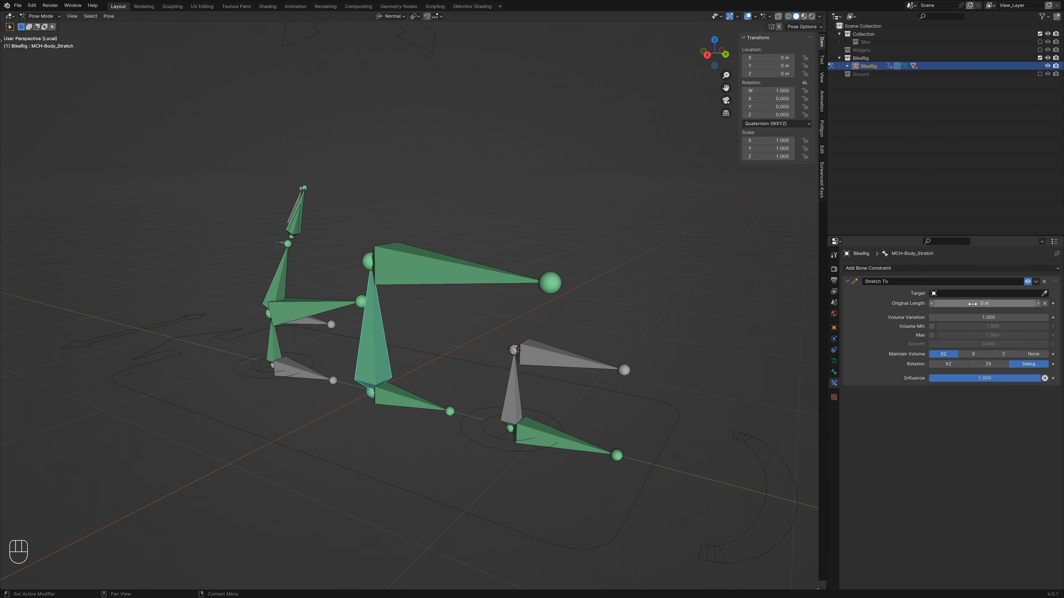
Step: Target the Stretch To constraint on MCH-Body_Stretch at the BikeRig armature's MCH-Body bone
{"action": "left_click", "coordinate": [971, 293]}
{"action": "left_click", "coordinate": [961, 302]}
{"action": "left_click", "coordinate": [960, 303]}
{"action": "left_click", "coordinate": [960, 303]}
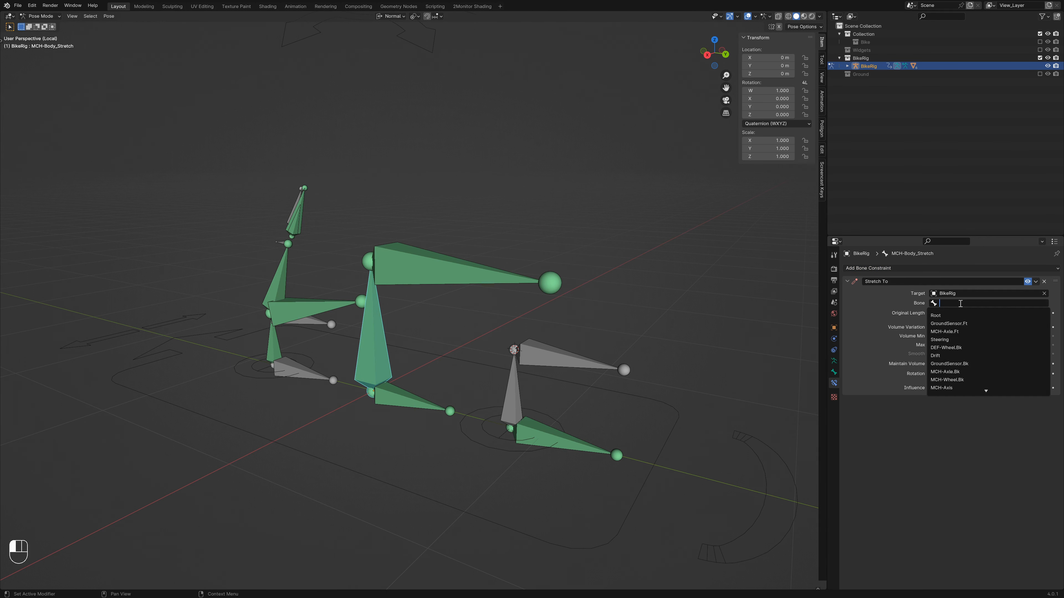
{"action": "type", "text": "mch"}
{"action": "key", "text": "Down"}
{"action": "key", "text": "Down"}
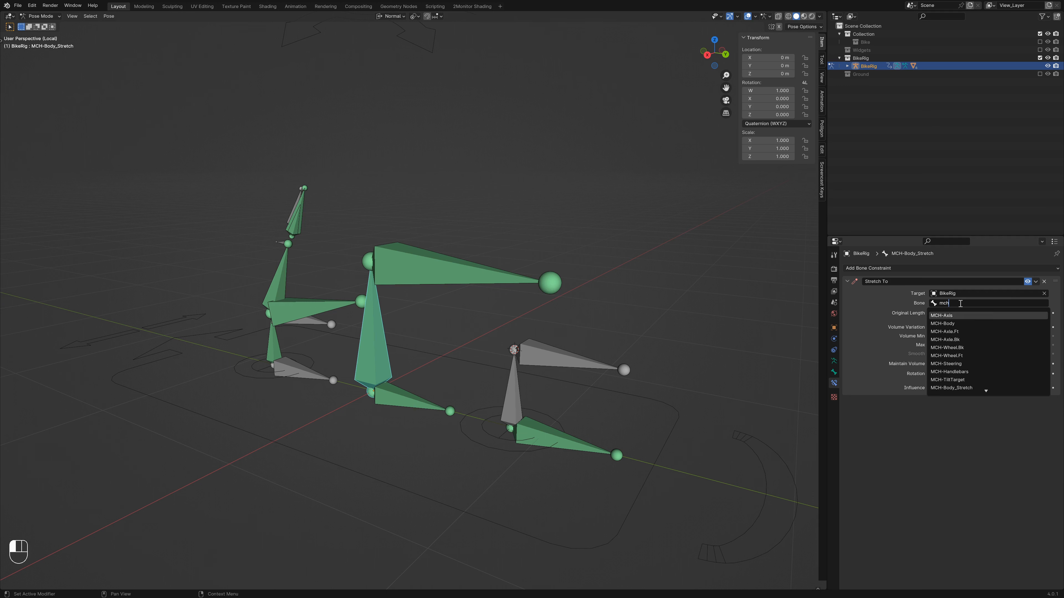
{"action": "key", "text": "Return"}
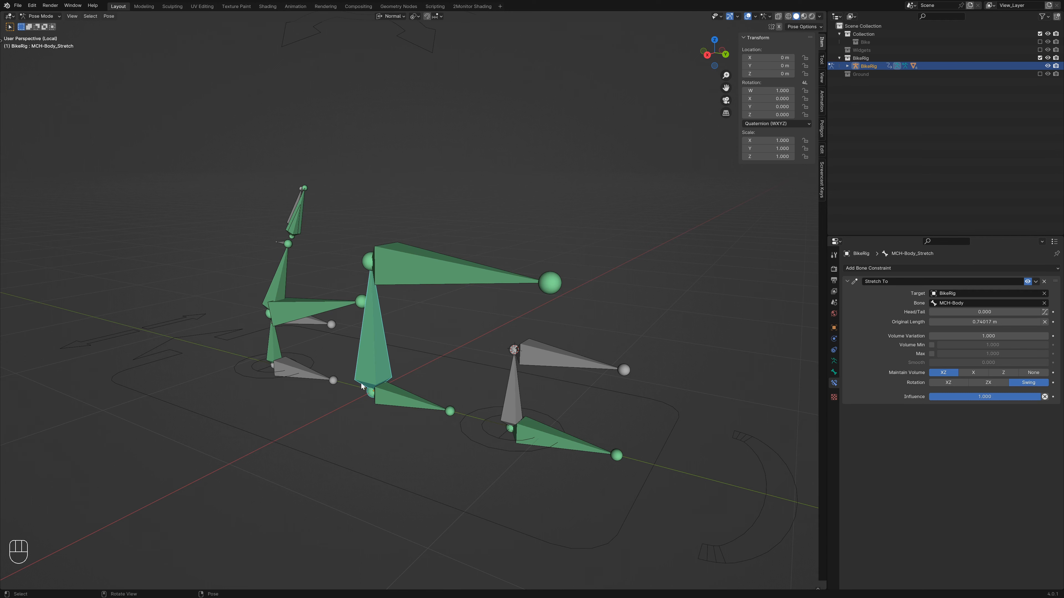
Step: Test-move the Steering control and the GroundSensor.Ft control to check how MCH-Body_Stretch follows the body
{"action": "left_click", "coordinate": [186, 320]}
{"action": "middle_click_drag", "start_coordinate": [187, 320], "coordinate": [250, 320]}
{"action": "key", "text": "g"}
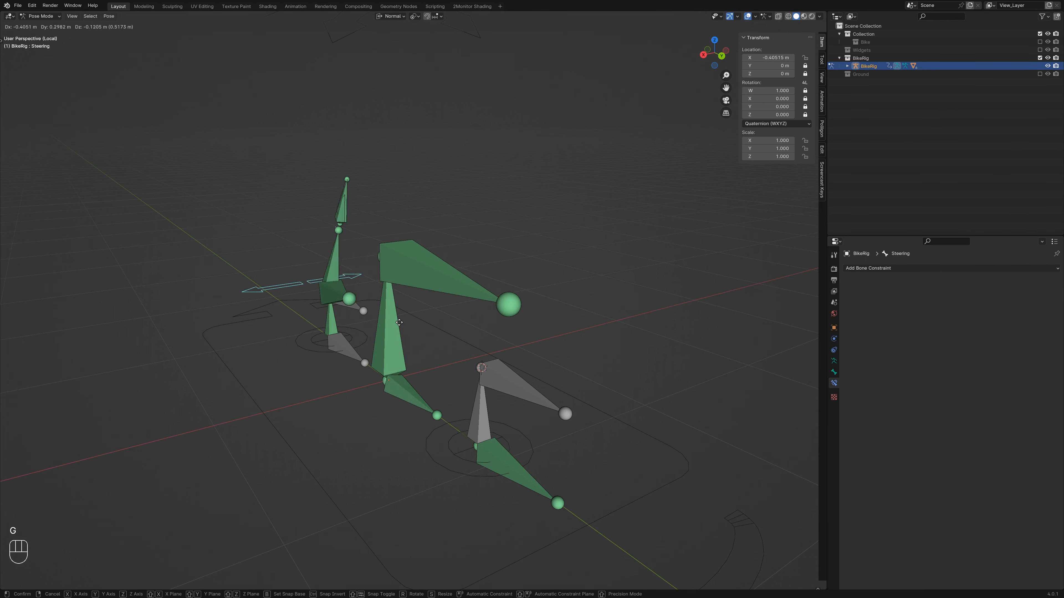
{"action": "right_click", "coordinate": [341, 339]}
{"action": "key", "text": "g"}
{"action": "right_click", "coordinate": [247, 373]}
{"action": "left_click", "coordinate": [313, 350]}
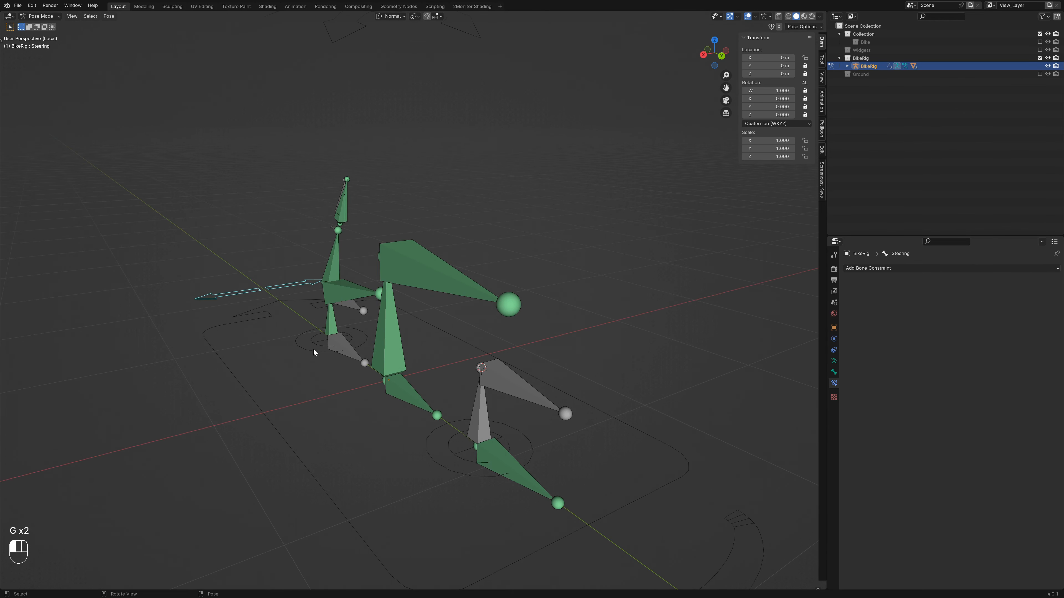
{"action": "key", "text": "g"}
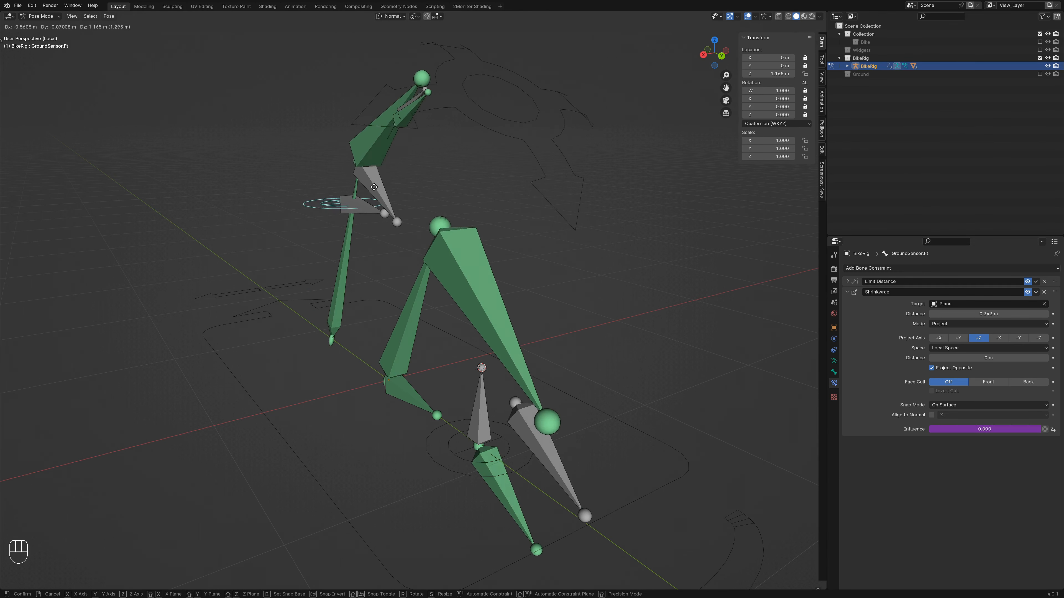
{"action": "right_click", "coordinate": [398, 322]}
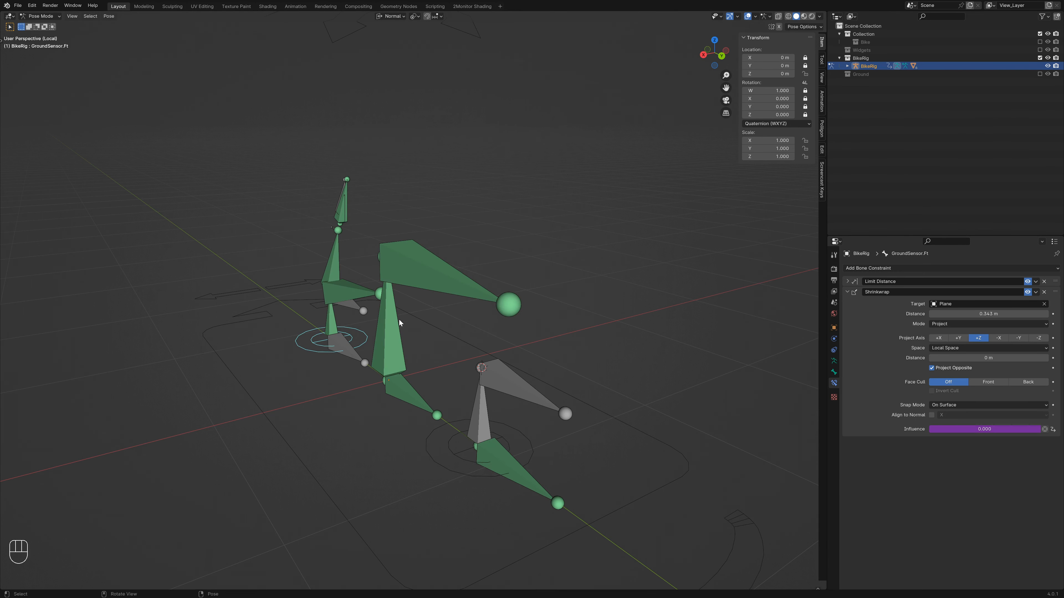
Step: Set Maintain Volume to None in the Stretch To constraint on MCH-Body_Stretch
{"action": "left_click", "coordinate": [398, 325]}
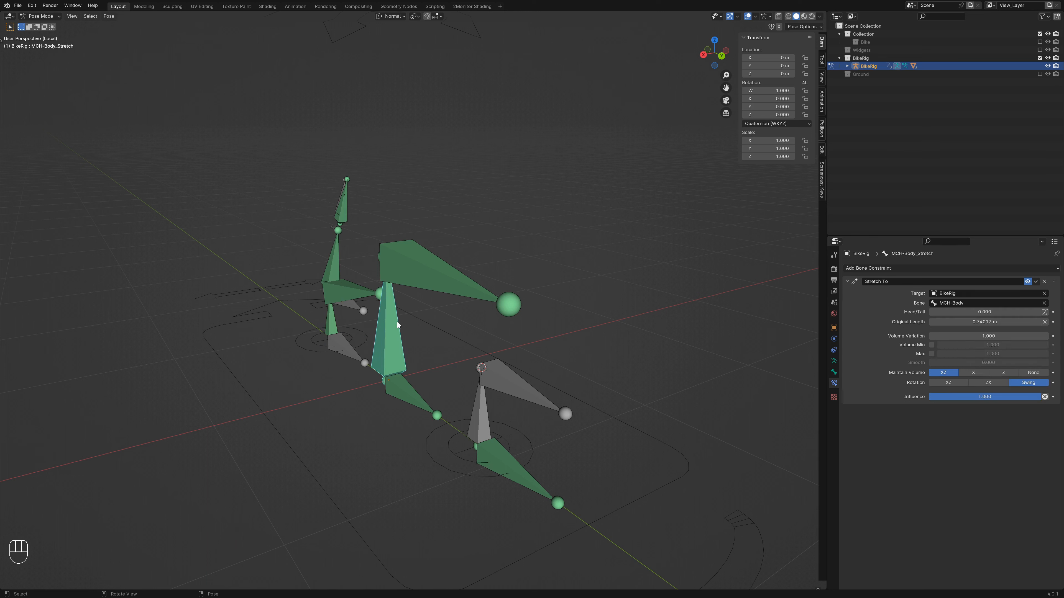
{"action": "left_click", "coordinate": [1035, 373]}
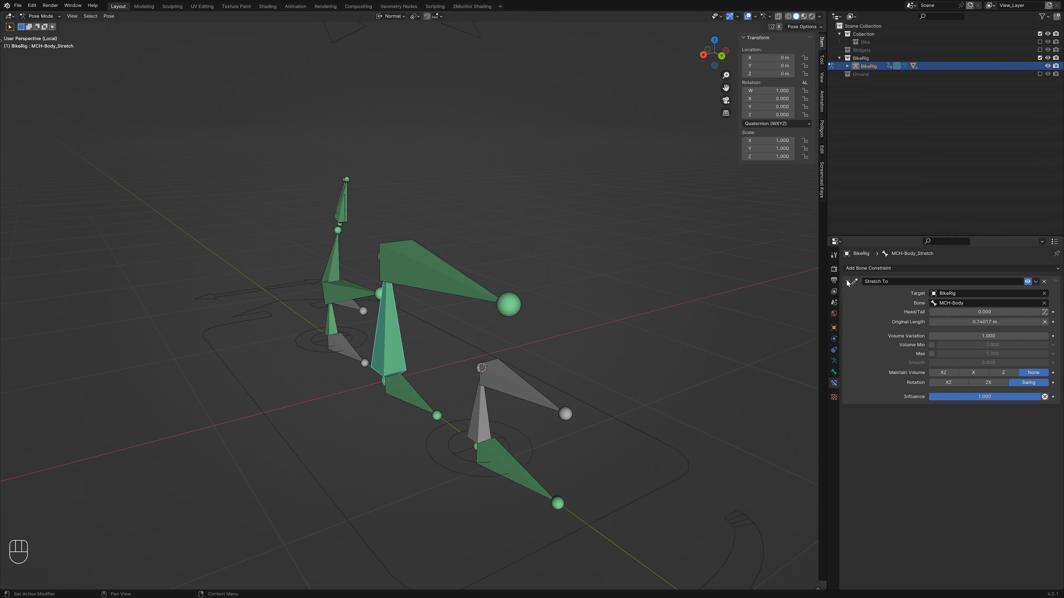
{"action": "left_click", "coordinate": [847, 281]}
Step: Add a Transformation constraint to MCH-Body_Stretch with BikeRig as its target
{"action": "left_click", "coordinate": [851, 269]}
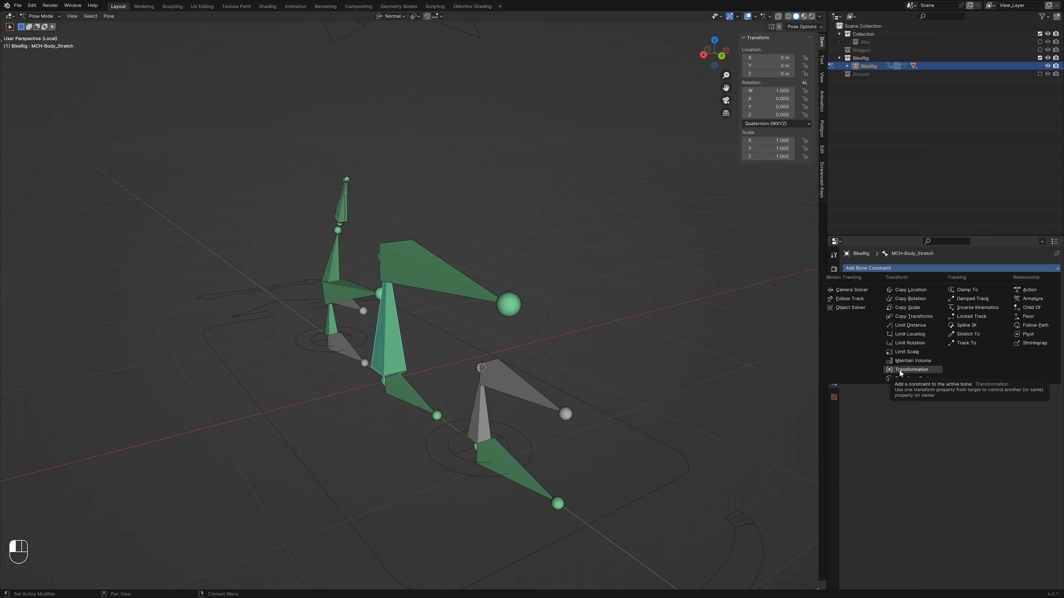
{"action": "left_click", "coordinate": [900, 373]}
{"action": "left_click", "coordinate": [954, 305]}
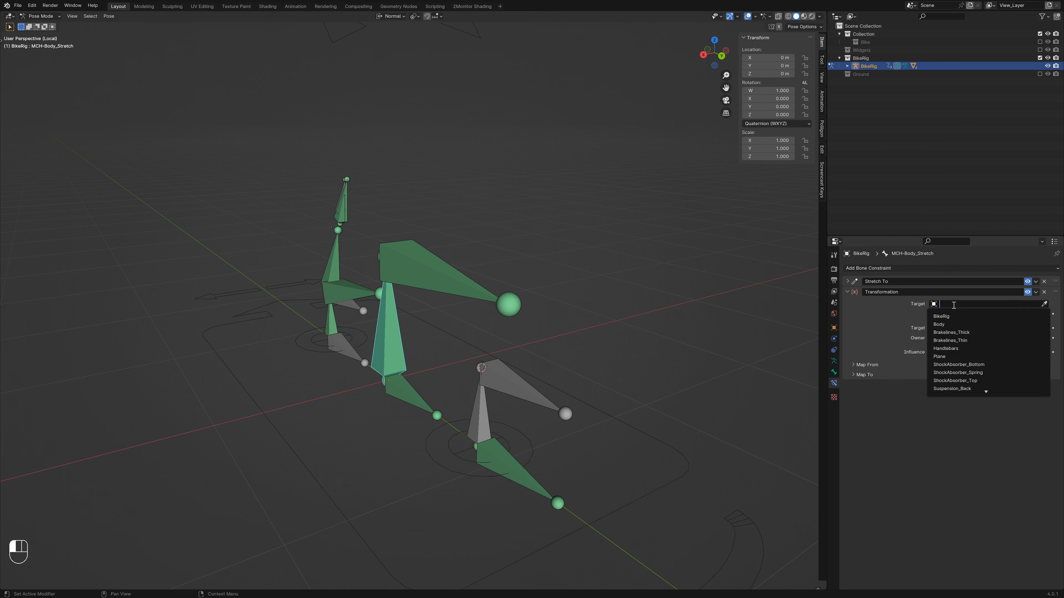
{"action": "left_click", "coordinate": [945, 315]}
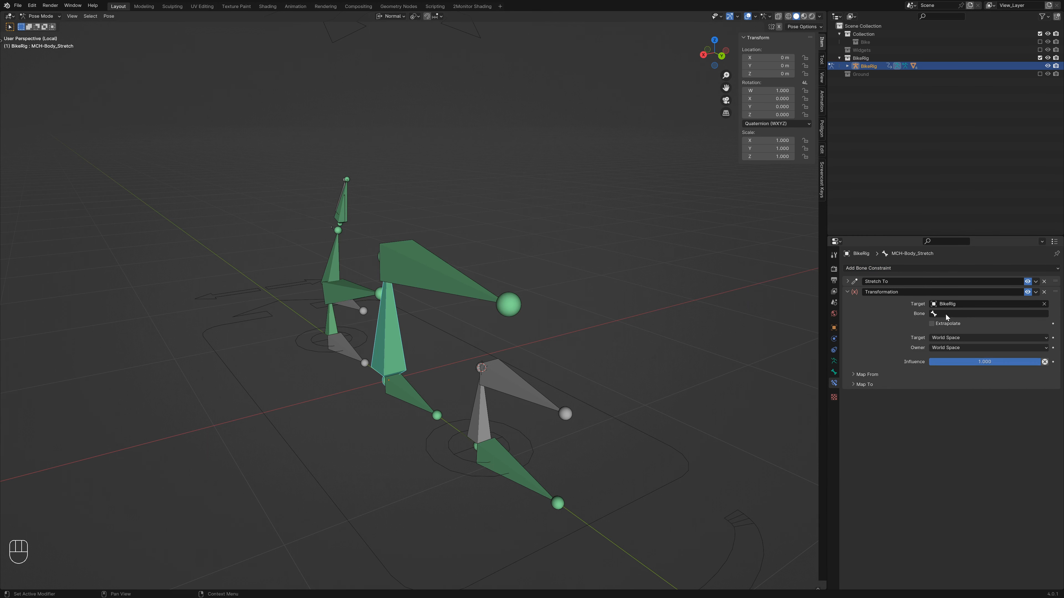
Step: Set both the target and owner space of MCH-TiltTarget's Transformation constraint to Local With Parent
{"action": "left_click", "coordinate": [403, 389]}
{"action": "middle_click_drag", "start_coordinate": [401, 390], "coordinate": [441, 350], "text": "shift"}
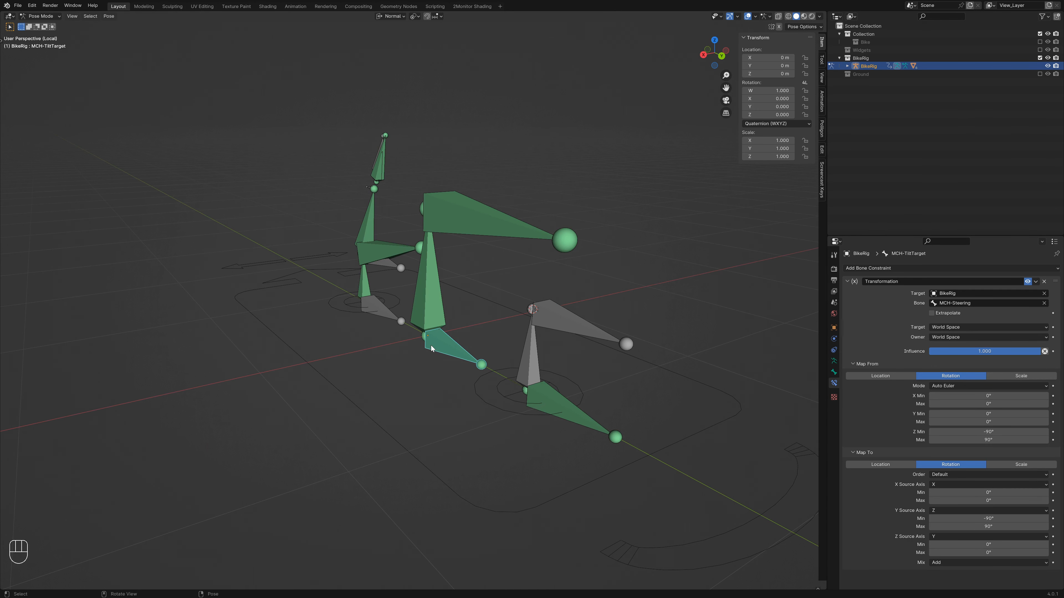
{"action": "left_click", "coordinate": [950, 327]}
{"action": "left_click", "coordinate": [963, 327]}
{"action": "left_click", "coordinate": [956, 369]}
{"action": "left_click", "coordinate": [951, 339]}
{"action": "left_click", "coordinate": [959, 379]}
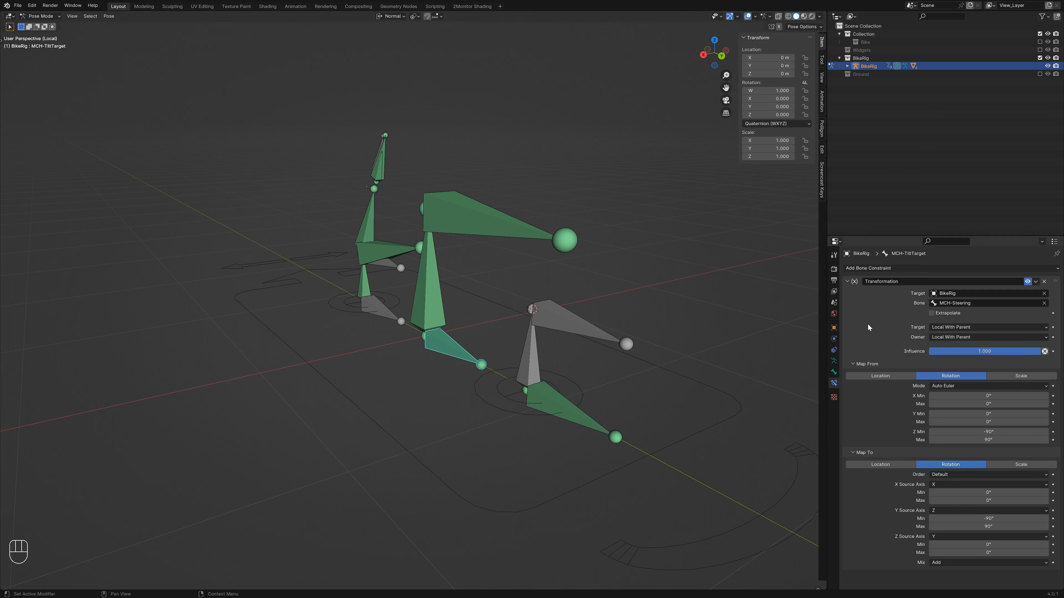
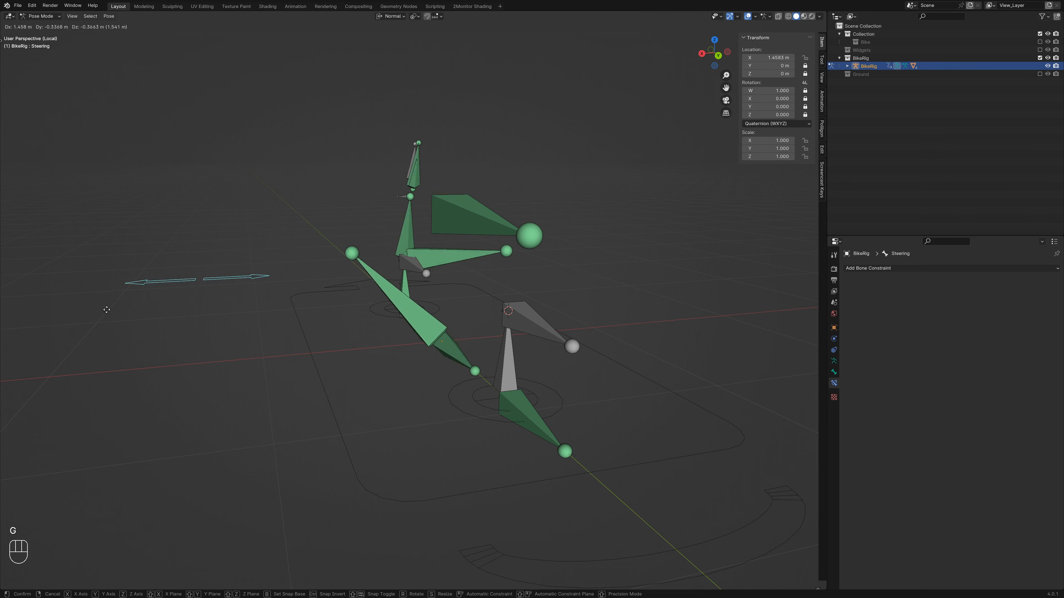
Step: Check the tilt by test-moving Steering before and after raising GroundSensor.Ft about 0.65 m
{"action": "right_click", "coordinate": [370, 315]}
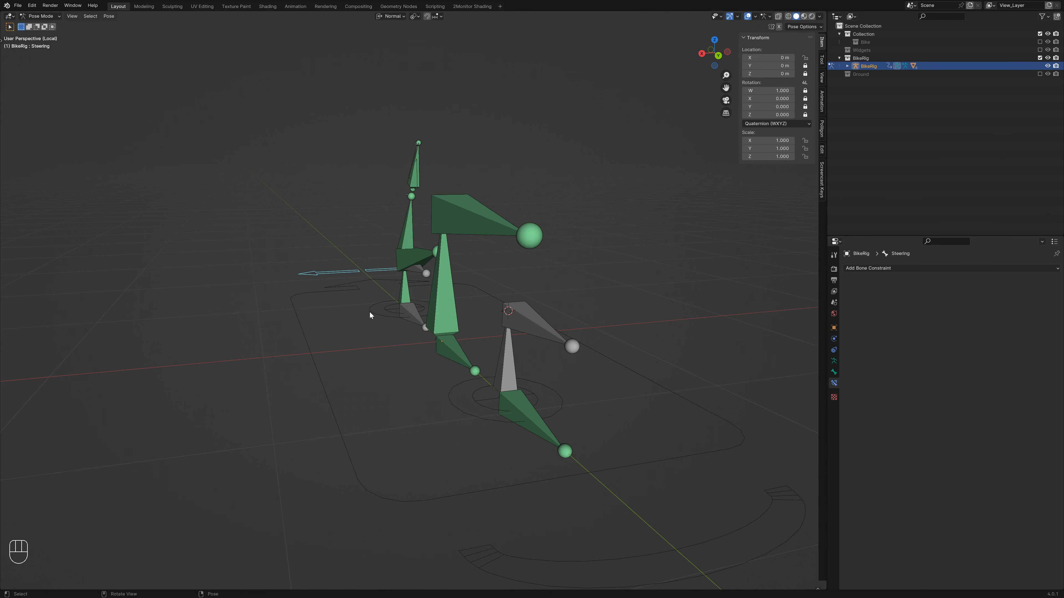
{"action": "left_click", "coordinate": [384, 313]}
{"action": "key", "text": "g"}
{"action": "left_click", "coordinate": [370, 241]}
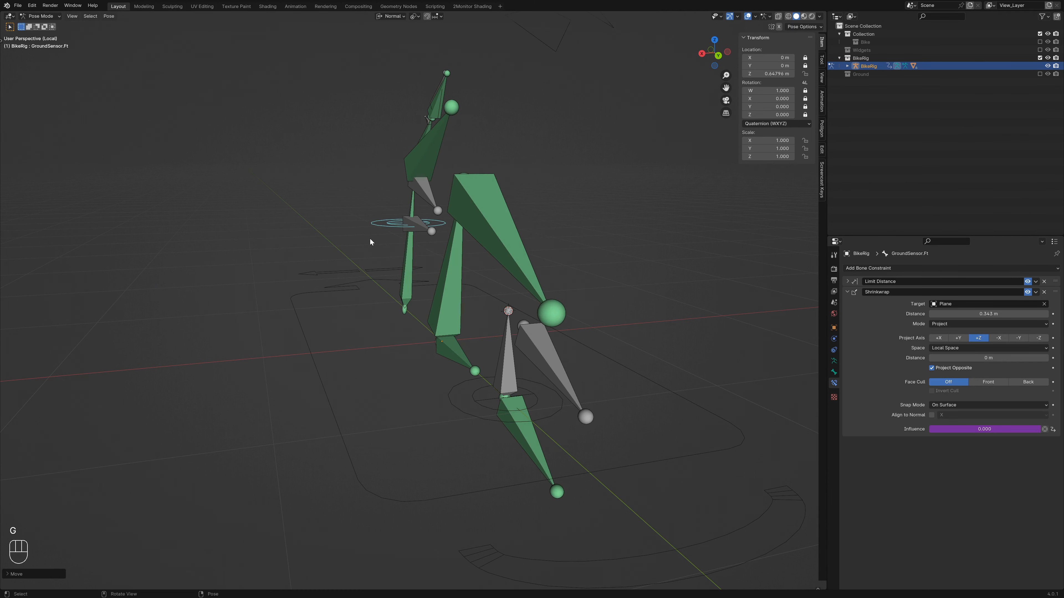
{"action": "middle_click_drag", "start_coordinate": [370, 241], "coordinate": [334, 246]}
{"action": "left_click", "coordinate": [319, 245]}
{"action": "key", "text": "g"}
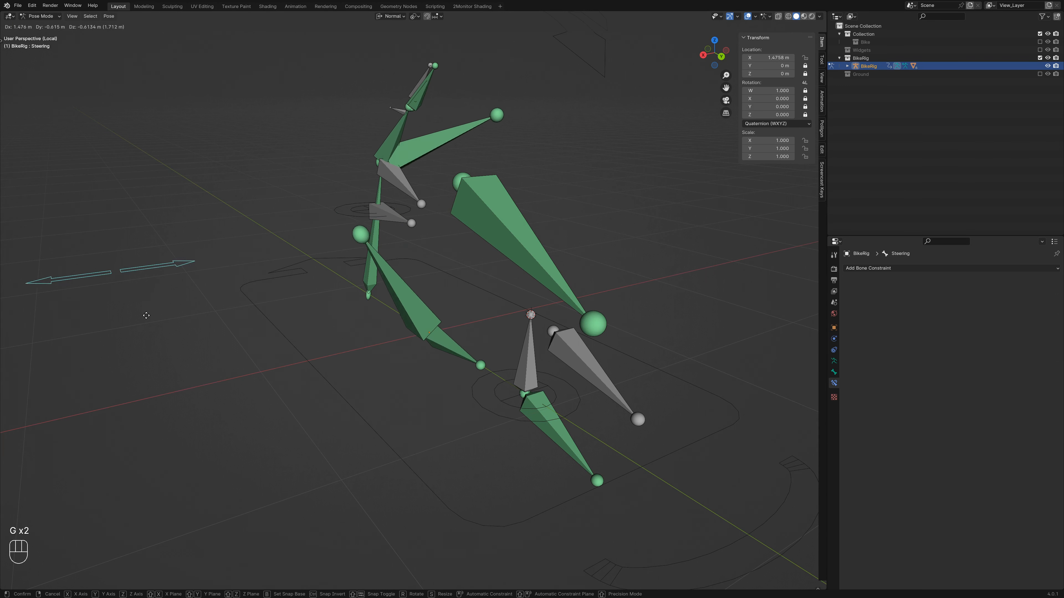
{"action": "right_click", "coordinate": [494, 252]}
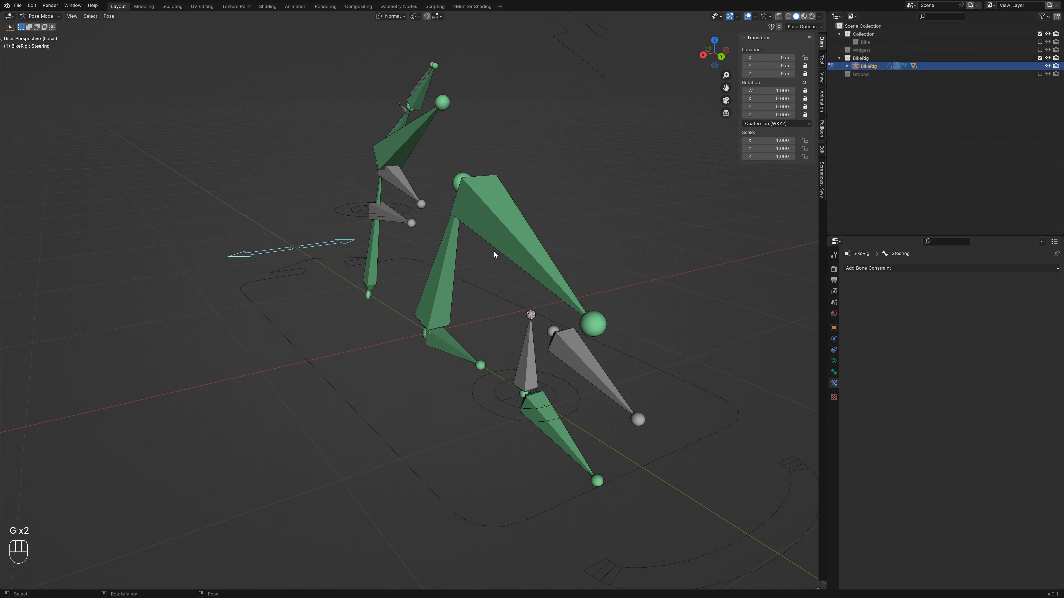
Step: Try placing the Transformation constraint above Stretch To on MCH-Body_Stretch, and clear the location of all bones
{"action": "left_click", "coordinate": [445, 285]}
{"action": "left_click", "coordinate": [848, 292]}
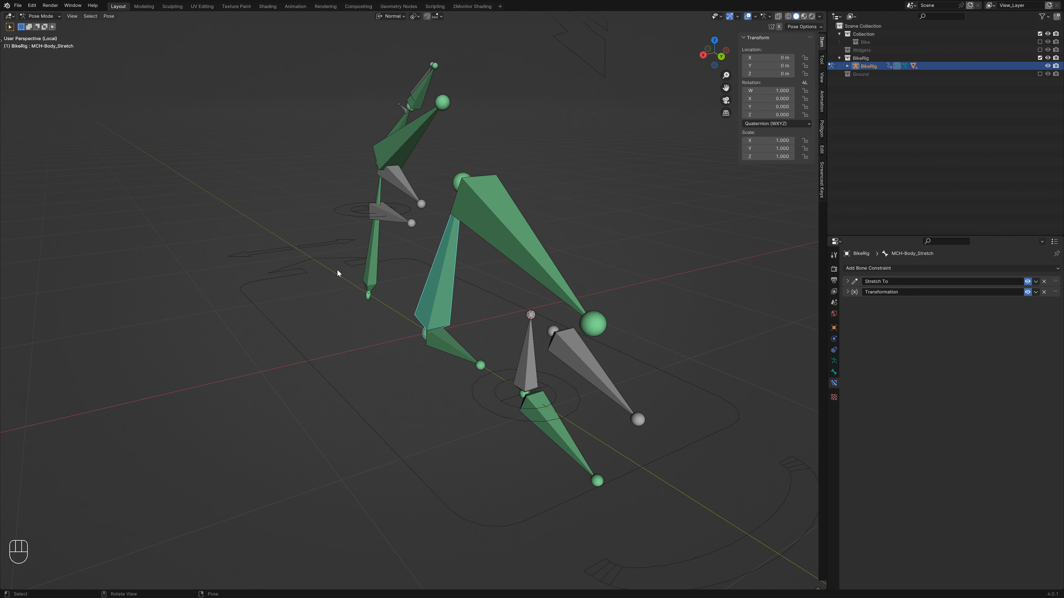
{"action": "left_click_drag", "start_coordinate": [1054, 282], "coordinate": [1054, 295]}
{"action": "key", "text": "a"}
{"action": "key", "text": "alt+g"}
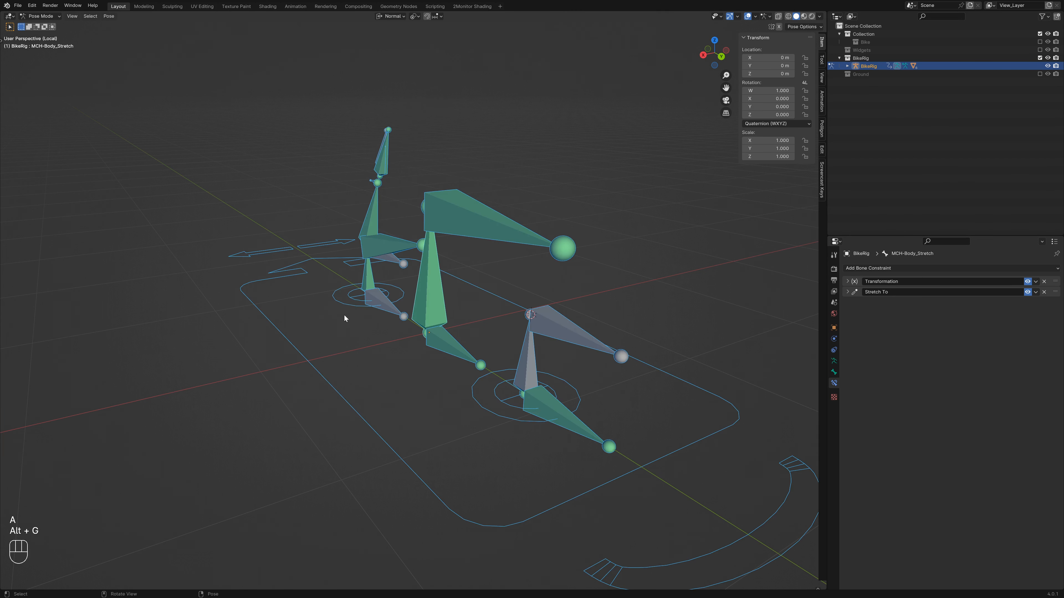
Step: Test-move the Steering control to check the body tilt with the reordered constraints
{"action": "key", "text": "alt+a"}
{"action": "left_click", "coordinate": [312, 250]}
{"action": "key", "text": "g"}
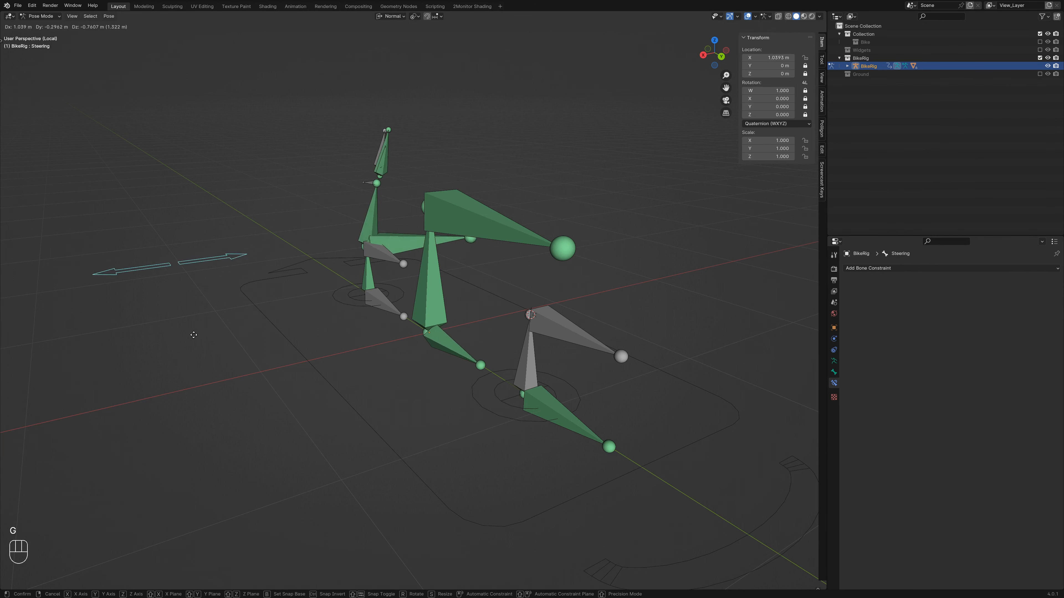
{"action": "key", "text": "Escape"}
Step: Move Stretch To back above Transformation on MCH-Body_Stretch, and test it by raising GroundSensor.Ft and moving Steering
{"action": "left_click", "coordinate": [430, 289]}
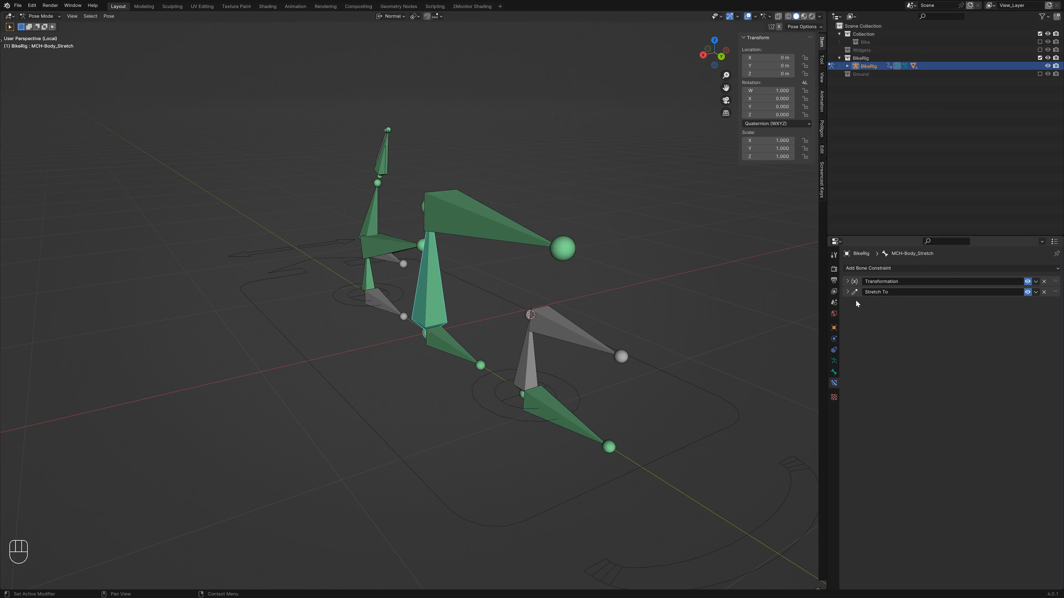
{"action": "left_click_drag", "start_coordinate": [1057, 285], "coordinate": [1058, 296]}
{"action": "left_click", "coordinate": [345, 293]}
{"action": "key", "text": "g"}
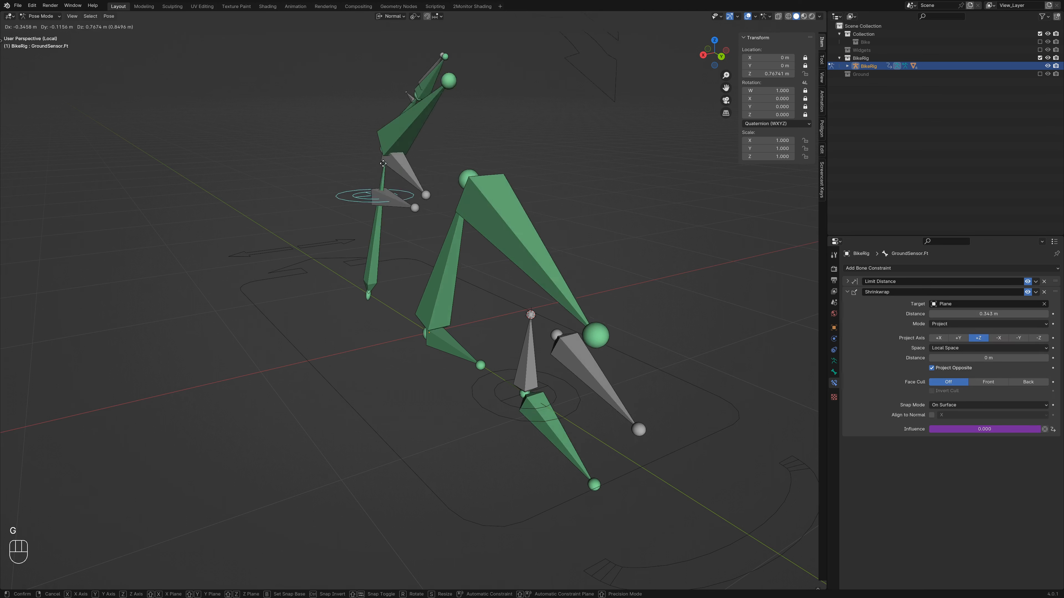
{"action": "left_click", "coordinate": [360, 163]}
{"action": "middle_click_drag", "start_coordinate": [408, 268], "coordinate": [472, 263]}
{"action": "key", "text": "g"}
{"action": "middle_click_drag", "start_coordinate": [449, 186], "coordinate": [313, 278]}
{"action": "left_click", "coordinate": [313, 258]}
{"action": "key", "text": "g"}
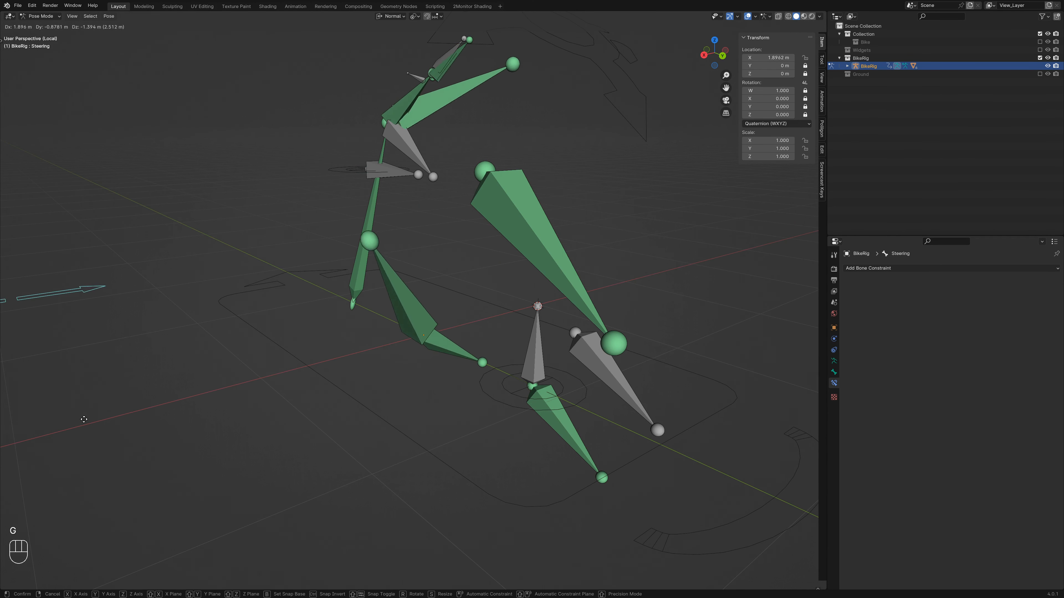
{"action": "right_click", "coordinate": [557, 332]}
Step: Clear the location and rotation of all pose bones and deselect them
{"action": "key", "text": "a"}
{"action": "key", "text": "alt+g"}
{"action": "key", "text": "alt+r"}
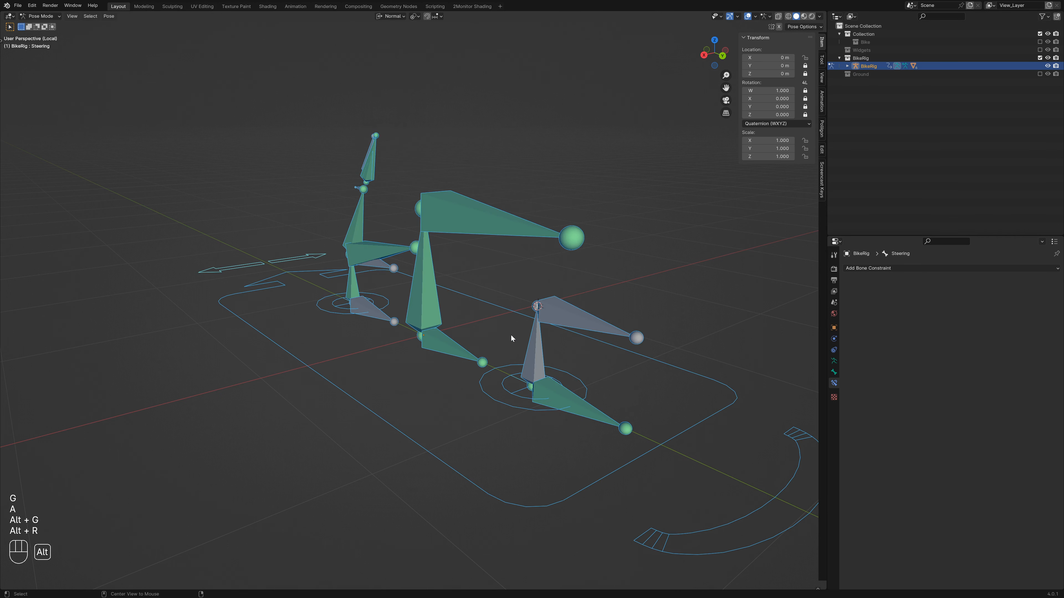
{"action": "key", "text": "alt+a"}
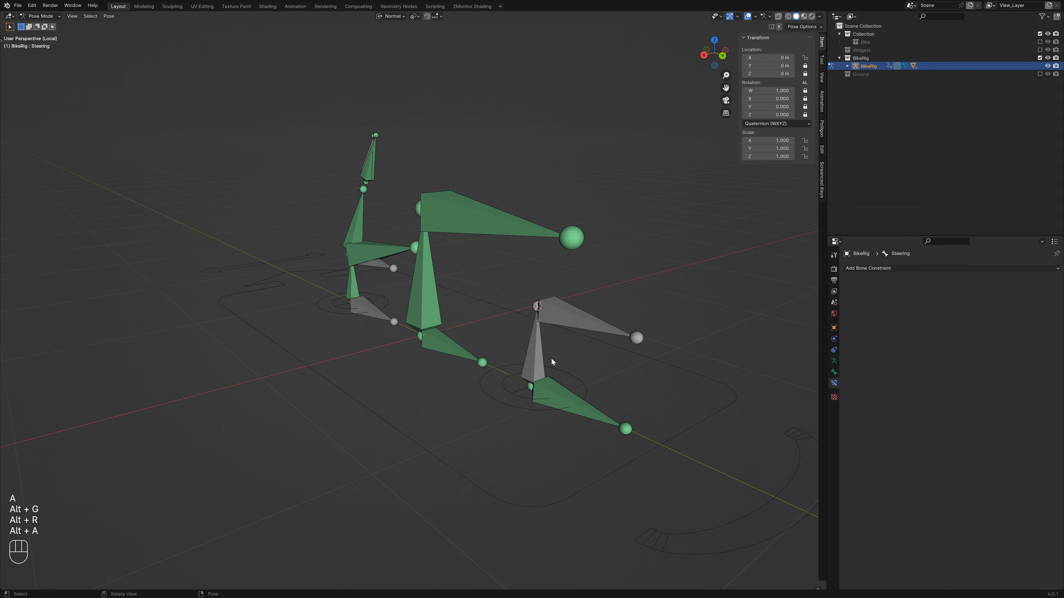
Step: Copy the Stretch To and Transformation constraints from MCH-Body_Stretch to MCH-Suspension.Bk_Stretch
{"action": "left_click", "coordinate": [534, 356]}
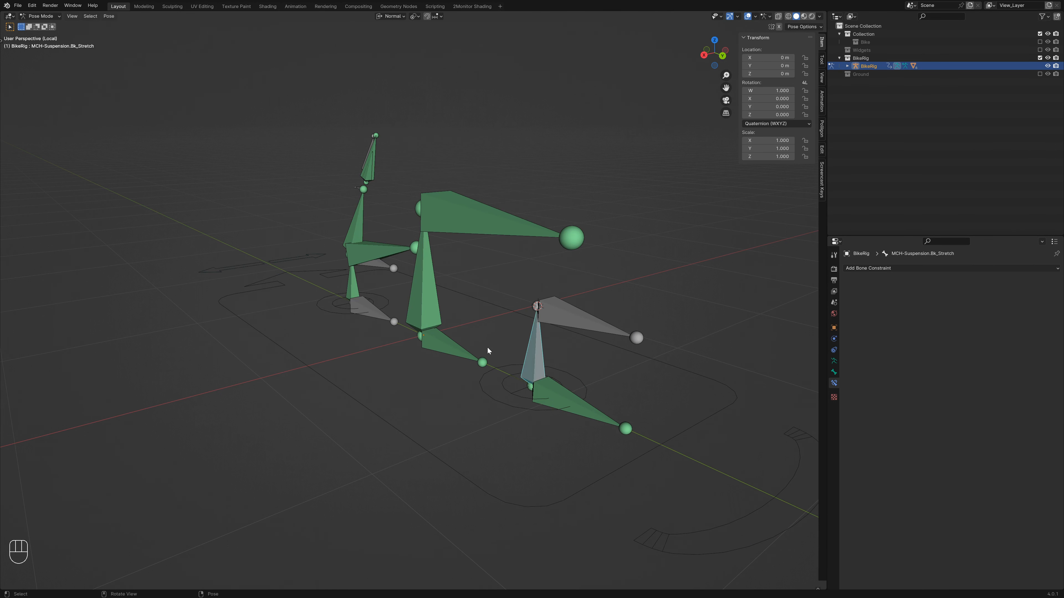
{"action": "left_click", "coordinate": [439, 308]}
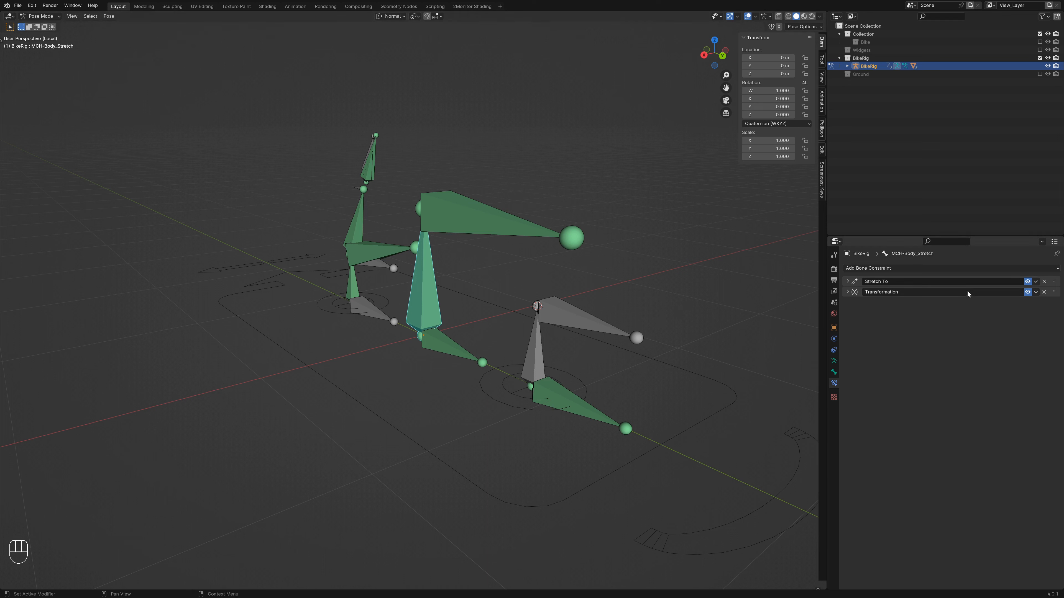
{"action": "left_click", "coordinate": [535, 351]}
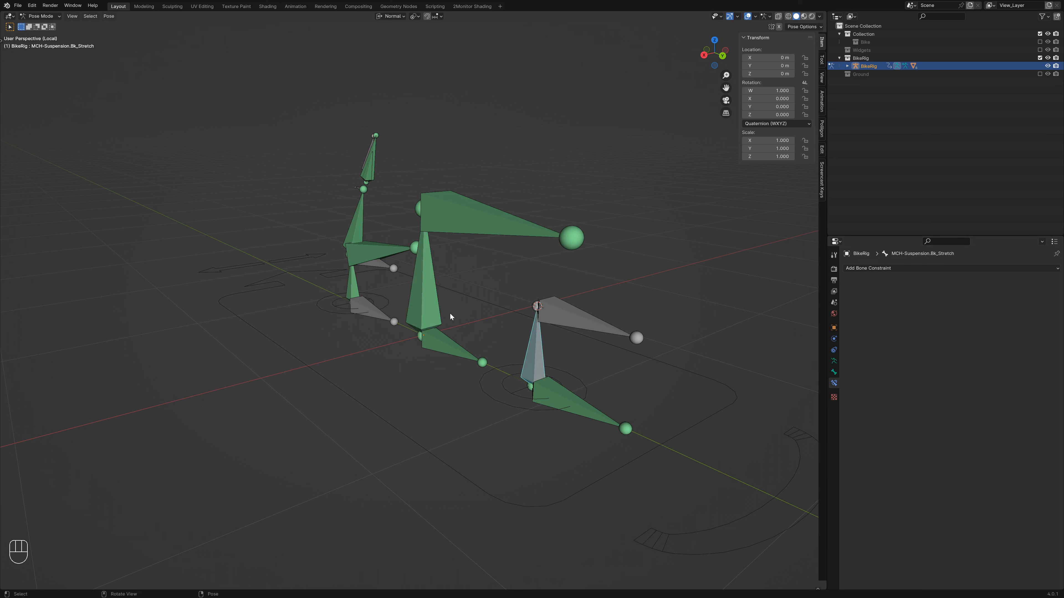
{"action": "left_click", "coordinate": [421, 300]}
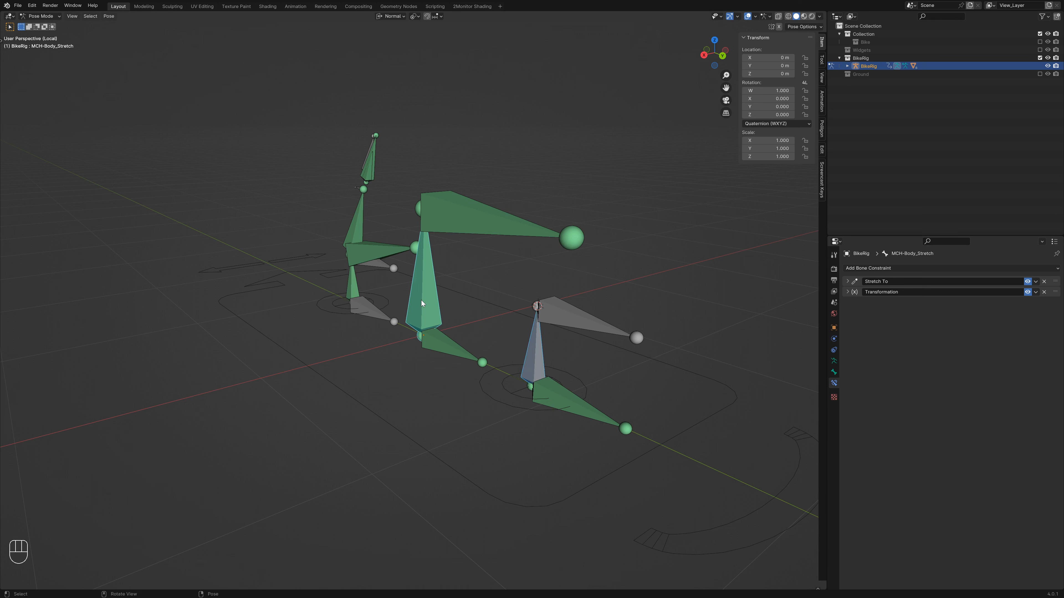
{"action": "left_click", "coordinate": [1036, 281]}
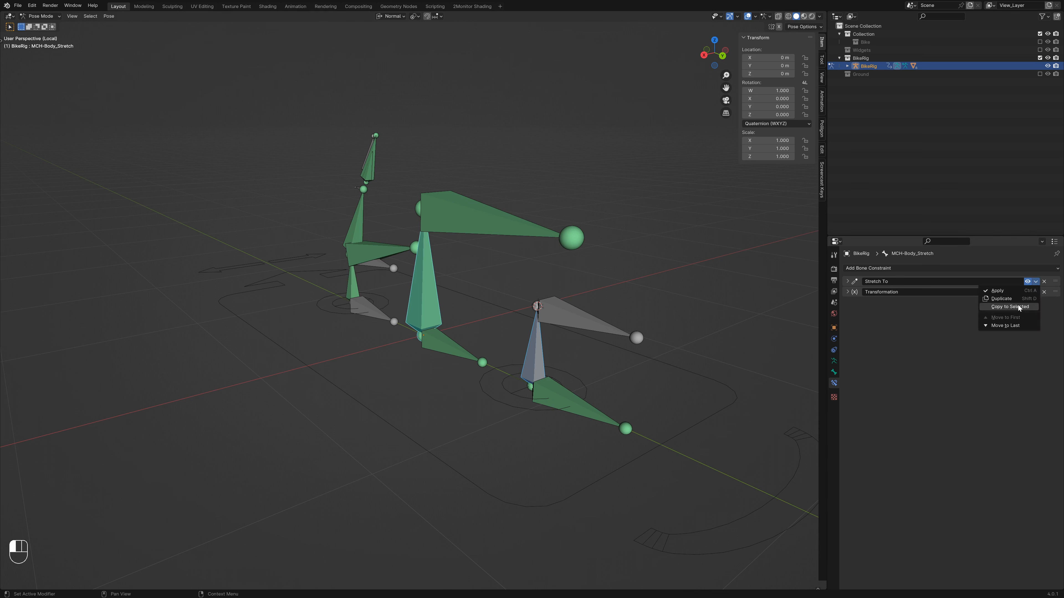
{"action": "left_click", "coordinate": [1019, 307]}
{"action": "left_click", "coordinate": [1036, 292]}
{"action": "left_click", "coordinate": [1018, 318]}
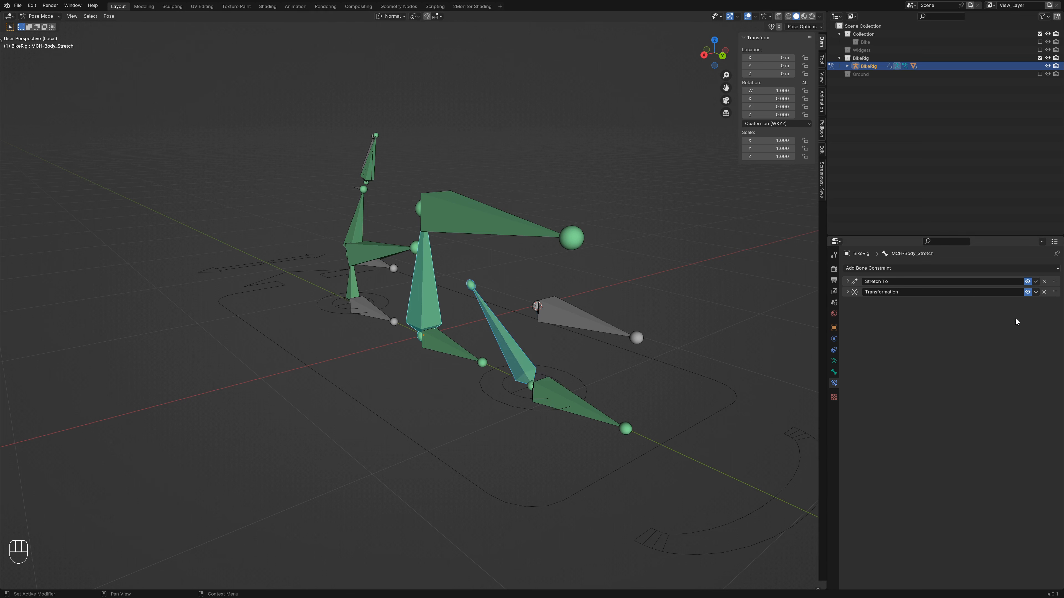
Step: Retarget the Stretch To constraint on MCH-Suspension.Bk_Stretch to the bone MCH-Wheel.Bk
{"action": "key", "text": "alt+a"}
{"action": "left_click", "coordinate": [523, 351]}
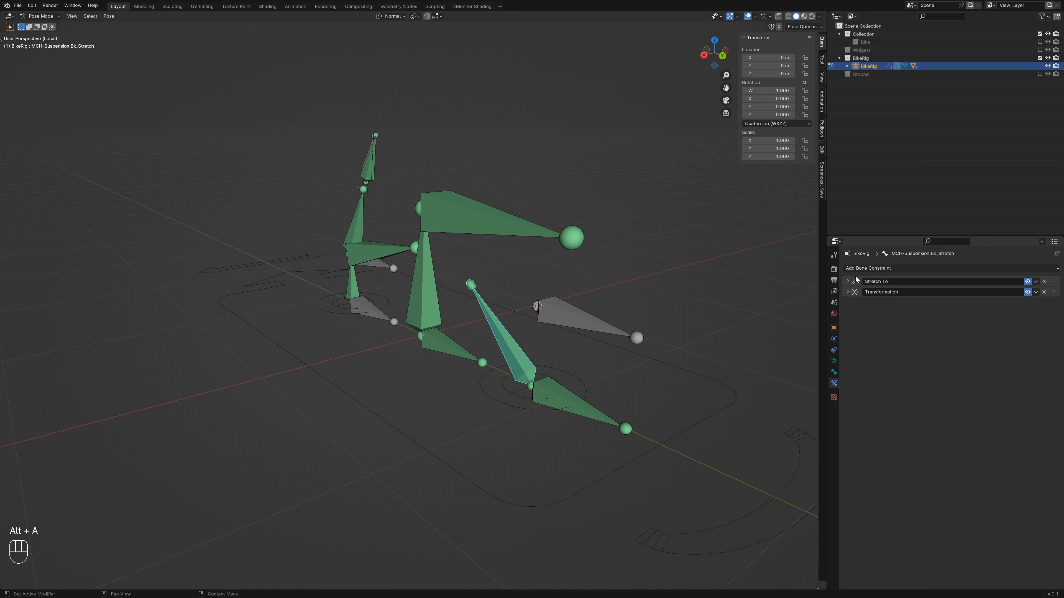
{"action": "left_click", "coordinate": [848, 292]}
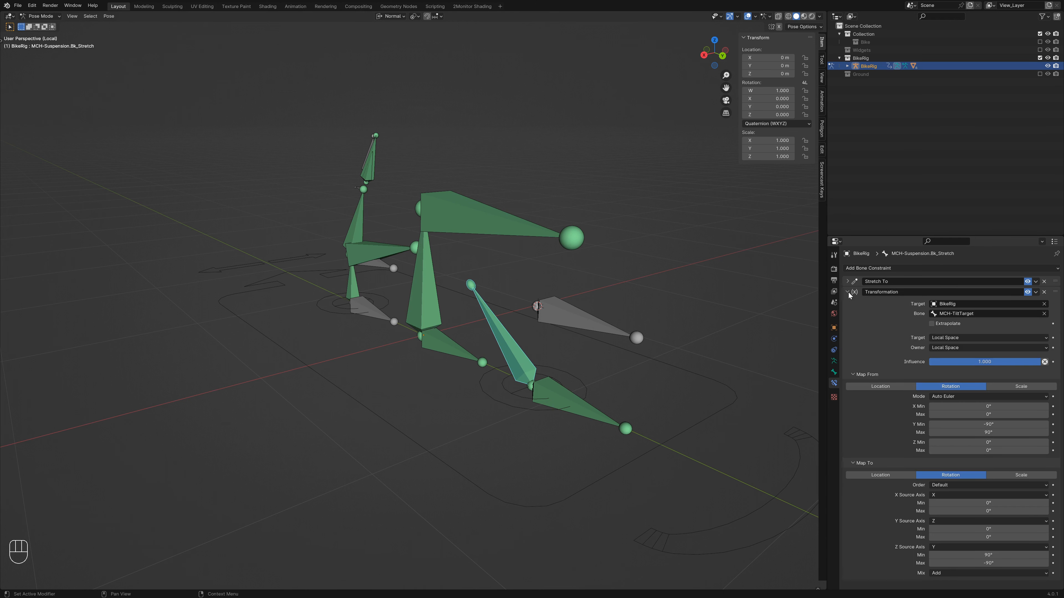
{"action": "left_click", "coordinate": [853, 292]}
{"action": "left_click", "coordinate": [850, 281]}
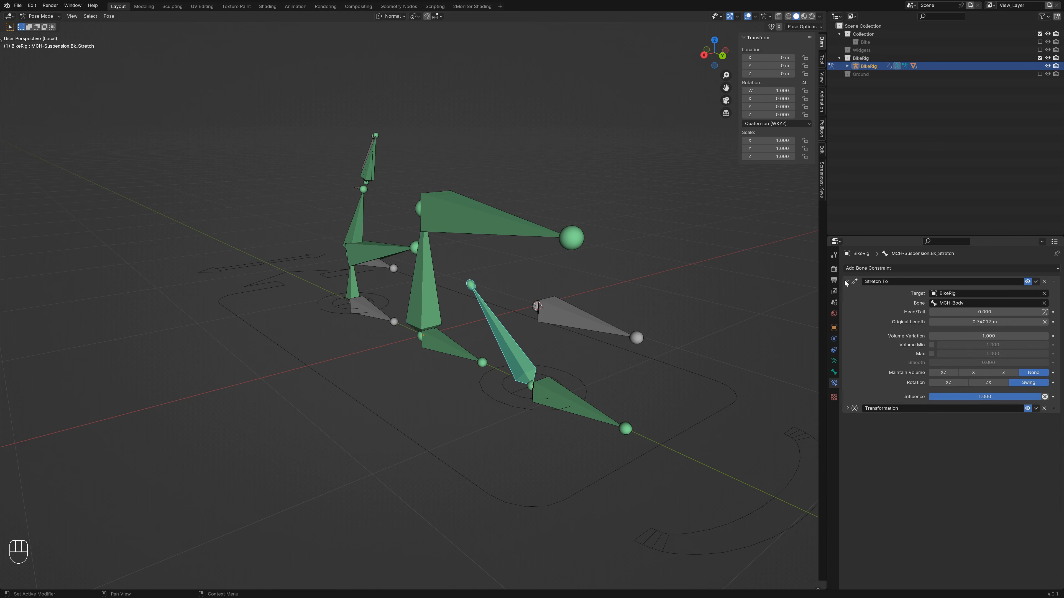
{"action": "left_click", "coordinate": [981, 301]}
{"action": "key", "text": "BackSpace"}
{"action": "key", "text": "Return"}
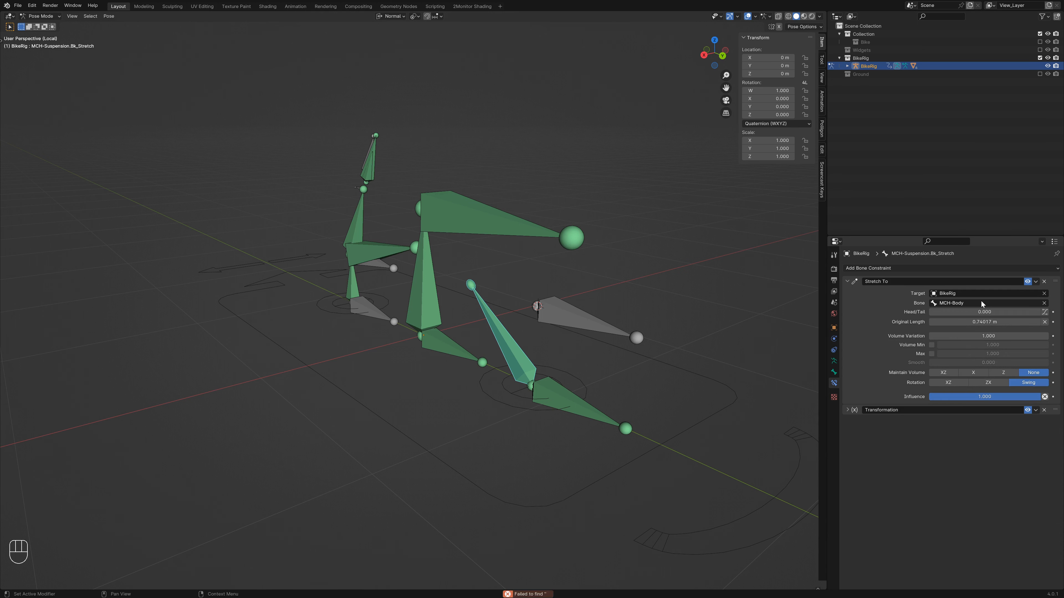
{"action": "left_click", "coordinate": [981, 303]}
{"action": "type", "text": "mch_"}
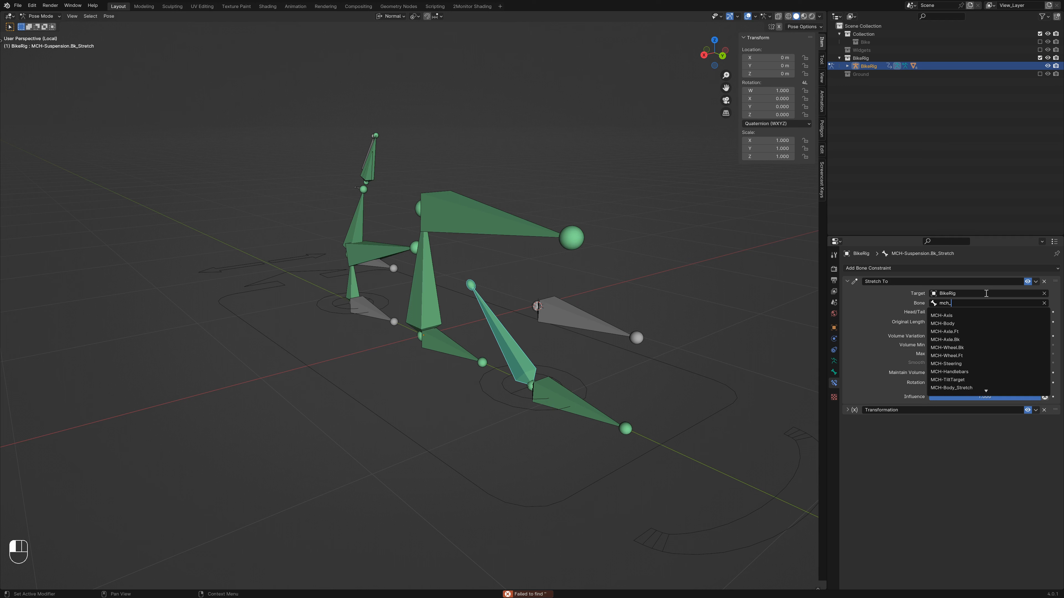
{"action": "type", "text": "whee"}
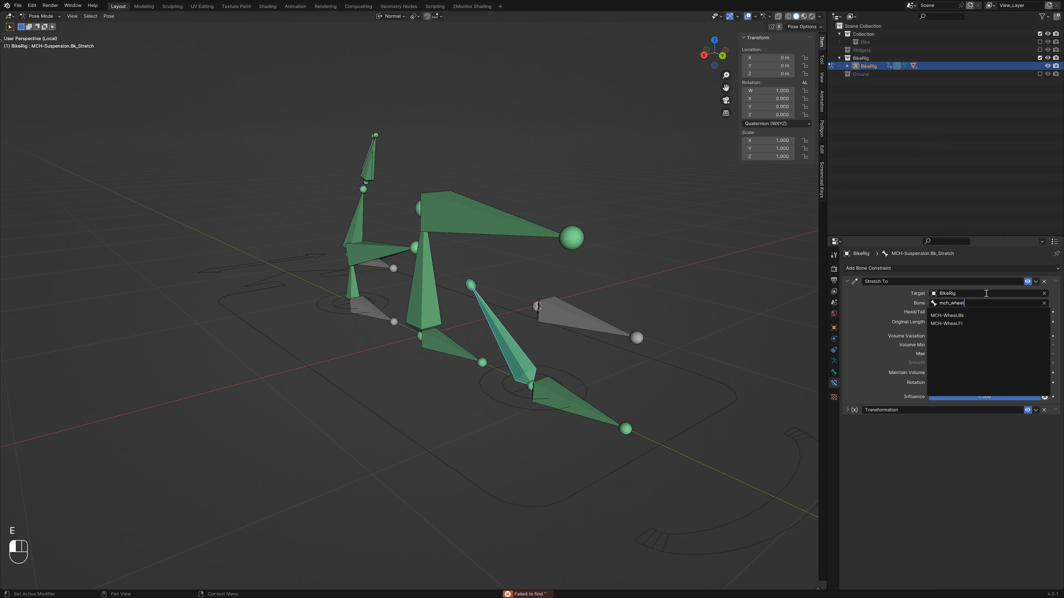
{"action": "type", "text": "l"}
{"action": "key", "text": "Return"}
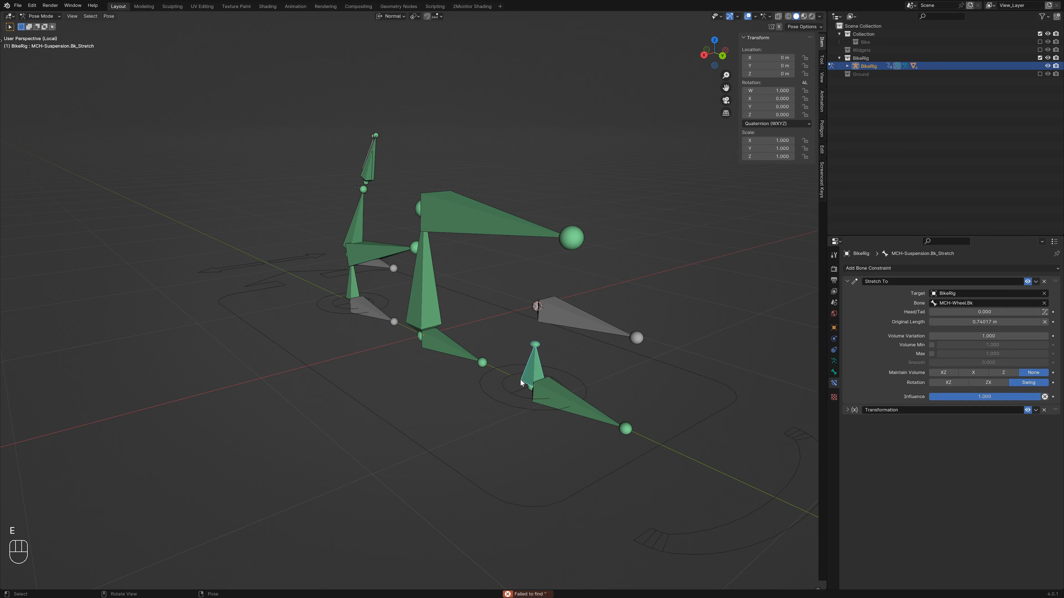
Step: Reset the original length of the Stretch To constraint on MCH-Suspension.Bk_Stretch
{"action": "middle_click_drag", "start_coordinate": [528, 350], "coordinate": [553, 352]}
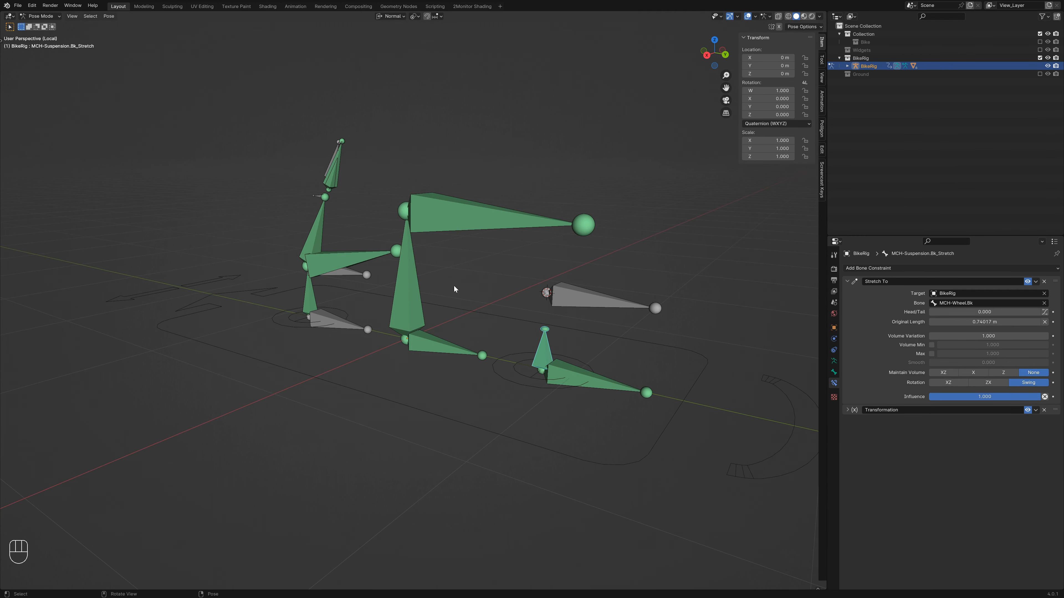
{"action": "left_click", "coordinate": [397, 299]}
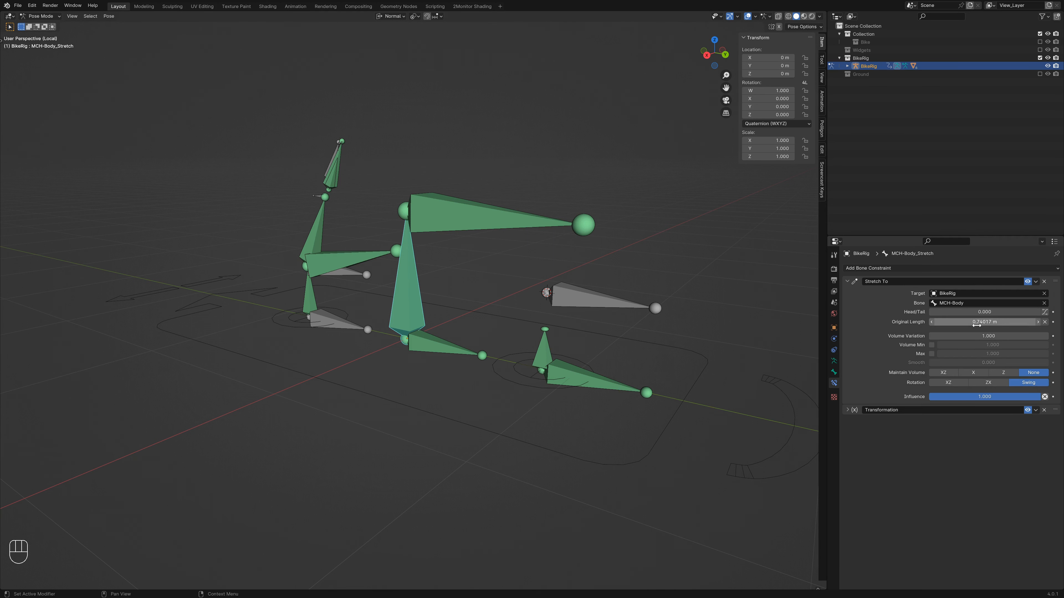
{"action": "left_click", "coordinate": [546, 348]}
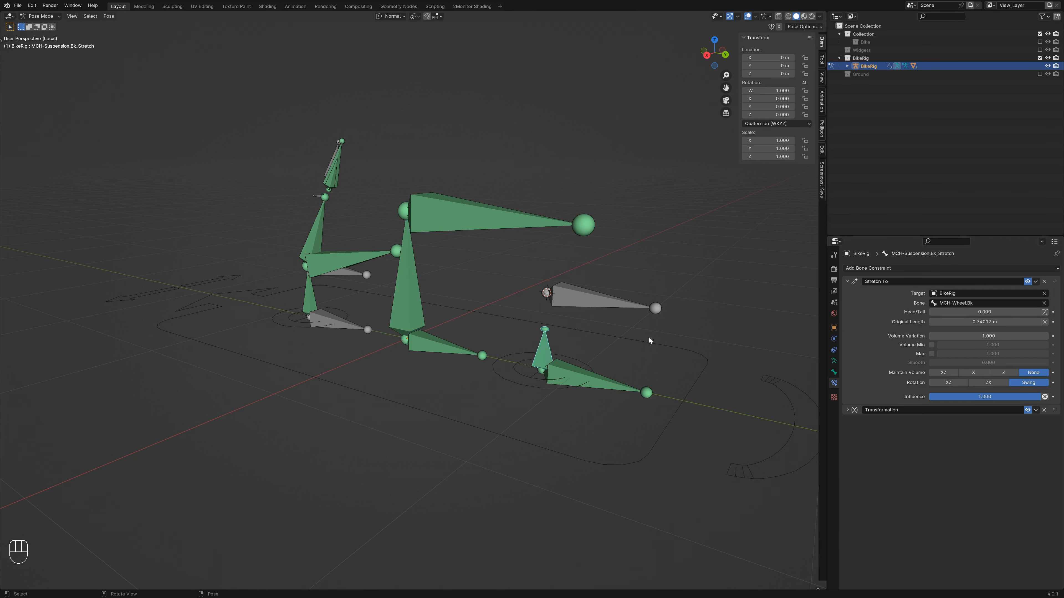
{"action": "left_click", "coordinate": [1045, 323]}
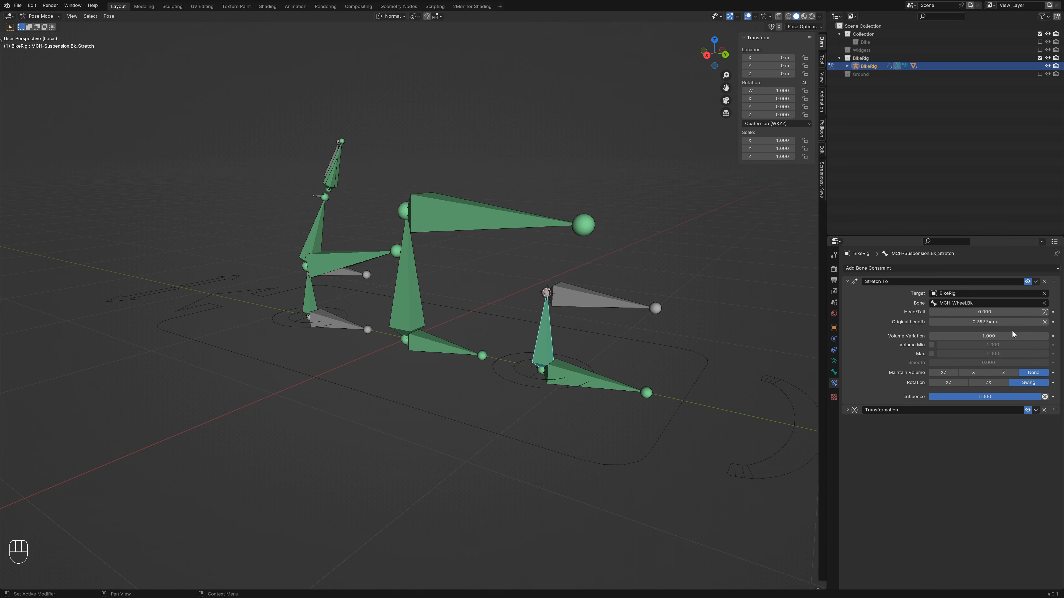
Step: Test-move the Steering control to check the tilt of MCH-Suspension.Bk_Stretch, and cancel the move
{"action": "left_click", "coordinate": [221, 289]}
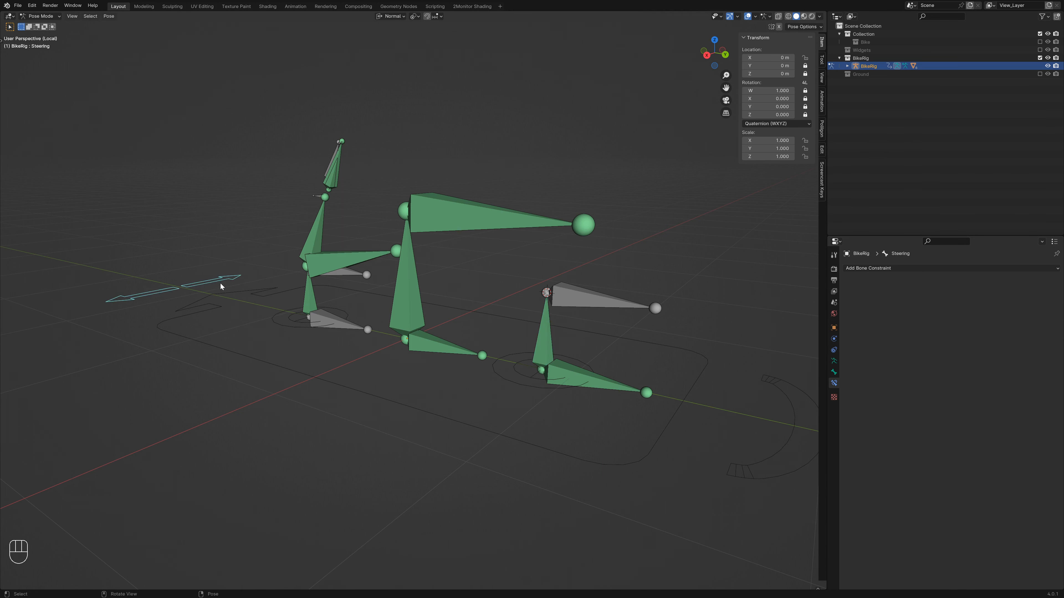
{"action": "key", "text": "g"}
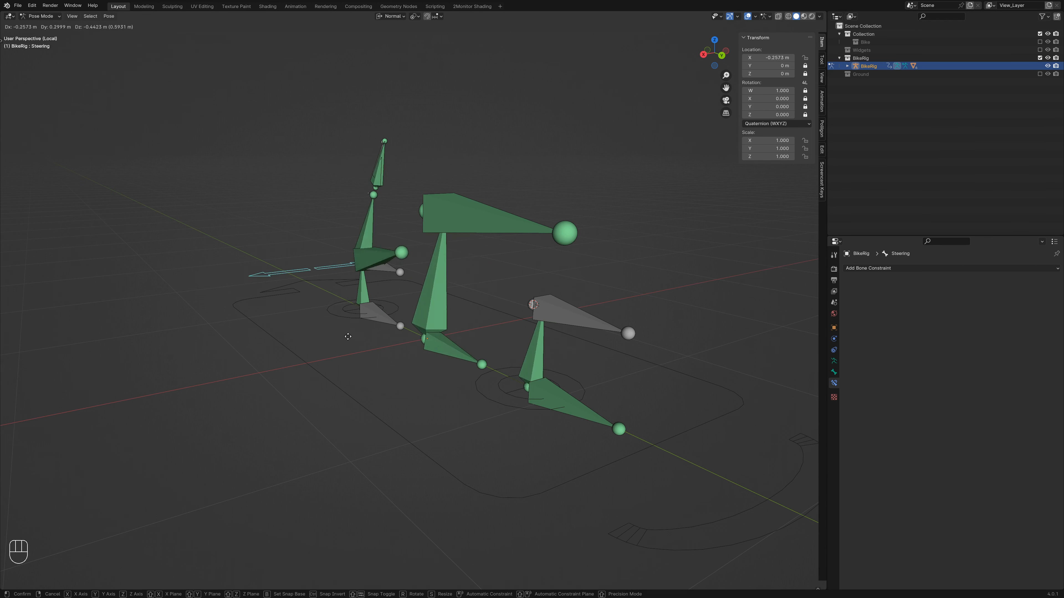
{"action": "key", "text": "Escape"}
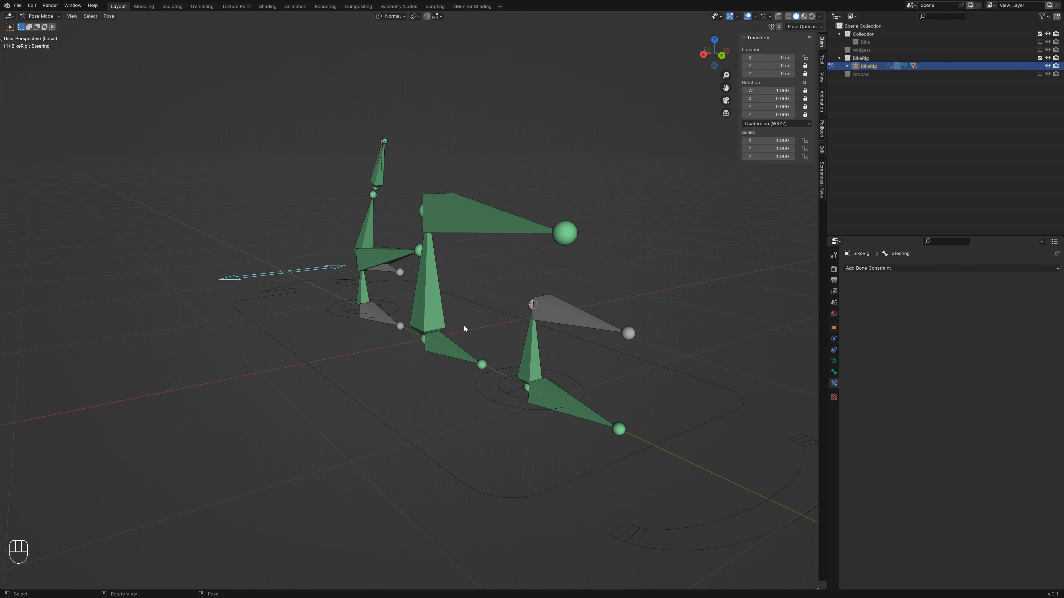
Step: Copy the Transformation constraint from MCH-Body_Stretch to MCH-Suspension.Ft_Stretch
{"action": "left_click", "coordinate": [362, 295]}
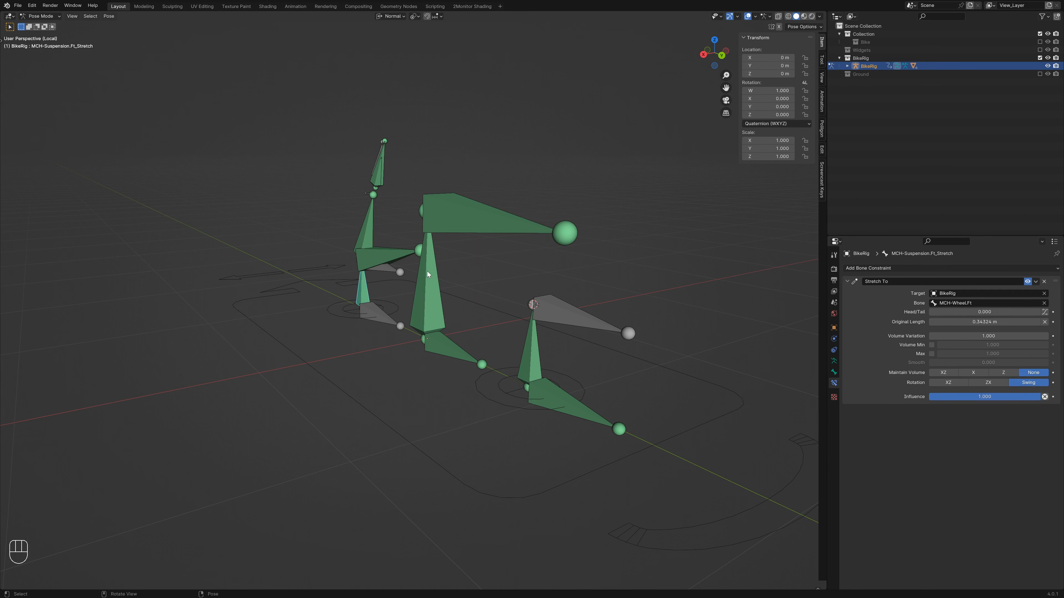
{"action": "middle_click_drag", "start_coordinate": [346, 301], "coordinate": [318, 303]}
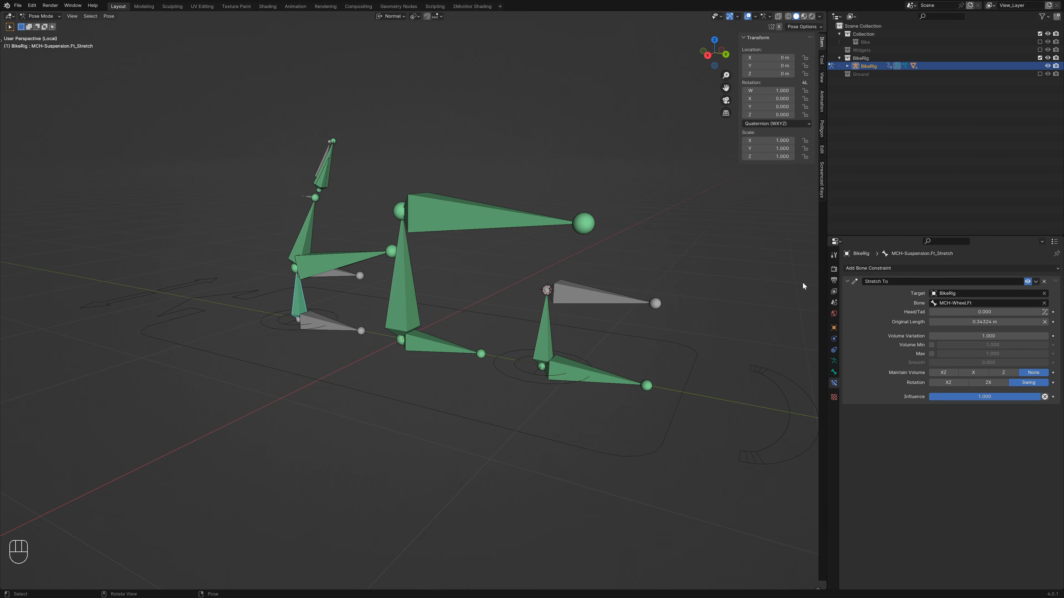
{"action": "left_click", "coordinate": [847, 282]}
{"action": "left_click", "coordinate": [546, 339]}
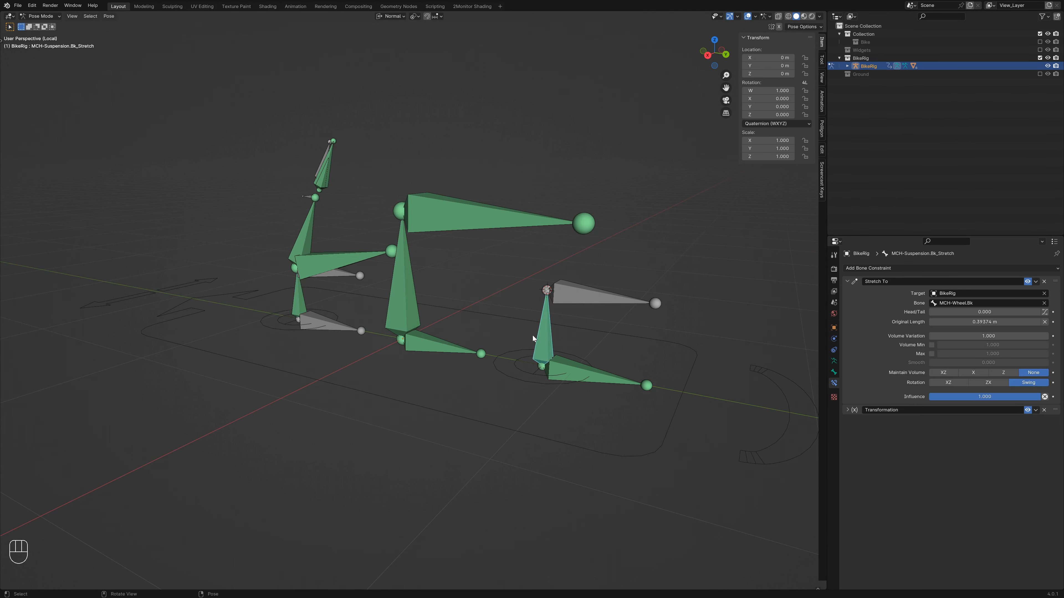
{"action": "left_click", "coordinate": [305, 305]}
{"action": "left_click", "coordinate": [847, 281]}
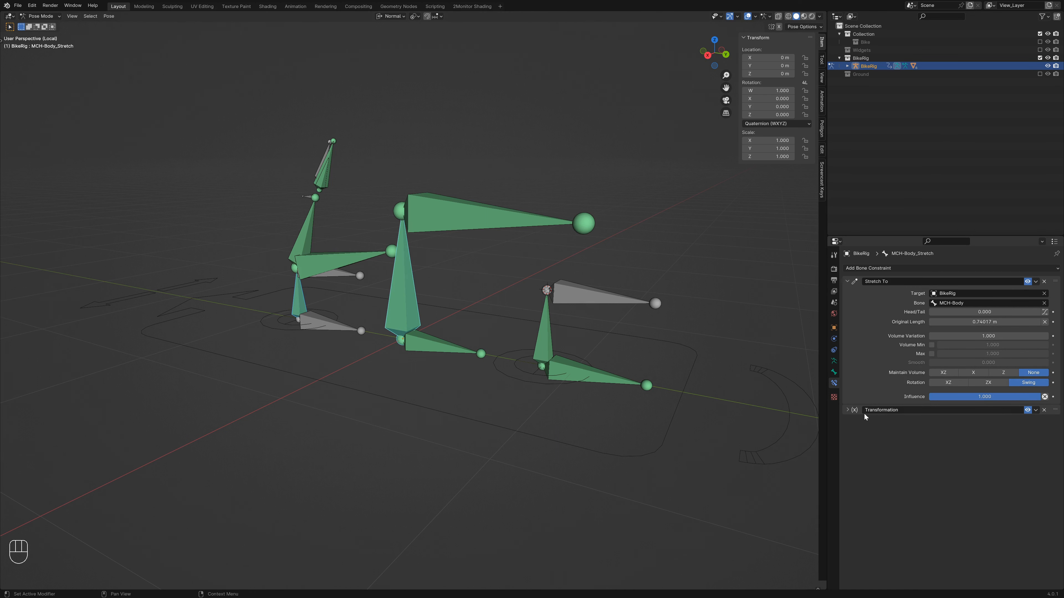
{"action": "left_click", "coordinate": [1038, 411]}
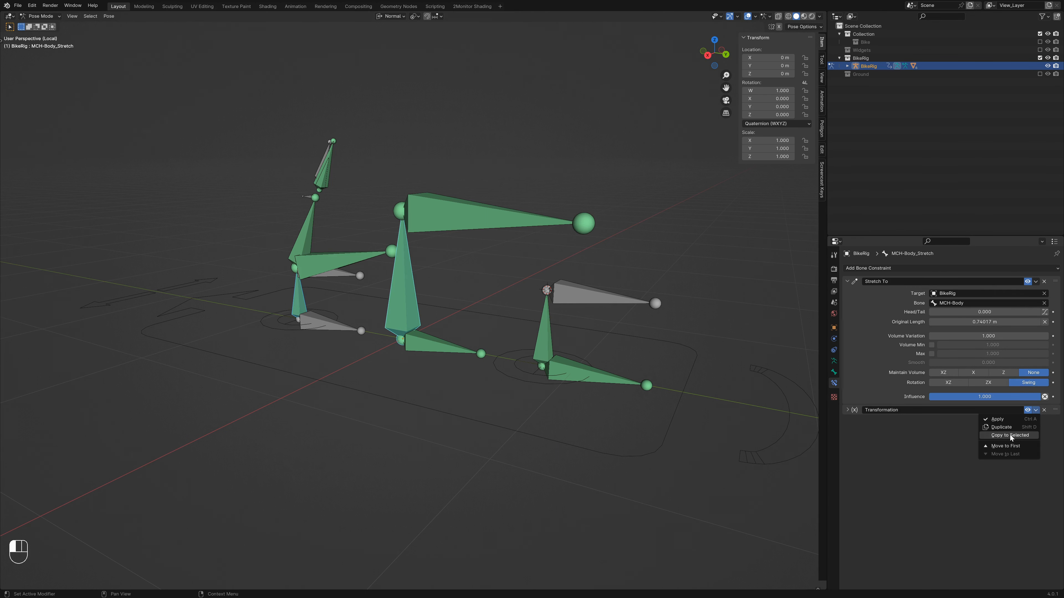
Step: Test-move the Steering control to check the tilt of the body, front and rear stretch bones together, and cancel the move
{"action": "left_click", "coordinate": [179, 288]}
{"action": "middle_click_drag", "start_coordinate": [269, 298], "coordinate": [211, 302]}
{"action": "key", "text": "g"}
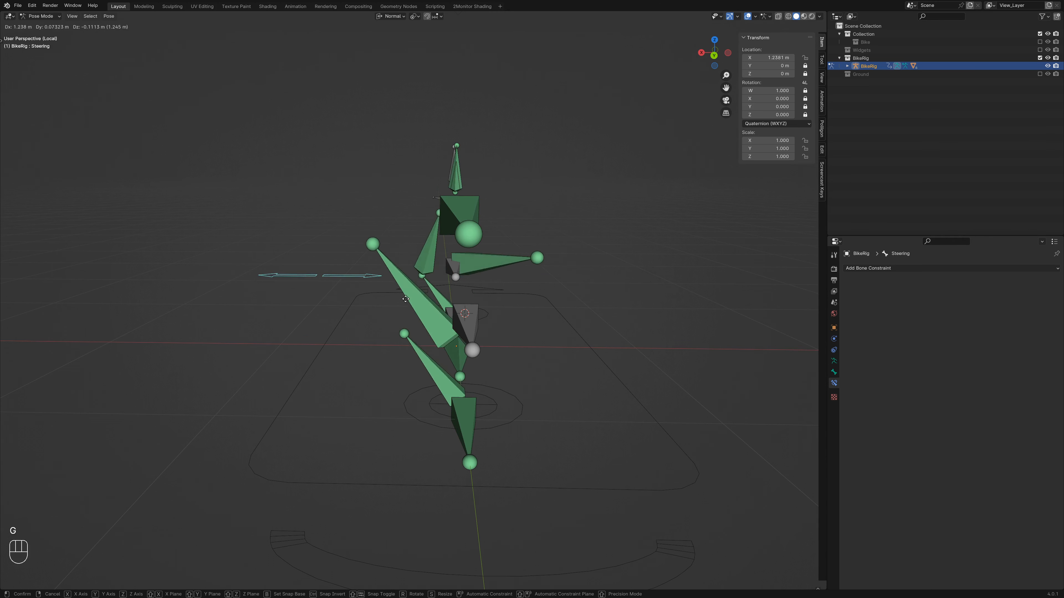
{"action": "right_click", "coordinate": [476, 294]}
Step: Leave local view to bring back the motorcycle model, and test-move Steering from several angles to check how the bike follows
{"action": "key", "text": "KP_Divide"}
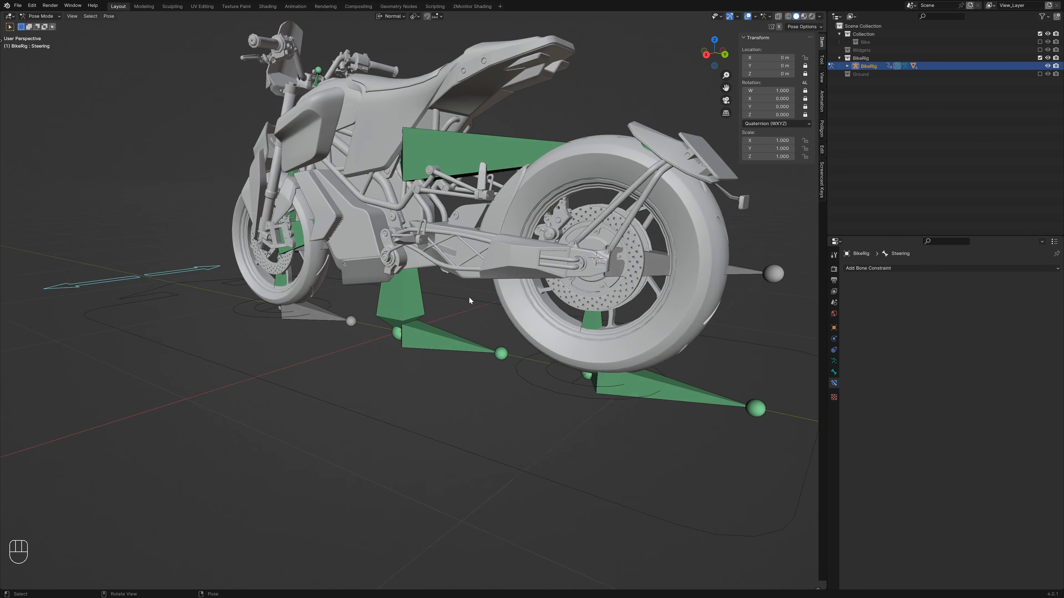
{"action": "scroll", "coordinate": [450, 301], "scroll_direction": "down", "scroll_amount": 2}
{"action": "middle_click_drag", "start_coordinate": [441, 303], "coordinate": [395, 322]}
{"action": "key", "text": "g"}
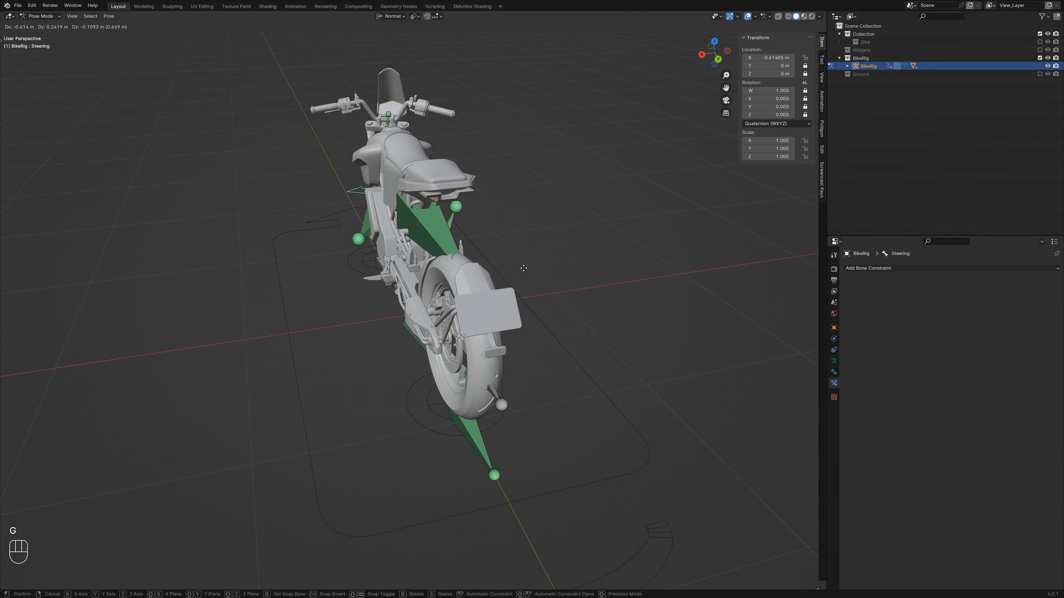
{"action": "right_click", "coordinate": [363, 296]}
{"action": "middle_click_drag", "start_coordinate": [361, 296], "coordinate": [506, 280]}
{"action": "key", "text": "g"}
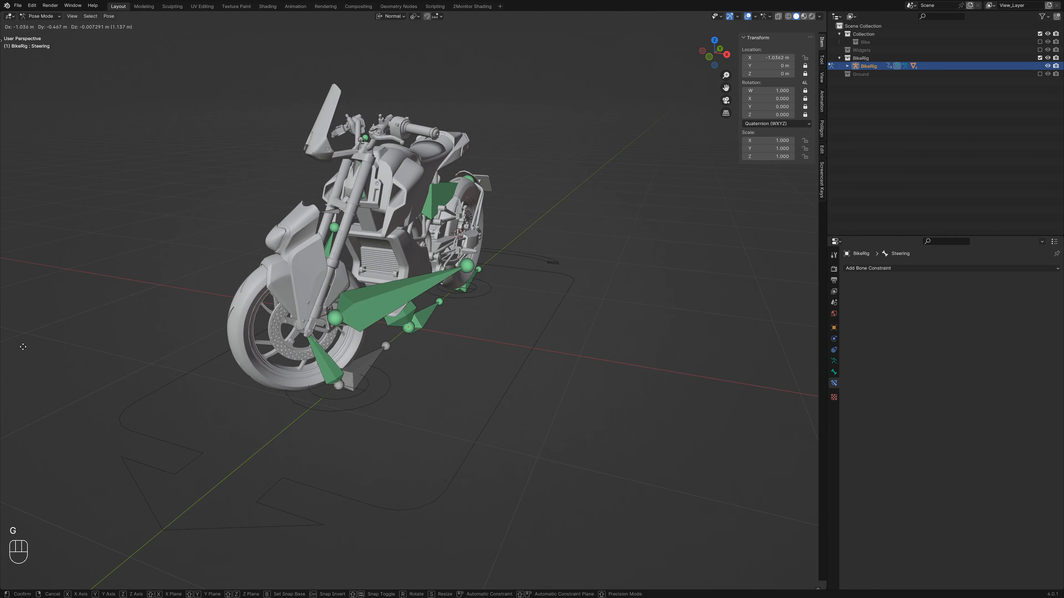
{"action": "right_click", "coordinate": [776, 371]}
{"action": "middle_click_drag", "start_coordinate": [712, 357], "coordinate": [461, 310]}
{"action": "scroll", "coordinate": [306, 286], "scroll_direction": "up", "scroll_amount": 4}
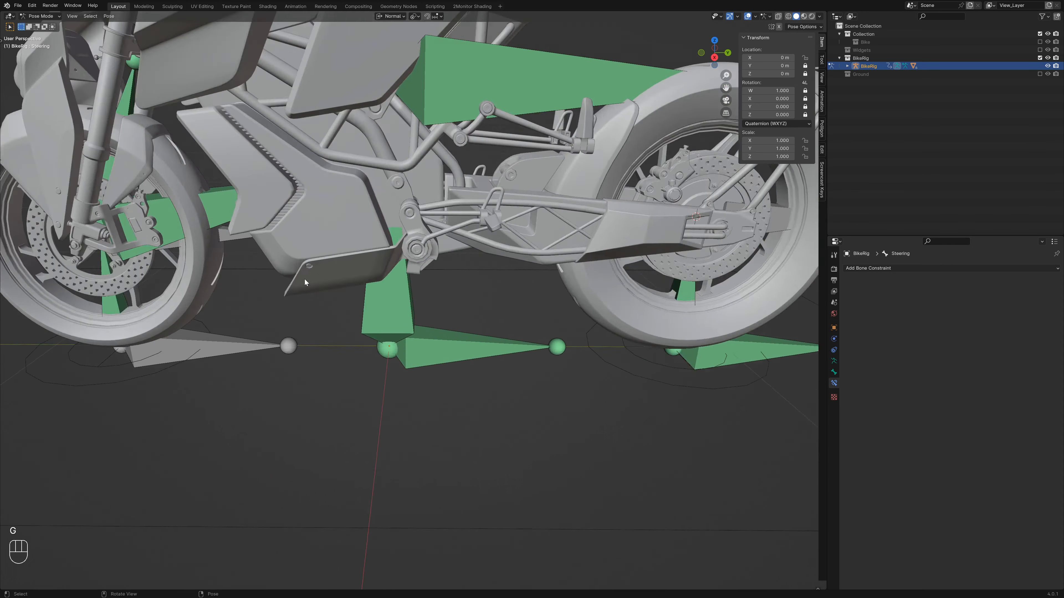
{"action": "middle_click_drag", "start_coordinate": [306, 285], "coordinate": [375, 295], "text": "shift"}
{"action": "key", "text": "g"}
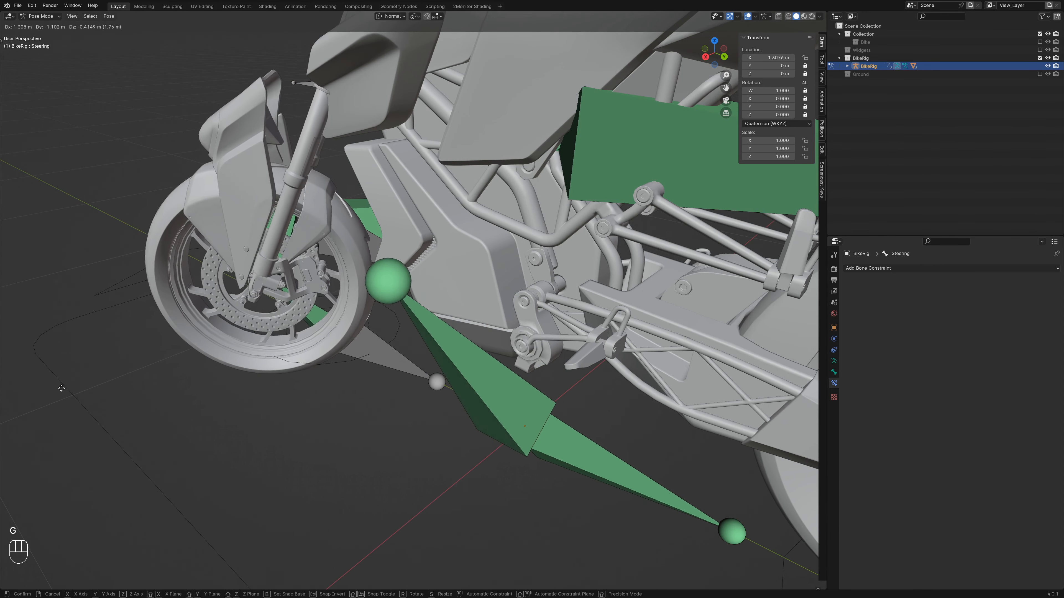
{"action": "right_click", "coordinate": [460, 273]}
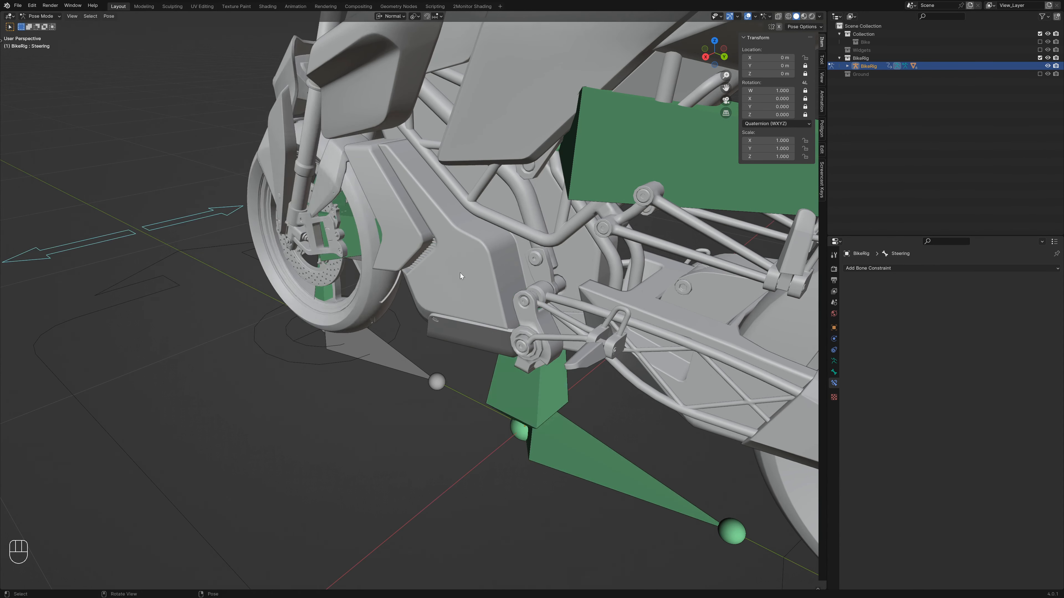
Step: Switch the viewport to wireframe, deselect all bones, hide the Mechanical bone collection and show the Deformation collection
{"action": "scroll", "coordinate": [460, 273], "scroll_direction": "down", "scroll_amount": 6}
{"action": "mouse_move", "coordinate": [459, 273]}
{"action": "middle_mouse_down"}
{"action": "mouse_move", "coordinate": [413, 277]}
{"action": "mouse_move", "coordinate": [509, 232]}
{"action": "middle_mouse_up"}
{"action": "key", "text": "shift+z"}
{"action": "left_click", "coordinate": [518, 239]}
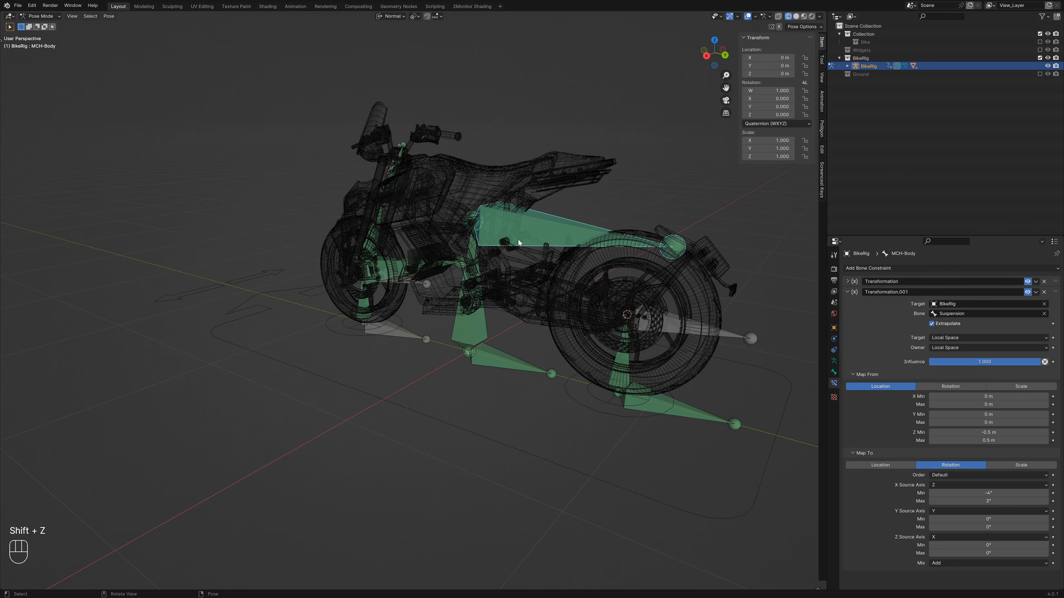
{"action": "middle_click_drag", "start_coordinate": [575, 296], "coordinate": [567, 302], "text": "shift"}
{"action": "key", "text": "alt+a"}
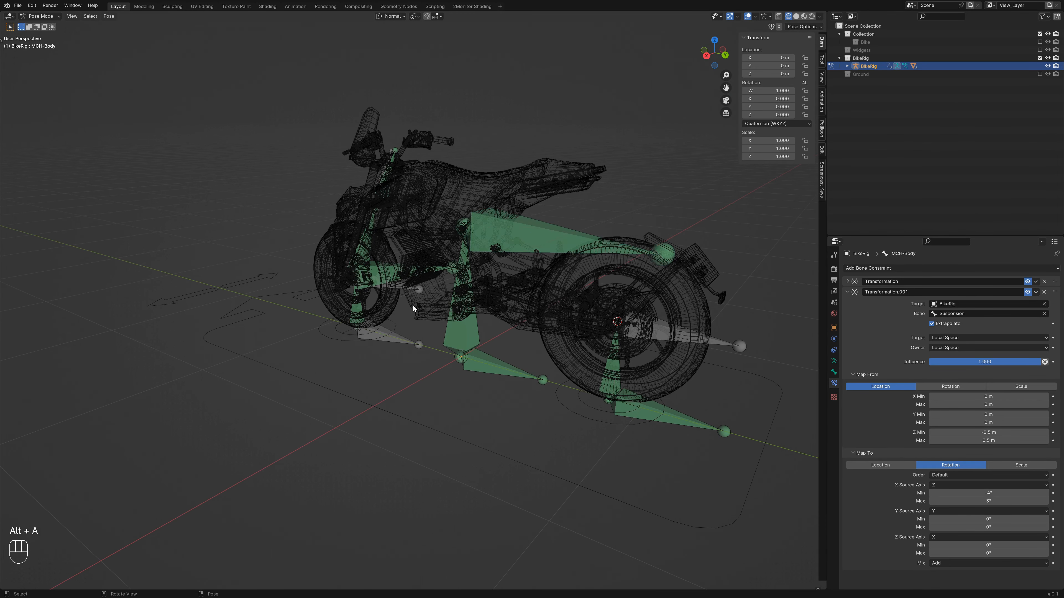
{"action": "middle_click_drag", "start_coordinate": [440, 277], "coordinate": [408, 248]}
{"action": "left_click", "coordinate": [834, 372]}
{"action": "left_click", "coordinate": [834, 361]}
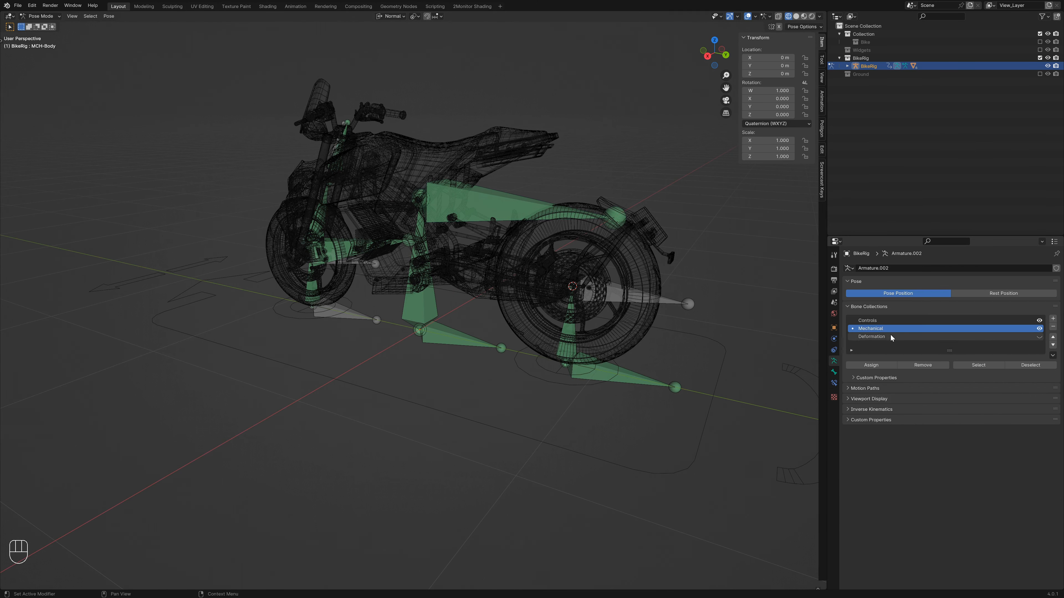
{"action": "left_click", "coordinate": [1039, 329]}
{"action": "left_click", "coordinate": [1039, 337]}
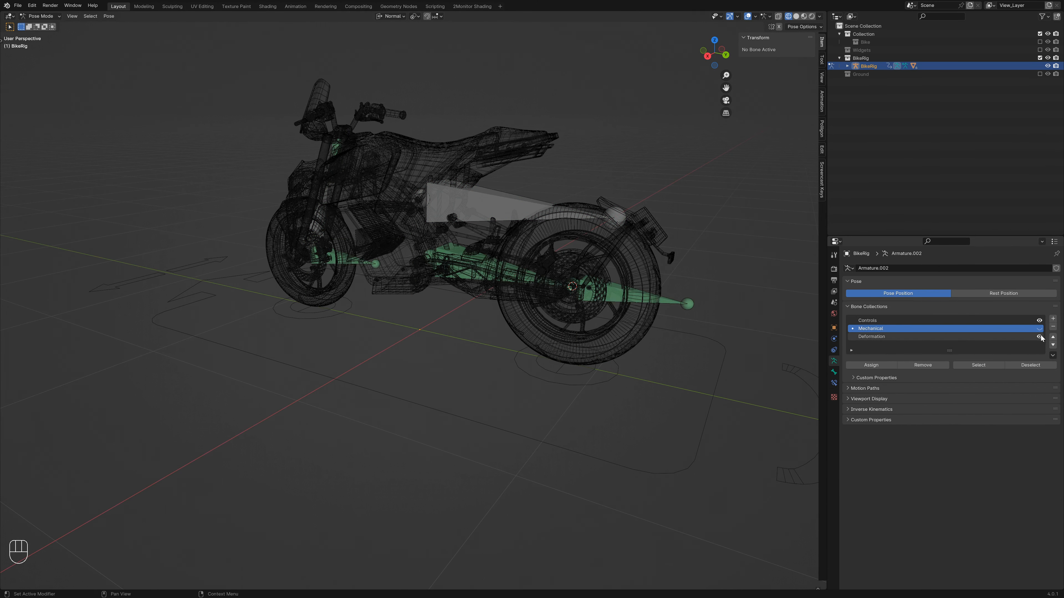
Step: Clear the parent MCH-Body from the DEF-Body bone in Edit Mode, and return to Pose Mode
{"action": "left_click", "coordinate": [488, 211]}
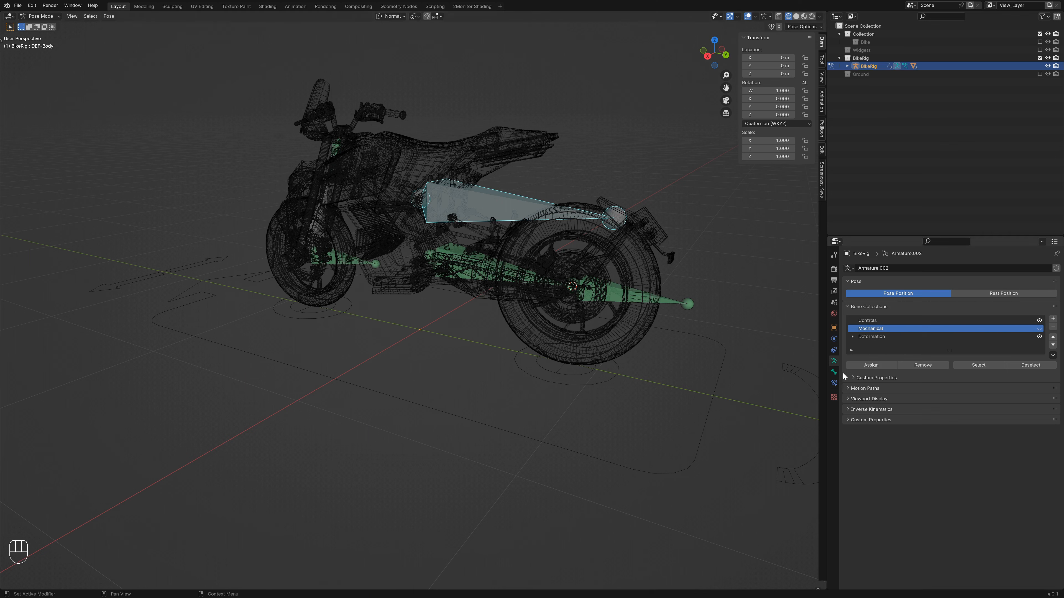
{"action": "left_click", "coordinate": [833, 372]}
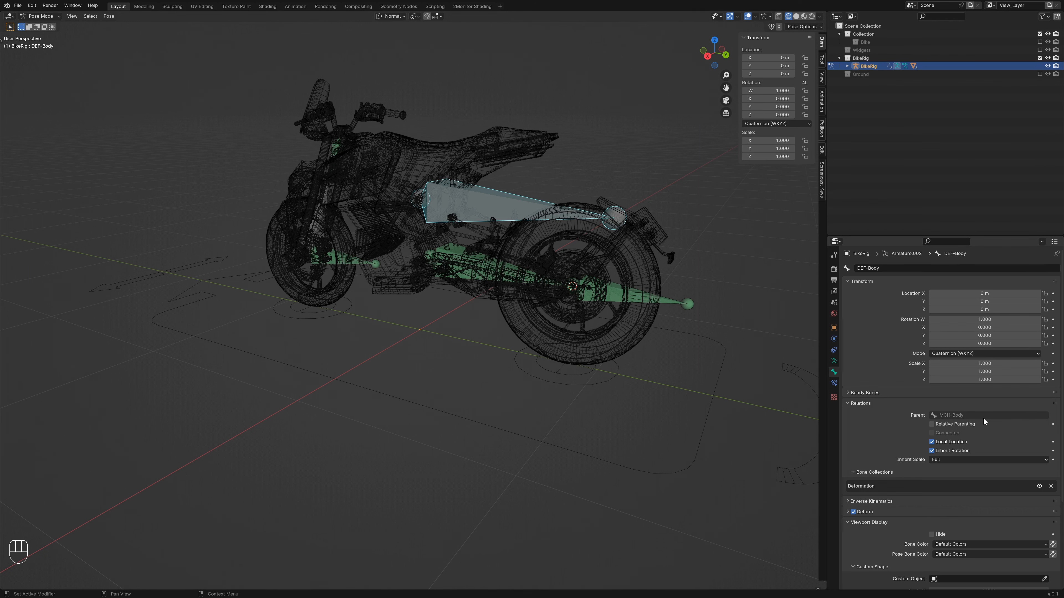
{"action": "middle_click_drag", "start_coordinate": [535, 285], "coordinate": [505, 303]}
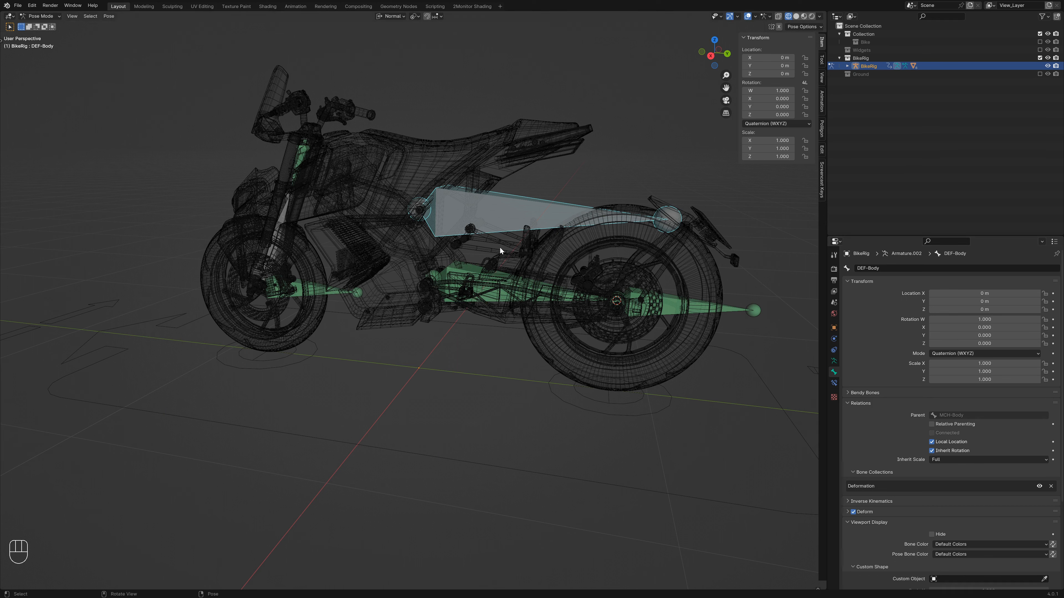
{"action": "key", "text": "Tab"}
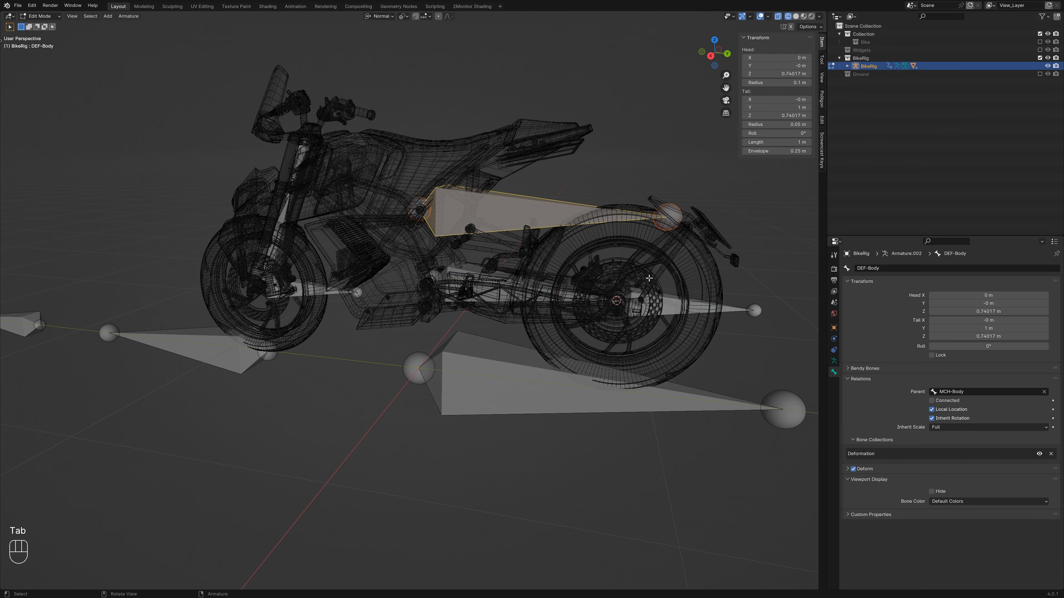
{"action": "left_click", "coordinate": [1044, 392]}
{"action": "key", "text": "Tab"}
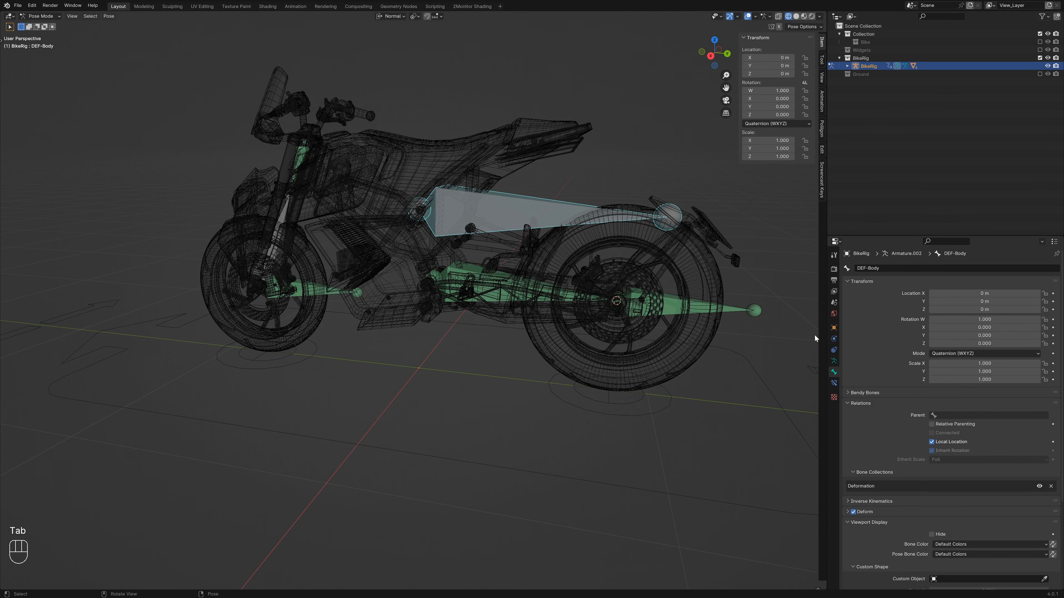
Step: Add a Copy Location constraint to the DEF-Body bone with BikeRig as its target
{"action": "left_click", "coordinate": [833, 383]}
{"action": "left_click", "coordinate": [871, 269]}
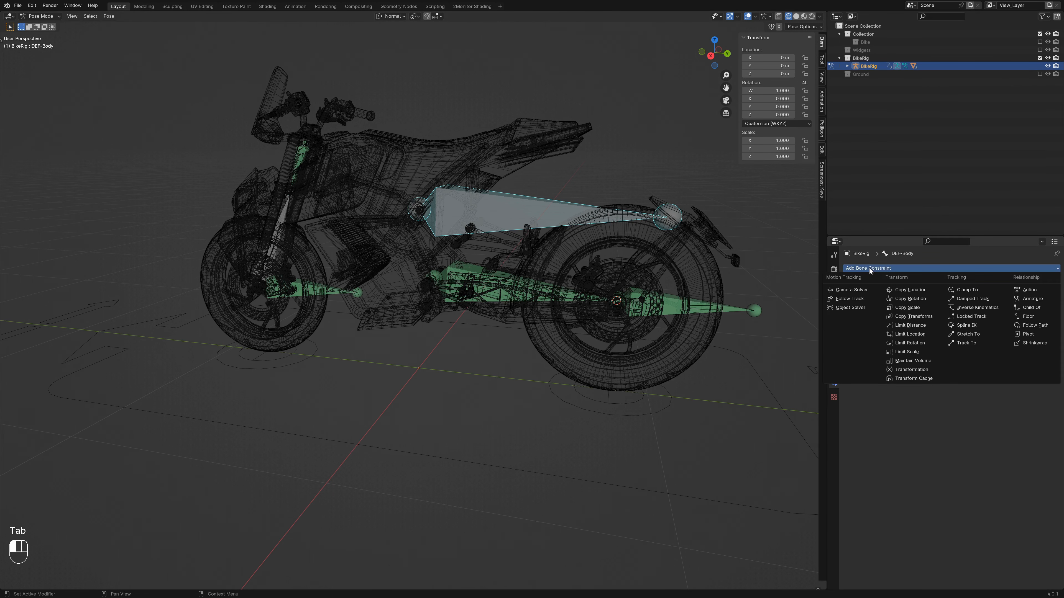
{"action": "left_click", "coordinate": [911, 290]}
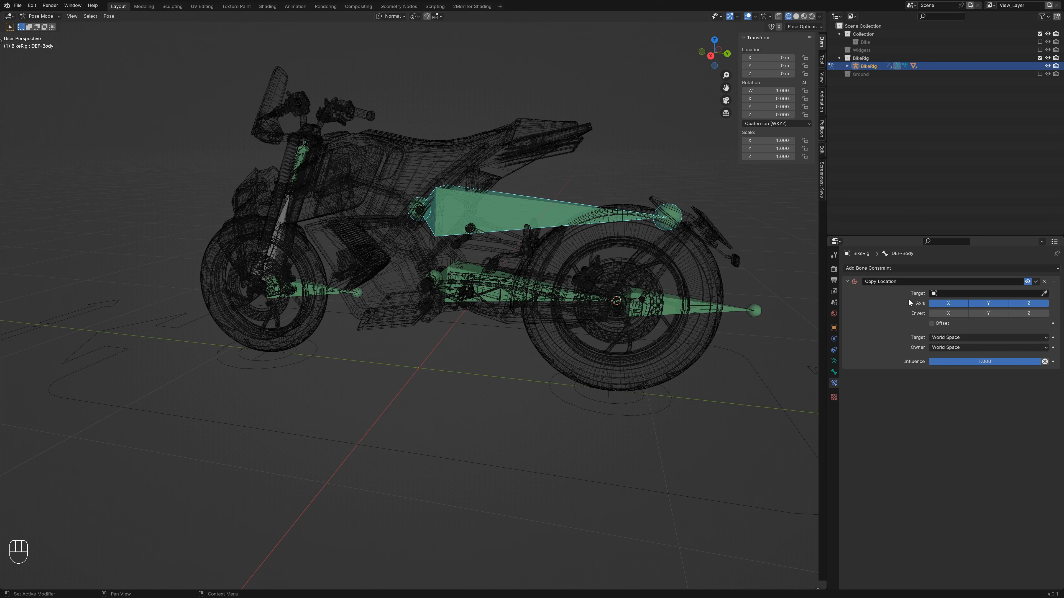
{"action": "left_click", "coordinate": [980, 293]}
{"action": "left_click", "coordinate": [959, 307]}
Step: Set the Copy Location target bone to MCH-Body_Stretch, switch to solid shading, and set Head/Tail to 1.000
{"action": "left_click", "coordinate": [959, 303]}
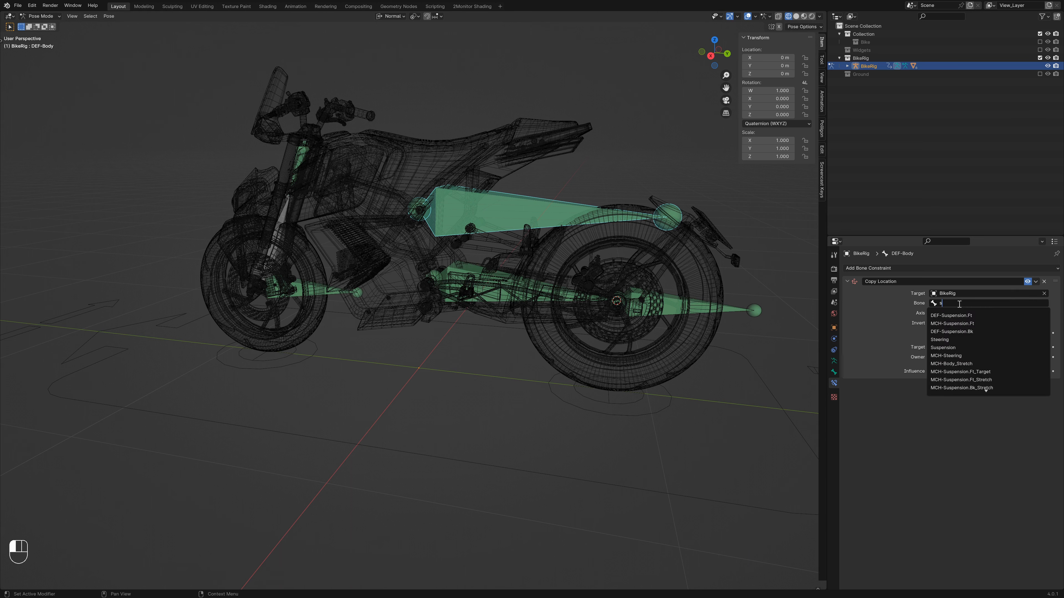
{"action": "type", "text": "styer"}
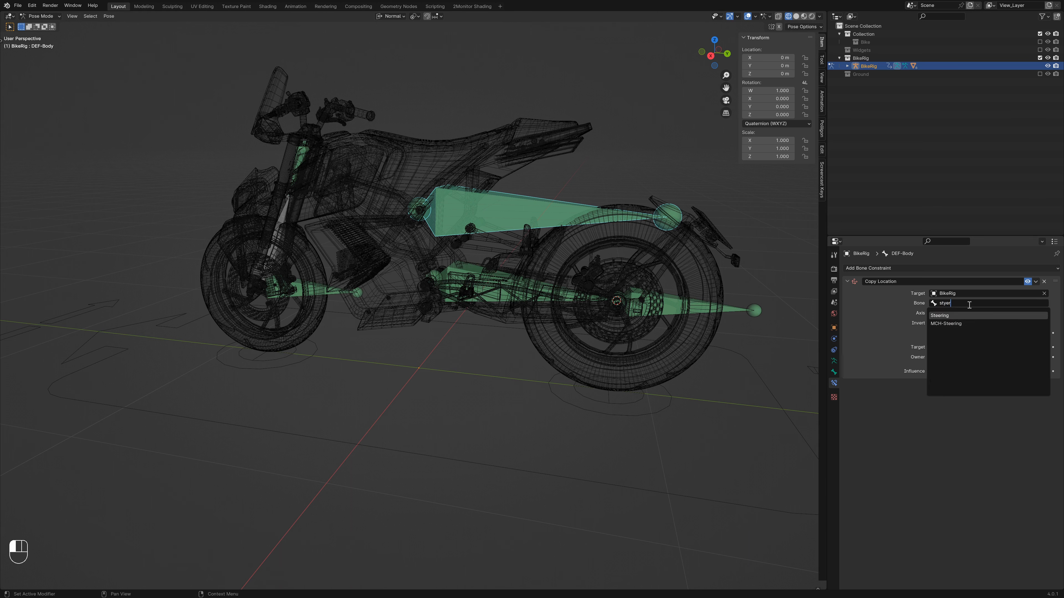
{"action": "key", "text": "BackSpace"}
{"action": "key", "text": "BackSpace"}
{"action": "key", "text": "BackSpace"}
{"action": "type", "text": "ret"}
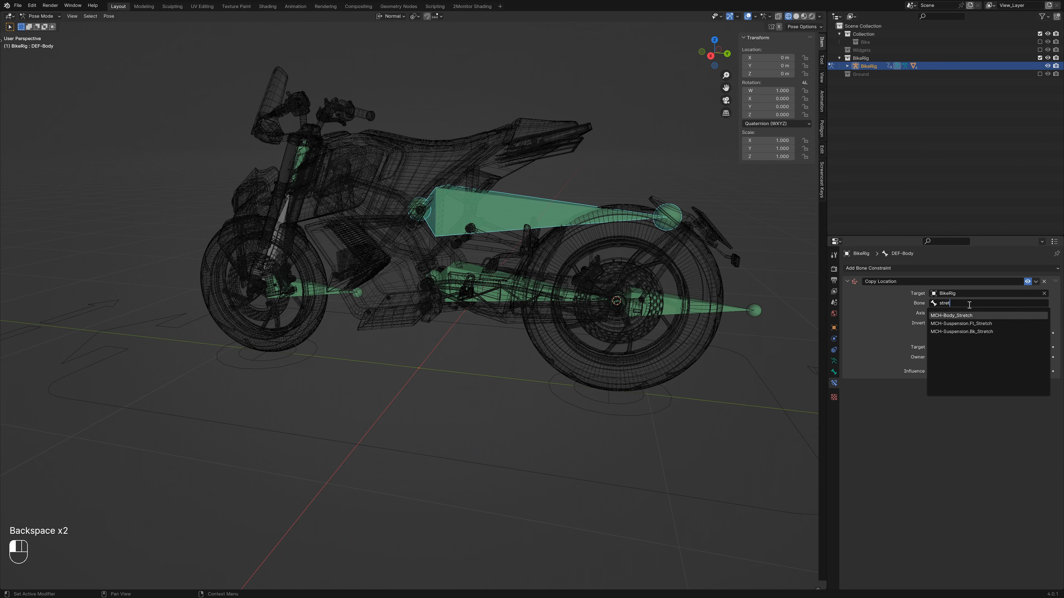
{"action": "key", "text": "Return"}
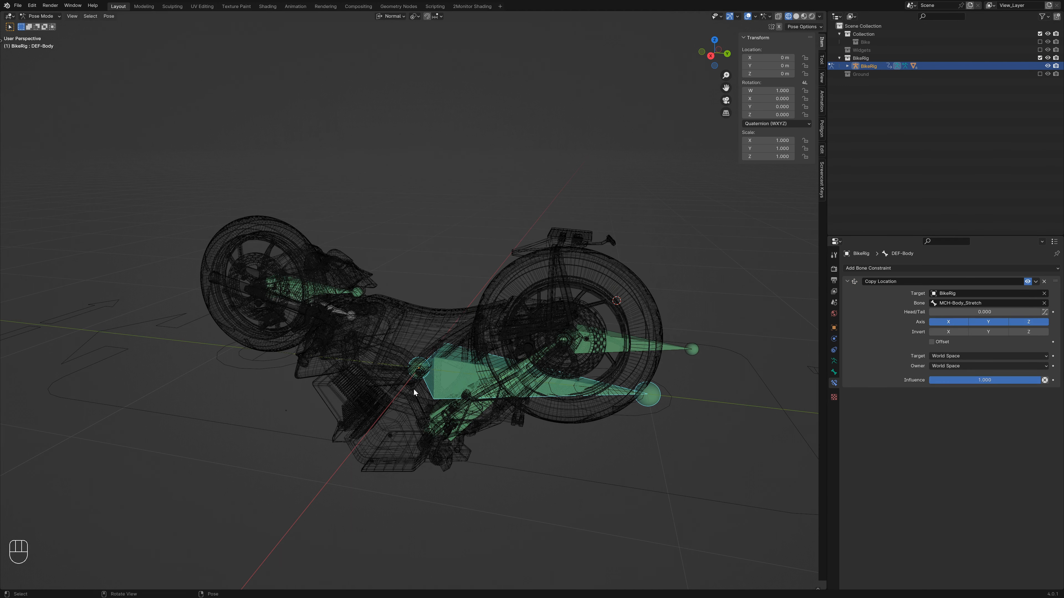
{"action": "key", "text": "shift+z"}
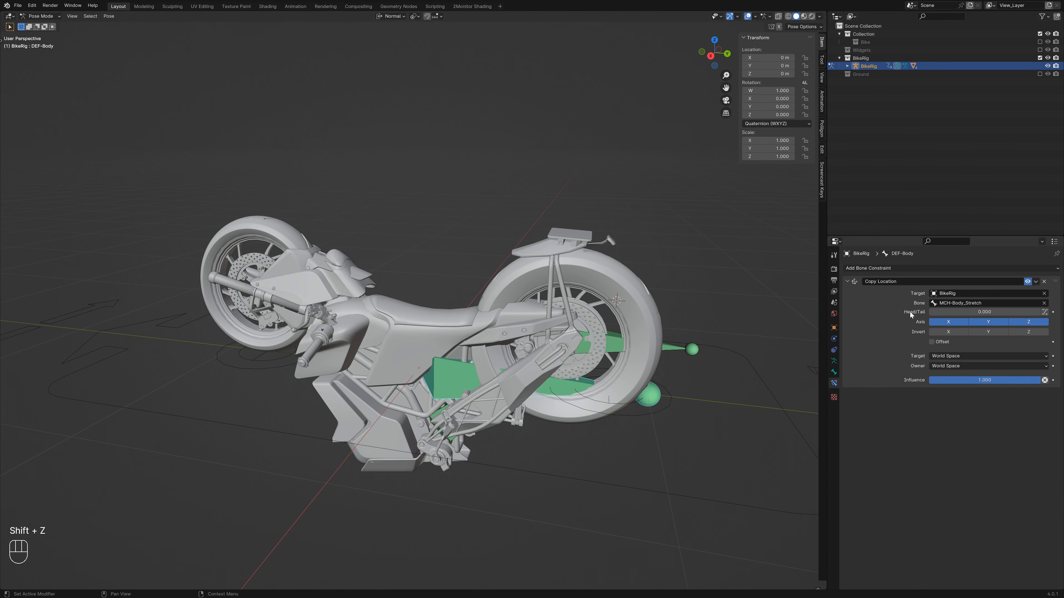
{"action": "left_click_drag", "start_coordinate": [945, 312], "coordinate": [1042, 313]}
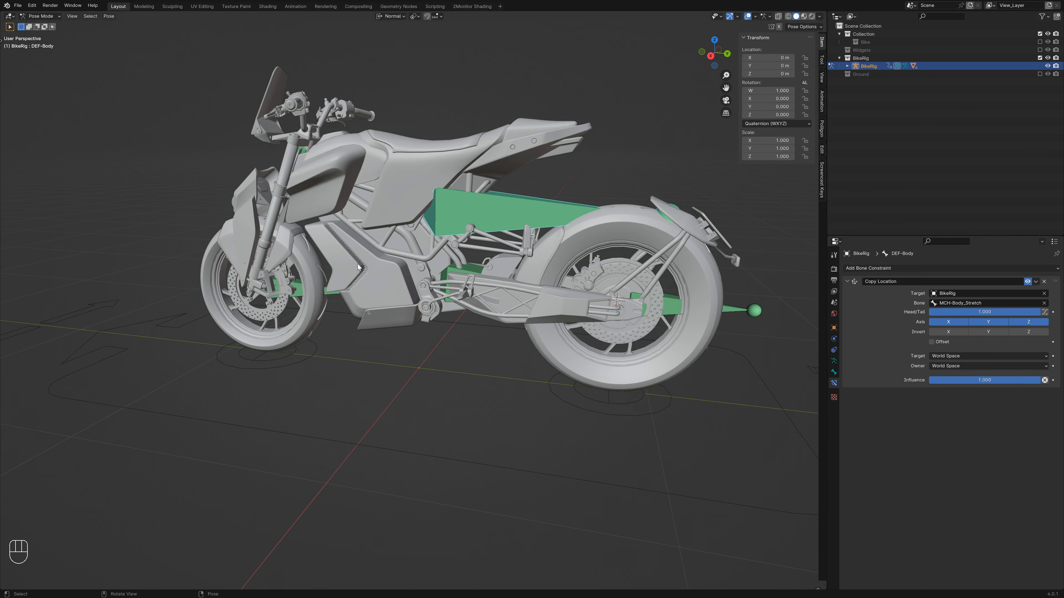
Step: Add a Copy Rotation constraint to DEF-Body that targets the MCH-Body bone of BikeRig
{"action": "left_click", "coordinate": [869, 268]}
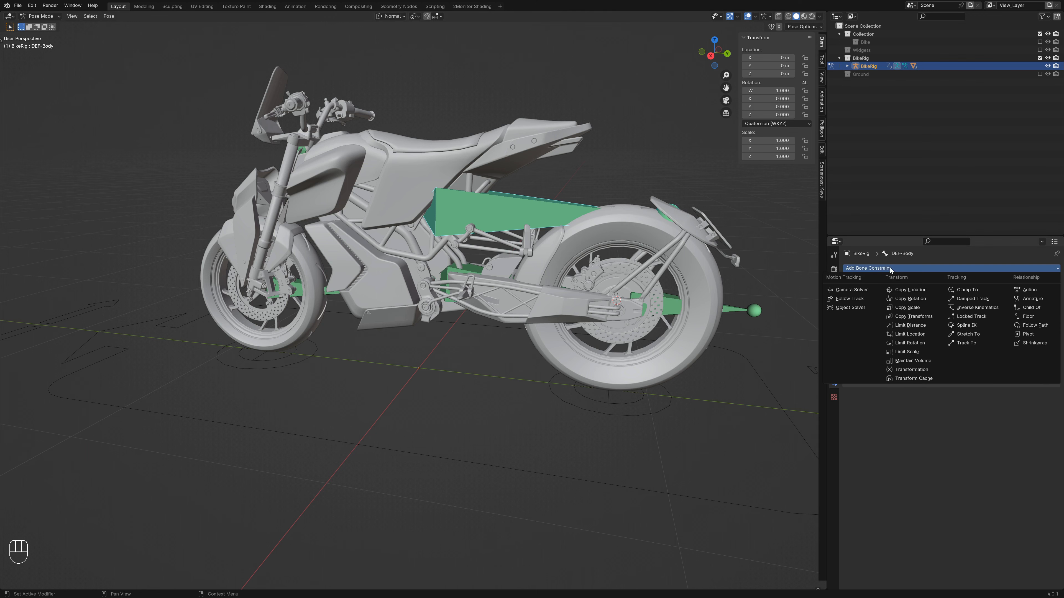
{"action": "left_click", "coordinate": [915, 301]}
{"action": "left_click", "coordinate": [950, 405]}
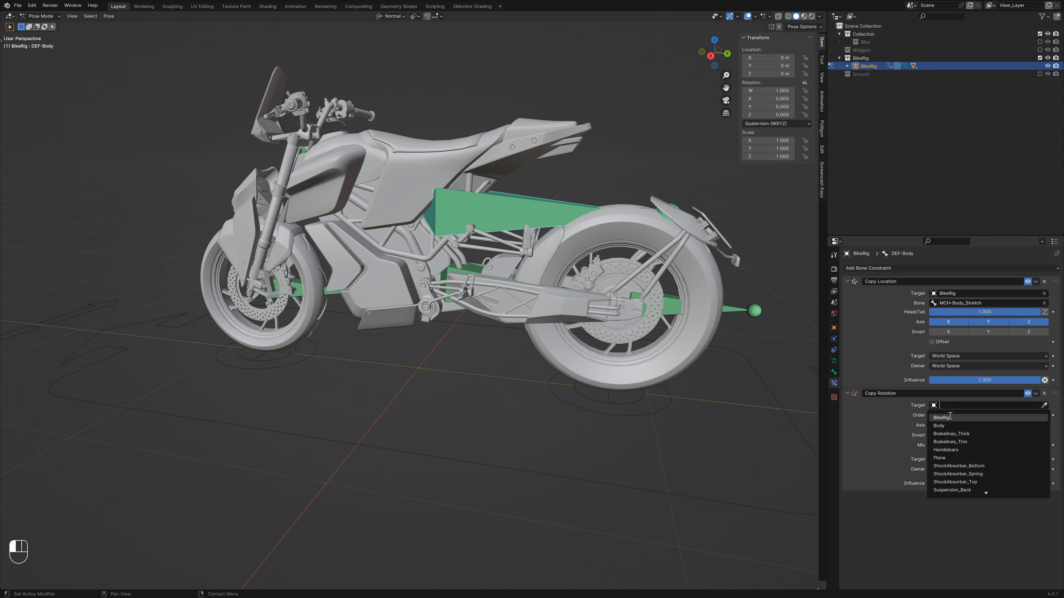
{"action": "left_click", "coordinate": [952, 415]}
{"action": "left_click", "coordinate": [951, 415]}
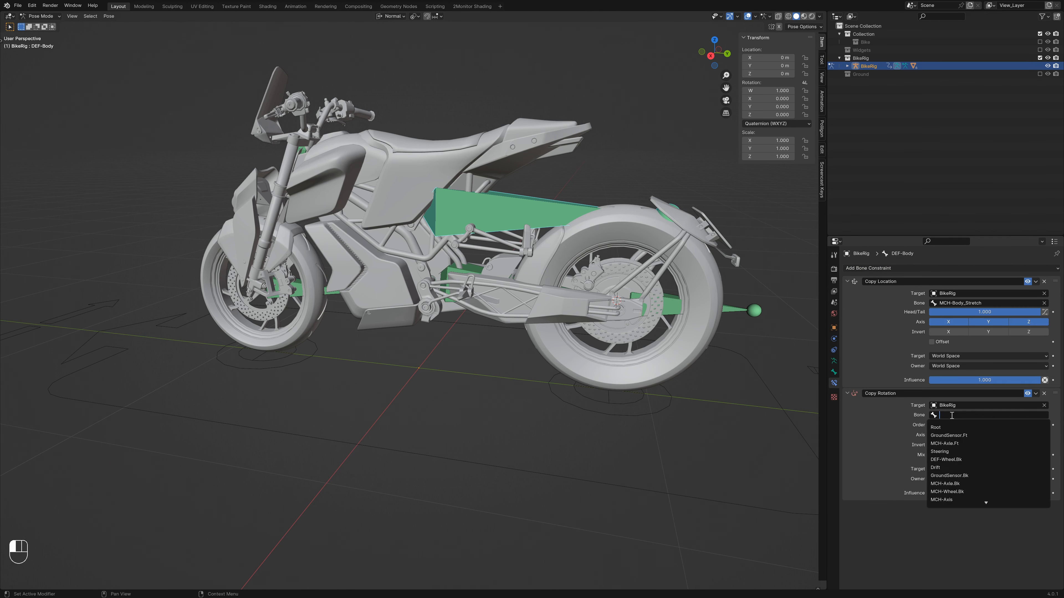
{"action": "type", "text": "mch-b"}
{"action": "key", "text": "Down"}
{"action": "key", "text": "Return"}
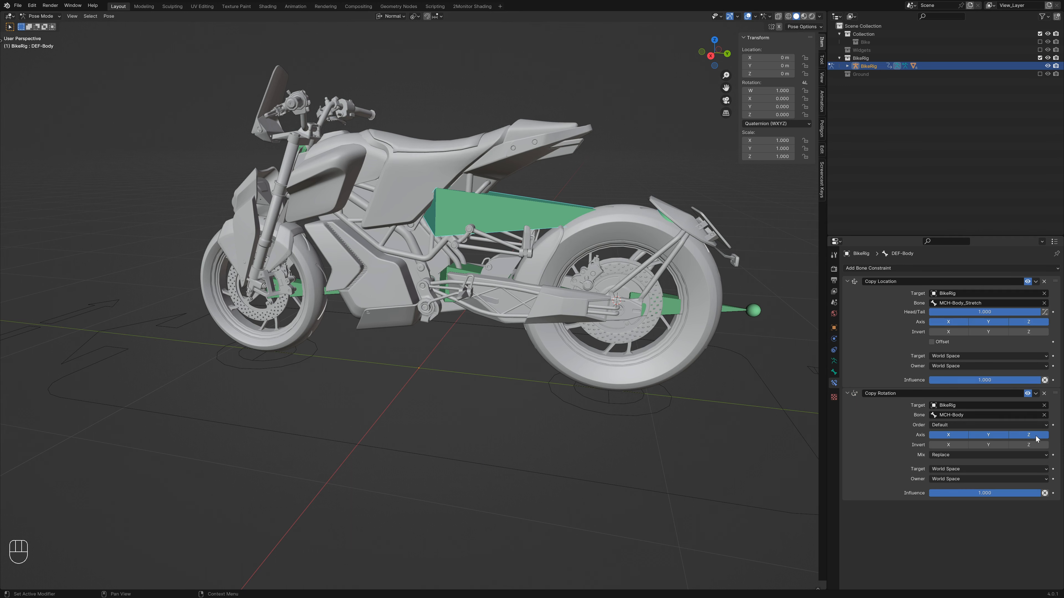
Step: Test-rotate DEF-Body about its Y axis, cancel the rotation, and check the bike from behind
{"action": "key", "text": "r"}
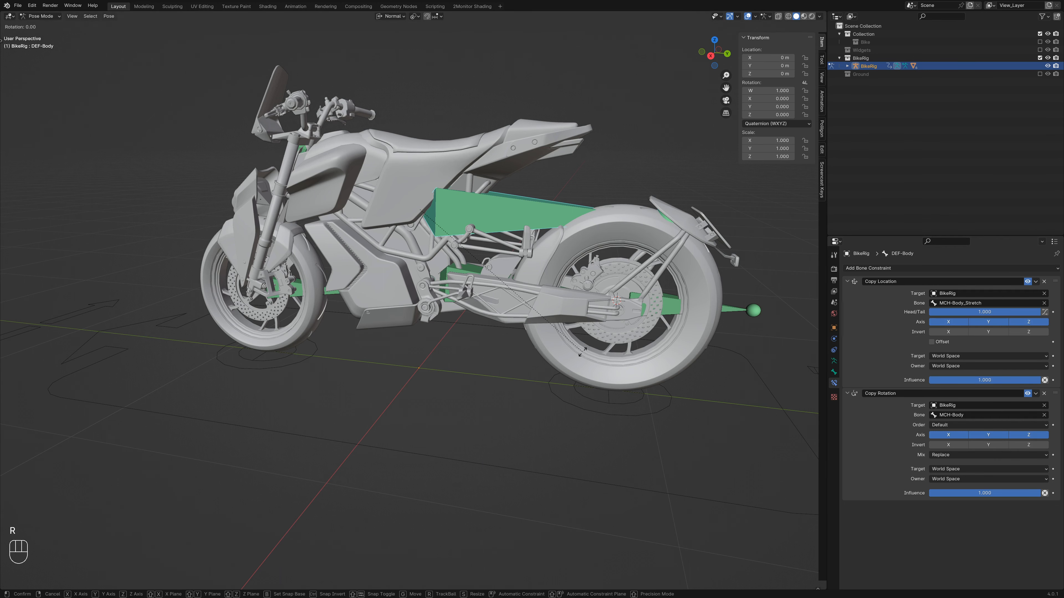
{"action": "key", "text": "y"}
{"action": "right_click", "coordinate": [557, 252]}
{"action": "middle_click_drag", "start_coordinate": [557, 252], "coordinate": [501, 257]}
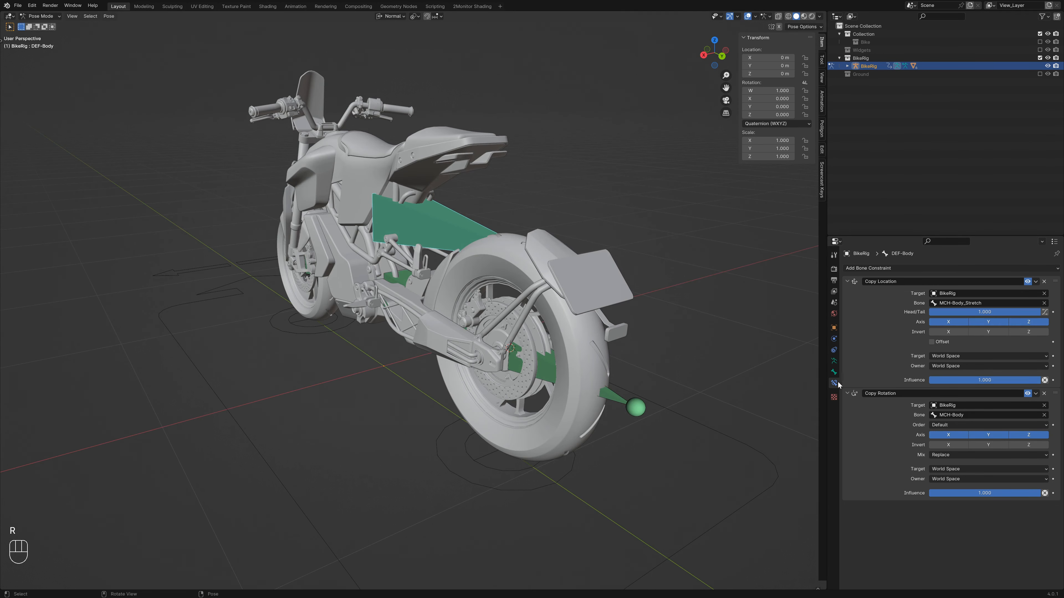
Step: Exclude the Y axis from DEF-Body's Copy Rotation, then test-rotate the bone about Y and cancel
{"action": "left_click", "coordinate": [988, 435]}
{"action": "key", "text": "r"}
{"action": "key", "text": "y"}
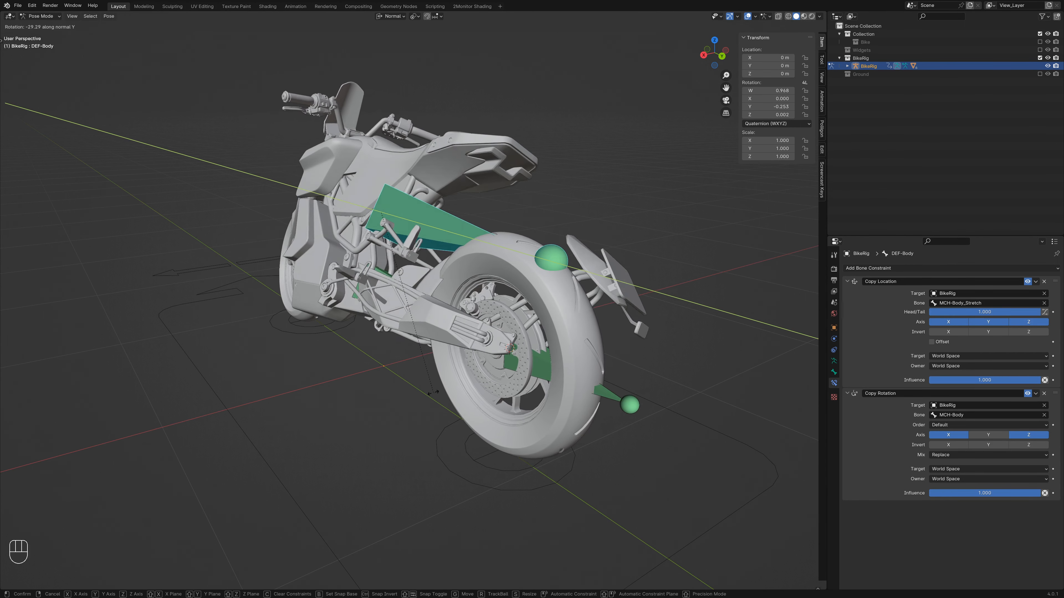
{"action": "key", "text": "Escape"}
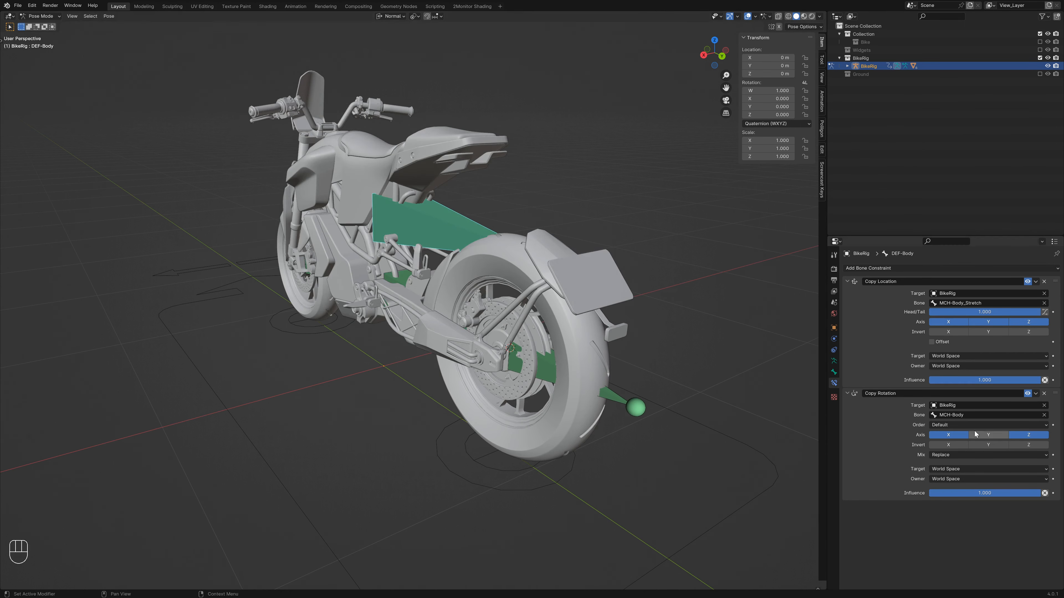
Step: Add a second Copy Rotation constraint to DEF-Body, targeting the MCH-TiltTarget bone of BikeRig
{"action": "left_click", "coordinate": [907, 268]}
{"action": "left_click", "coordinate": [907, 298]}
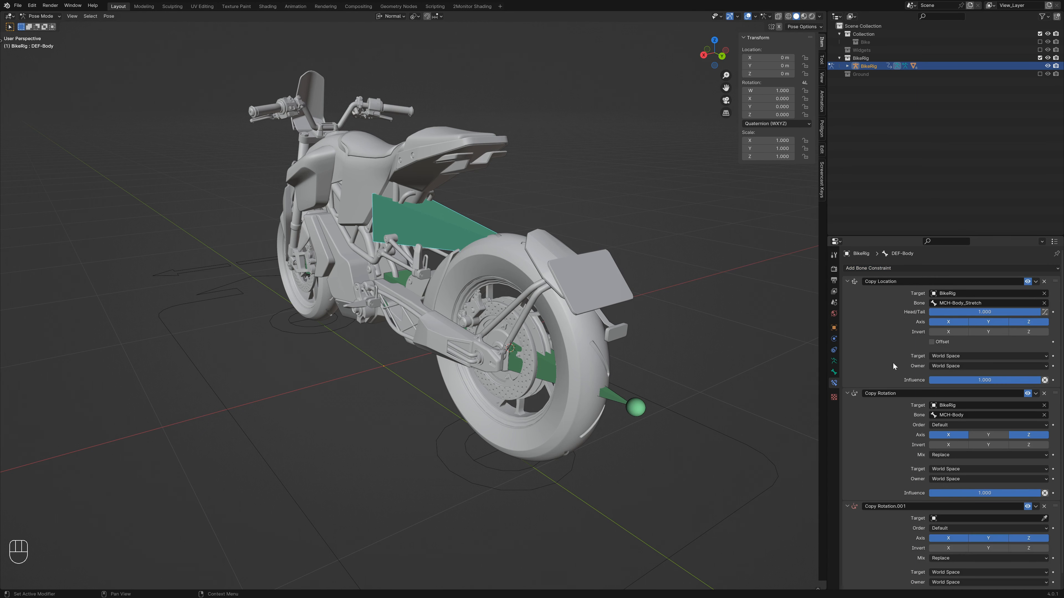
{"action": "scroll", "coordinate": [893, 363], "scroll_direction": "down", "scroll_amount": 1}
{"action": "left_click", "coordinate": [944, 515]}
{"action": "left_click", "coordinate": [947, 513]}
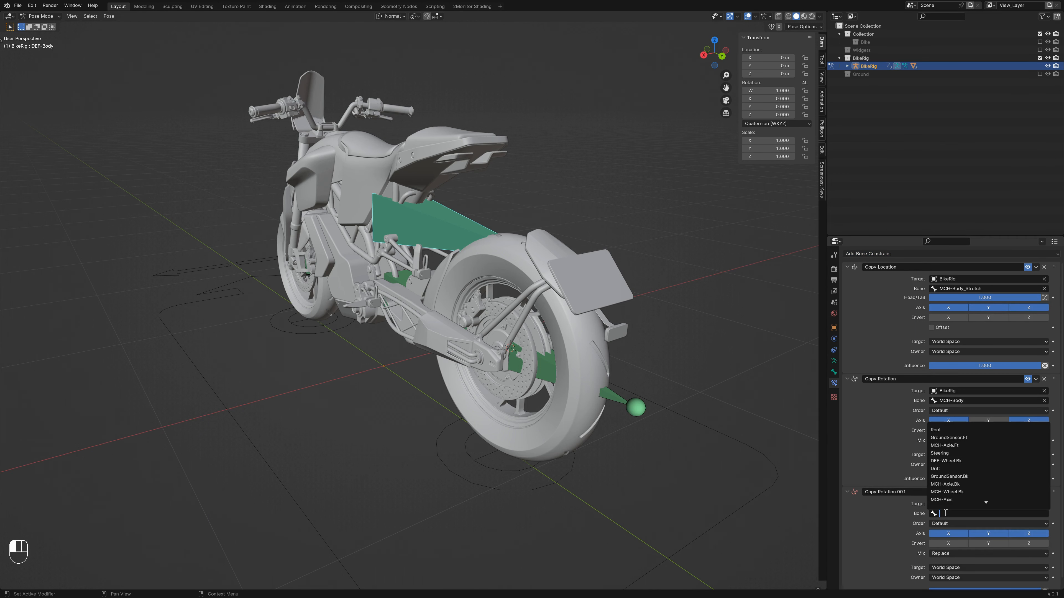
{"action": "type", "text": "tilt"}
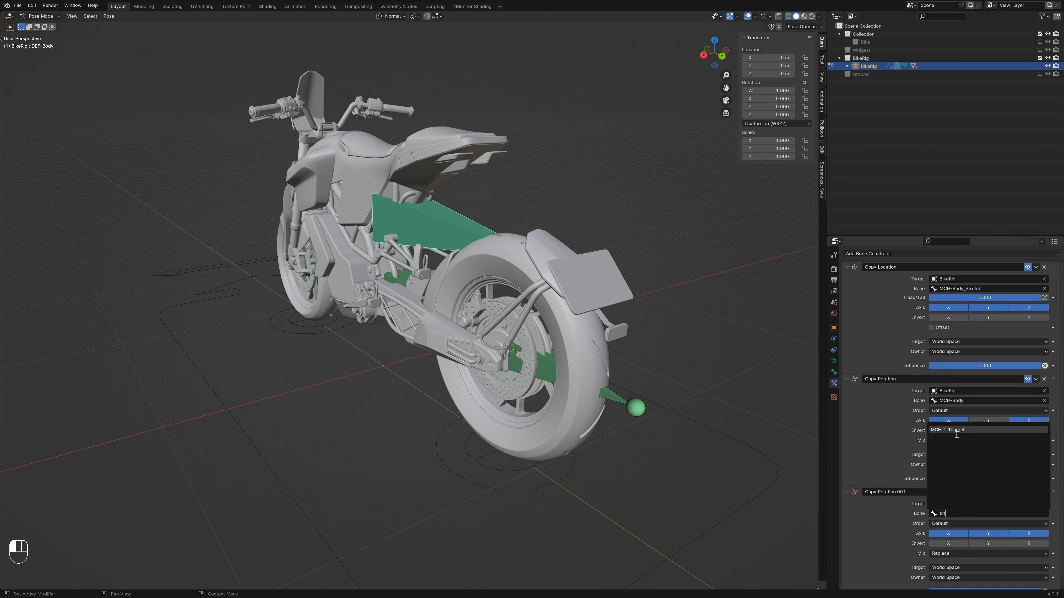
{"action": "left_click", "coordinate": [956, 432]}
Step: Restrict the second Copy Rotation to the Y axis and set its target and owner to Local Space
{"action": "left_click", "coordinate": [942, 534]}
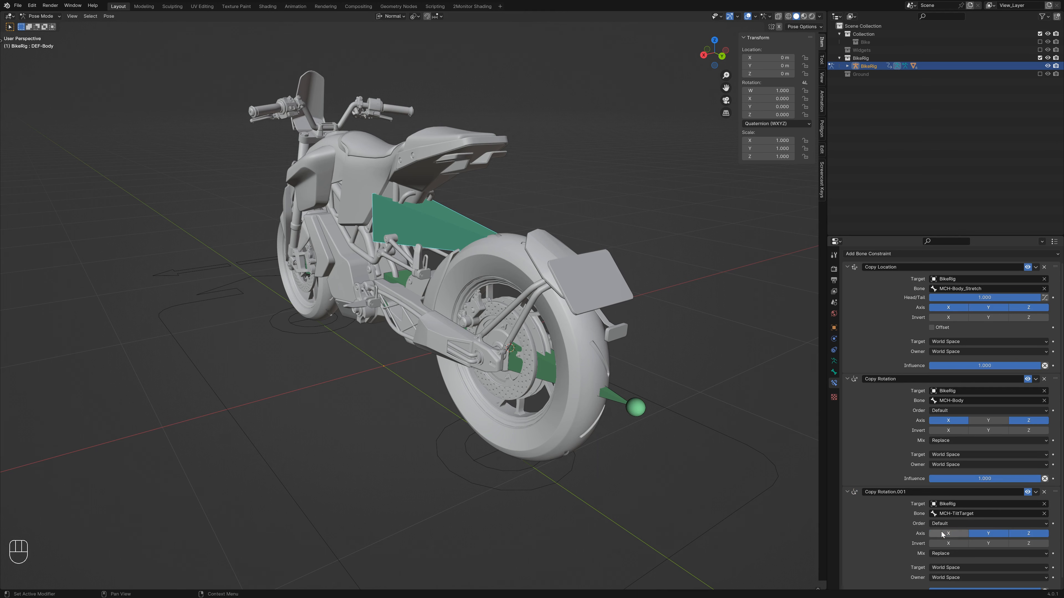
{"action": "left_click", "coordinate": [958, 567]}
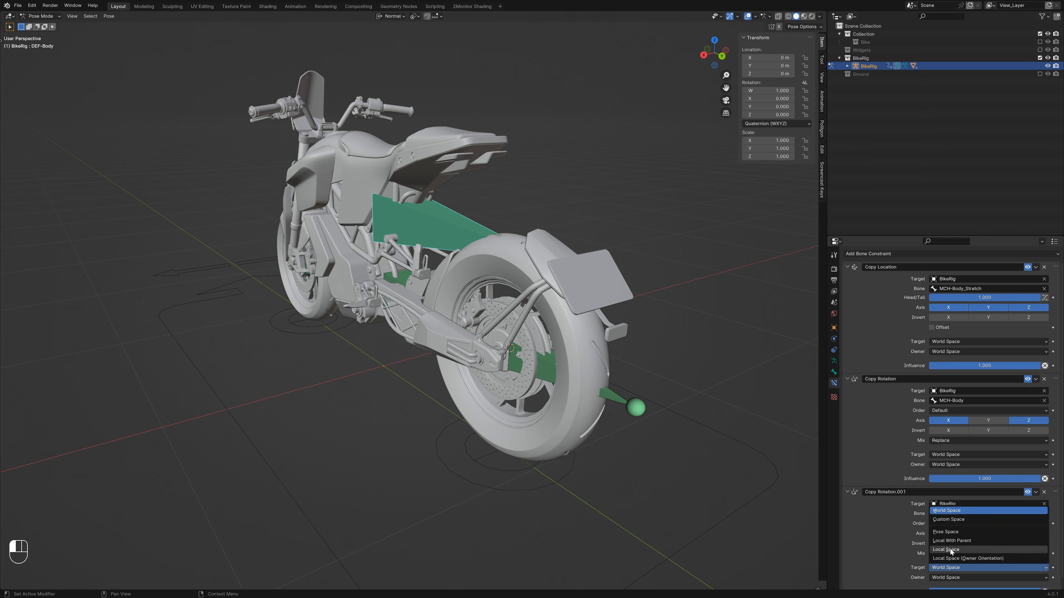
{"action": "left_click", "coordinate": [951, 550]}
{"action": "left_click", "coordinate": [948, 580]}
{"action": "left_click", "coordinate": [946, 568]}
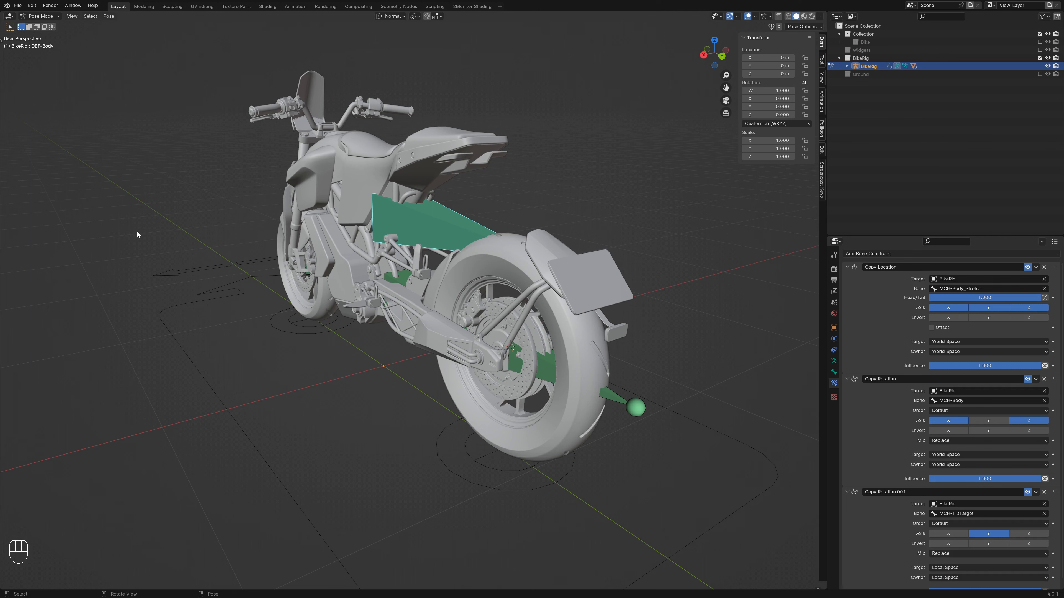
Step: Test-move the Steering control to check how the body tilts, and cancel the move
{"action": "left_click", "coordinate": [198, 273]}
{"action": "key", "text": "g"}
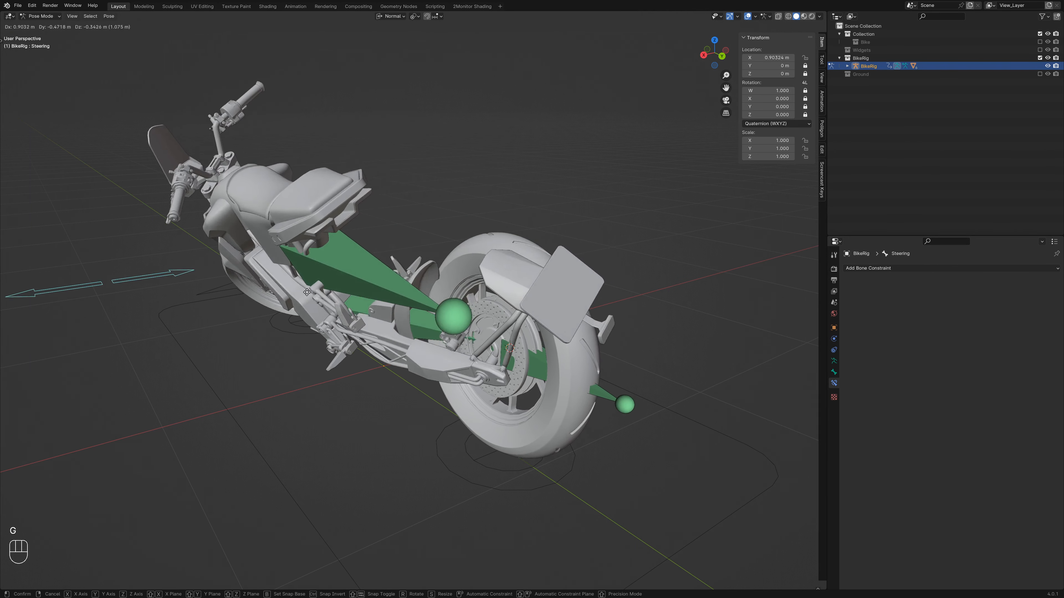
{"action": "right_click", "coordinate": [706, 310]}
Step: Isolate the rig in local view and show the Mechanical bone collection
{"action": "key", "text": "KP_Divide"}
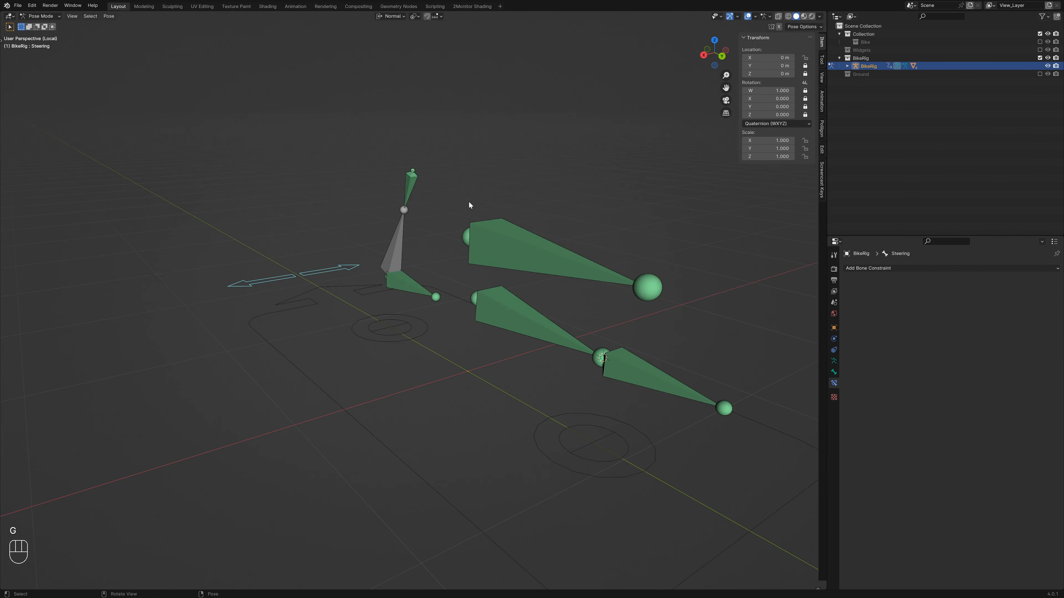
{"action": "left_click", "coordinate": [834, 372]}
{"action": "left_click", "coordinate": [835, 362]}
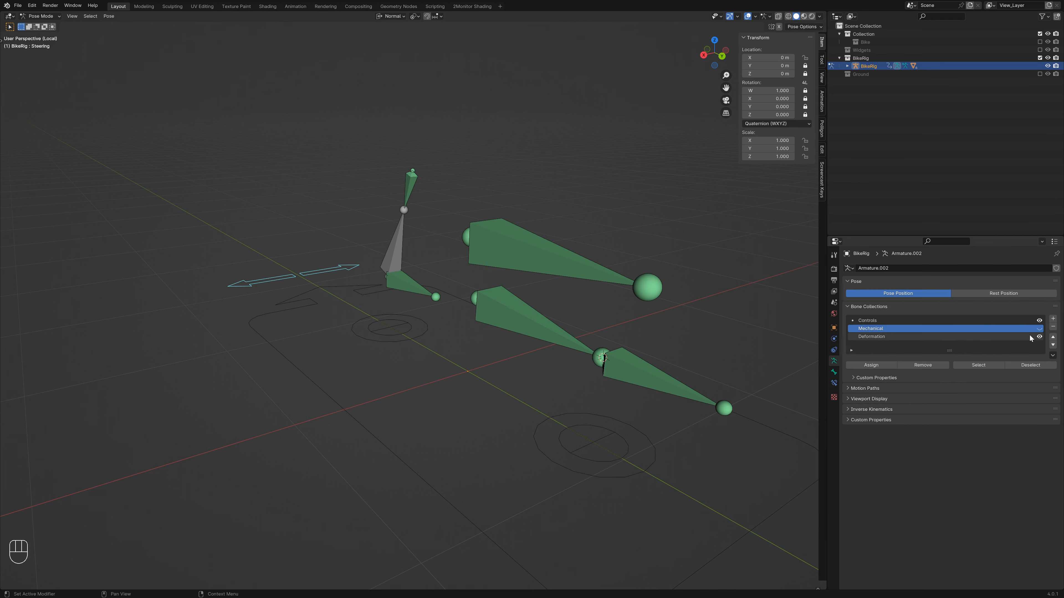
{"action": "left_click", "coordinate": [1039, 329]}
Step: Move the Steering control about 1 m along its X axis and check the front wheel and MCH-Steering bones
{"action": "key", "text": "g"}
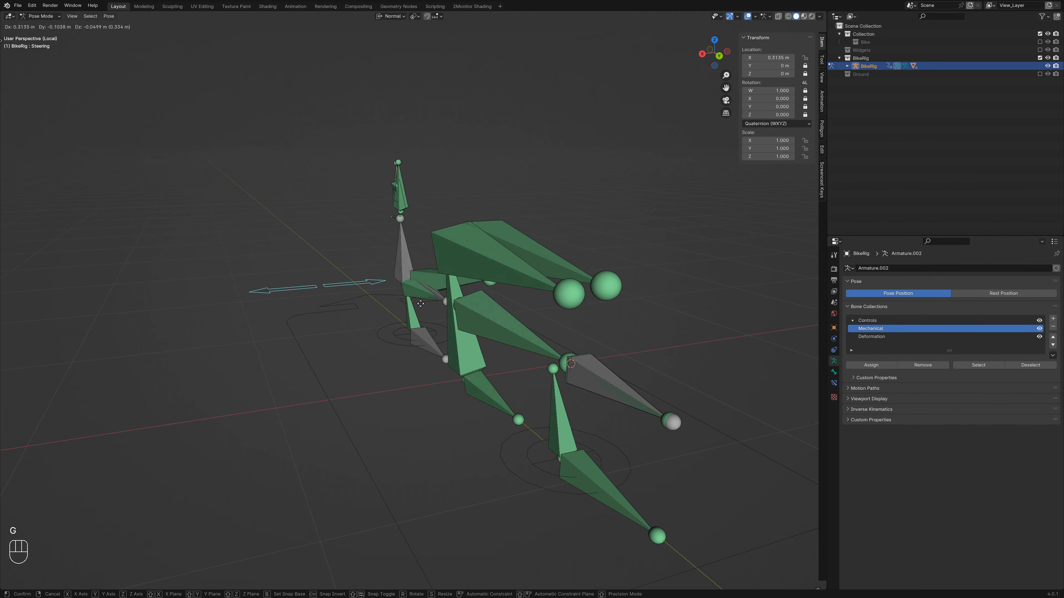
{"action": "left_click", "coordinate": [338, 334]}
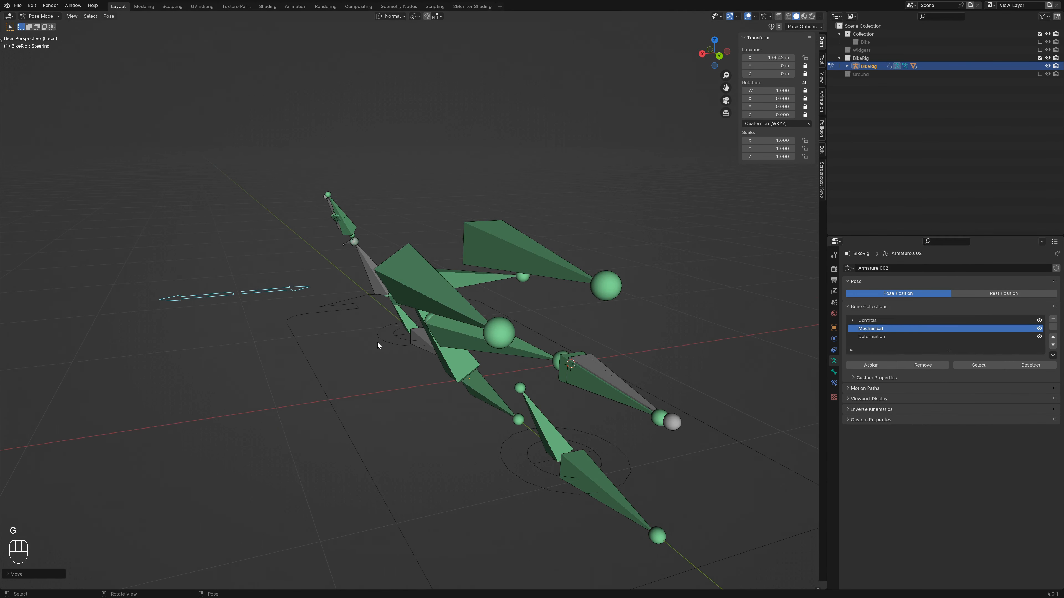
{"action": "middle_click_drag", "start_coordinate": [377, 342], "coordinate": [244, 328]}
{"action": "left_click", "coordinate": [367, 303]}
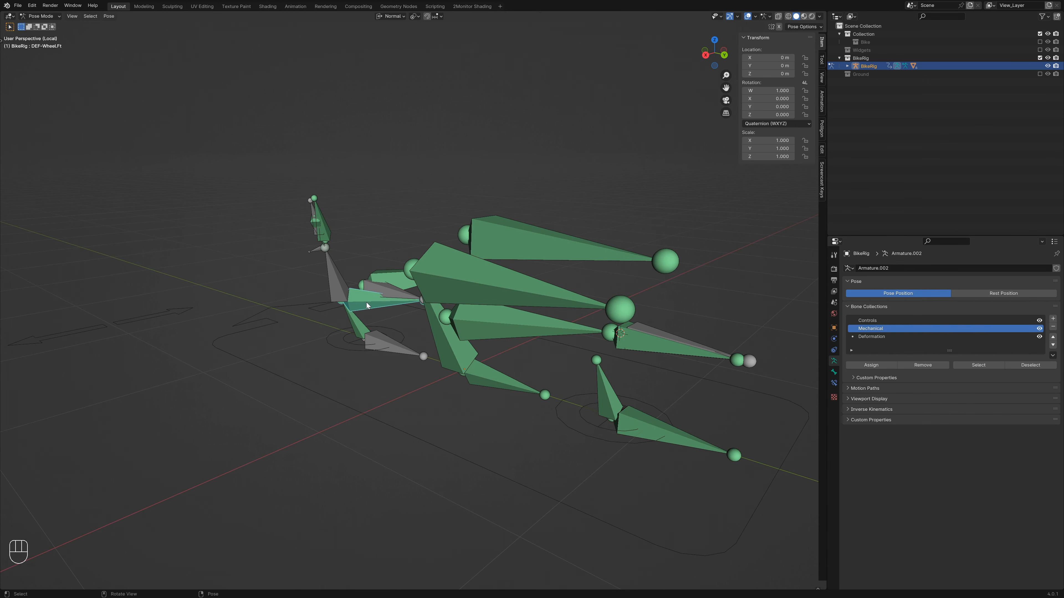
{"action": "left_click", "coordinate": [397, 275]}
{"action": "middle_click_drag", "start_coordinate": [397, 274], "coordinate": [364, 313]}
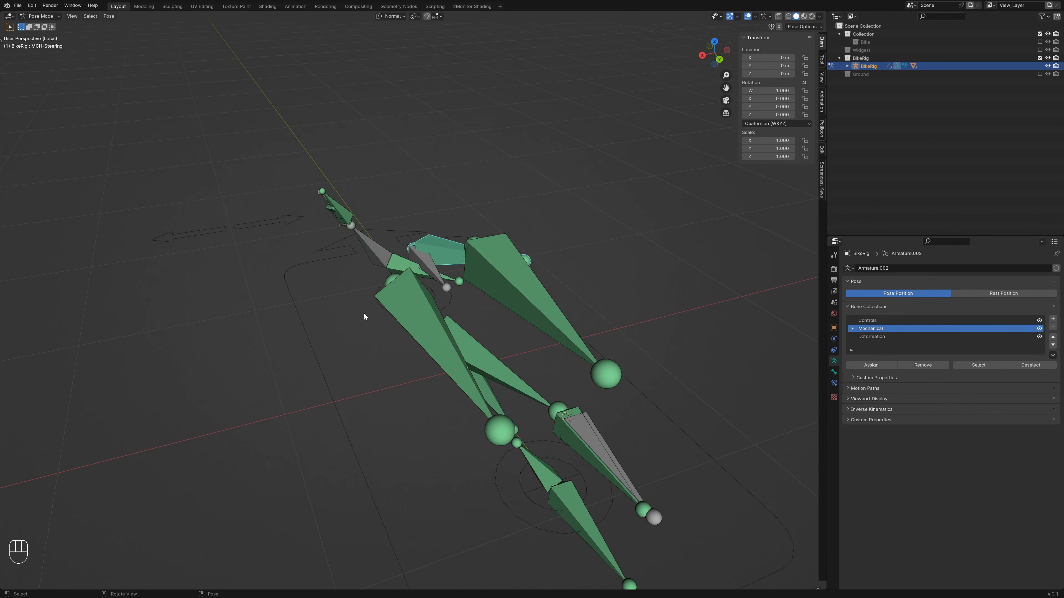
Step: Examine the Transformation constraint on the MCH-TiltTarget bone
{"action": "left_click", "coordinate": [261, 227]}
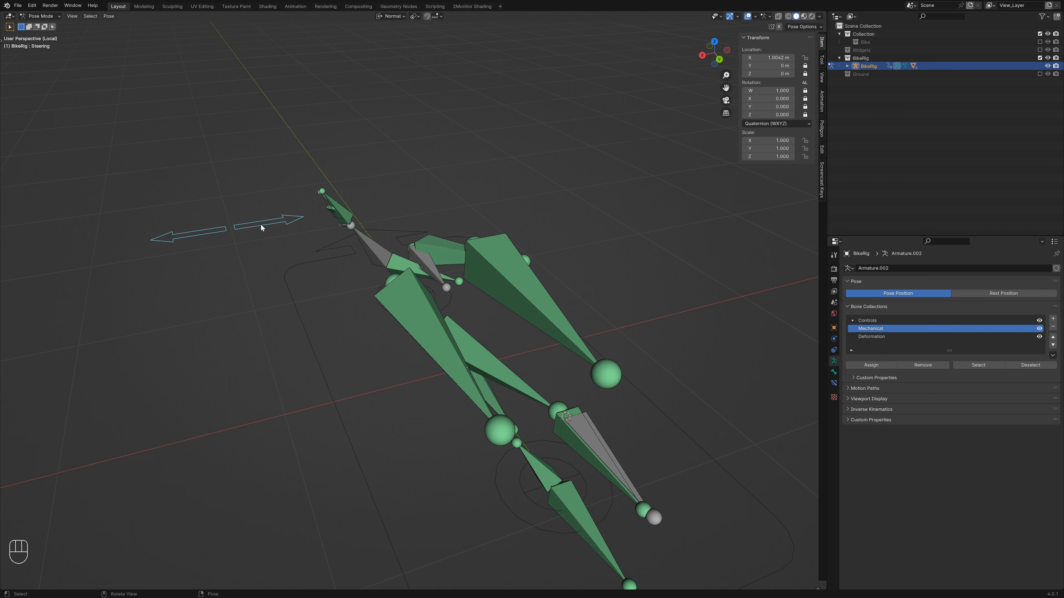
{"action": "middle_click_drag", "start_coordinate": [236, 236], "coordinate": [334, 272]}
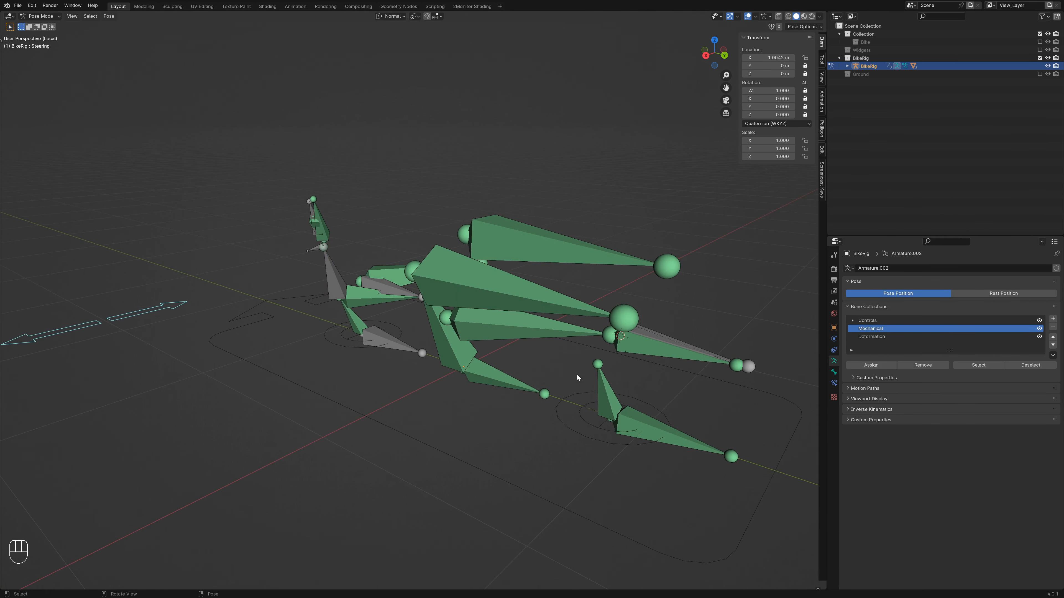
{"action": "left_click", "coordinate": [507, 384]}
{"action": "left_click", "coordinate": [833, 383]}
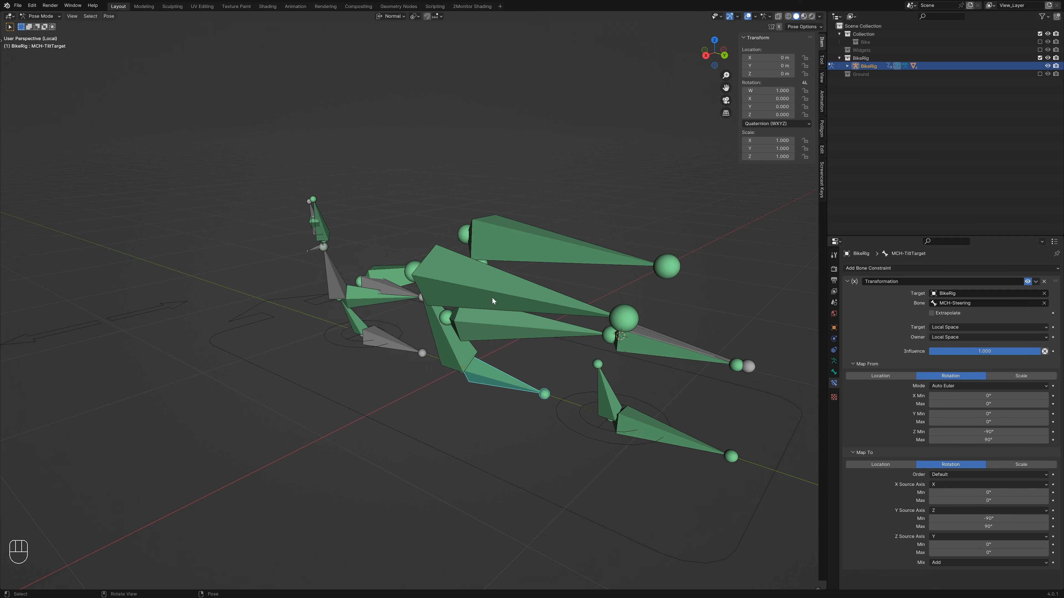
Step: Test-rotate the MCH-Steering bone about its Z axis and cancel the rotation
{"action": "left_click", "coordinate": [391, 283]}
{"action": "key", "text": "r"}
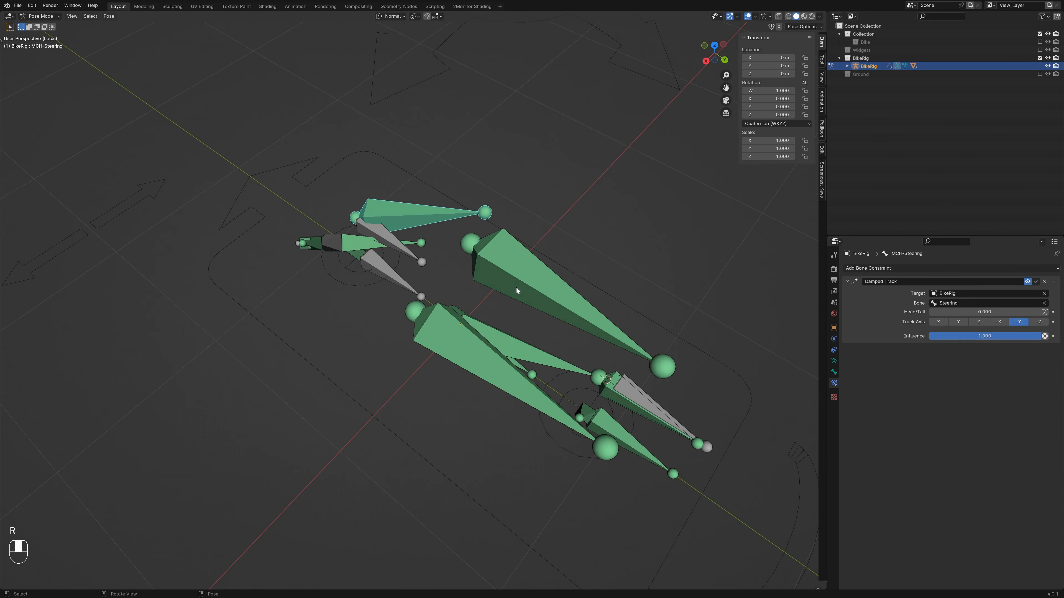
{"action": "key", "text": "r"}
{"action": "key", "text": "d"}
{"action": "right_click", "coordinate": [439, 245]}
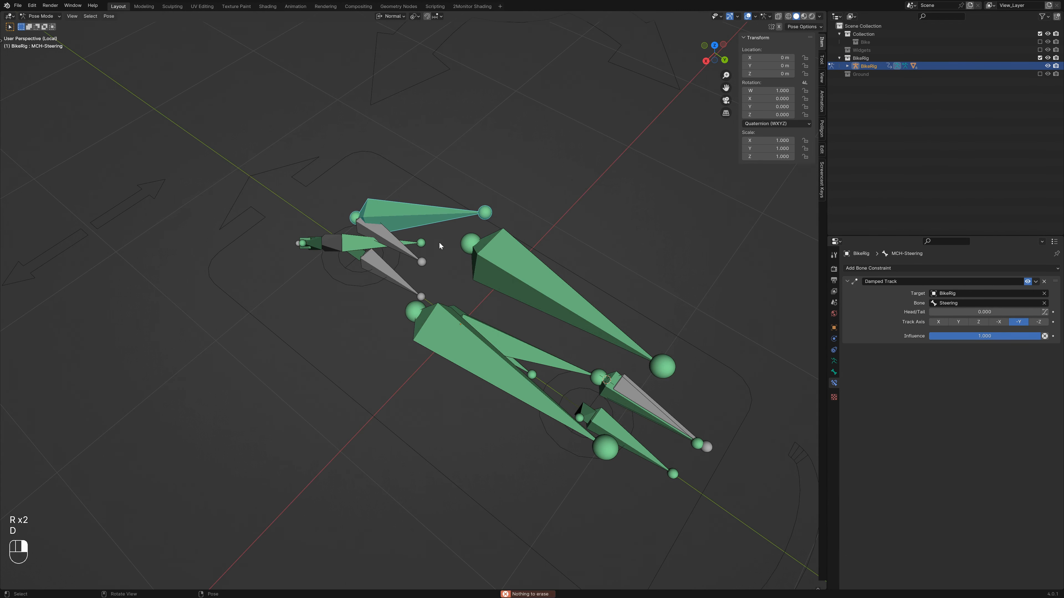
{"action": "key", "text": "r"}
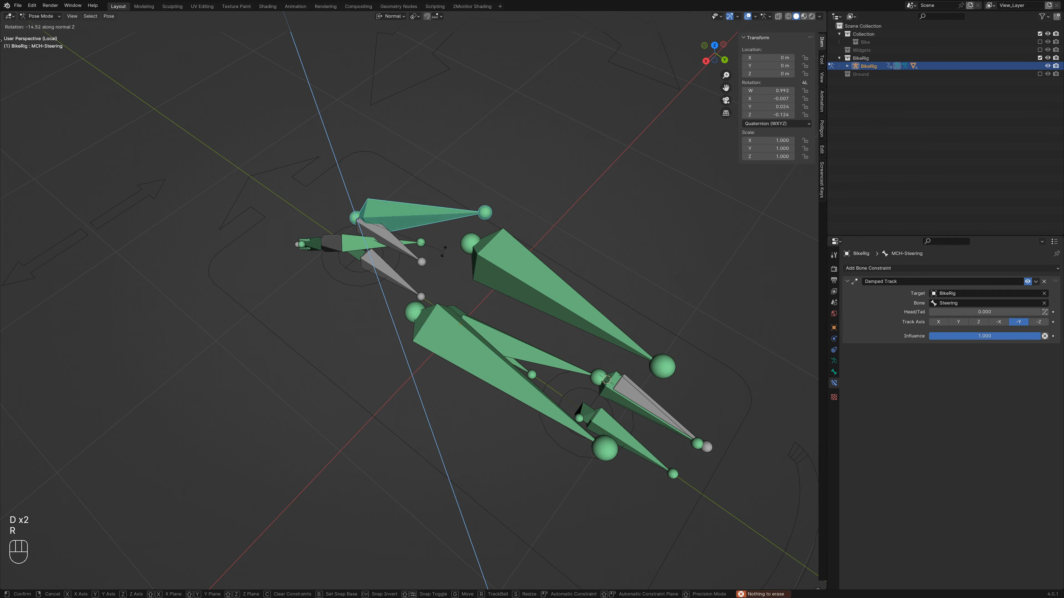
{"action": "right_click", "coordinate": [447, 248]}
{"action": "middle_click_drag", "start_coordinate": [448, 246], "coordinate": [479, 208]}
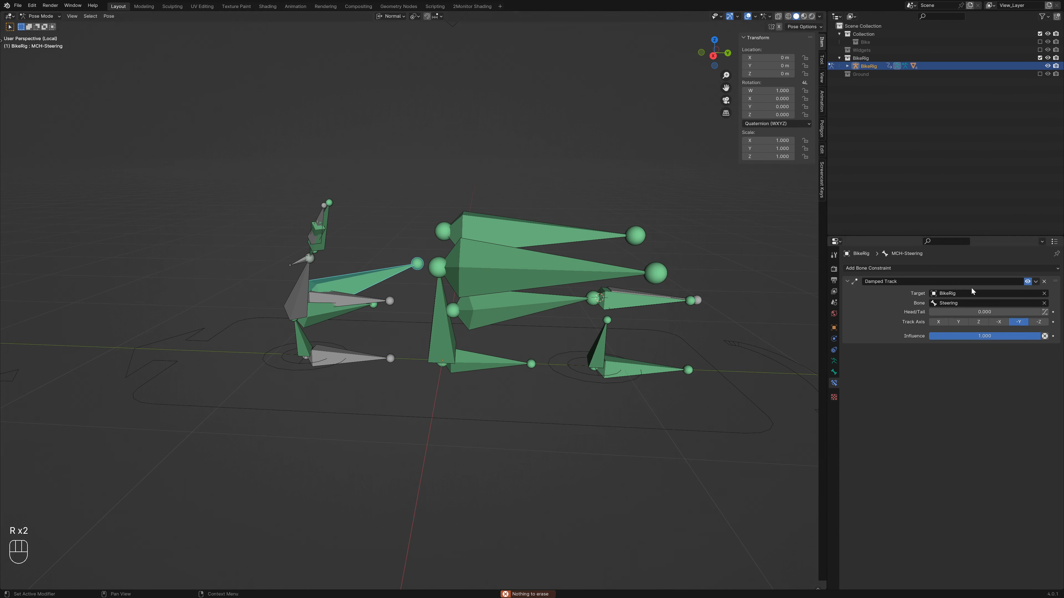
Step: Test-rotate the MCH-TiltTarget bone about its Y axis to check how the body tilts, and cancel the rotation
{"action": "left_click", "coordinate": [508, 369]}
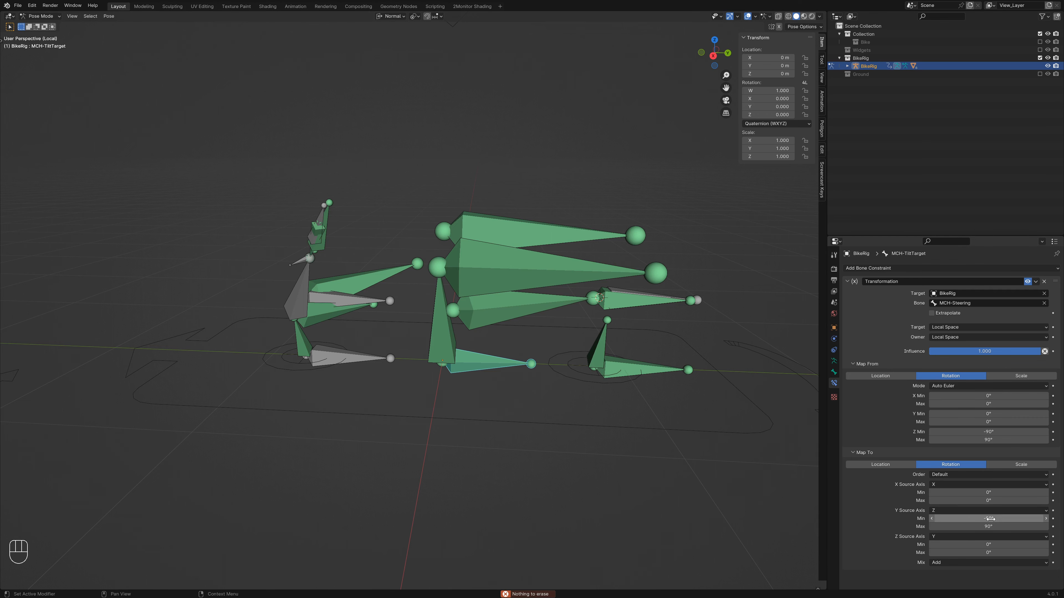
{"action": "middle_click_drag", "start_coordinate": [444, 427], "coordinate": [415, 434]}
{"action": "key", "text": "r"}
{"action": "key", "text": "y"}
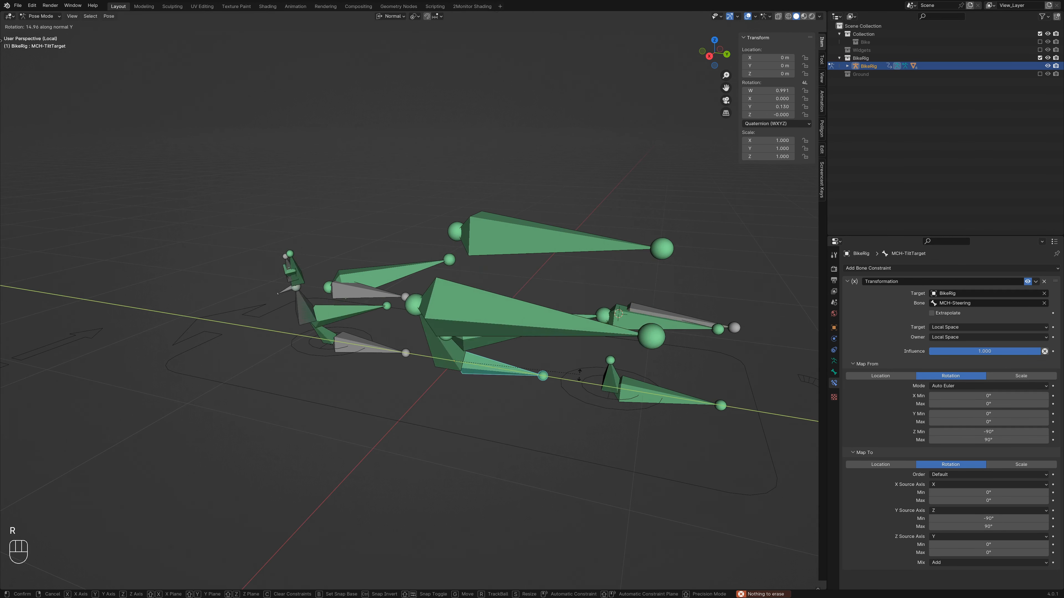
{"action": "right_click", "coordinate": [393, 438]}
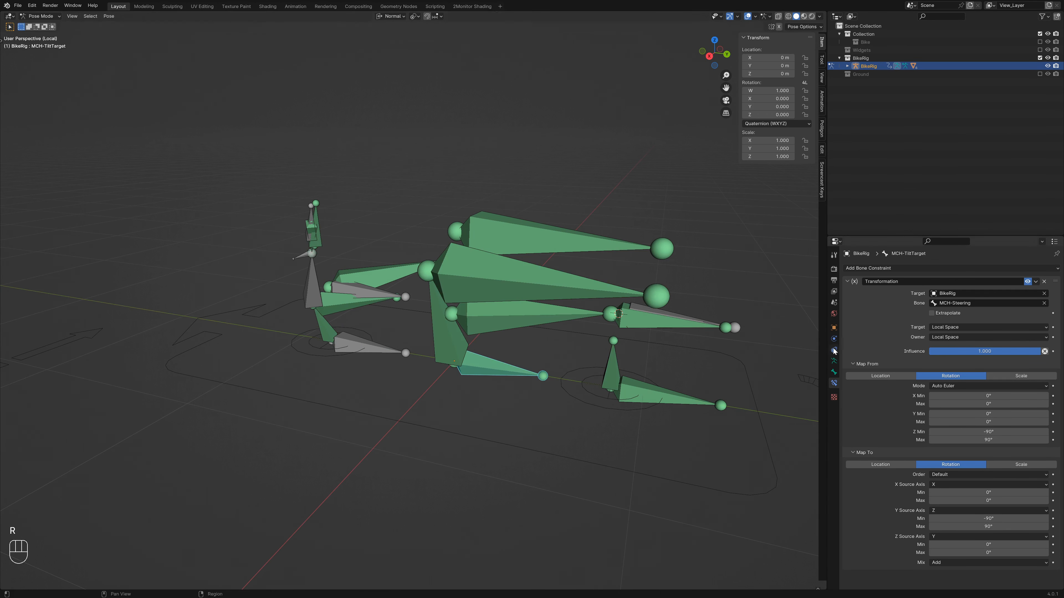
Step: Check the bone constraints on MCH-Body_Stretch and on MCH-Body
{"action": "left_click", "coordinate": [451, 348]}
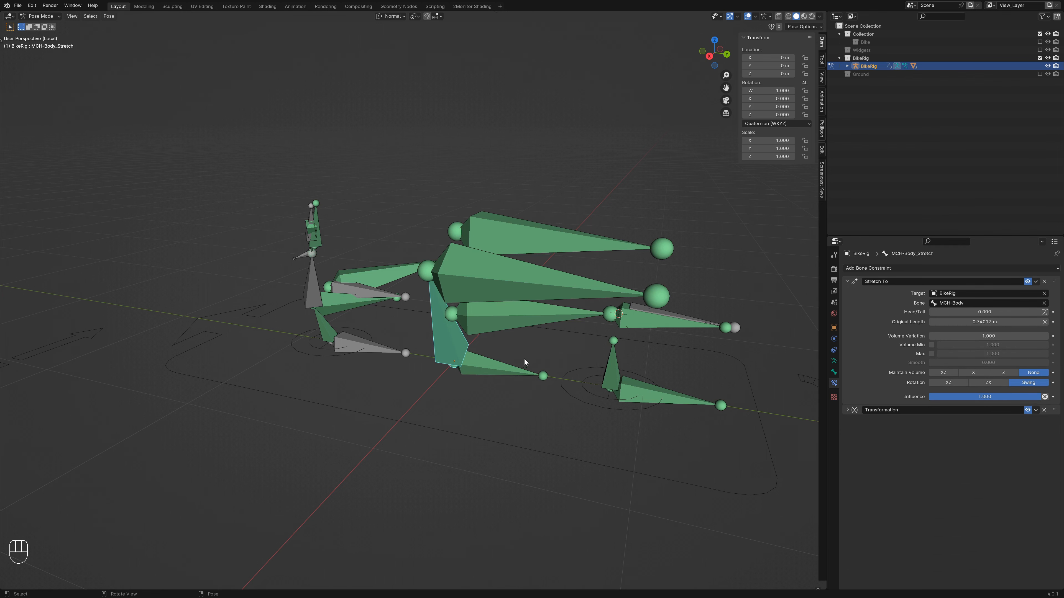
{"action": "middle_click_drag", "start_coordinate": [477, 346], "coordinate": [449, 223]}
{"action": "left_click", "coordinate": [462, 244]}
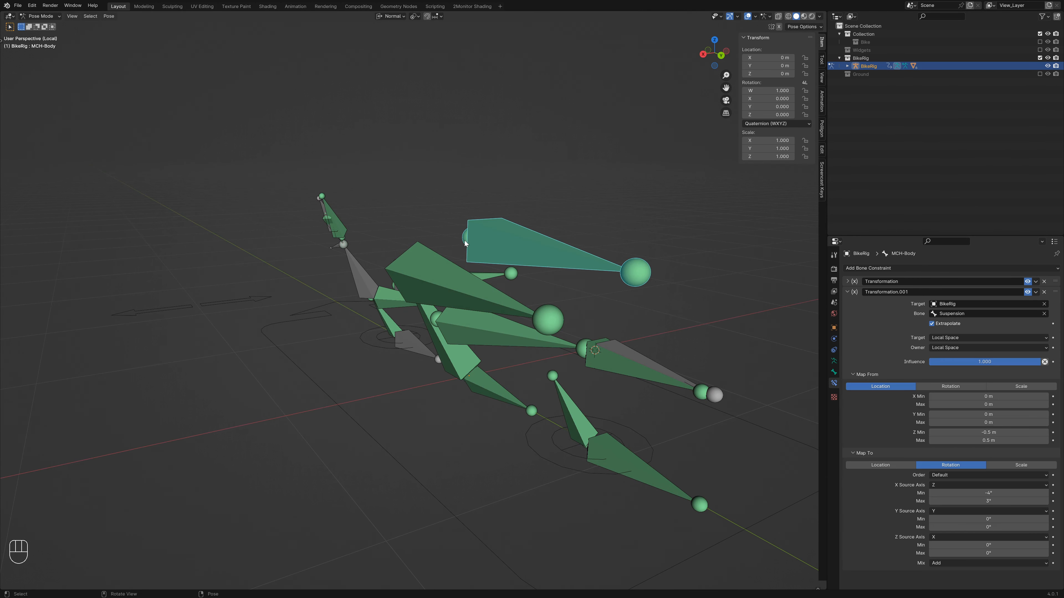
Step: Test-move the front ground sensor with the rig isolated and with the bike mesh shown, cancelling each move and returning to local view
{"action": "left_click", "coordinate": [369, 337]}
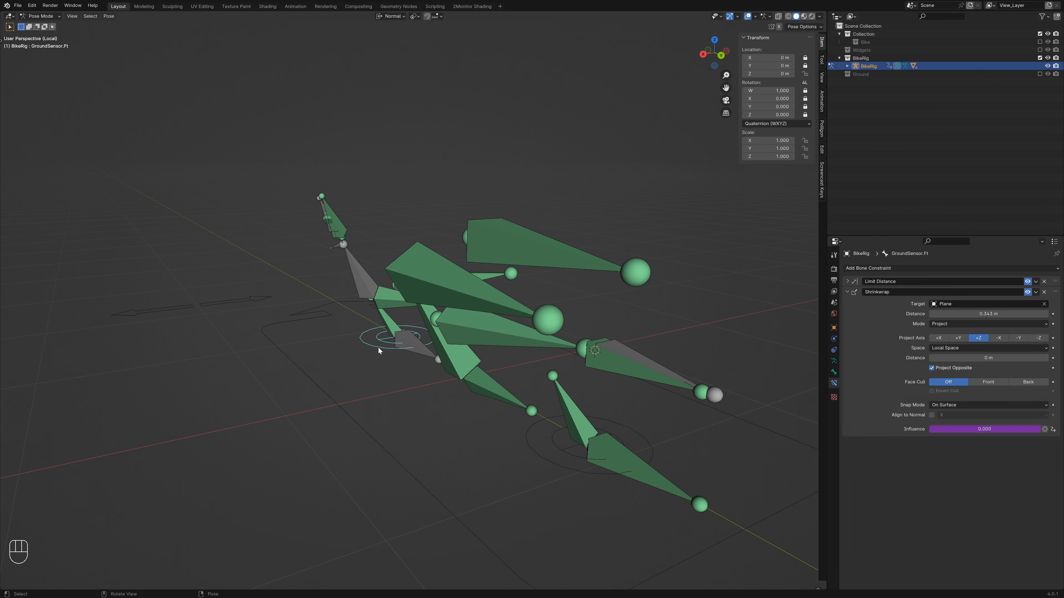
{"action": "key", "text": "g"}
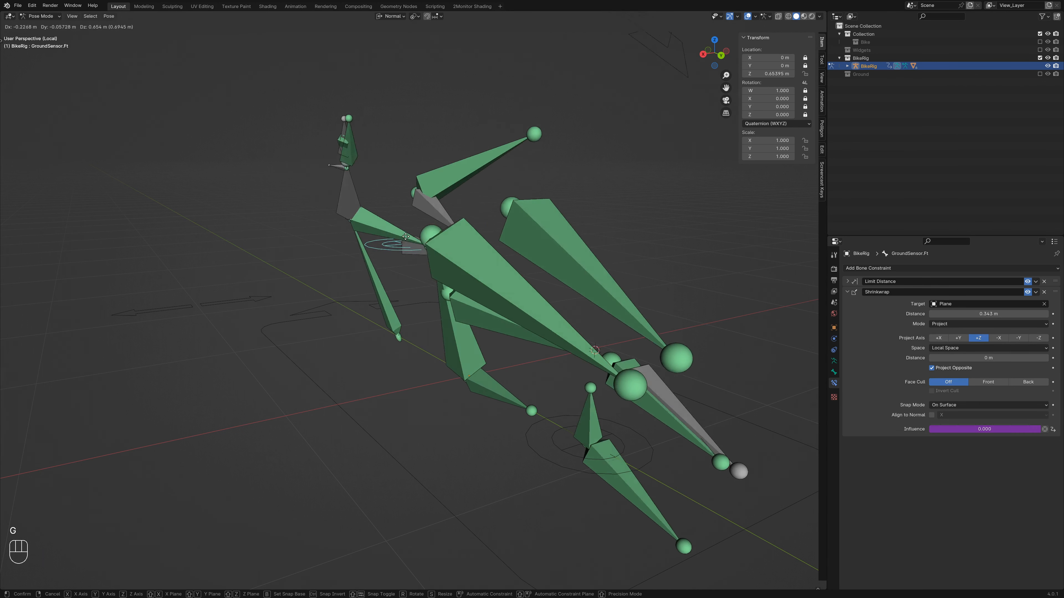
{"action": "right_click", "coordinate": [394, 243]}
{"action": "key", "text": "KP_Divide"}
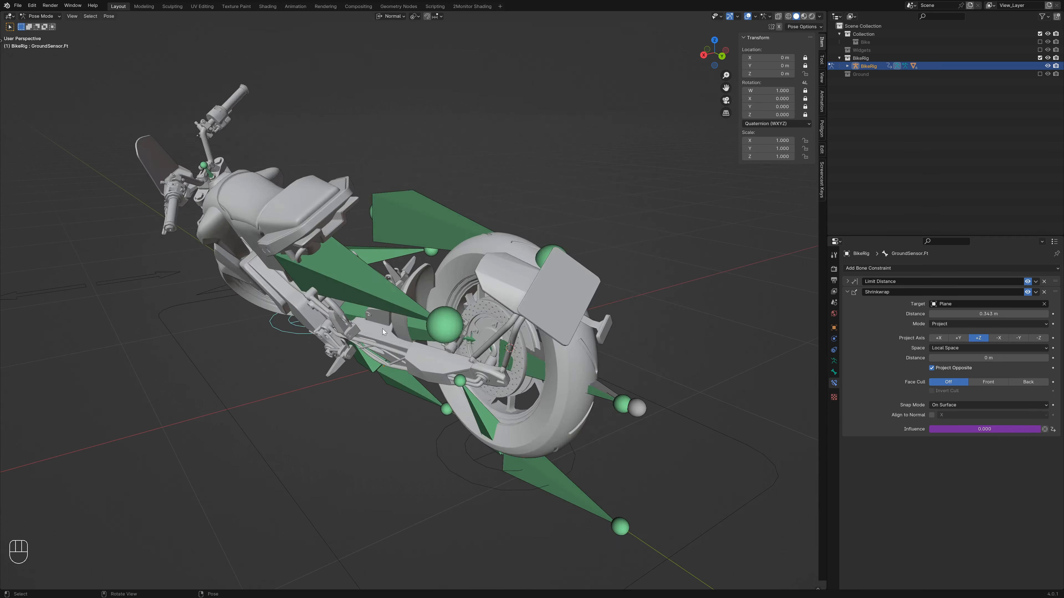
{"action": "key", "text": "g"}
{"action": "right_click", "coordinate": [358, 275]}
{"action": "key", "text": "KP_Divide"}
Step: Expand and examine the Transformation constraint on the MCH-Body_Stretch bone
{"action": "scroll", "coordinate": [442, 371], "scroll_direction": "up", "scroll_amount": 4}
{"action": "middle_click_drag", "start_coordinate": [442, 371], "coordinate": [448, 346]}
{"action": "left_click", "coordinate": [470, 433]}
{"action": "middle_click_drag", "start_coordinate": [471, 433], "coordinate": [406, 357], "text": "shift"}
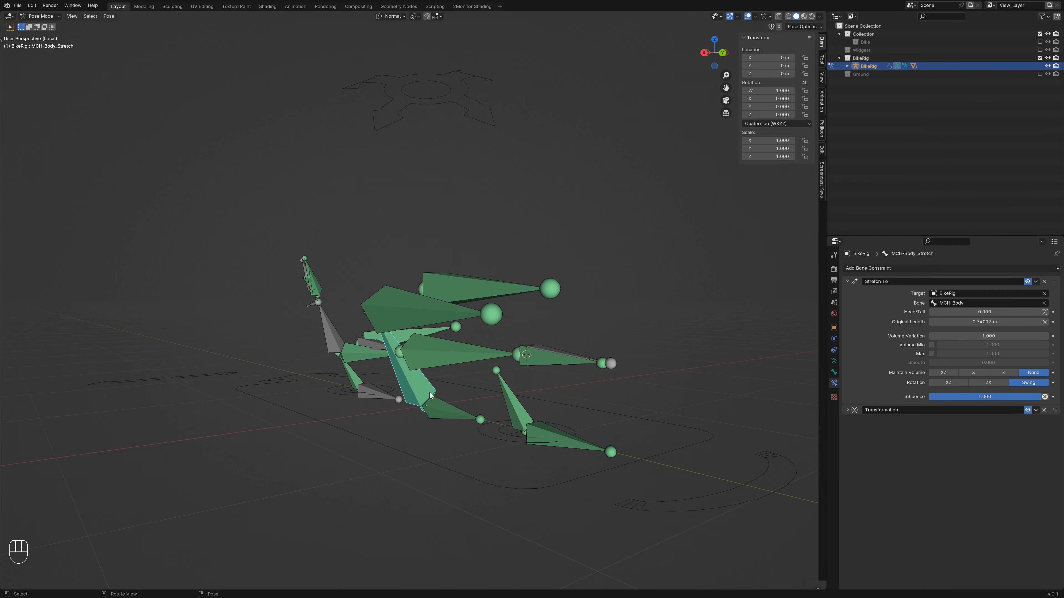
{"action": "middle_click_drag", "start_coordinate": [430, 395], "coordinate": [423, 420]}
{"action": "left_click", "coordinate": [855, 410]}
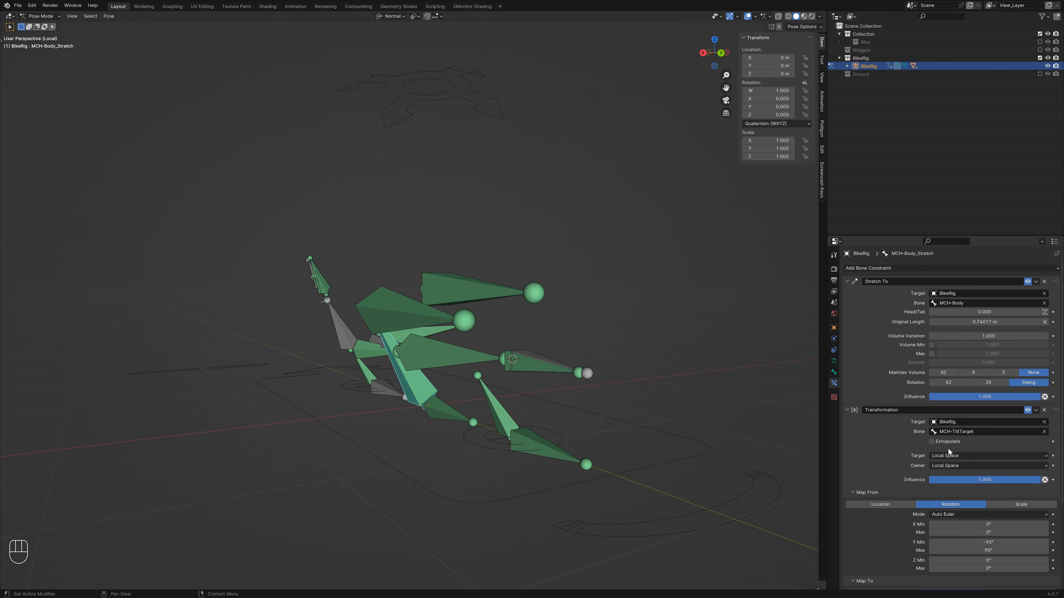
{"action": "scroll", "coordinate": [927, 496], "scroll_direction": "down", "scroll_amount": 5}
Step: Rotate MCH-TiltTarget about Y as a trial to see how MCH-Body_Stretch follows it, and cancel
{"action": "left_click", "coordinate": [431, 423]}
{"action": "key", "text": "r"}
{"action": "key", "text": "y"}
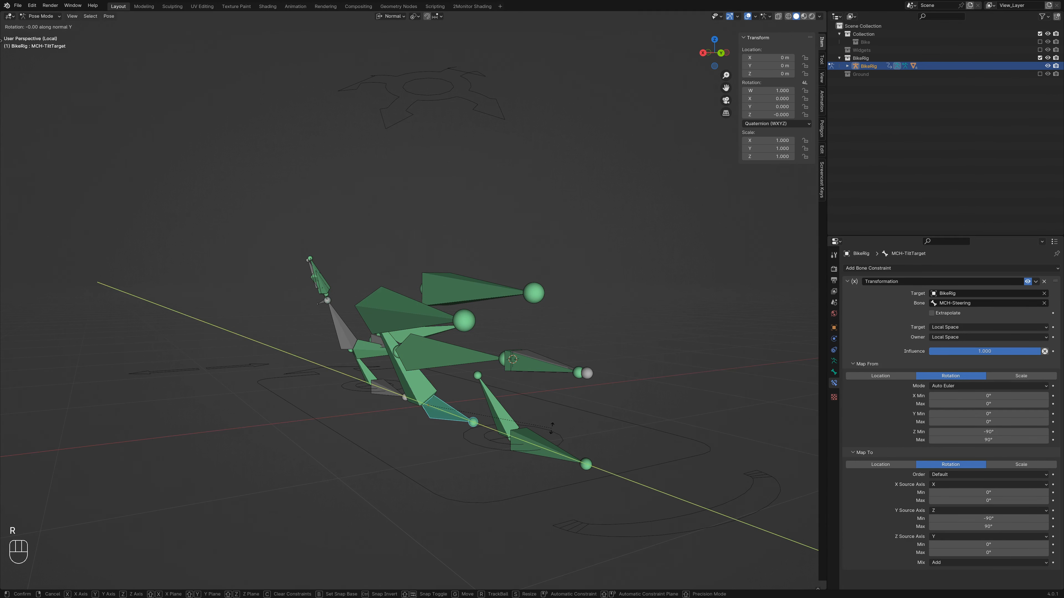
{"action": "key", "text": "Escape"}
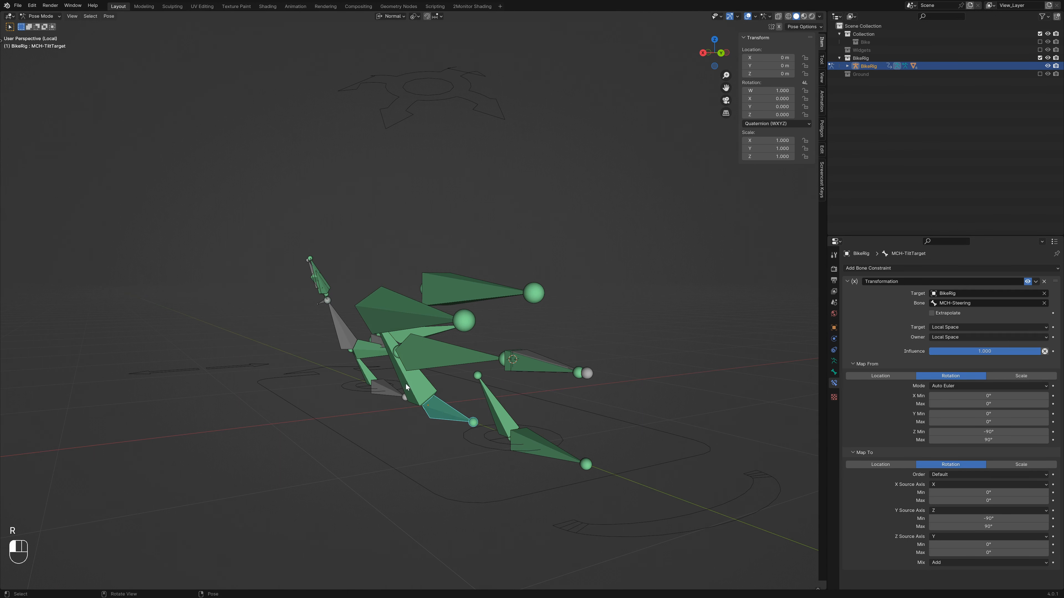
Step: Test-rotate MCH-Body_Stretch about Z with its Transformation constraint enabled and with it temporarily disabled, cancelling both rotations and re-enabling the constraint
{"action": "left_click", "coordinate": [406, 387]}
{"action": "key", "text": "r"}
{"action": "key", "text": "z"}
{"action": "key", "text": "Escape"}
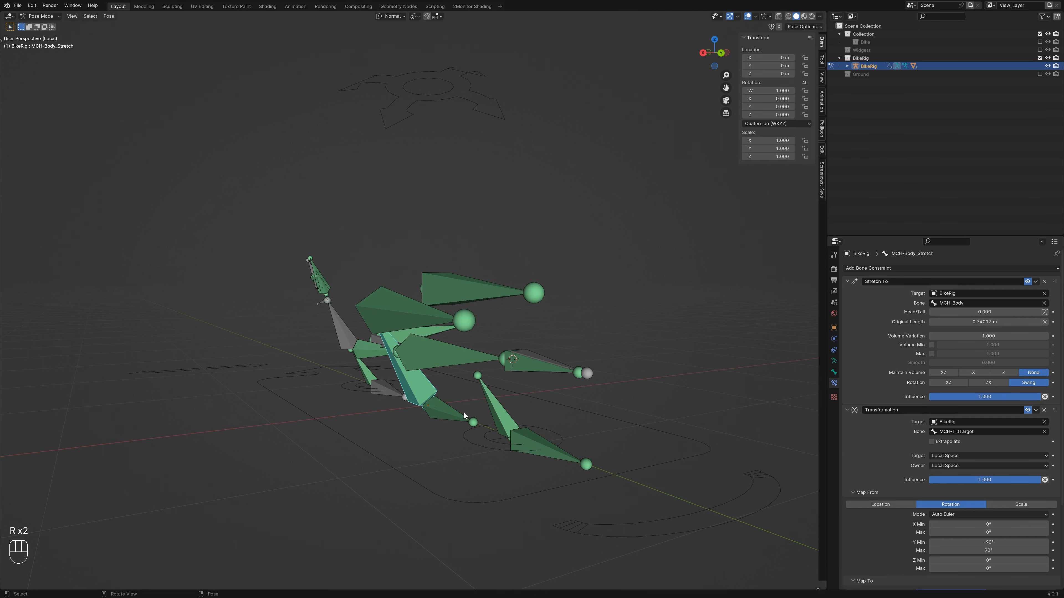
{"action": "left_click", "coordinate": [1027, 410]}
{"action": "key", "text": "r"}
{"action": "key", "text": "z"}
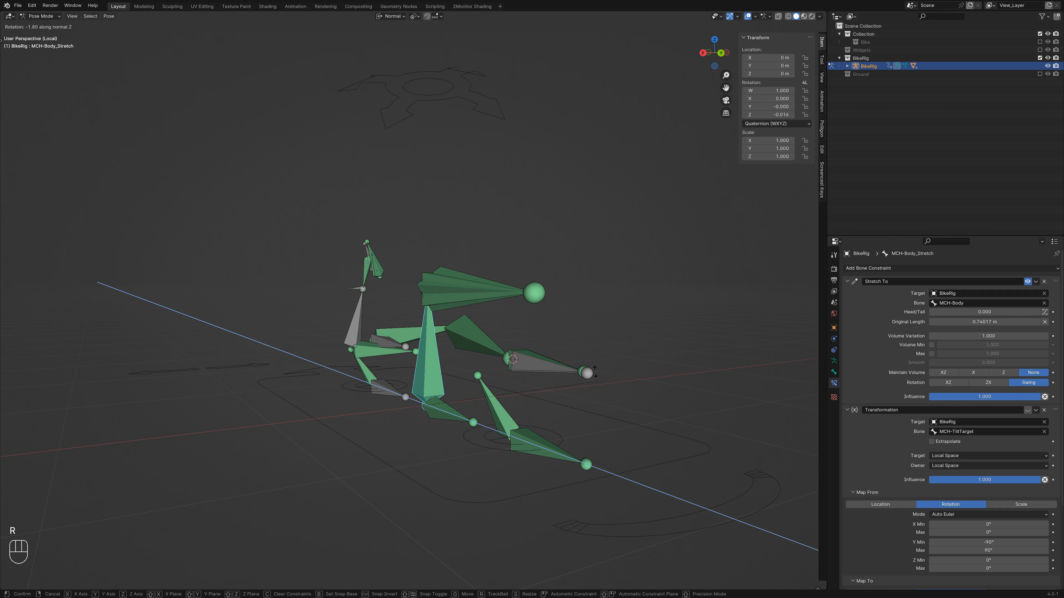
{"action": "key", "text": "Escape"}
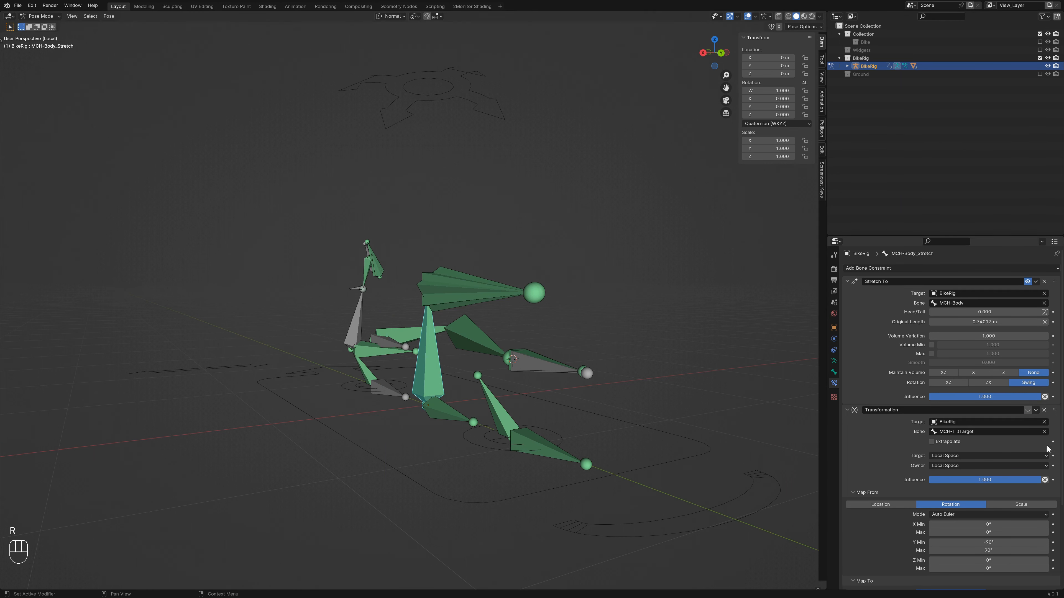
{"action": "left_click", "coordinate": [1027, 410]}
Step: Reset the Steering control's location to its rest position and deselect all bones
{"action": "middle_click_drag", "start_coordinate": [382, 414], "coordinate": [414, 379]}
{"action": "key", "text": "alt+a"}
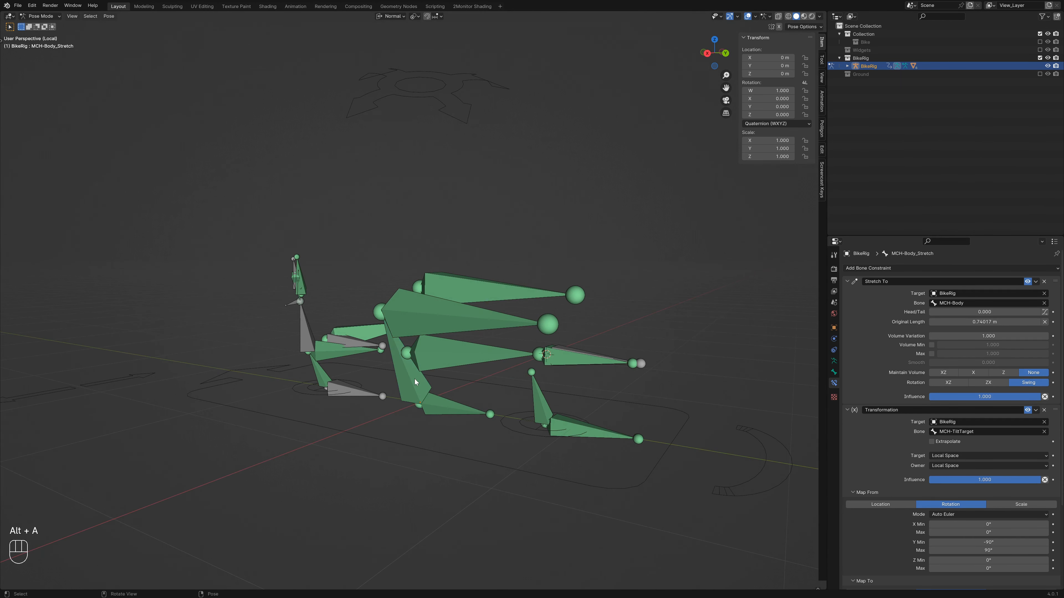
{"action": "left_click", "coordinate": [126, 380]}
{"action": "key", "text": "alt+g"}
{"action": "key", "text": "alt+a"}
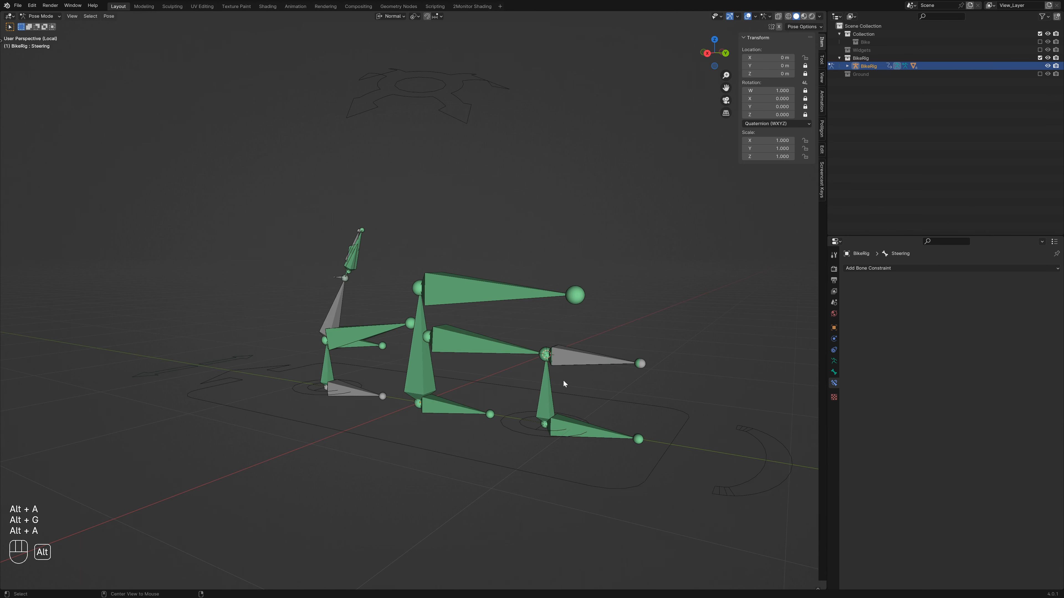
Step: Test-move the Steering control with the bike mesh shown, cancel the move, and isolate the rig again
{"action": "middle_click_drag", "start_coordinate": [595, 397], "coordinate": [316, 322]}
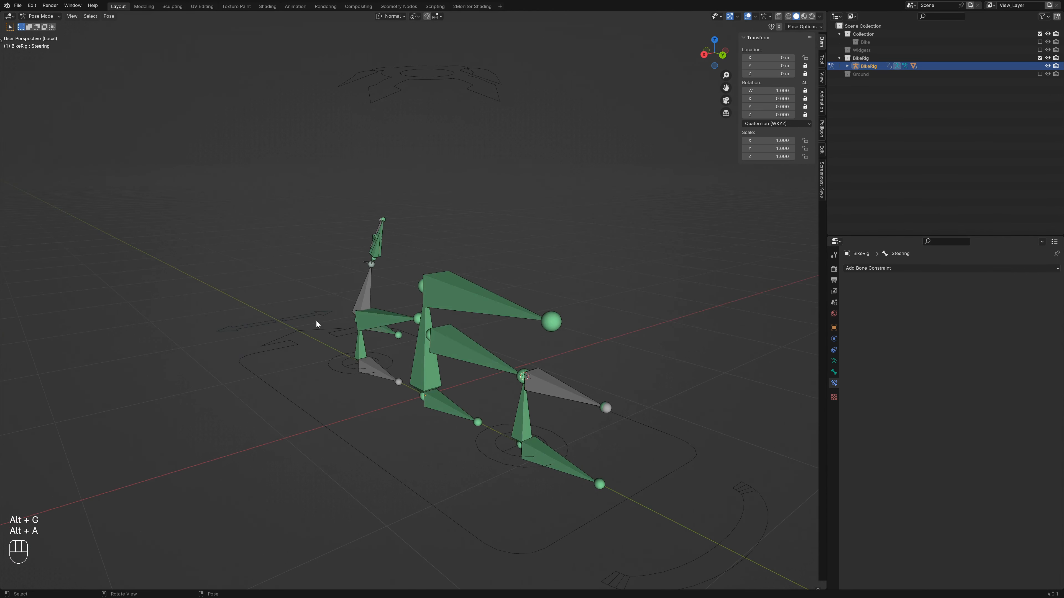
{"action": "key", "text": "shift+z"}
{"action": "key", "text": "shift+z"}
{"action": "key", "text": "g"}
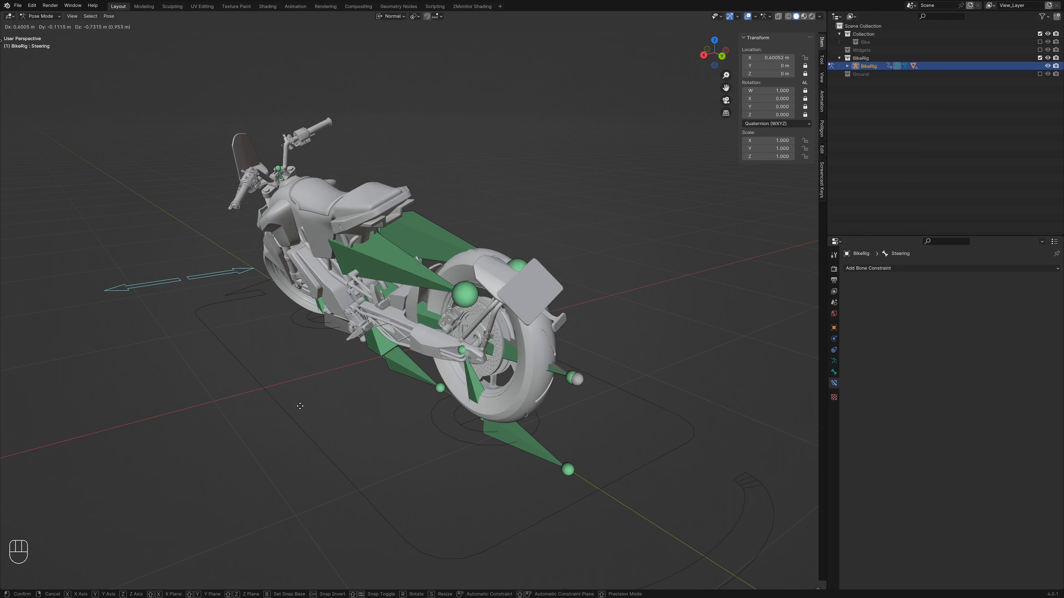
{"action": "key", "text": "Escape"}
{"action": "key", "text": "KP_Divide"}
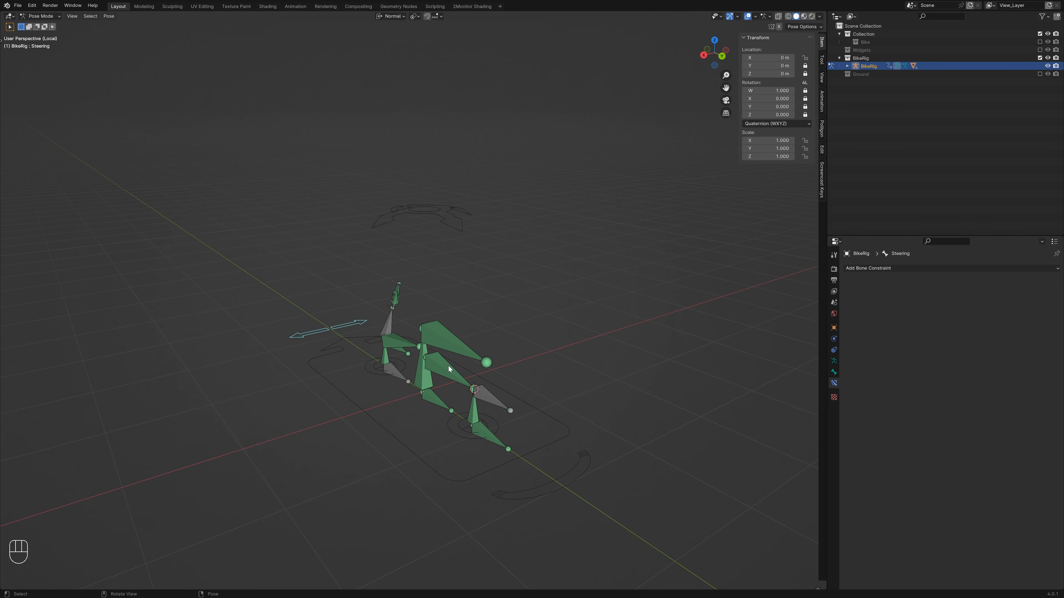
Step: Retarget the Damped Track constraint on DEF-Suspension.Bk to the tail end of MCH-Suspension.Bk_Stretch
{"action": "left_click", "coordinate": [448, 366]}
{"action": "scroll", "coordinate": [442, 379], "scroll_direction": "up", "scroll_amount": 3}
{"action": "middle_click_drag", "start_coordinate": [441, 379], "coordinate": [473, 321], "text": "shift"}
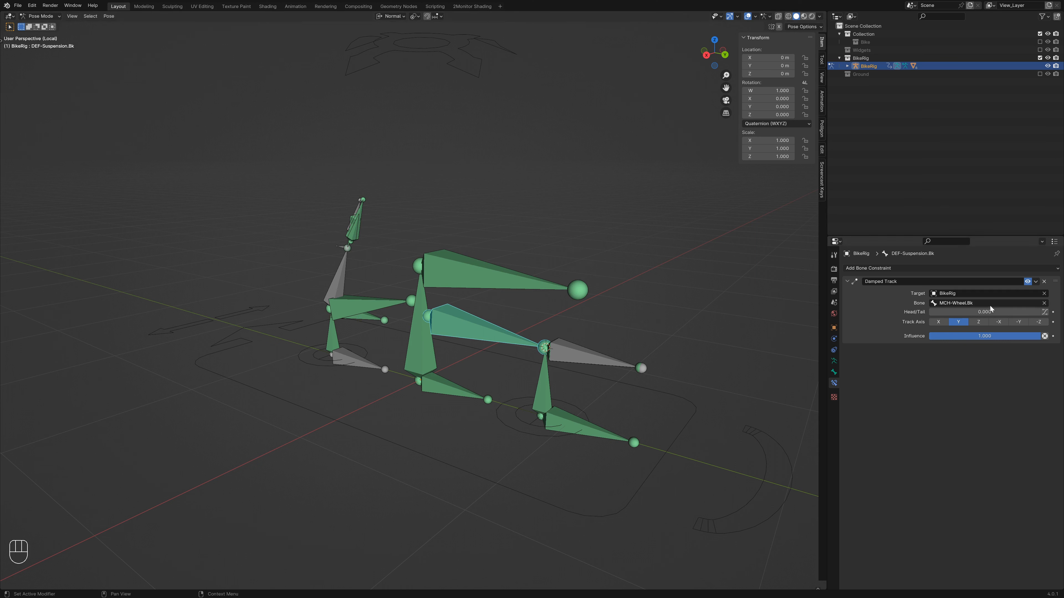
{"action": "left_click", "coordinate": [954, 305]}
{"action": "type", "text": "stret"}
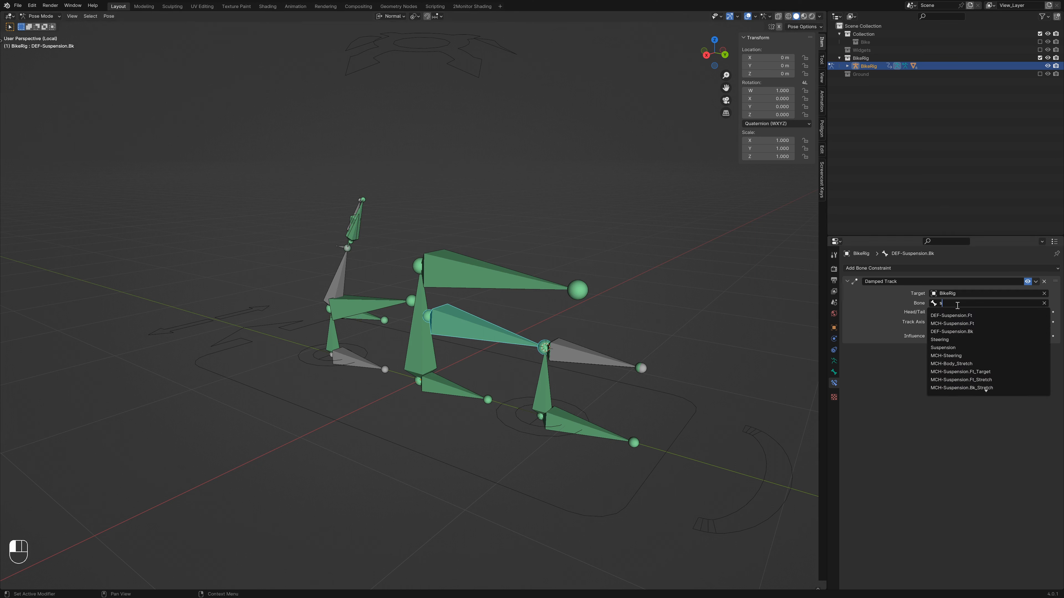
{"action": "key", "text": "Down"}
{"action": "key", "text": "Down"}
{"action": "key", "text": "Down"}
{"action": "key", "text": "Return"}
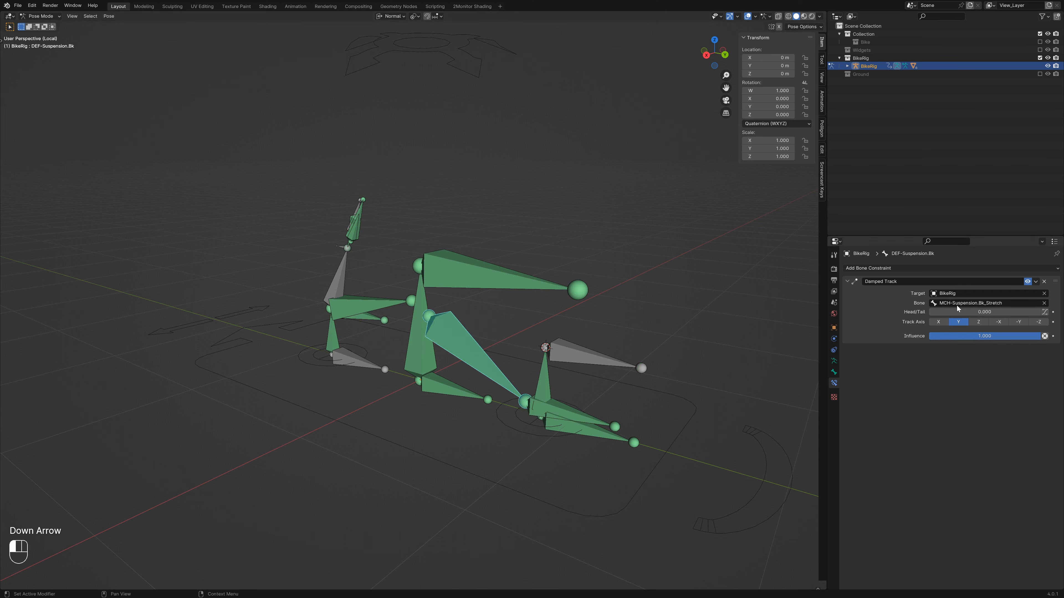
{"action": "left_click_drag", "start_coordinate": [951, 313], "coordinate": [1047, 312]}
Step: Test-move the Steering control to check how the rear suspension bone follows the tilt, and cancel
{"action": "left_click", "coordinate": [187, 312]}
{"action": "key", "text": "g"}
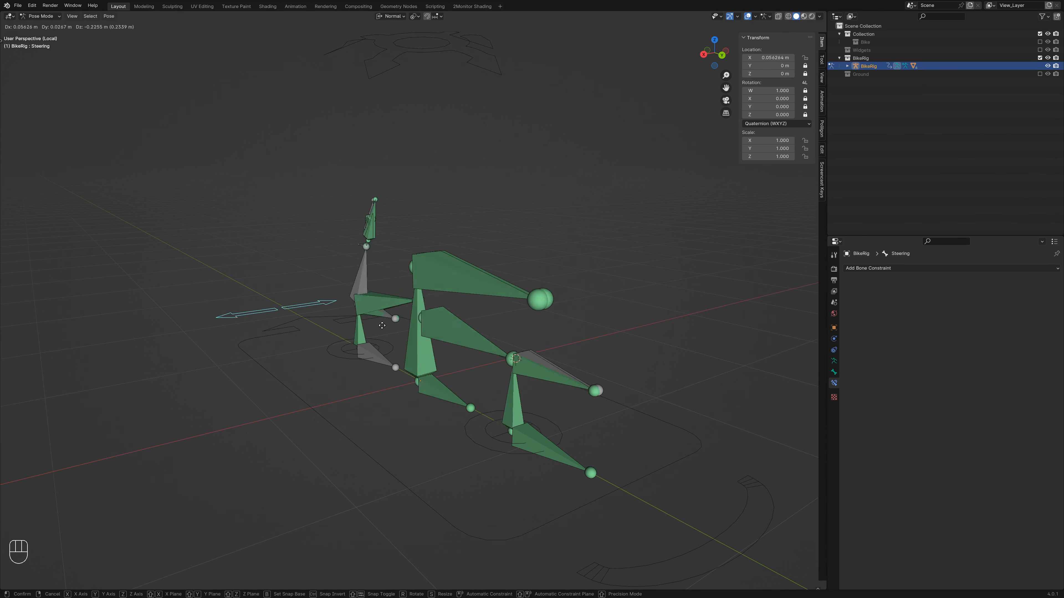
{"action": "right_click", "coordinate": [456, 322]}
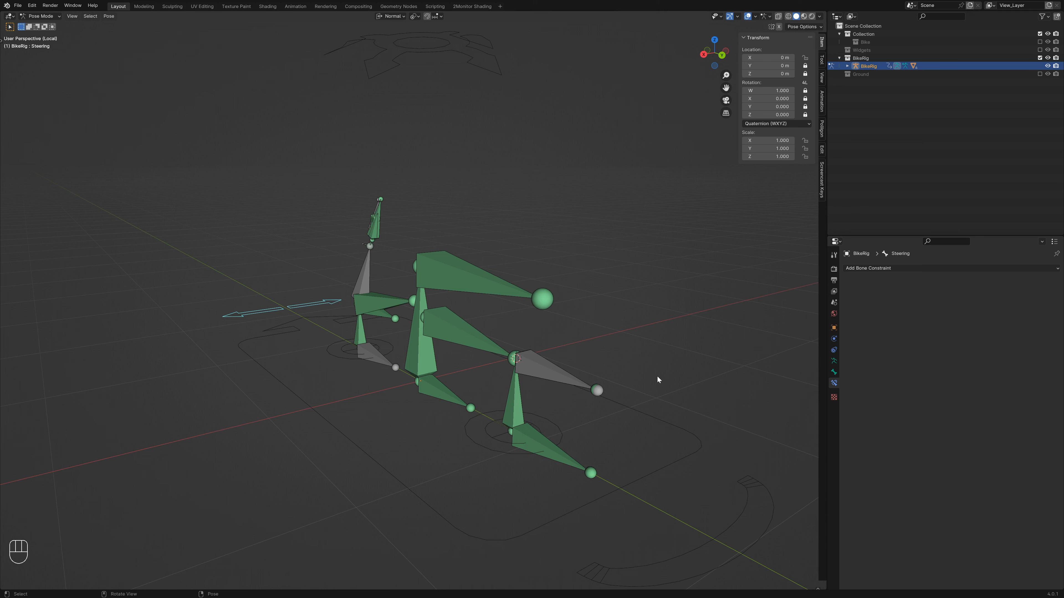
Step: Check the rig's bone collections and compare the Copy Rotation constraints on DEF-Wheel.Bk and DEF-Body
{"action": "left_click", "coordinate": [833, 372]}
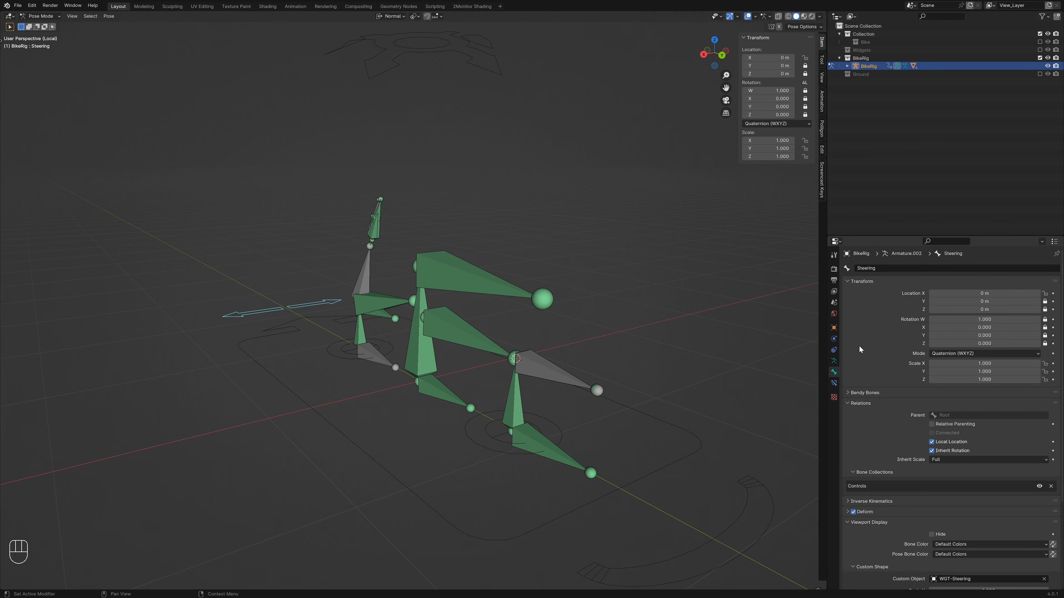
{"action": "left_click", "coordinate": [834, 360]}
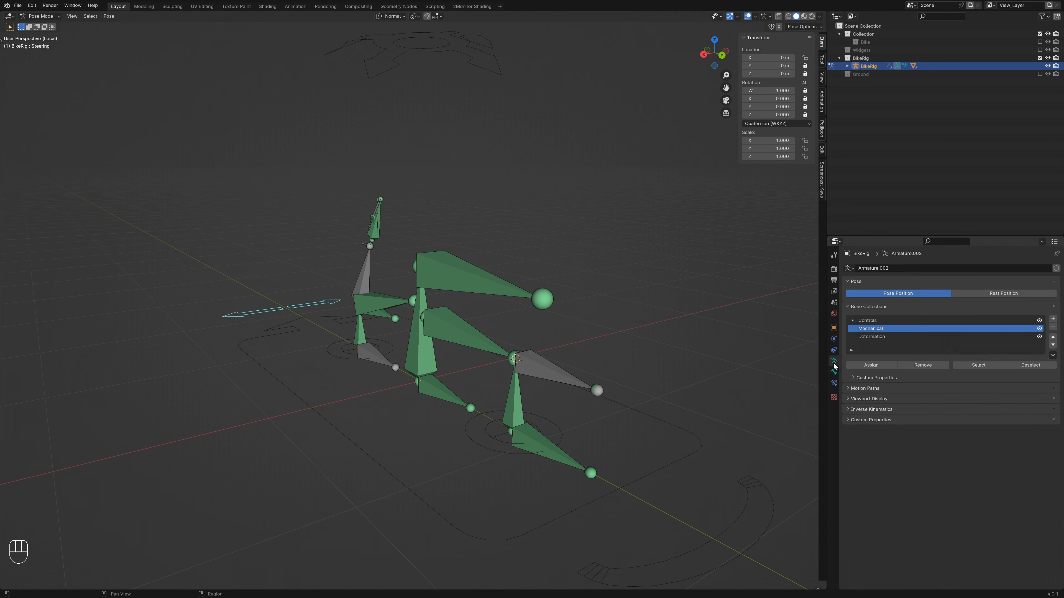
{"action": "left_click", "coordinate": [544, 373]}
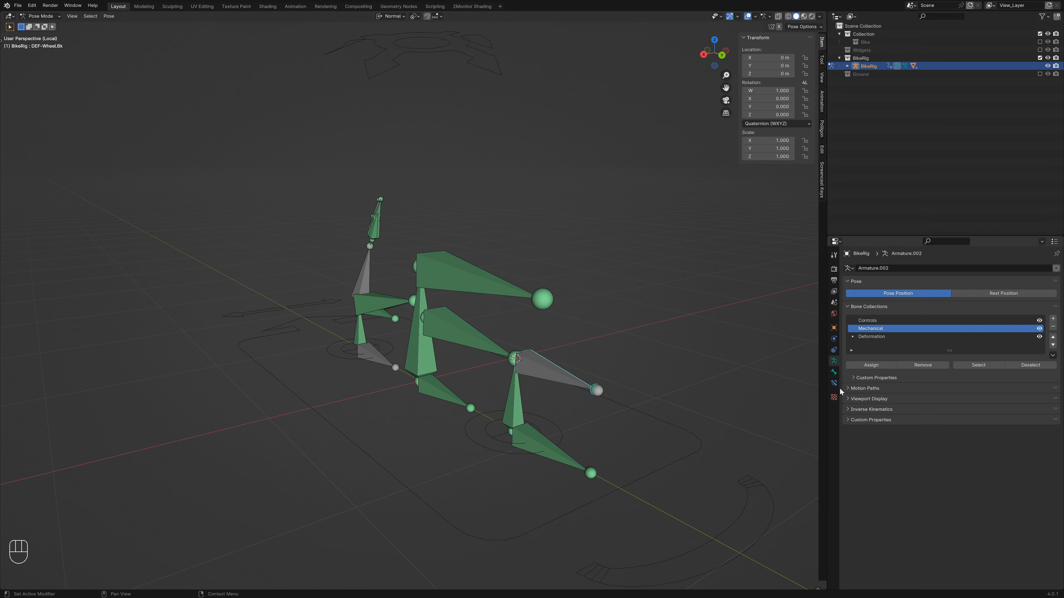
{"action": "left_click", "coordinate": [833, 383]}
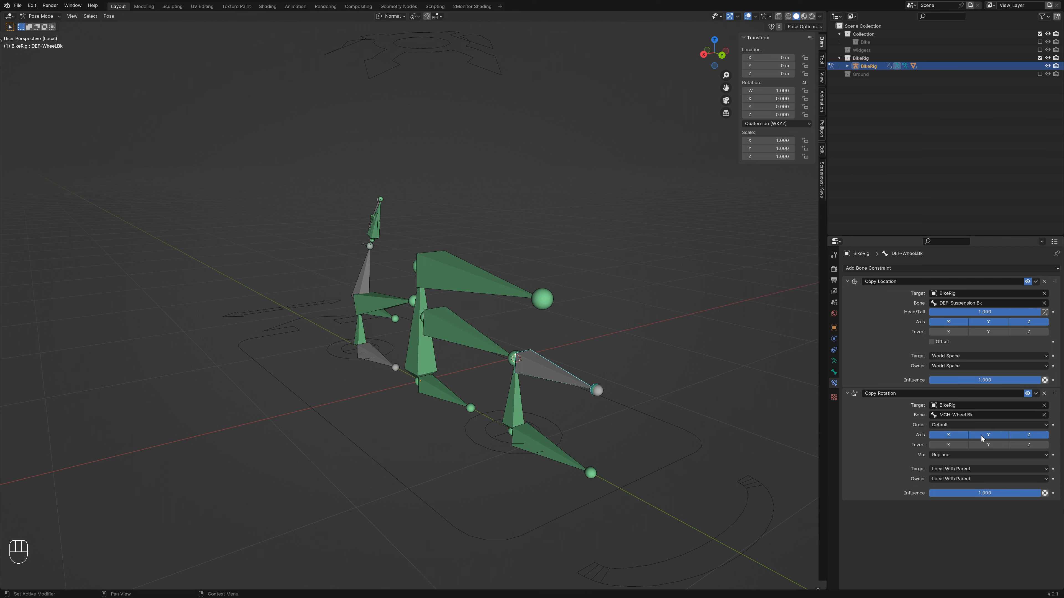
{"action": "left_click", "coordinate": [447, 268]}
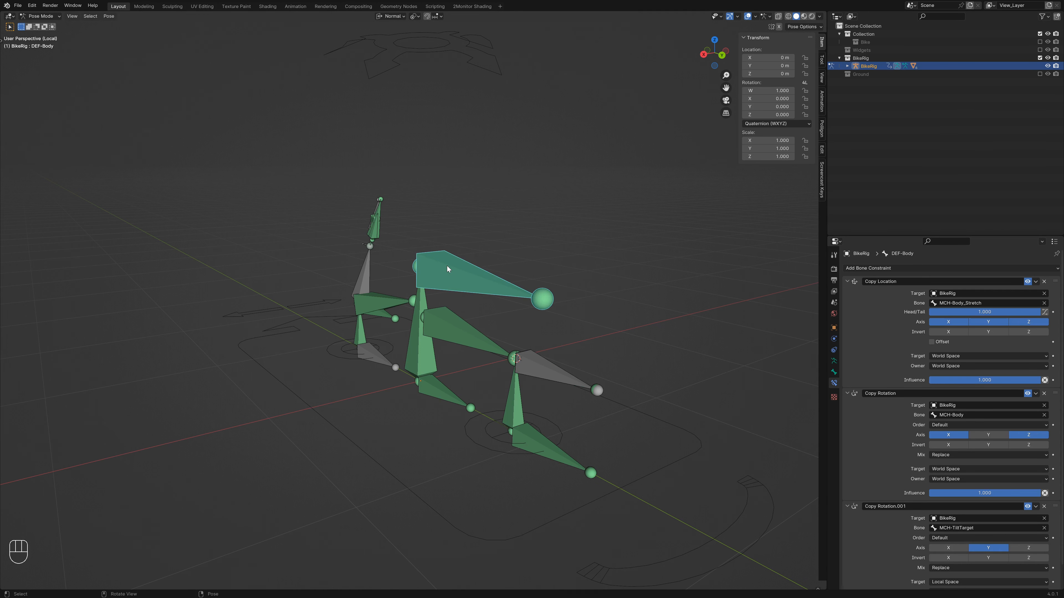
{"action": "left_click", "coordinate": [529, 361]}
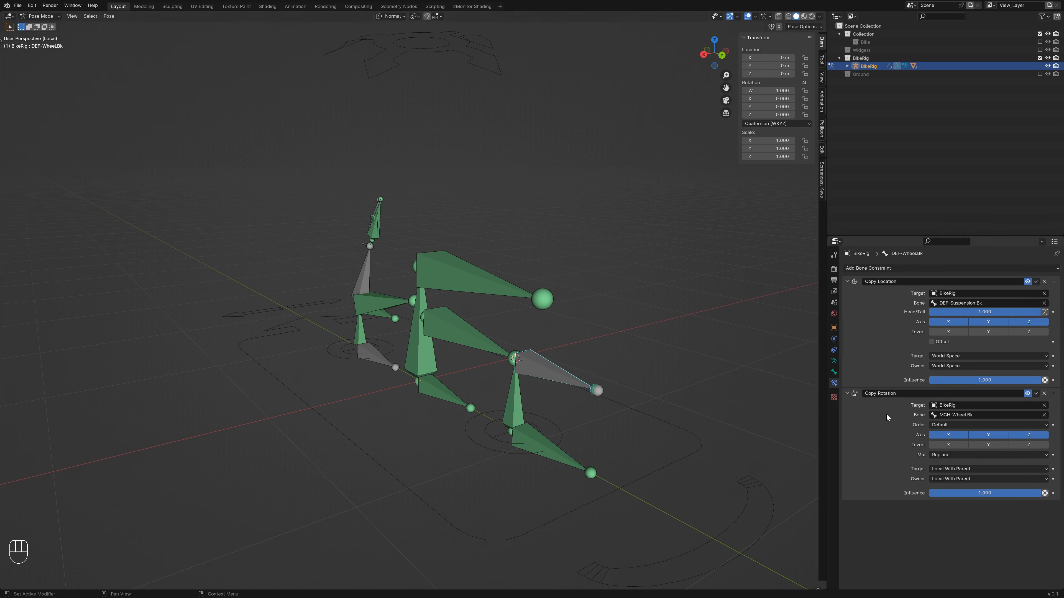
Step: Exclude Y from DEF-Wheel.Bk's existing Copy Rotation and add a second Copy Rotation constraint targeting the MCH-TiltTarget bone of BikeRig
{"action": "left_click", "coordinate": [877, 270]}
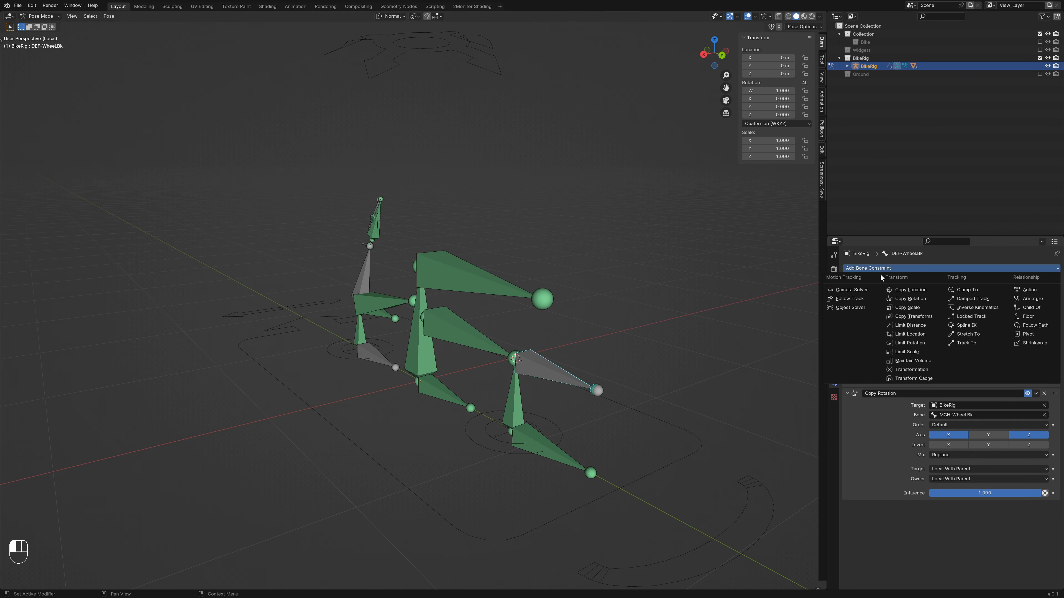
{"action": "left_click", "coordinate": [912, 299]}
{"action": "scroll", "coordinate": [915, 453], "scroll_direction": "down", "scroll_amount": 1}
{"action": "left_click", "coordinate": [948, 503]}
{"action": "left_click", "coordinate": [947, 513]}
{"action": "left_click", "coordinate": [945, 513]}
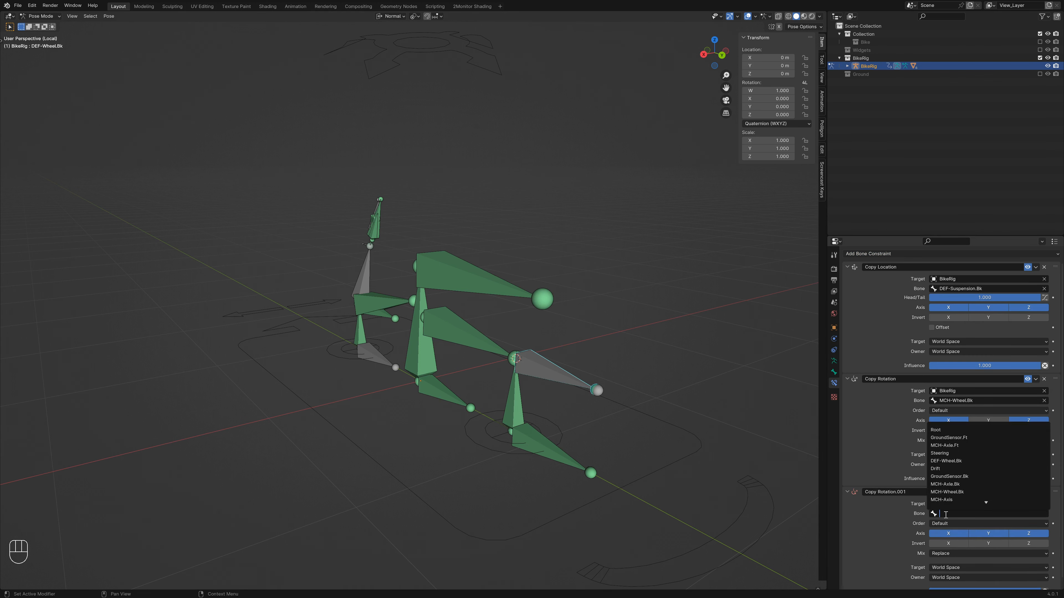
{"action": "type", "text": "tilt"}
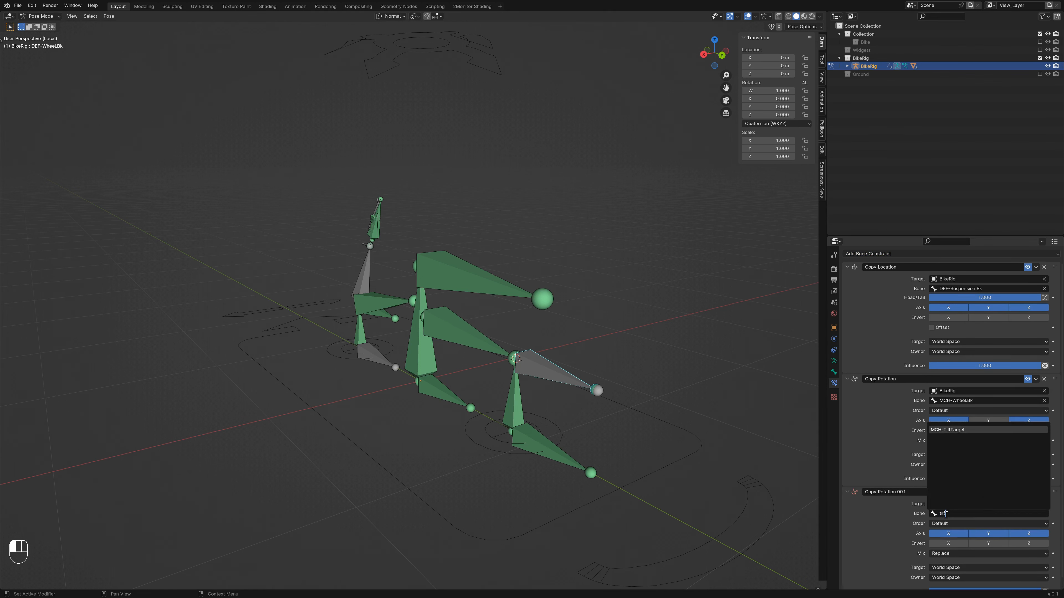
{"action": "left_click", "coordinate": [945, 432]}
Step: Limit the second Copy Rotation constraint to the Y axis, with both target and owner in Local Space
{"action": "left_click", "coordinate": [1009, 534]}
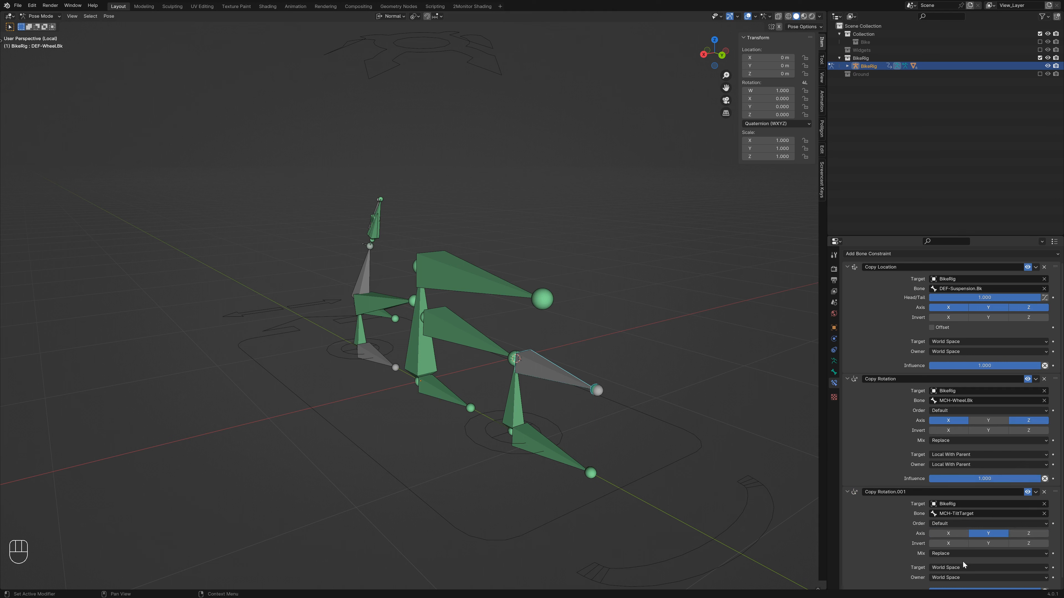
{"action": "left_click", "coordinate": [952, 568]}
{"action": "left_click", "coordinate": [954, 576]}
{"action": "left_click", "coordinate": [955, 578]}
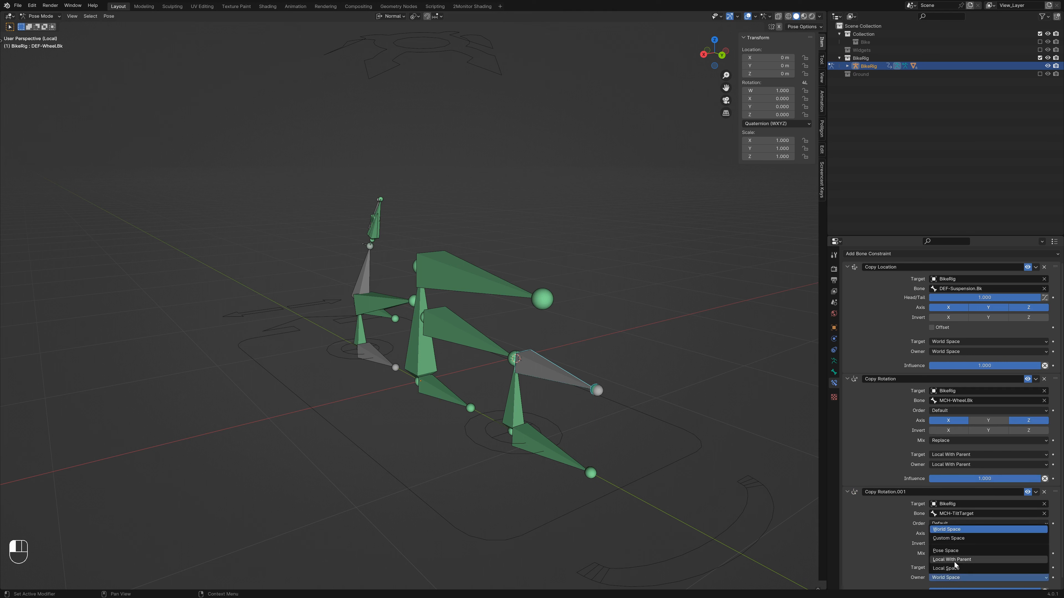
{"action": "left_click", "coordinate": [955, 569]}
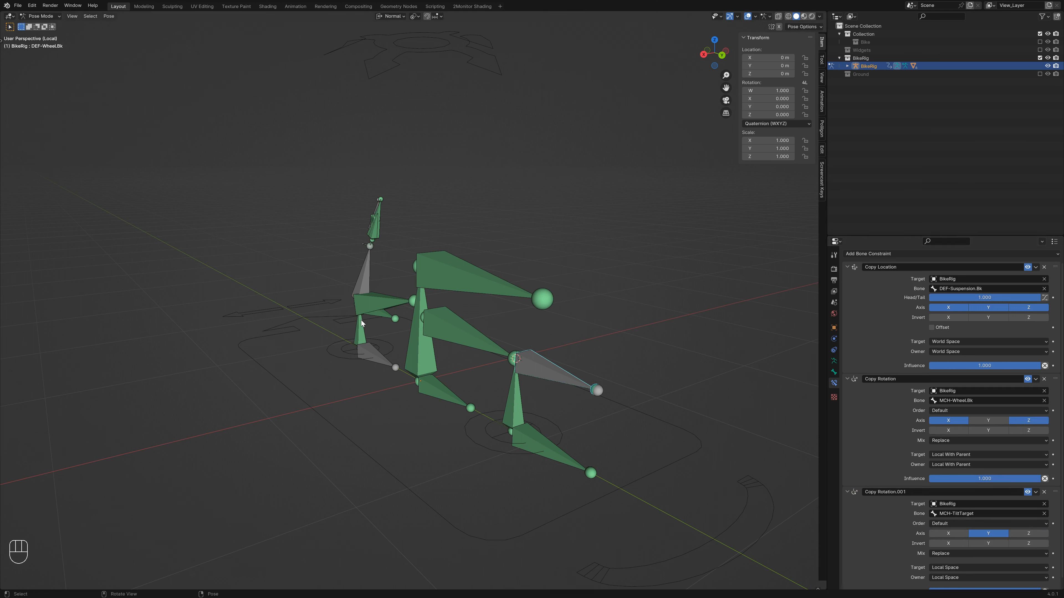
Step: Select the Steering control, exit local view to show the solid bike mesh, and hide the Deformation and Mechanical bone collections
{"action": "left_click", "coordinate": [329, 309]}
{"action": "key", "text": "KP_Divide"}
{"action": "key", "text": "shift+z"}
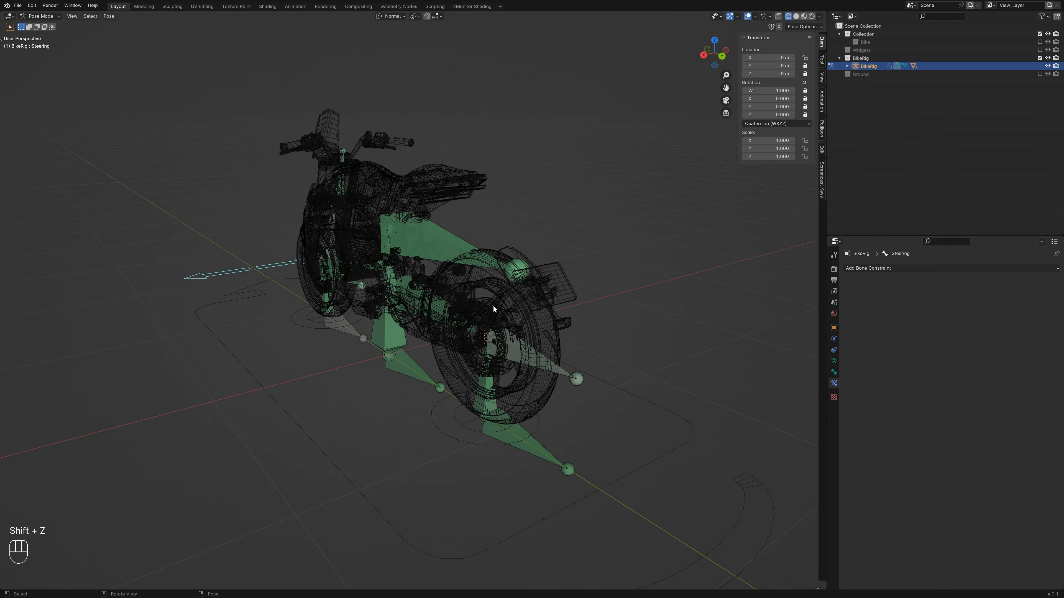
{"action": "key", "text": "shift+z"}
{"action": "left_click", "coordinate": [833, 361]}
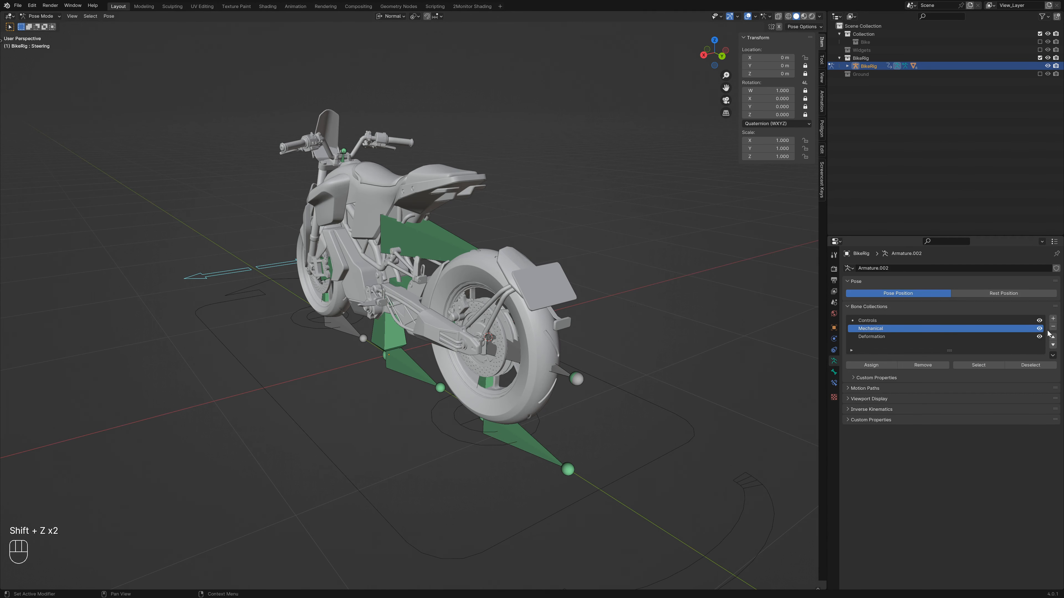
{"action": "left_click", "coordinate": [1039, 337]}
{"action": "left_click", "coordinate": [1039, 328]}
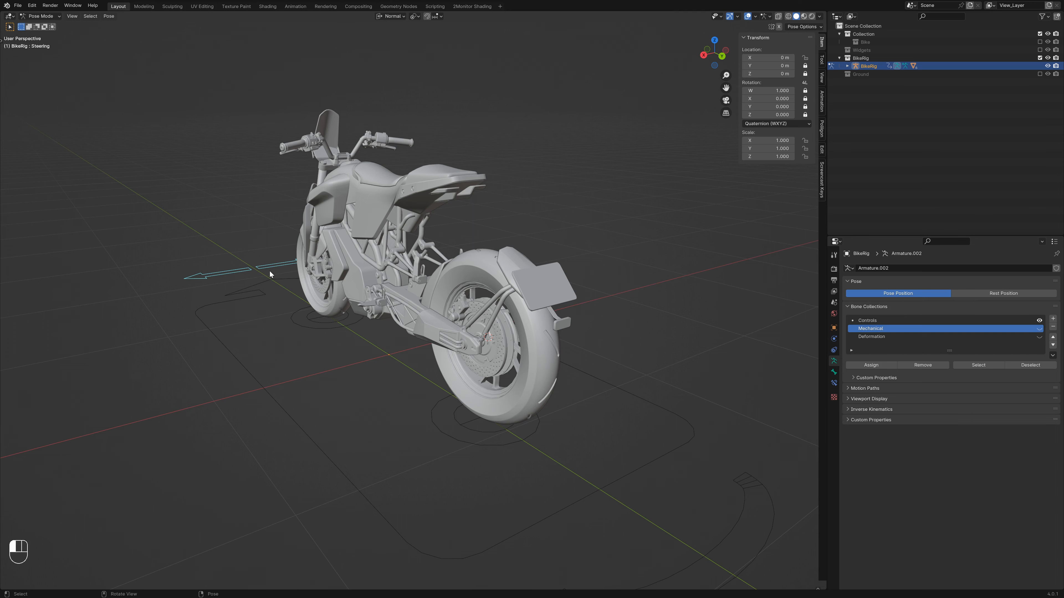
Step: Test-move the Steering control sideways to check how the whole bike tilts, and cancel the move
{"action": "key", "text": "g"}
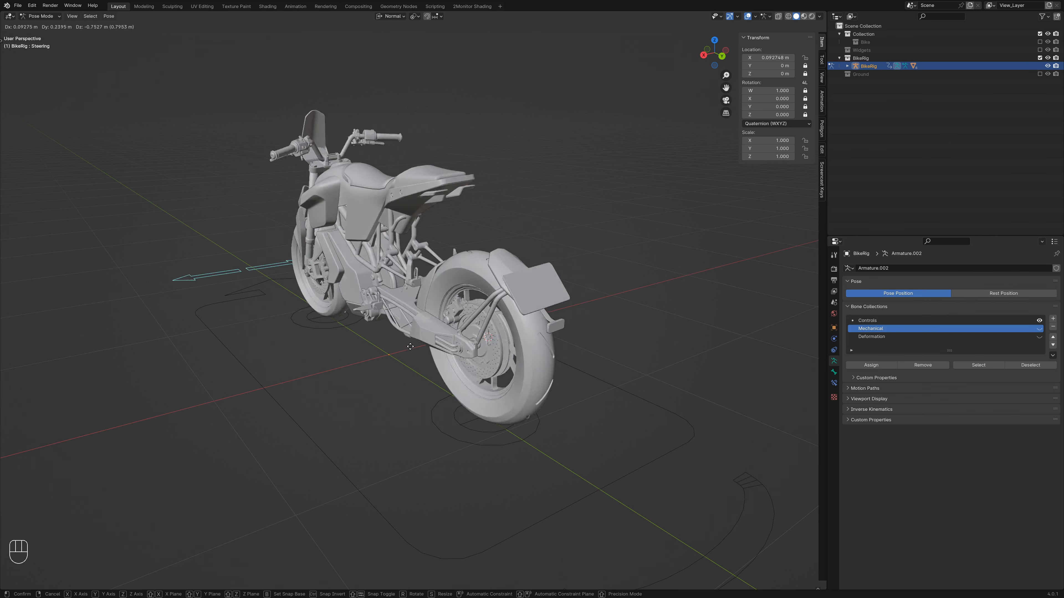
{"action": "key", "text": "Escape"}
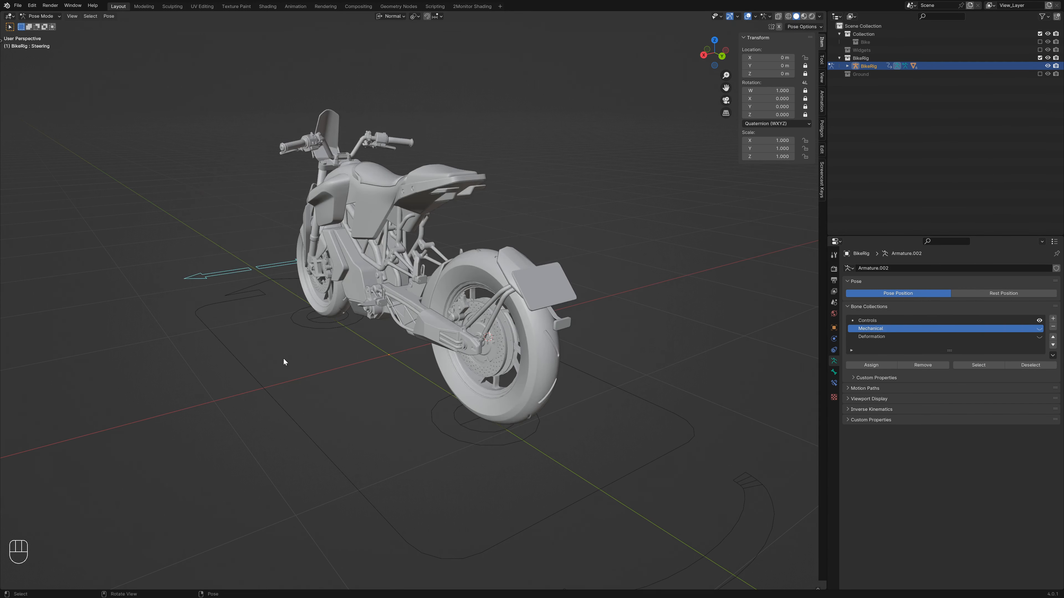
{"action": "scroll", "coordinate": [283, 358], "scroll_direction": "down", "scroll_amount": 3}
{"action": "scroll", "coordinate": [384, 348], "scroll_direction": "up", "scroll_amount": 3}
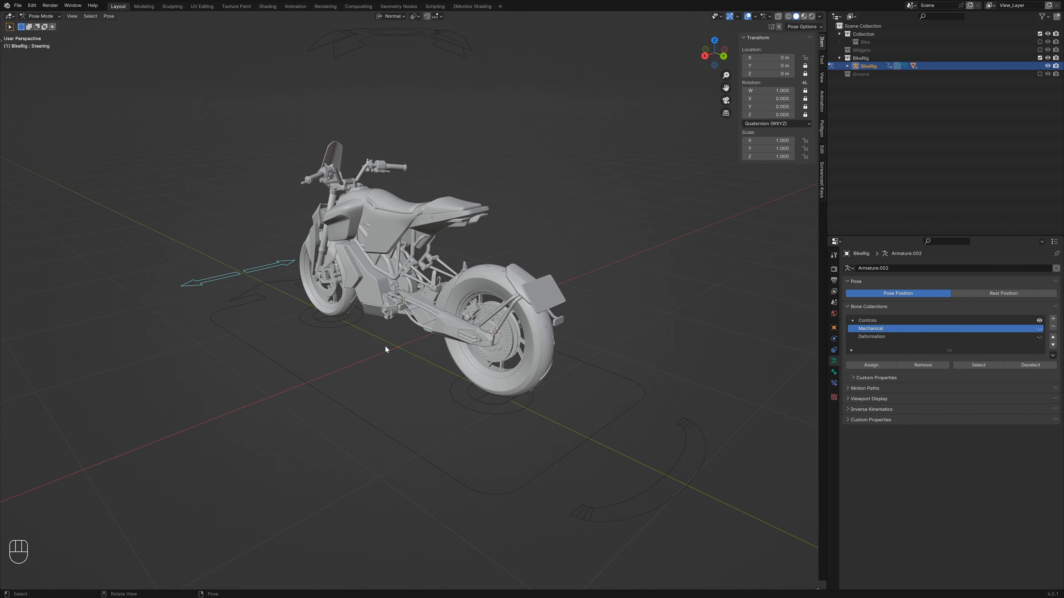
Step: Show the Mechanical bone collection again and check the target space options of the Transformation constraint on MCH-TiltTarget
{"action": "left_click", "coordinate": [1039, 329]}
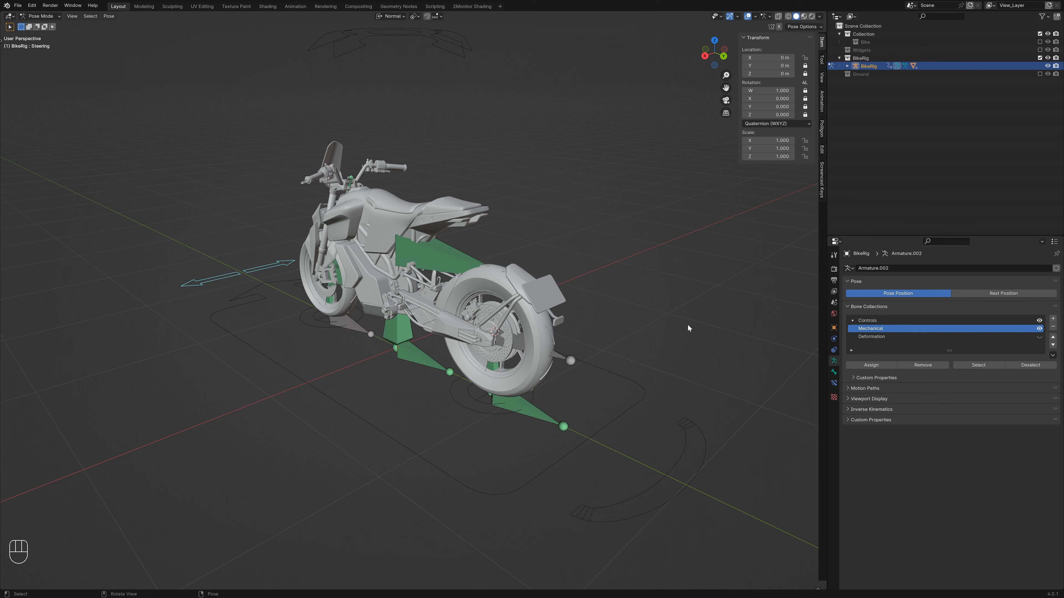
{"action": "left_click", "coordinate": [416, 355]}
{"action": "left_click", "coordinate": [833, 384]}
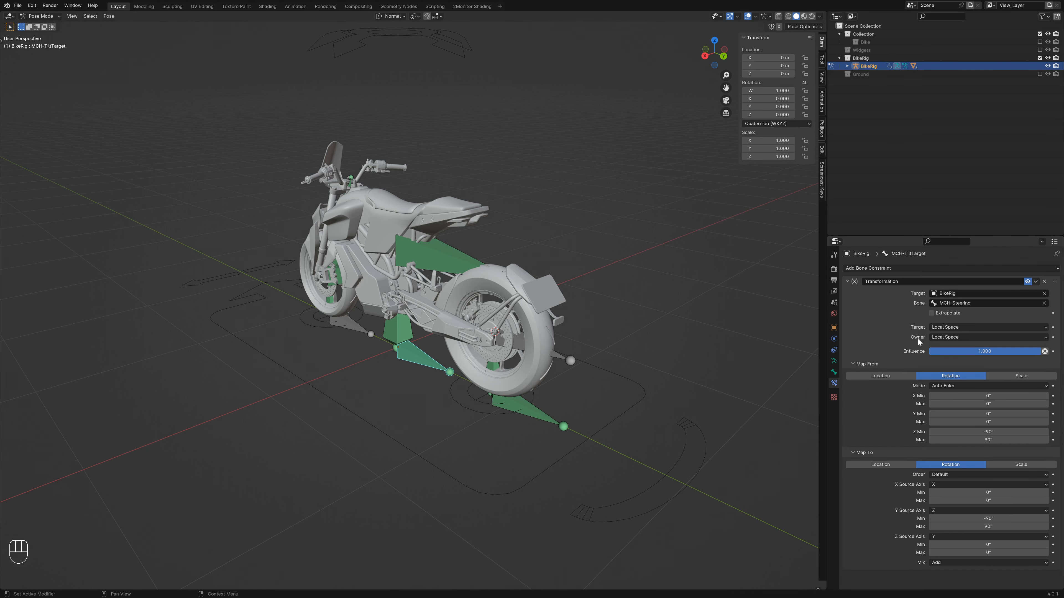
{"action": "left_click", "coordinate": [952, 329]}
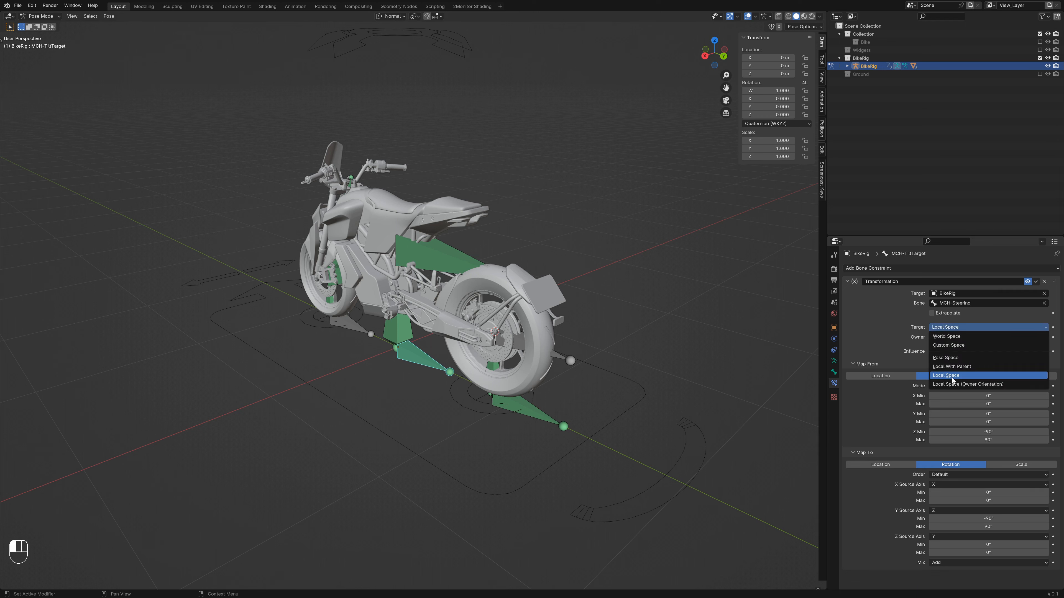
{"action": "key", "text": "Escape"}
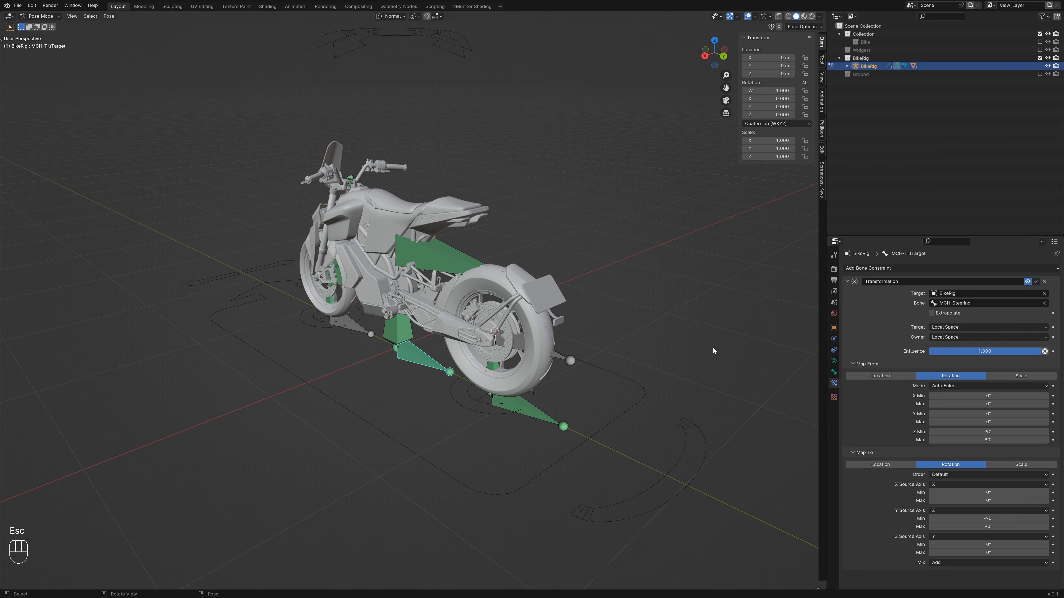
Step: Rotate the Drift control about its Z axis to test how drifting affects the bike's tilt
{"action": "left_click", "coordinate": [682, 488]}
{"action": "key", "text": "shift+z"}
{"action": "key", "text": "shift+z"}
{"action": "key", "text": "r"}
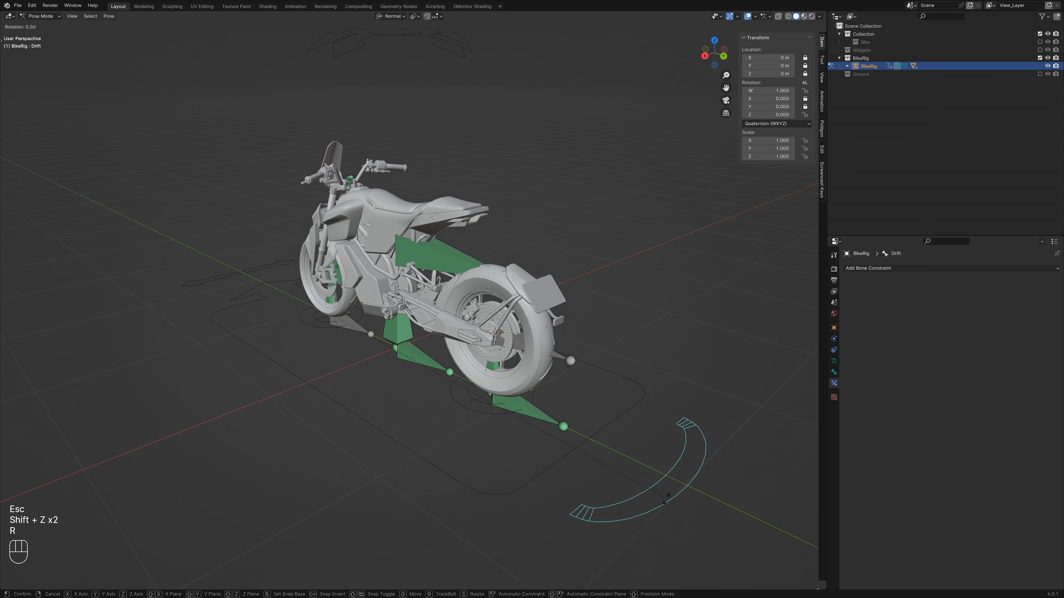
{"action": "key", "text": "r"}
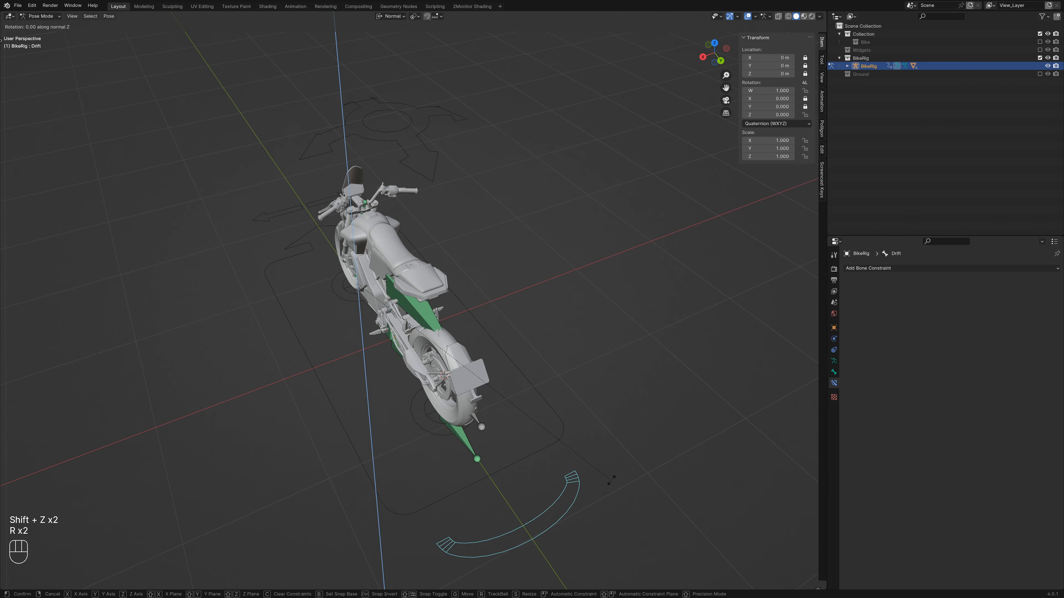
{"action": "left_click", "coordinate": [588, 330]}
Step: Examine MCH-TiltTarget and the steering bone from several angles while the bike is in the drifted pose
{"action": "middle_click_drag", "start_coordinate": [588, 329], "coordinate": [394, 337]}
{"action": "left_click", "coordinate": [484, 342]}
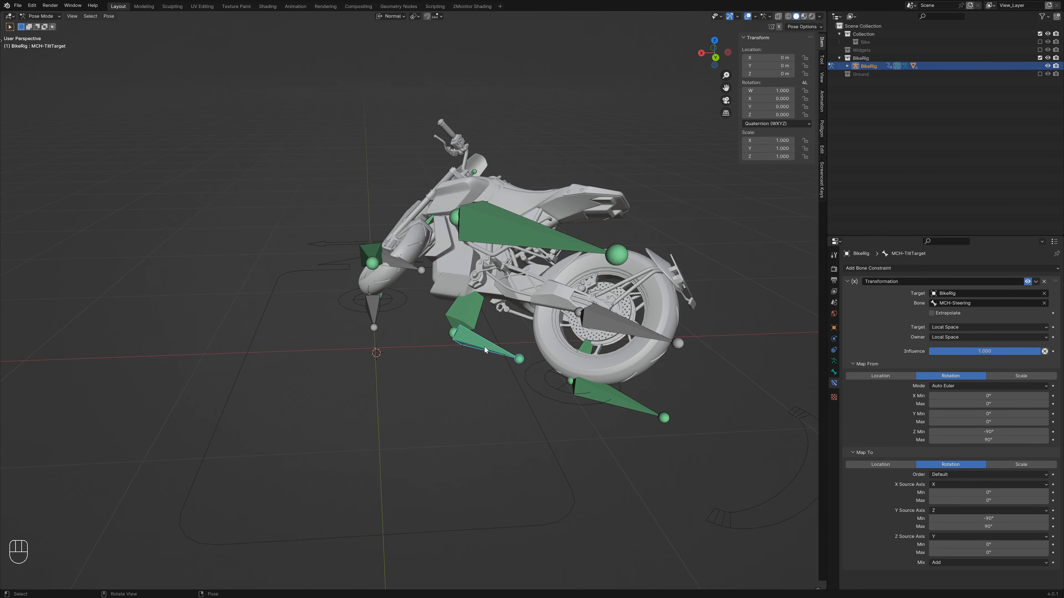
{"action": "middle_click_drag", "start_coordinate": [484, 350], "coordinate": [453, 355]}
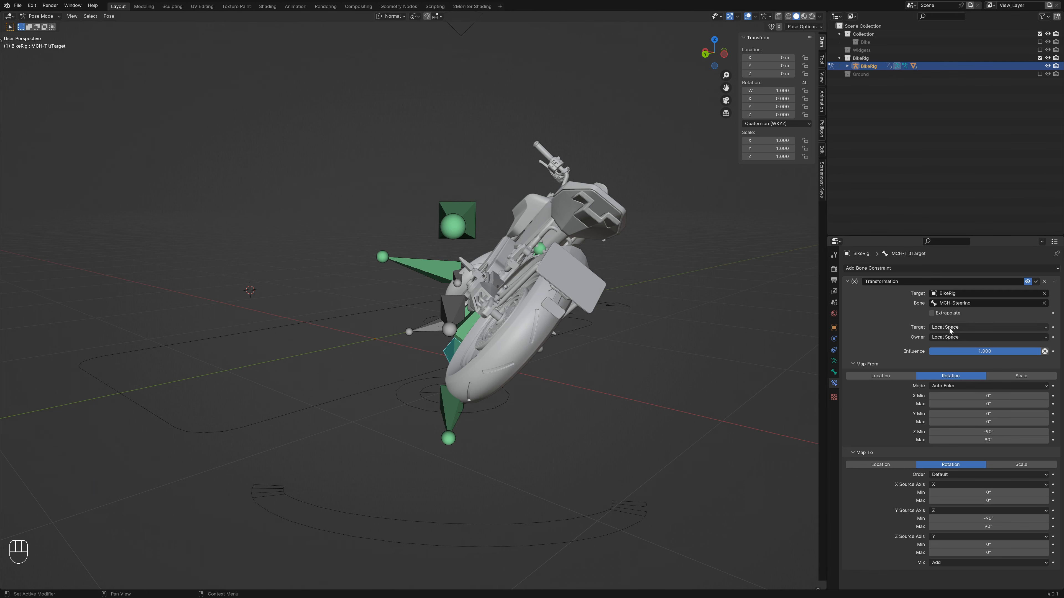
{"action": "middle_click_drag", "start_coordinate": [565, 342], "coordinate": [486, 340]}
{"action": "middle_click_drag", "start_coordinate": [492, 233], "coordinate": [336, 280]}
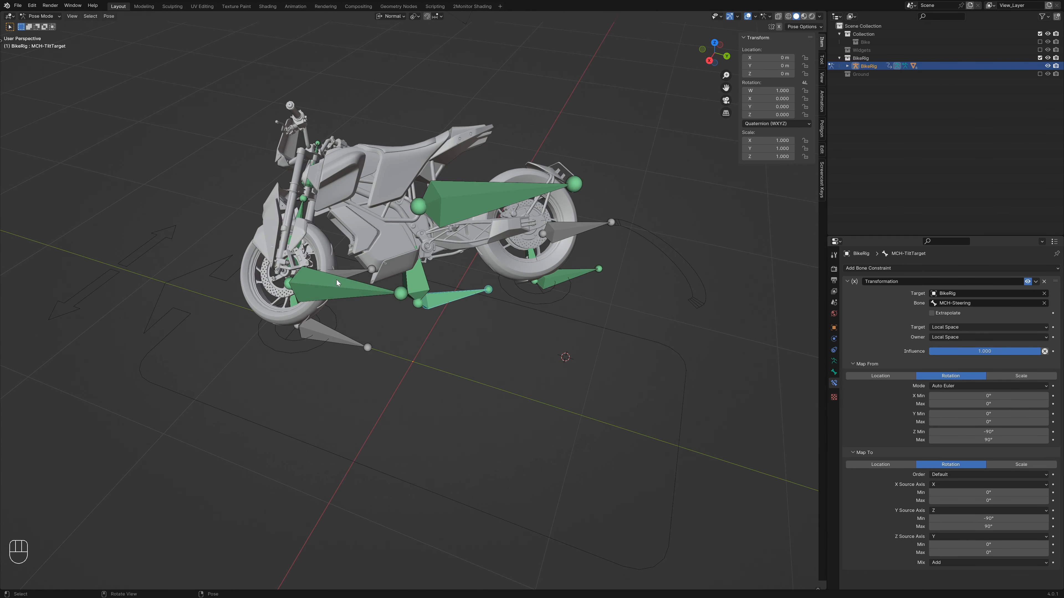
{"action": "left_click", "coordinate": [346, 289]}
{"action": "middle_click_drag", "start_coordinate": [564, 342], "coordinate": [595, 335]}
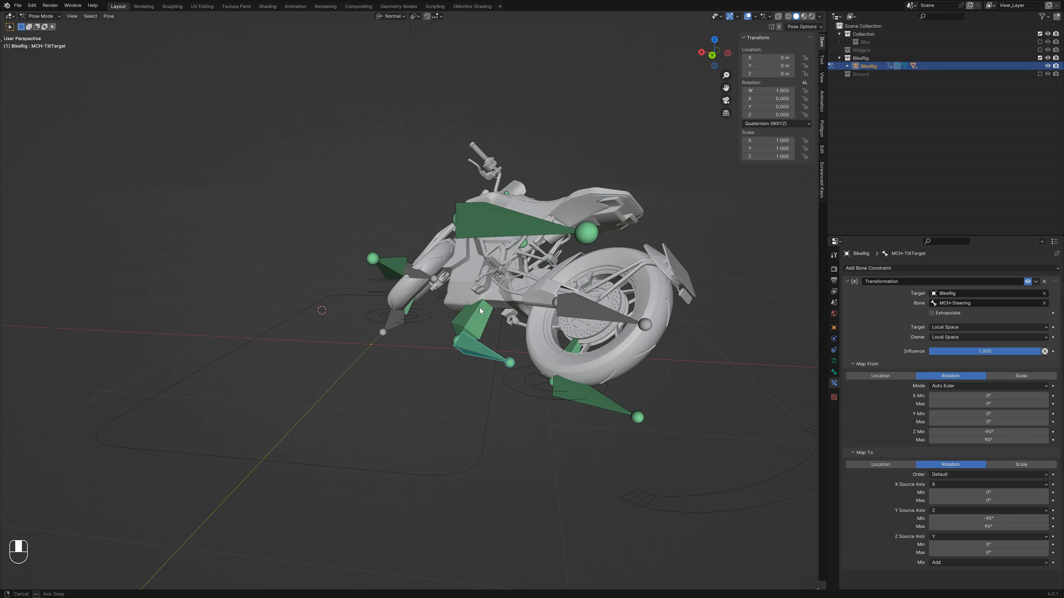
Step: Set both the target and owner spaces of MCH-TiltTarget's Transformation constraint to Local With Parent
{"action": "left_click", "coordinate": [964, 327]}
{"action": "left_click", "coordinate": [963, 367]}
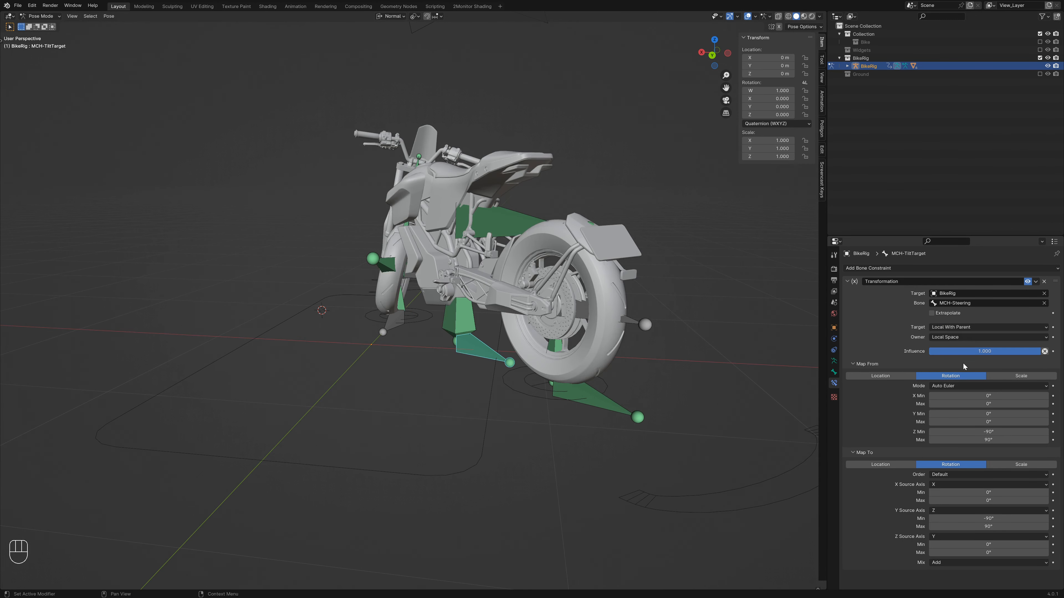
{"action": "left_click", "coordinate": [959, 337]}
{"action": "left_click", "coordinate": [963, 377]}
Step: Inspect the drifted bike from the front side and check the Damped Track constraint on MCH-Steering
{"action": "middle_click_drag", "start_coordinate": [429, 396], "coordinate": [494, 330], "text": "alt"}
{"action": "key", "text": "alt+a"}
{"action": "middle_click_drag", "start_coordinate": [417, 364], "coordinate": [479, 330]}
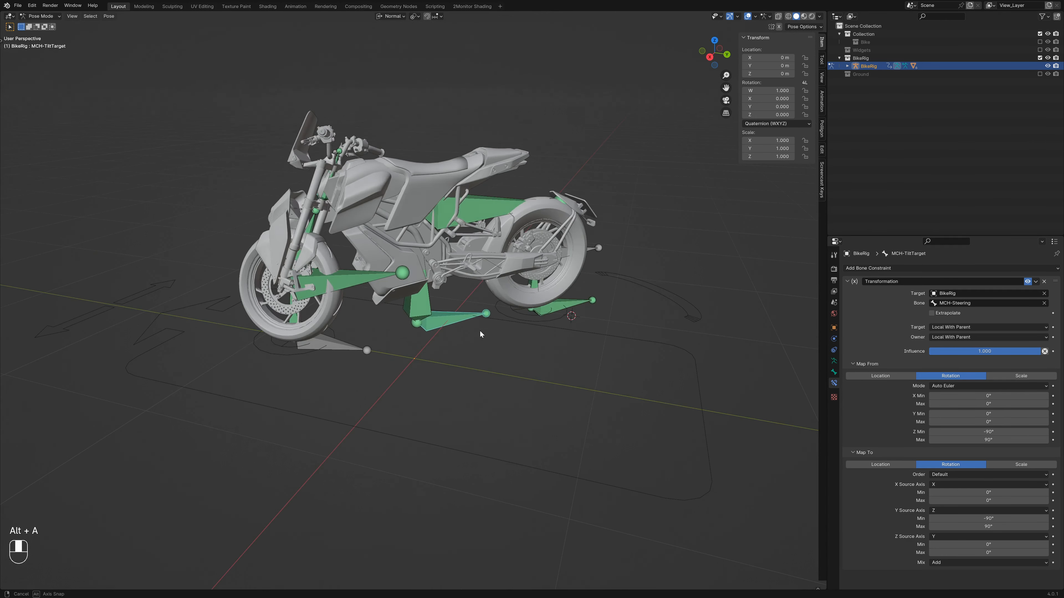
{"action": "left_click", "coordinate": [333, 281]}
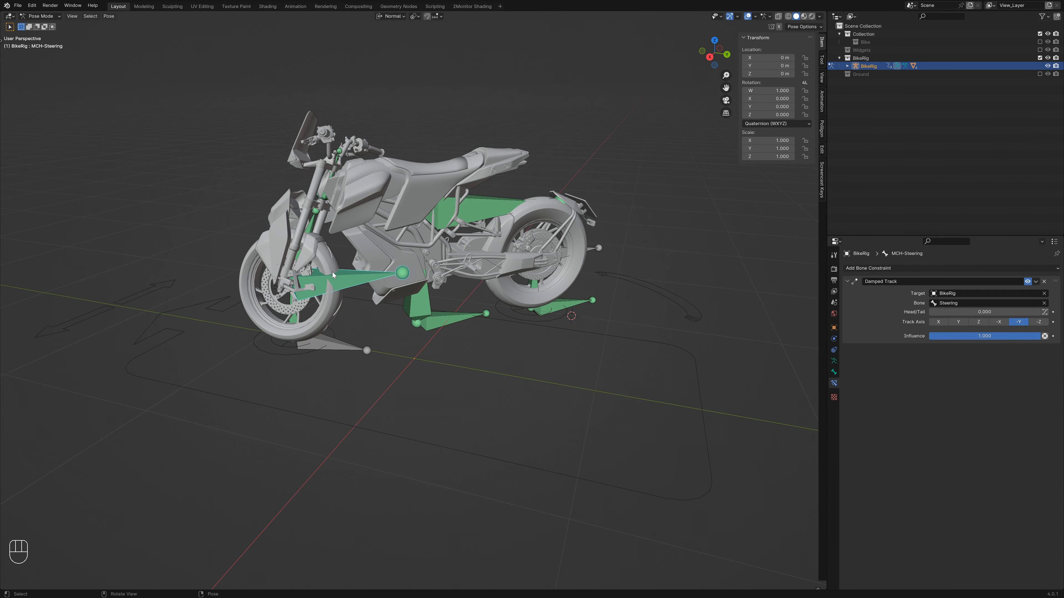
{"action": "middle_click_drag", "start_coordinate": [296, 282], "coordinate": [379, 303]}
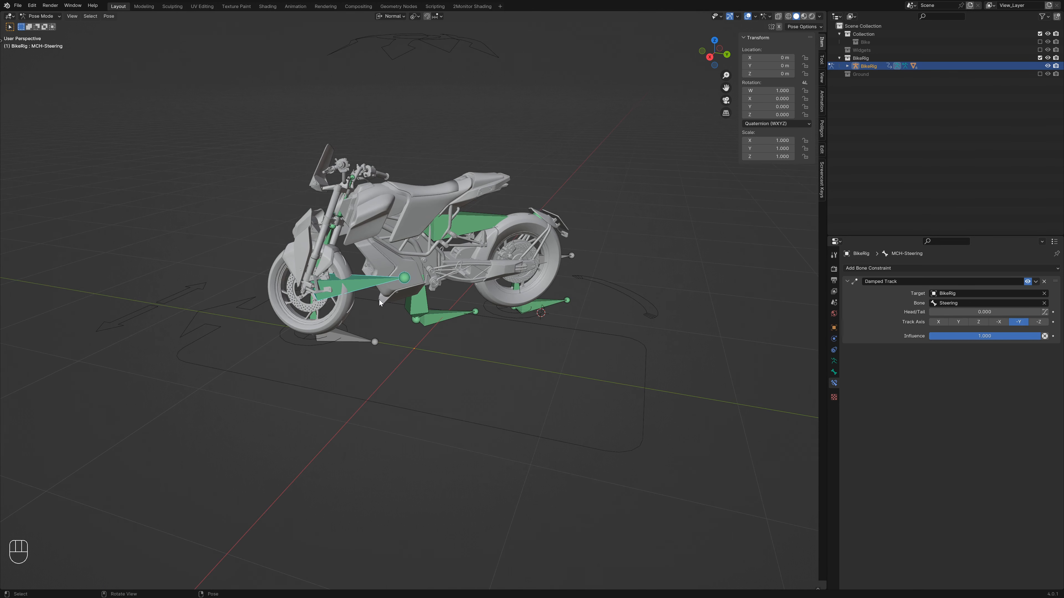
Step: Clear the test rotation on the Drift control
{"action": "left_click", "coordinate": [649, 316]}
{"action": "key", "text": "alt+r"}
{"action": "middle_click_drag", "start_coordinate": [649, 318], "coordinate": [449, 426]}
Step: Test-rotate the Root control about Z and test-move the Steering control, cancelling both transforms
{"action": "left_click", "coordinate": [462, 461]}
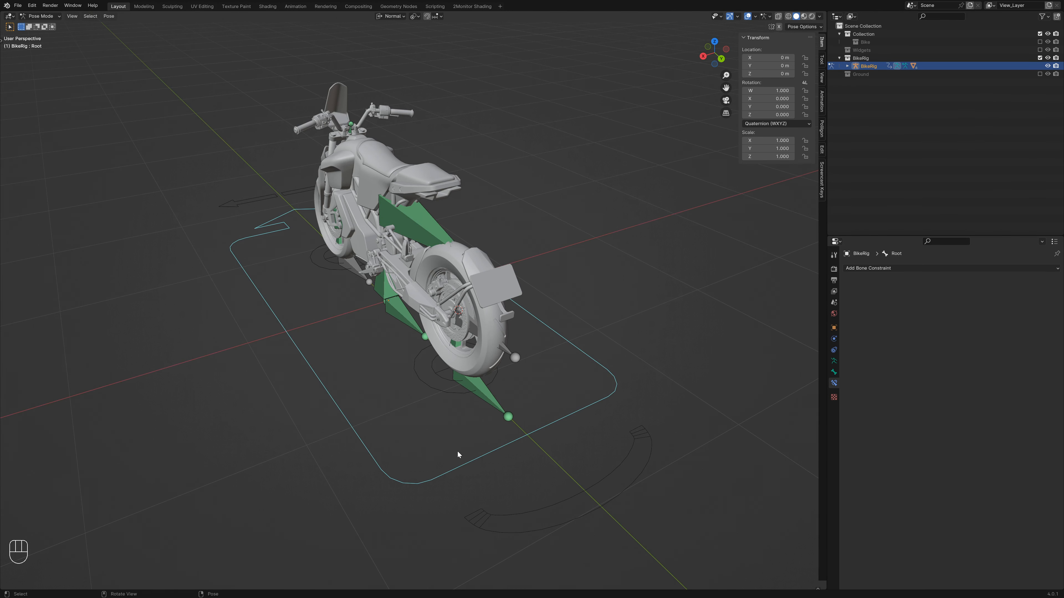
{"action": "key", "text": "r"}
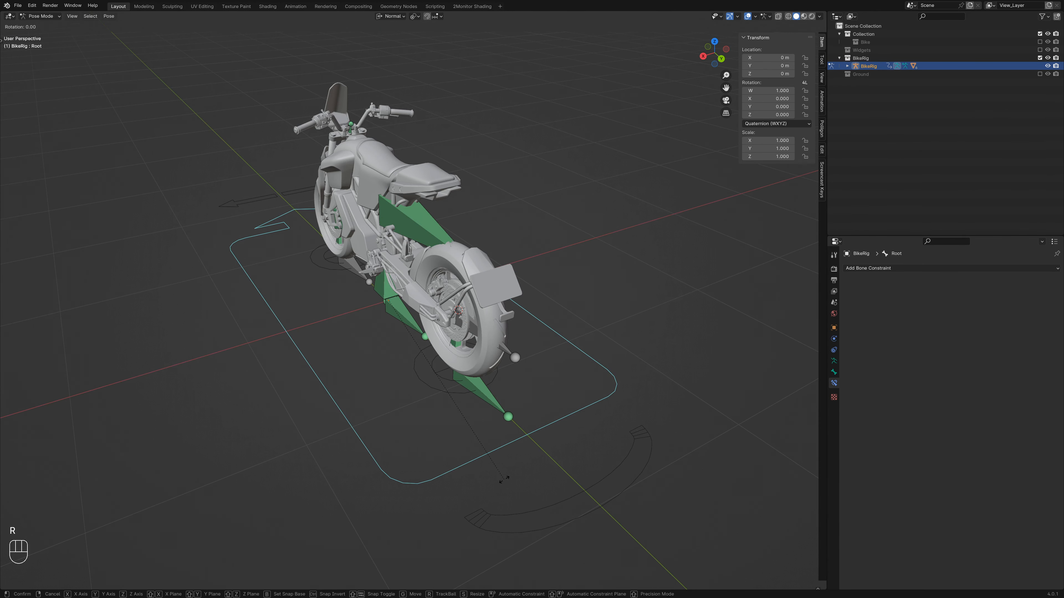
{"action": "key", "text": "z"}
{"action": "right_click", "coordinate": [504, 483]}
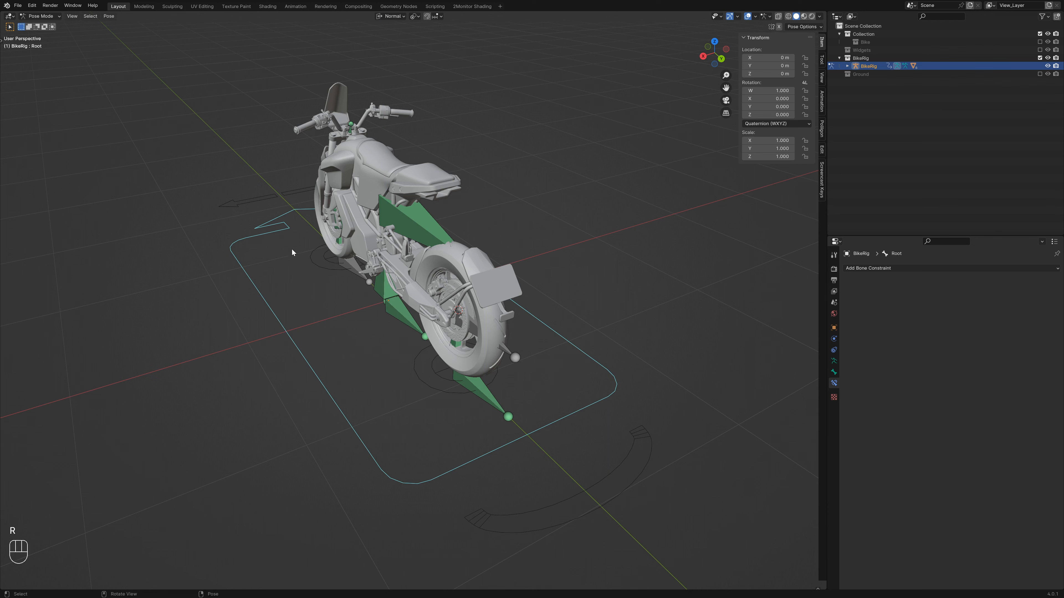
{"action": "left_click", "coordinate": [281, 199]}
{"action": "key", "text": "g"}
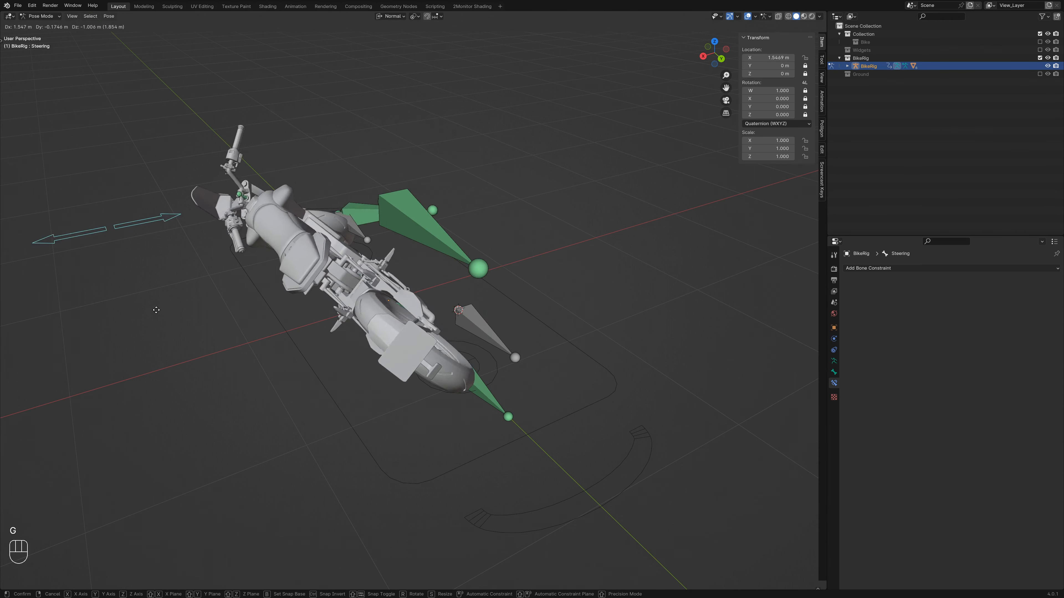
{"action": "right_click", "coordinate": [459, 270]}
Step: Test-rotate the Drift control about Z and test-move the Root control in the ground plane, cancelling both transforms
{"action": "left_click", "coordinate": [588, 515]}
{"action": "key", "text": "r"}
{"action": "key", "text": "z"}
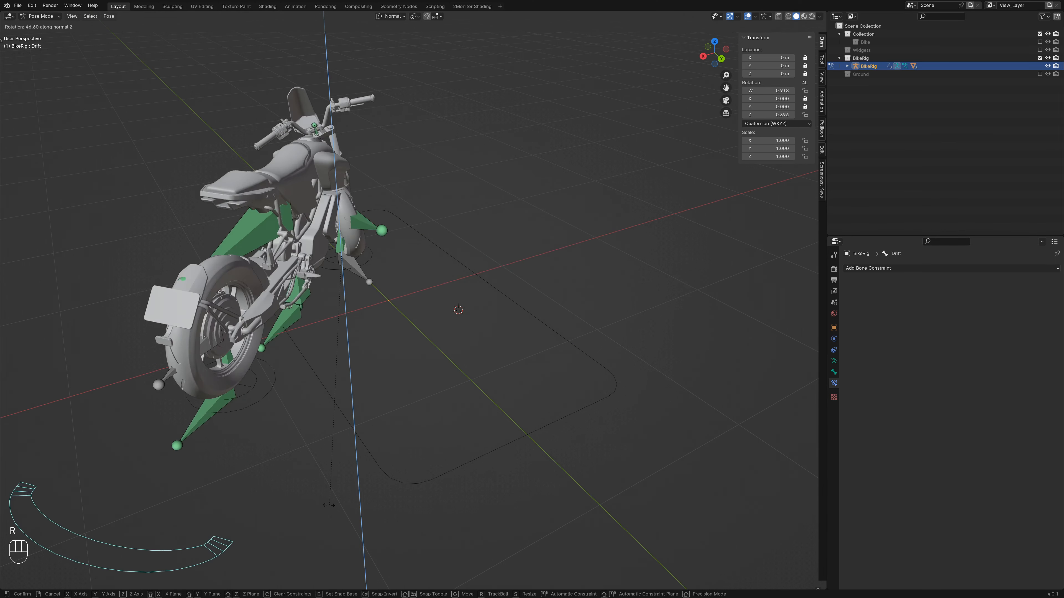
{"action": "right_click", "coordinate": [425, 503]}
{"action": "left_click", "coordinate": [426, 478]}
{"action": "key", "text": "g"}
{"action": "key", "text": "shift+z"}
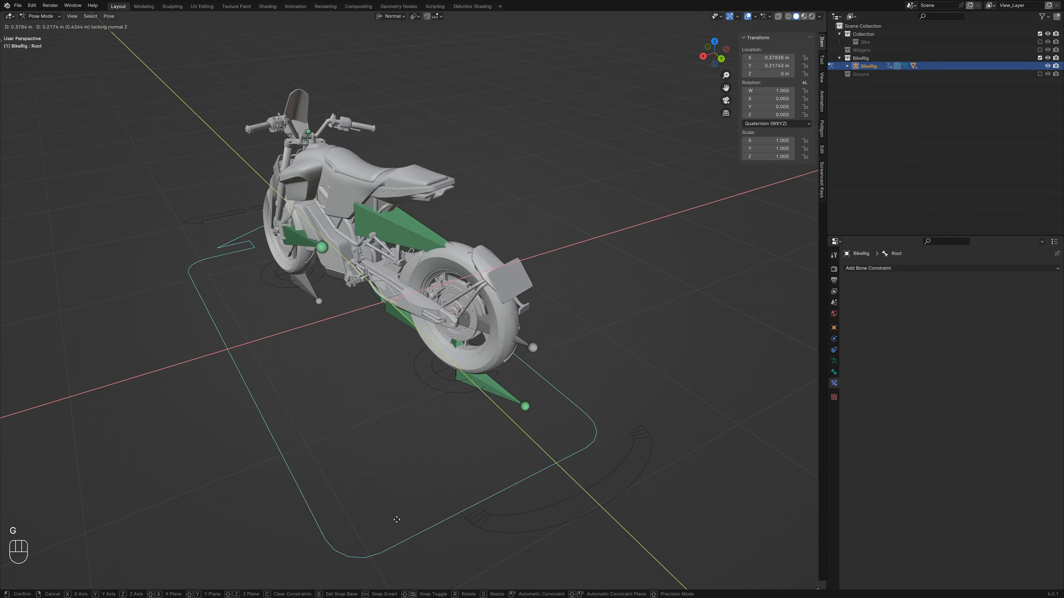
{"action": "right_click", "coordinate": [483, 504]}
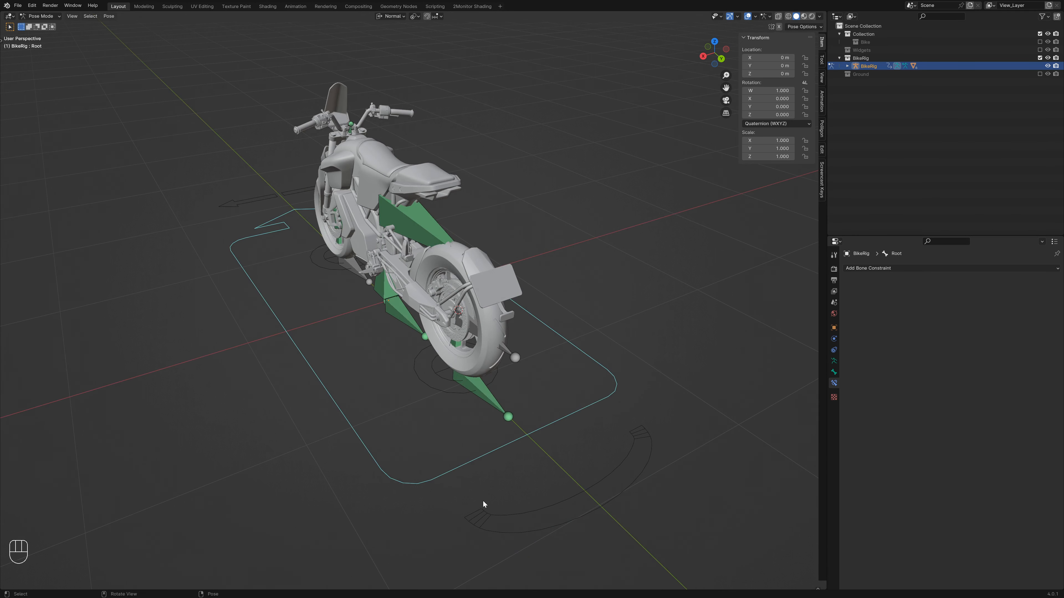
Step: Set Root as the parent of the Drift bone in Edit Mode and return to Pose Mode
{"action": "left_click", "coordinate": [529, 531]}
{"action": "left_click", "coordinate": [834, 372]}
{"action": "key", "text": "Tab"}
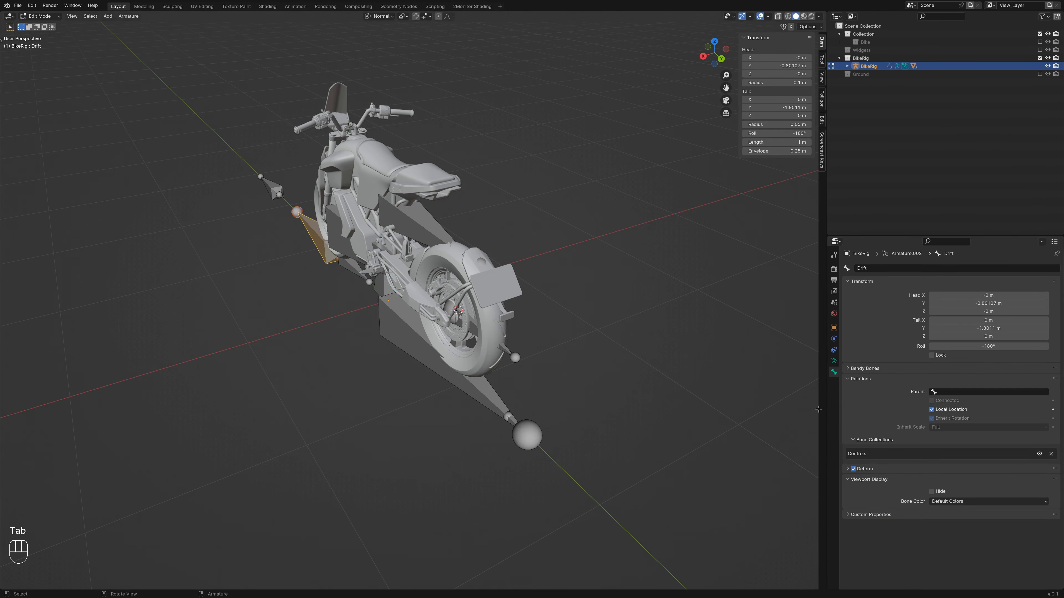
{"action": "left_click", "coordinate": [962, 396]}
{"action": "left_click", "coordinate": [963, 421]}
{"action": "key", "text": "Tab"}
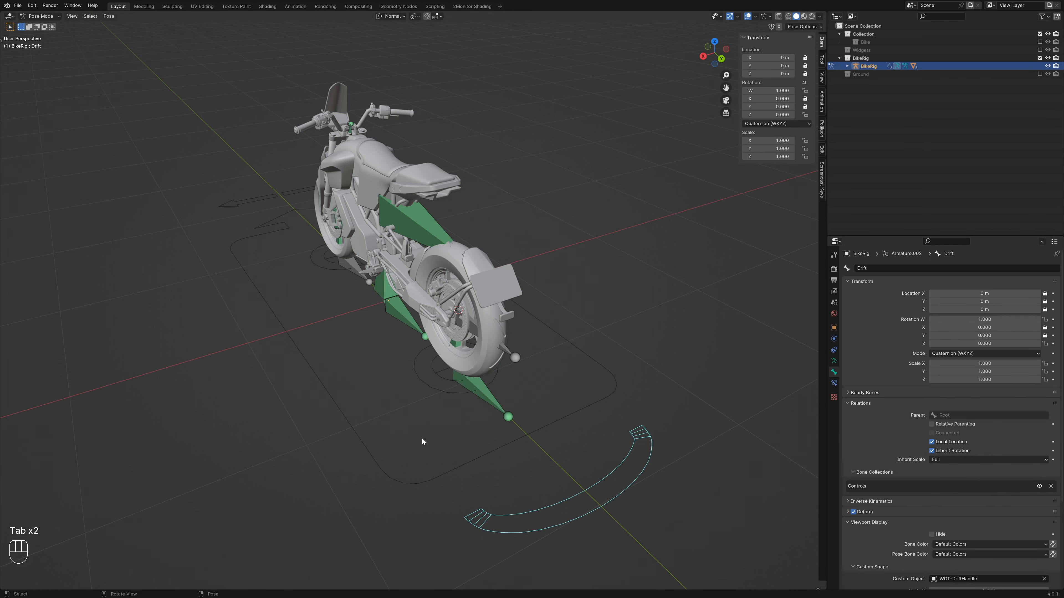
Step: Test-move the Root control and cancel the move, and rotate Root about its local Z axis to check the bike's tilt
{"action": "left_click", "coordinate": [397, 479]}
{"action": "key", "text": "g"}
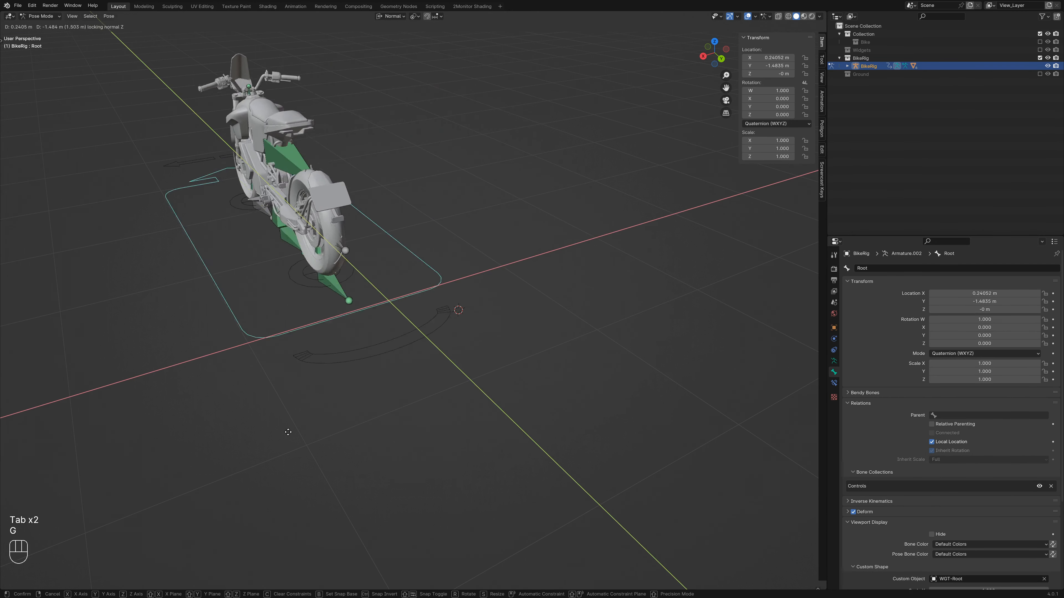
{"action": "right_click", "coordinate": [383, 395]}
{"action": "key", "text": "r"}
{"action": "key", "text": "z"}
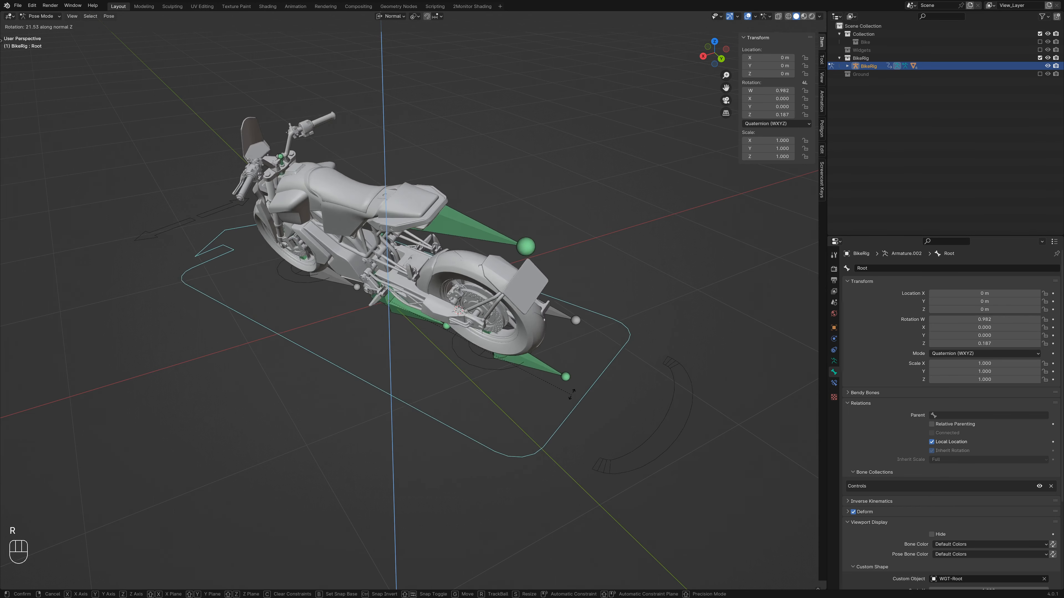
{"action": "left_click", "coordinate": [596, 398]}
{"action": "middle_click_drag", "start_coordinate": [595, 399], "coordinate": [501, 381]}
{"action": "middle_click_drag", "start_coordinate": [590, 345], "coordinate": [634, 371], "text": "shift"}
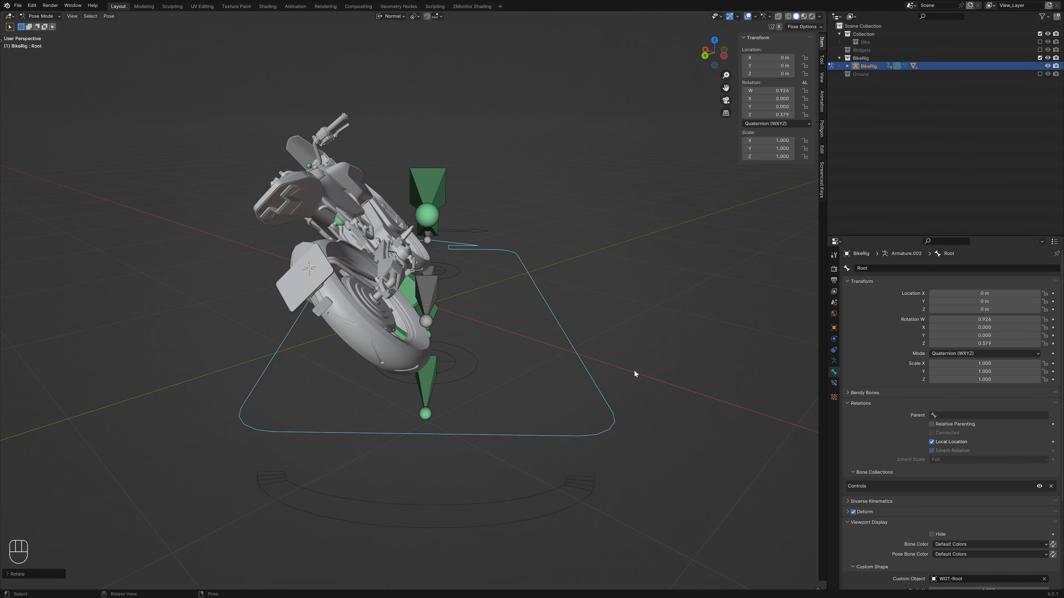
Step: Examine the bone constraints of MCH-TiltTarget and MCH-Steering, and test-rotate MCH-Steering from the top view, cancelling the rotation
{"action": "left_click", "coordinate": [433, 313]}
{"action": "left_click", "coordinate": [834, 383]}
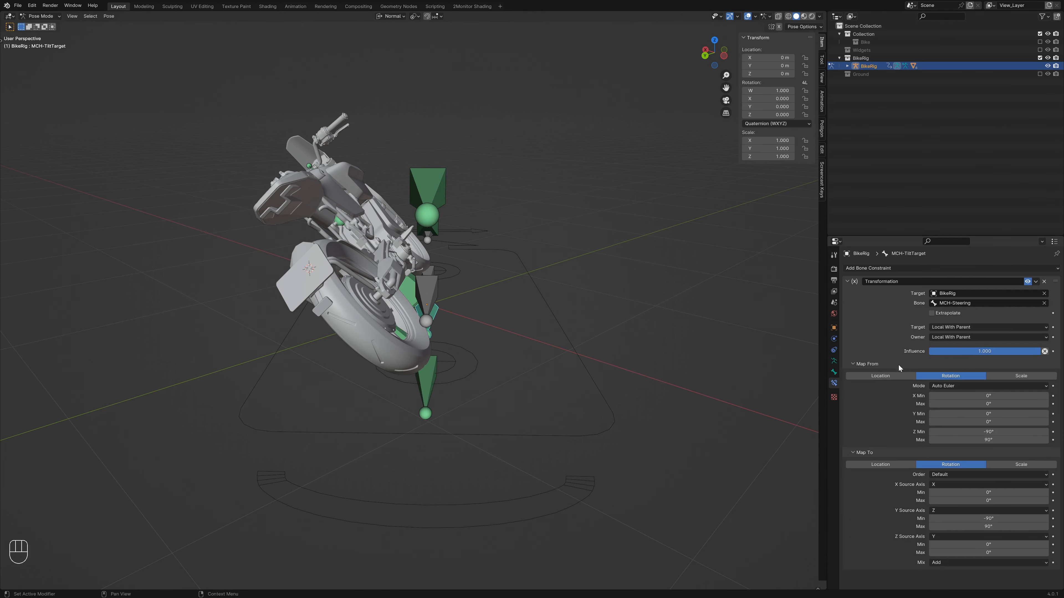
{"action": "middle_click_drag", "start_coordinate": [460, 397], "coordinate": [484, 372]}
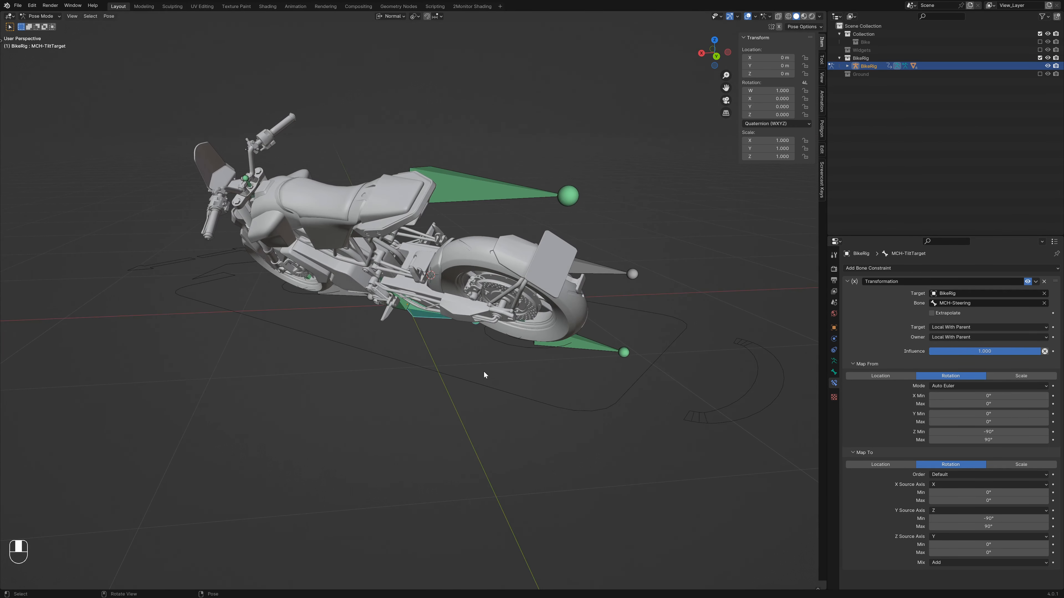
{"action": "middle_click_drag", "start_coordinate": [440, 259], "coordinate": [480, 298]}
{"action": "left_click", "coordinate": [537, 252]}
{"action": "key", "text": "KP_7"}
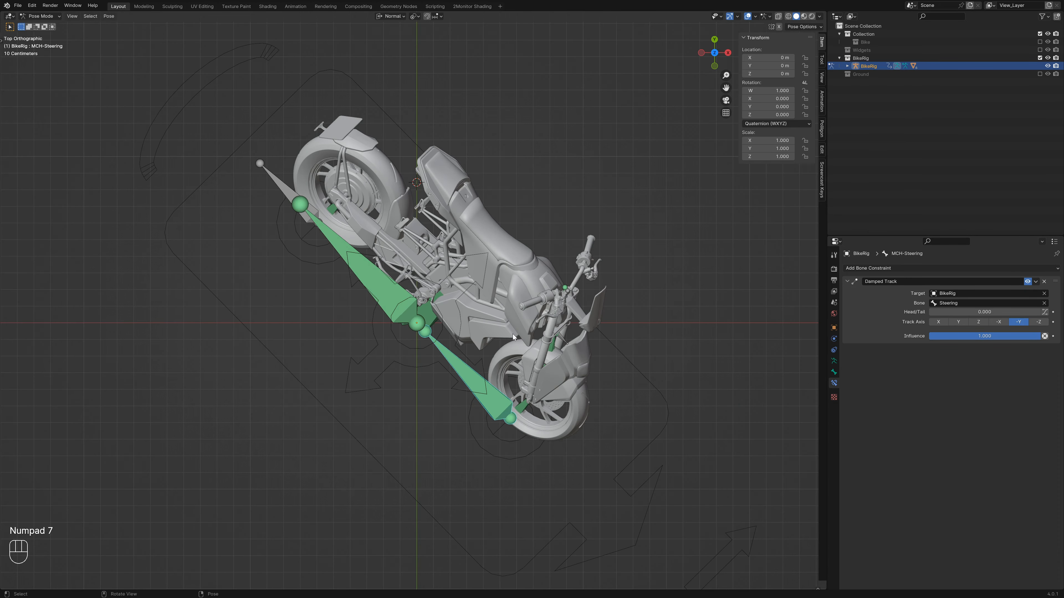
{"action": "key", "text": "r"}
{"action": "right_click", "coordinate": [473, 349]}
{"action": "middle_click_drag", "start_coordinate": [450, 402], "coordinate": [452, 347]}
Step: Inspect MCH-Steering's Damped Track constraint with Root rotated, and clear the Root control's rotation
{"action": "left_click", "coordinate": [355, 417]}
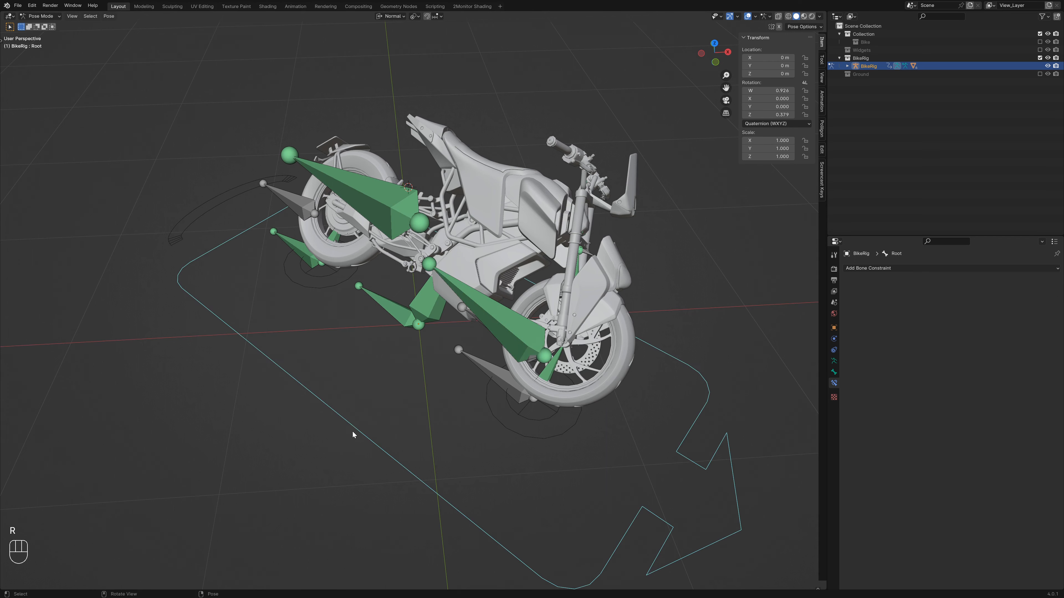
{"action": "middle_click_drag", "start_coordinate": [352, 432], "coordinate": [388, 404]}
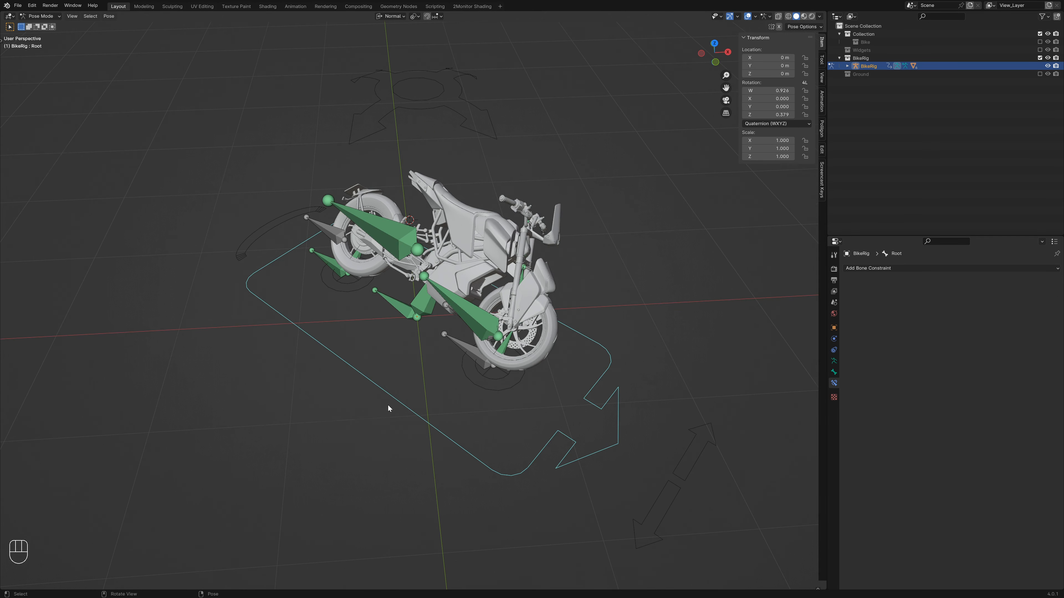
{"action": "left_click", "coordinate": [496, 347]}
{"action": "middle_click_drag", "start_coordinate": [496, 347], "coordinate": [515, 272]}
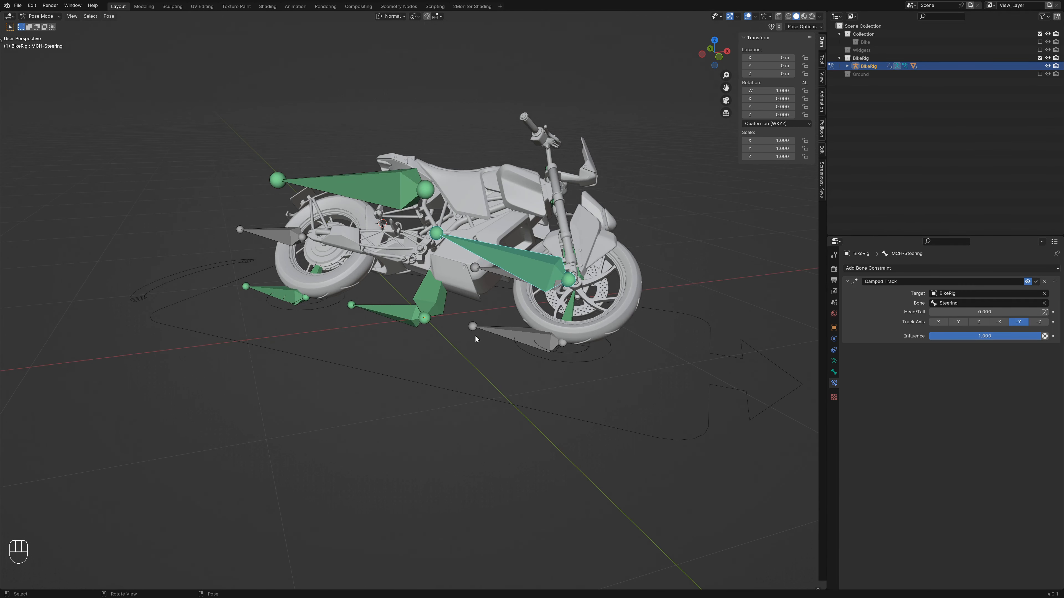
{"action": "left_click", "coordinate": [453, 390]}
{"action": "key", "text": "alt+r"}
Step: Test-rotate Root about Z before and after checking MCH-TiltTarget's Transformation constraint, cancelling both rotations
{"action": "key", "text": "r"}
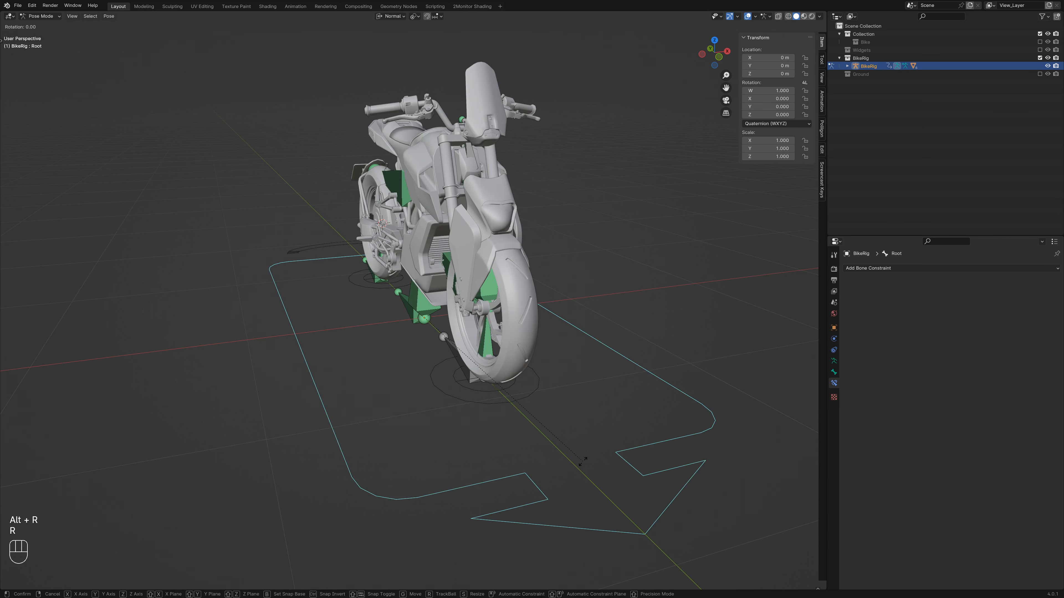
{"action": "key", "text": "z"}
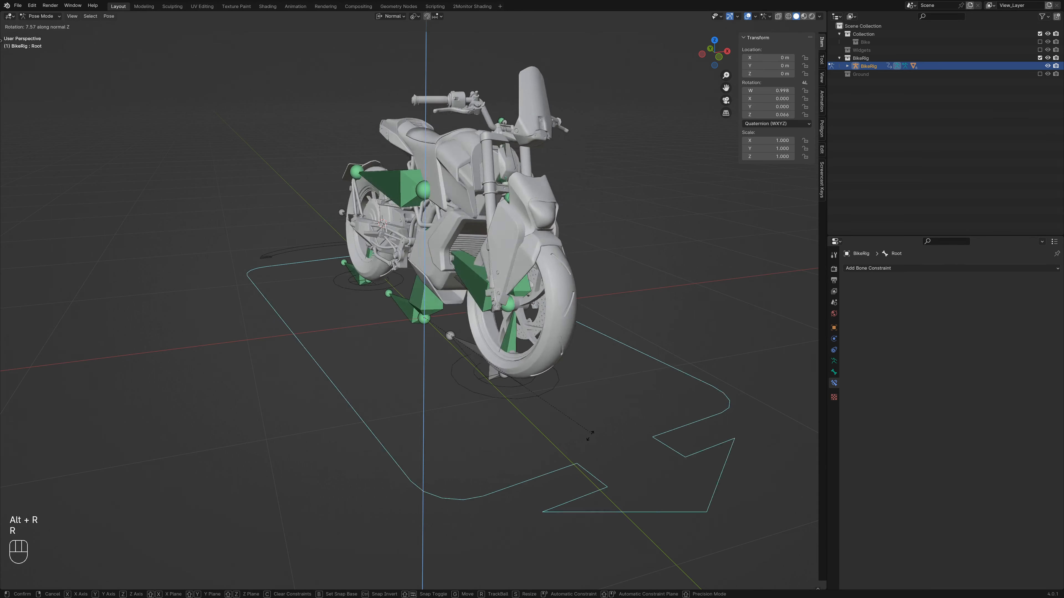
{"action": "right_click", "coordinate": [495, 489]}
{"action": "middle_click_drag", "start_coordinate": [495, 490], "coordinate": [399, 310]}
{"action": "left_click", "coordinate": [414, 307]}
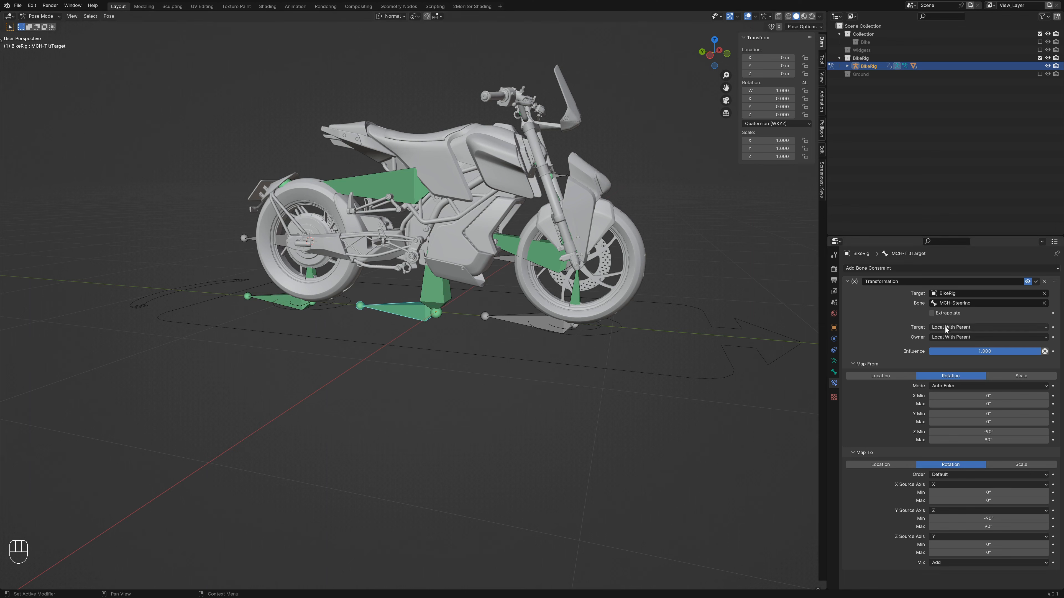
{"action": "left_click", "coordinate": [699, 377]}
{"action": "key", "text": "r"}
{"action": "key", "text": "z"}
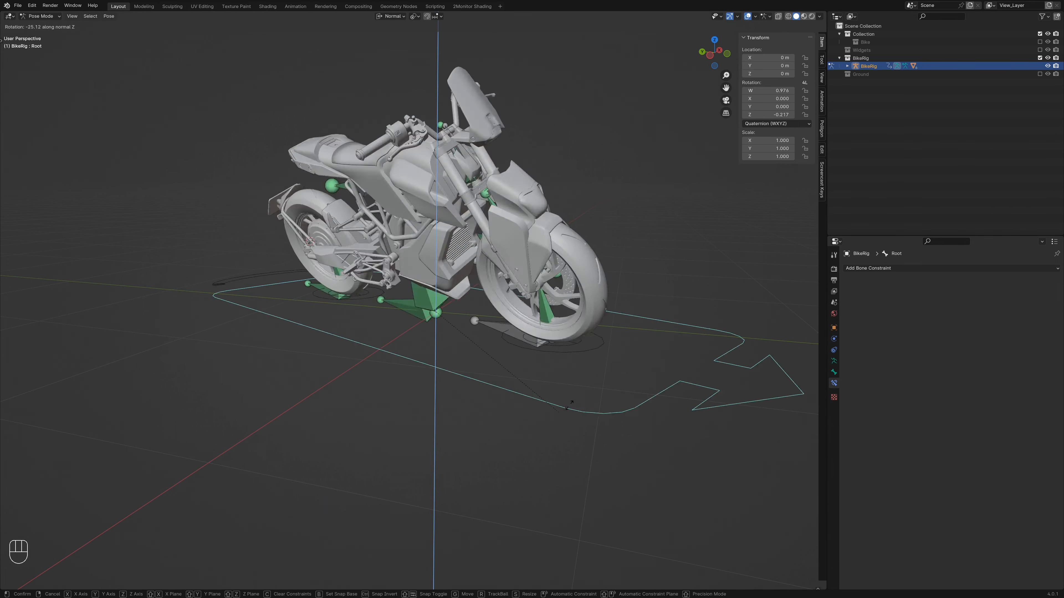
{"action": "key", "text": "Escape"}
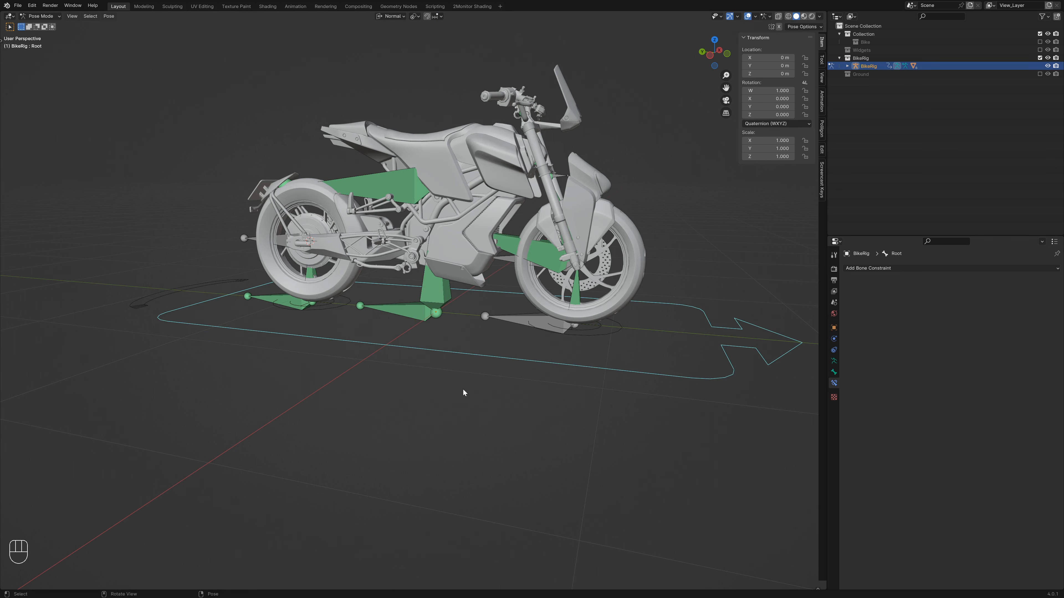
Step: Collapse MCH-TiltTarget's existing Transformation constraint and add a second Transformation constraint to the bone
{"action": "left_click", "coordinate": [415, 303]}
{"action": "left_click", "coordinate": [849, 282]}
{"action": "left_click", "coordinate": [861, 270]}
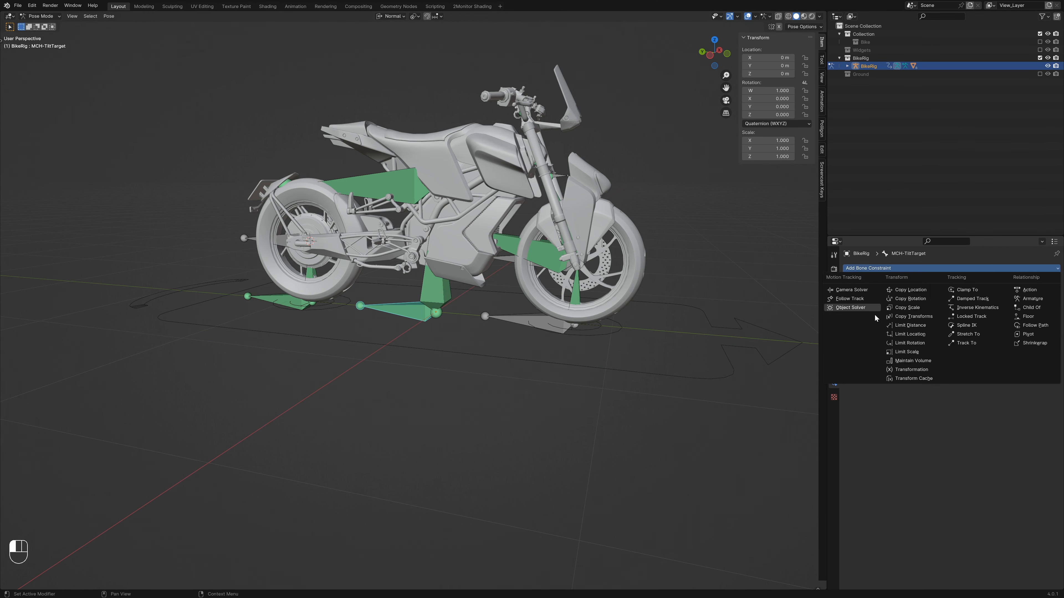
{"action": "left_click", "coordinate": [902, 370]}
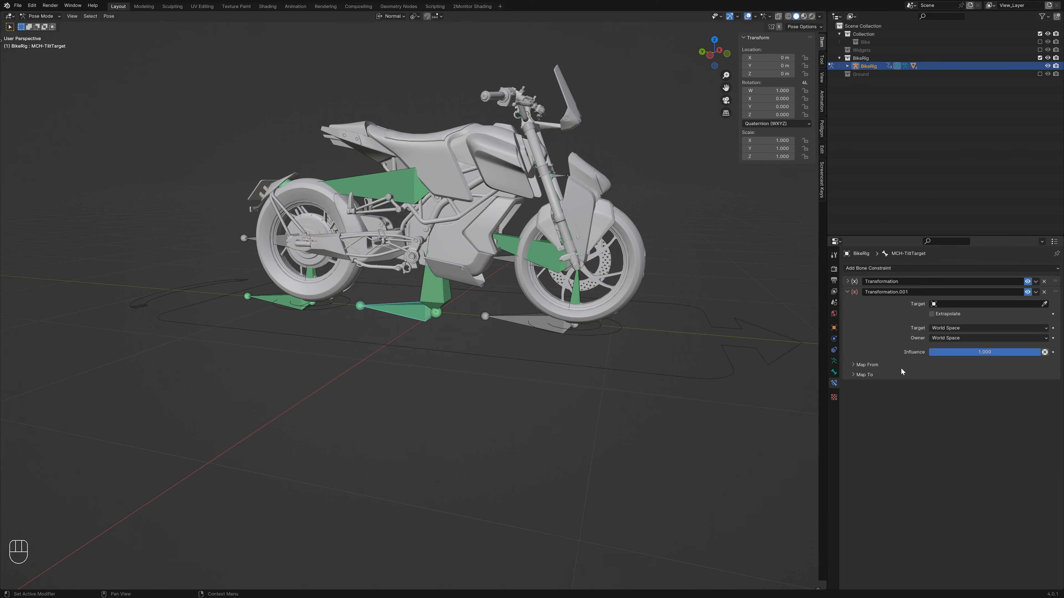
Step: Set the second Transformation constraint's target to BikeRig and its bone to Root
{"action": "middle_click_drag", "start_coordinate": [532, 349], "coordinate": [543, 361]}
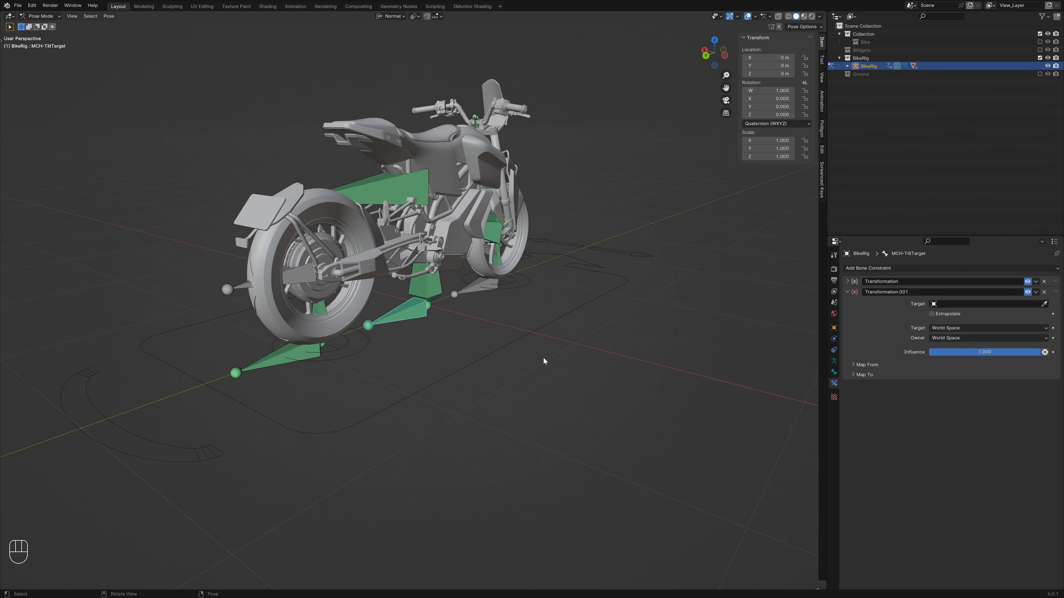
{"action": "left_click", "coordinate": [509, 348]}
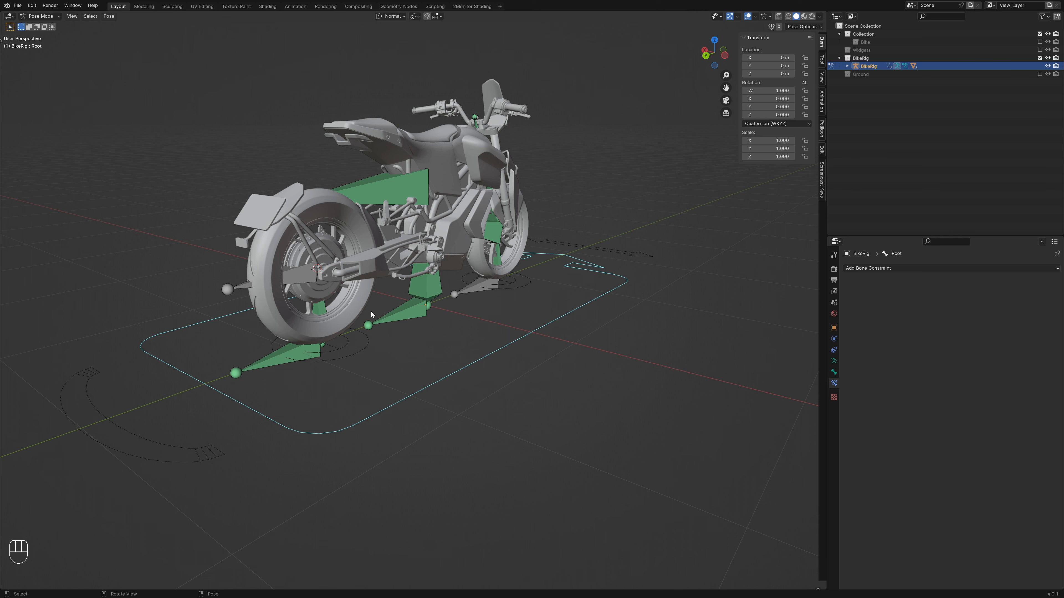
{"action": "left_click", "coordinate": [396, 312]}
{"action": "left_click", "coordinate": [937, 306]}
{"action": "left_click", "coordinate": [946, 316]}
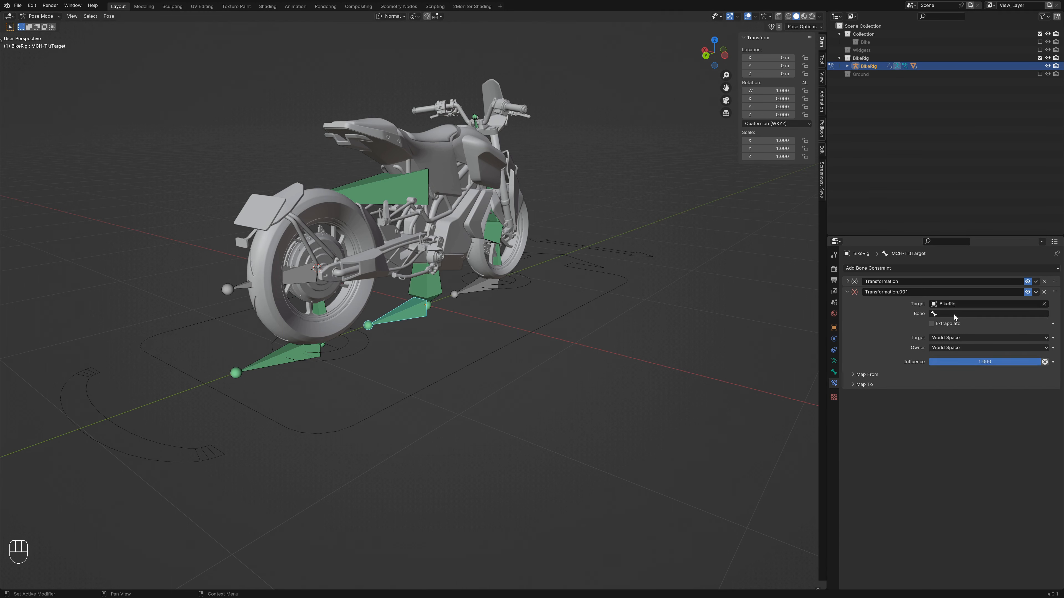
{"action": "left_click", "coordinate": [954, 313]}
{"action": "type", "text": "root"}
{"action": "key", "text": "Return"}
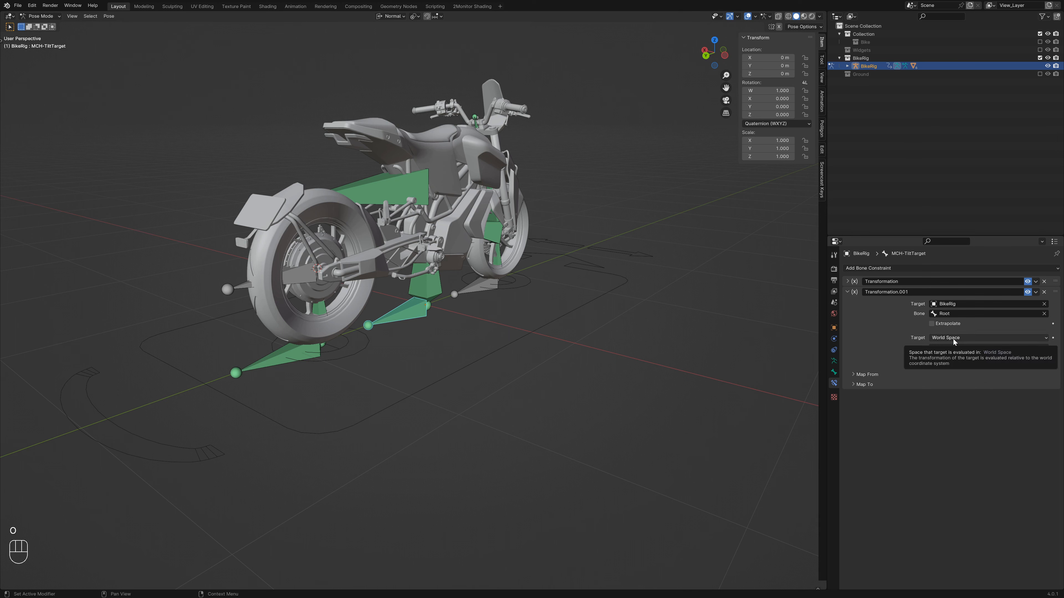
Step: Map the constraint from Rotation to Rotation and set the Map From Z range to Min -90° and Max 90°
{"action": "left_click", "coordinate": [864, 384]}
{"action": "left_click", "coordinate": [866, 374]}
{"action": "left_click", "coordinate": [949, 387]}
{"action": "left_click", "coordinate": [953, 477]}
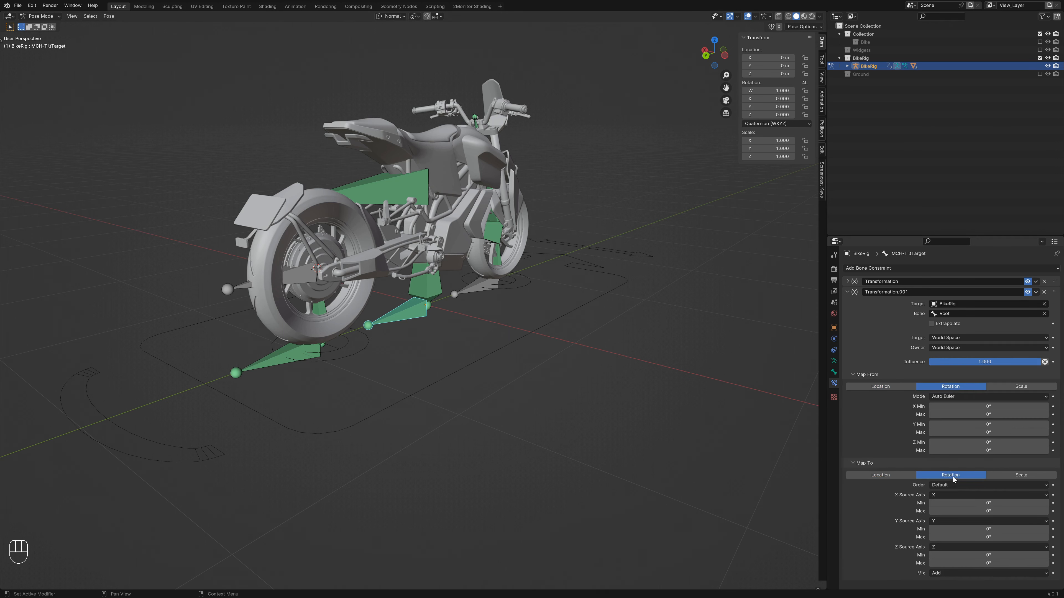
{"action": "left_click", "coordinate": [983, 442]}
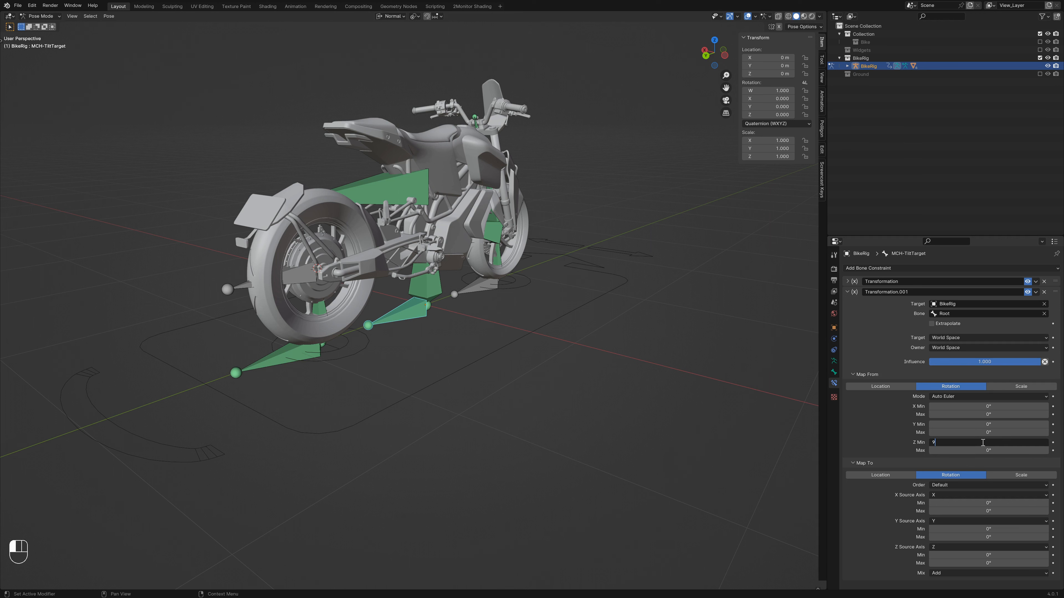
{"action": "type", "text": "-90"}
{"action": "key", "text": "Tab"}
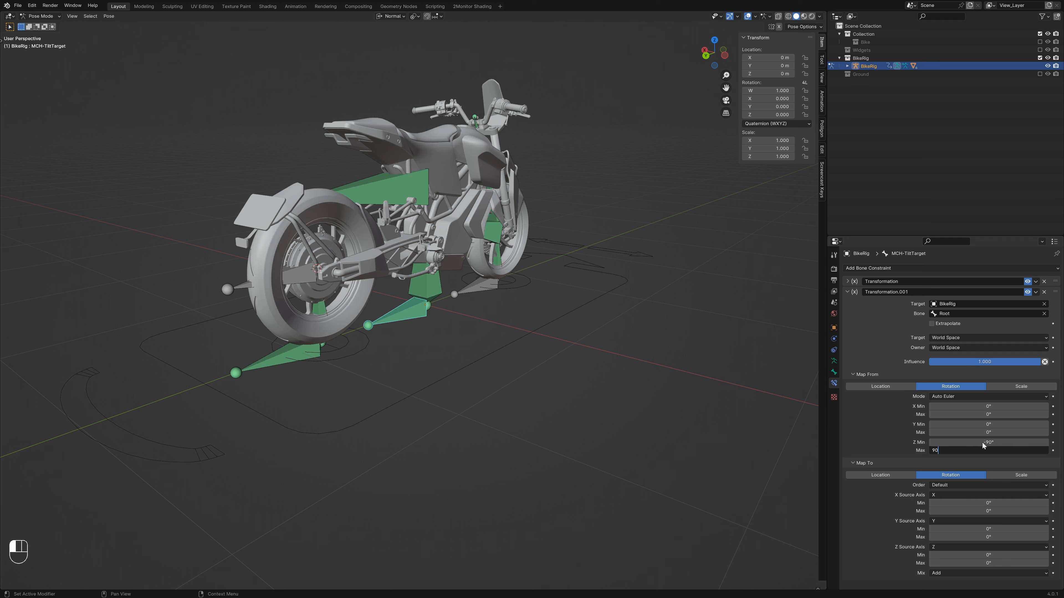
{"action": "type", "text": "90"}
{"action": "key", "text": "Return"}
Step: Set the constraint's Map To Z rotation range to Min 90° and Max -90°
{"action": "left_click", "coordinate": [972, 555]}
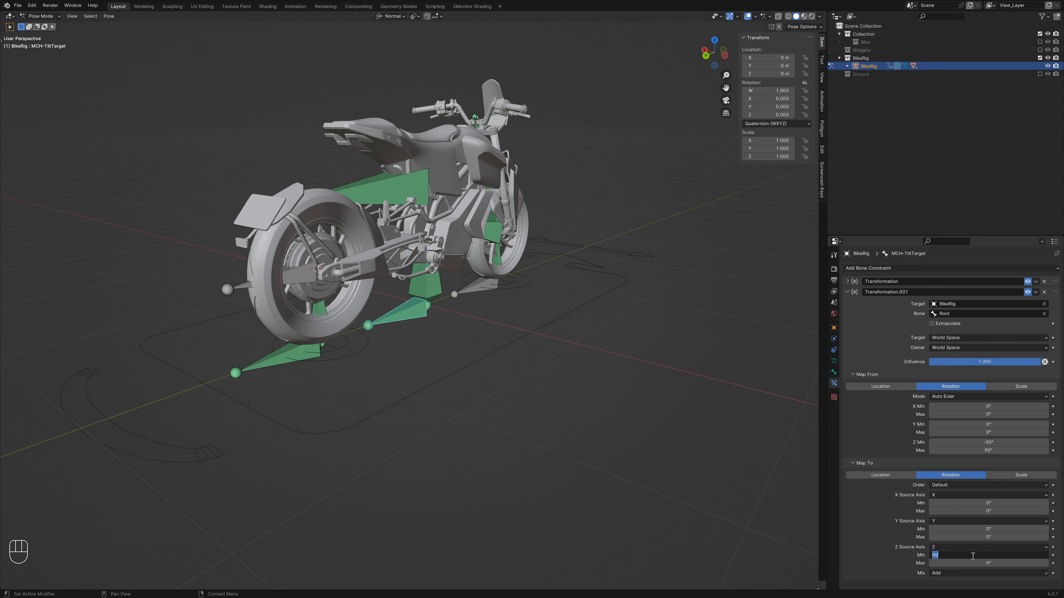
{"action": "key", "text": "Tab"}
{"action": "type", "text": "-90"}
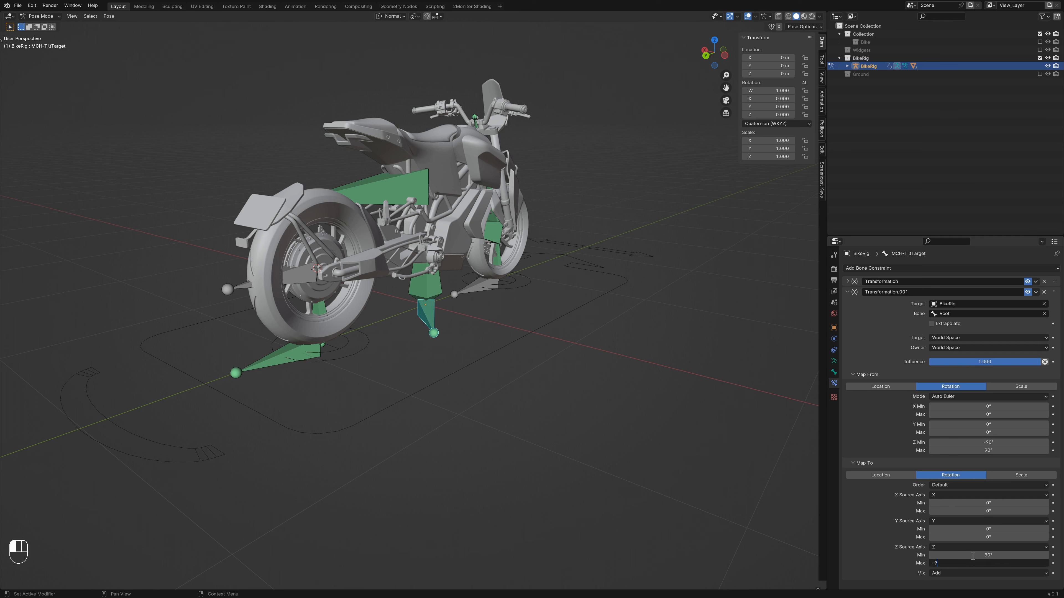
{"action": "key", "text": "Return"}
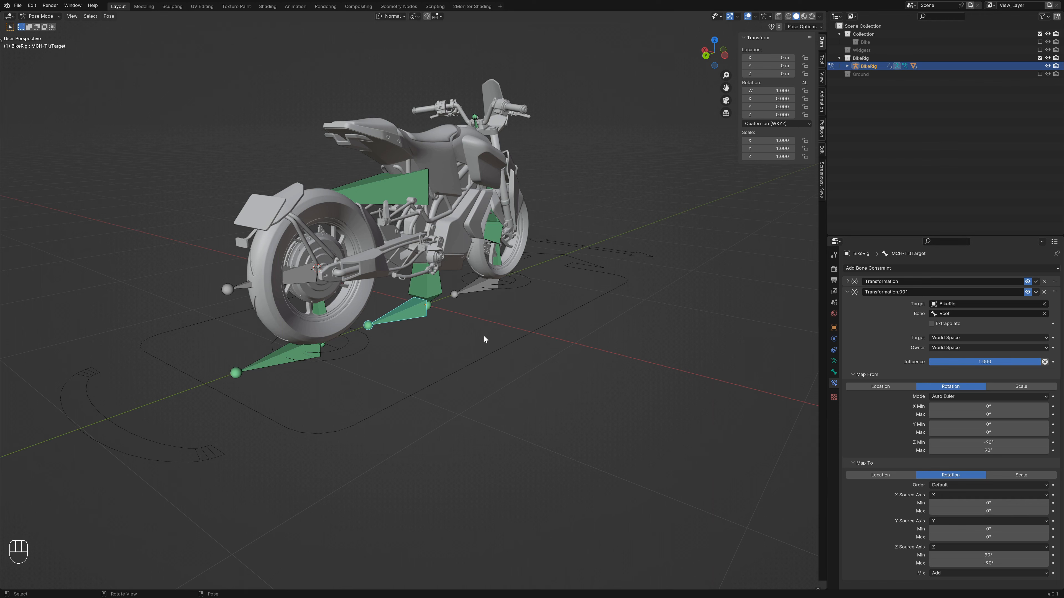
Step: Test-rotate the Root control about Z to check the new mapping, cancelling the rotation
{"action": "left_click", "coordinate": [494, 353]}
{"action": "key", "text": "r"}
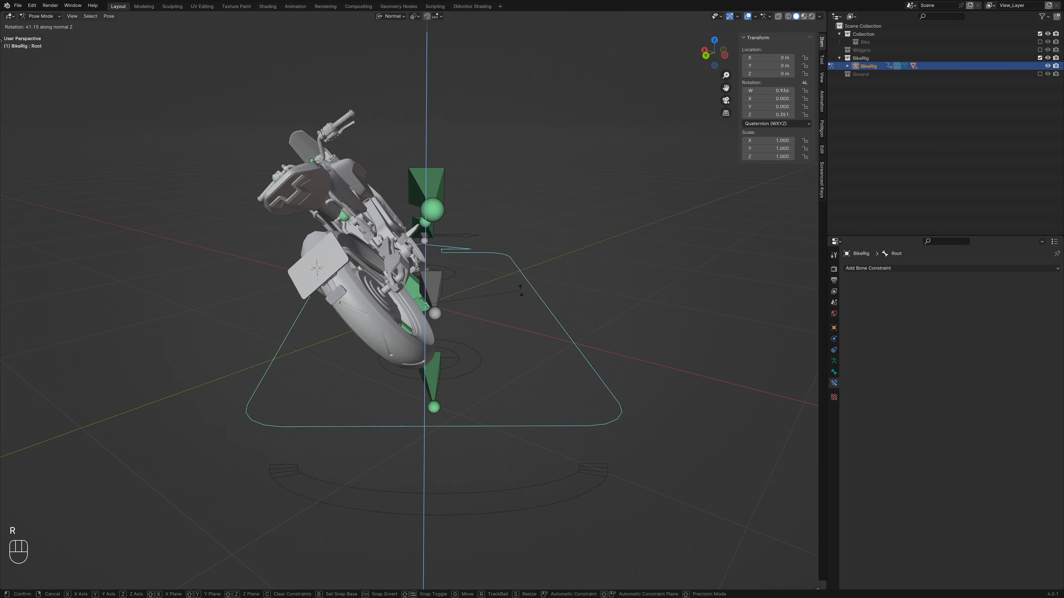
{"action": "right_click", "coordinate": [479, 366]}
Step: Reset the Map To Z rotation Min and Max of MCH-TiltTarget's second Transformation constraint to 0°
{"action": "left_click", "coordinate": [423, 308]}
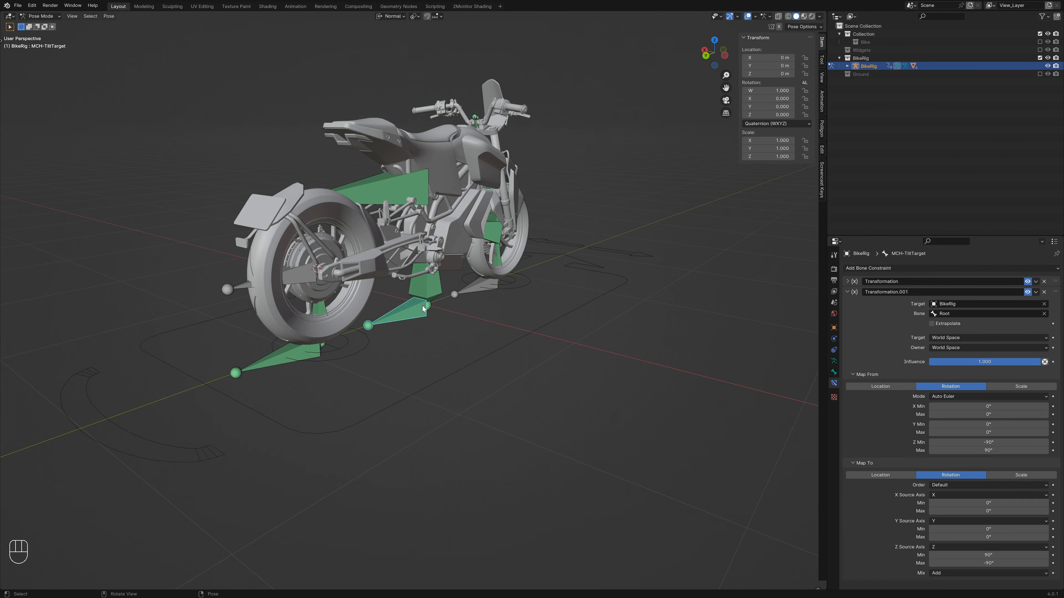
{"action": "left_click_drag", "start_coordinate": [971, 556], "coordinate": [972, 563]}
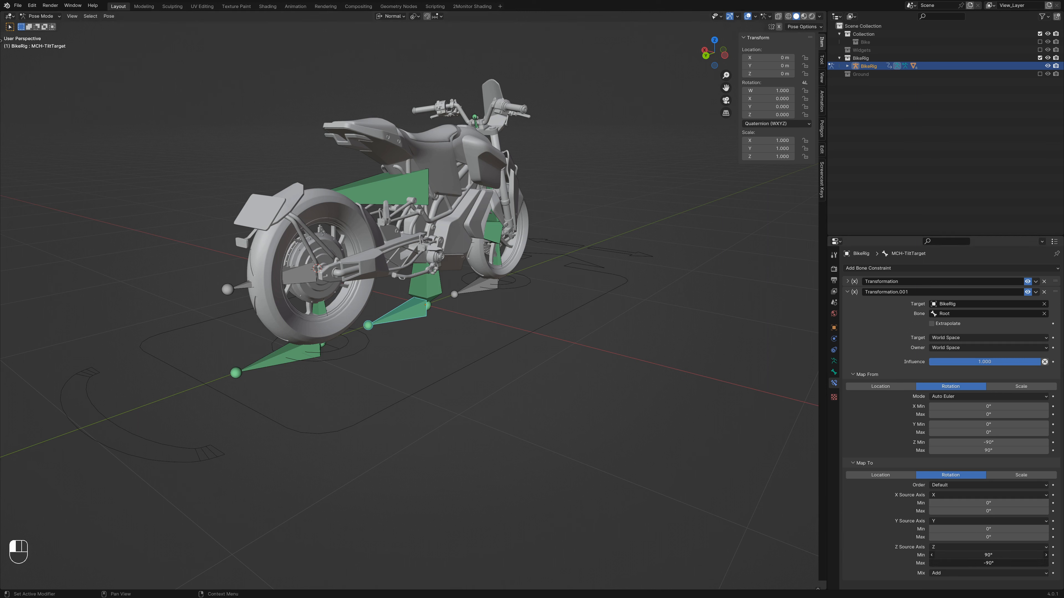
{"action": "key", "text": "Return"}
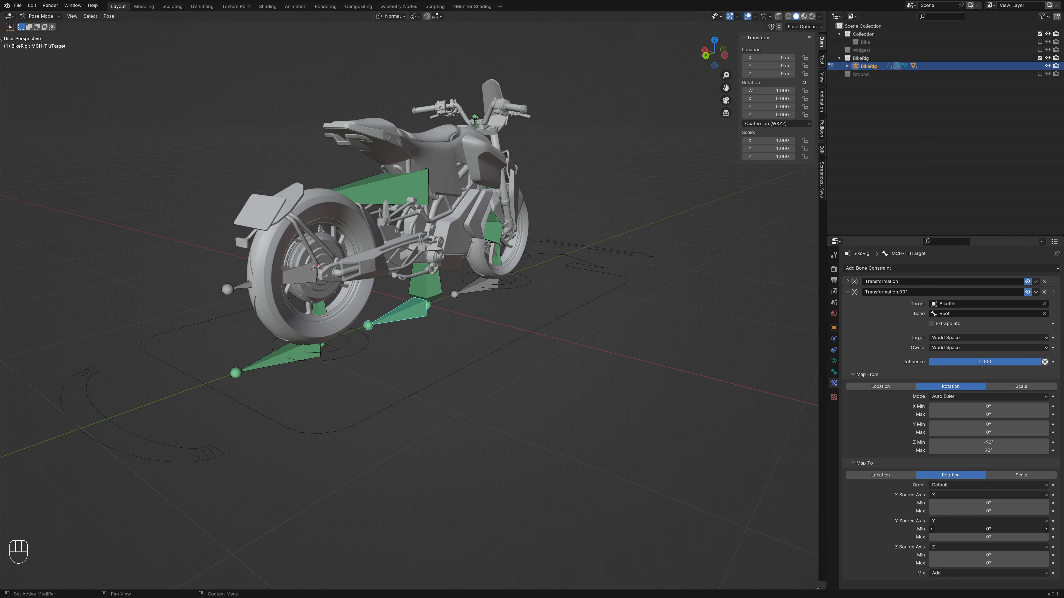
Step: Set the constraint's Map To Y rotation range to Min 90° and Max -90°
{"action": "key", "text": "Tab"}
{"action": "type", "text": "-"}
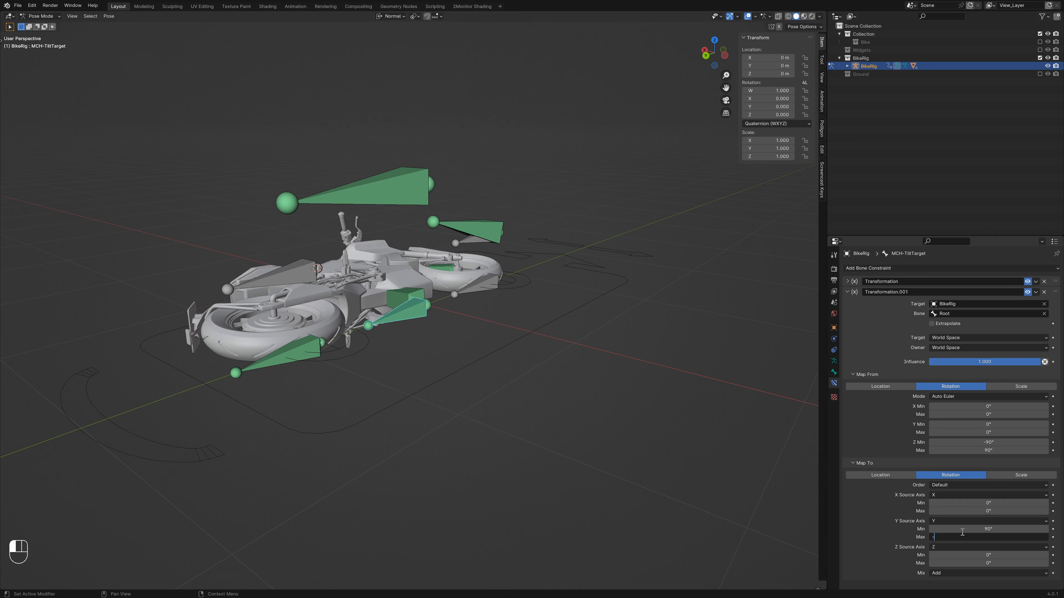
{"action": "type", "text": "90"}
{"action": "left_click", "coordinate": [962, 532]}
Step: Set the constraint's Y Source Axis to Z and its Z Source Axis to Y
{"action": "left_click", "coordinate": [963, 520]}
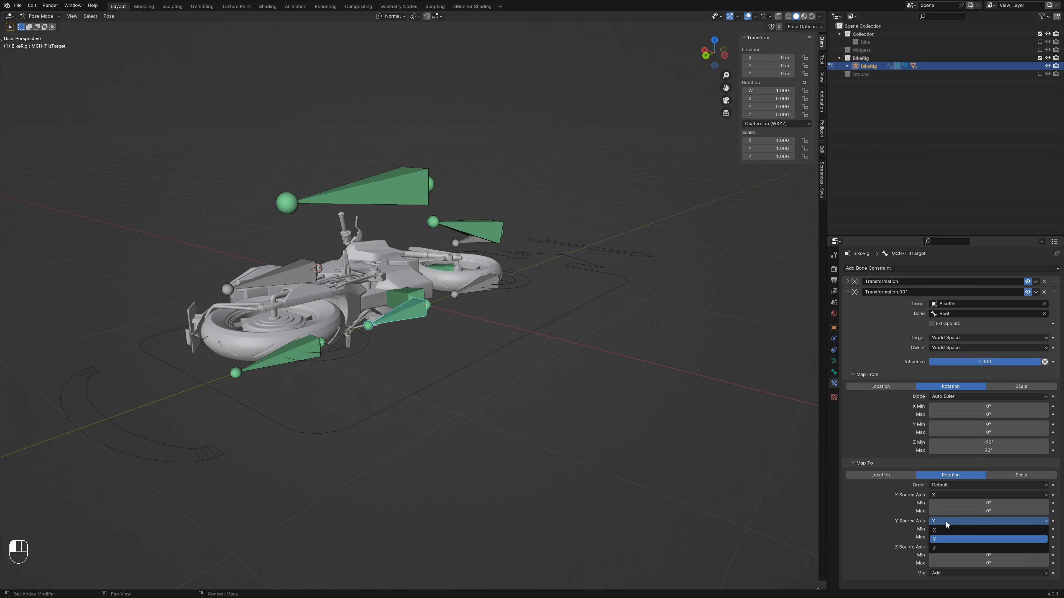
{"action": "left_click", "coordinate": [943, 547]}
{"action": "left_click", "coordinate": [943, 547]}
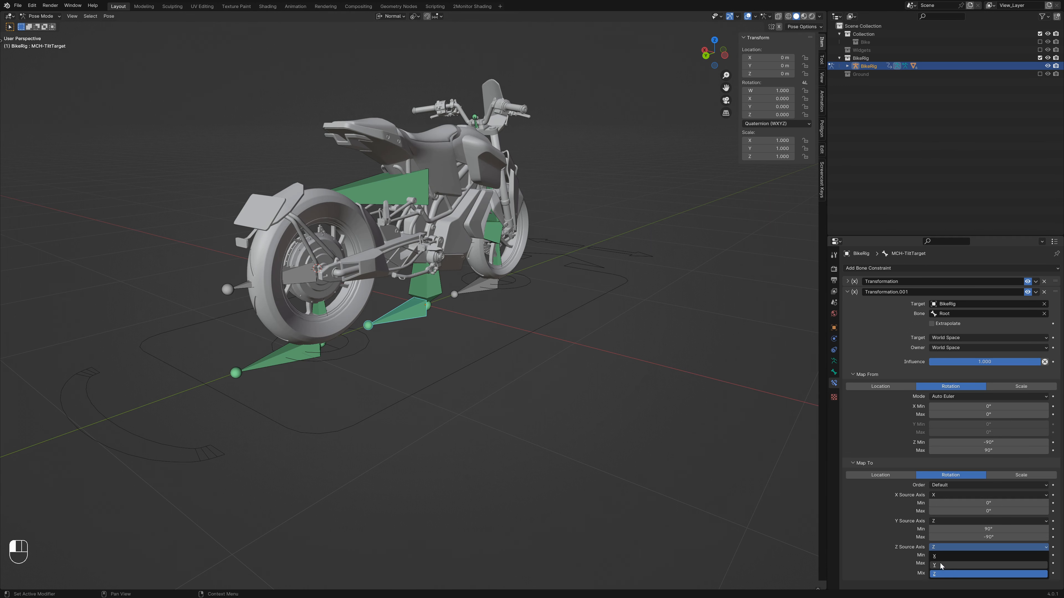
{"action": "left_click", "coordinate": [940, 565]}
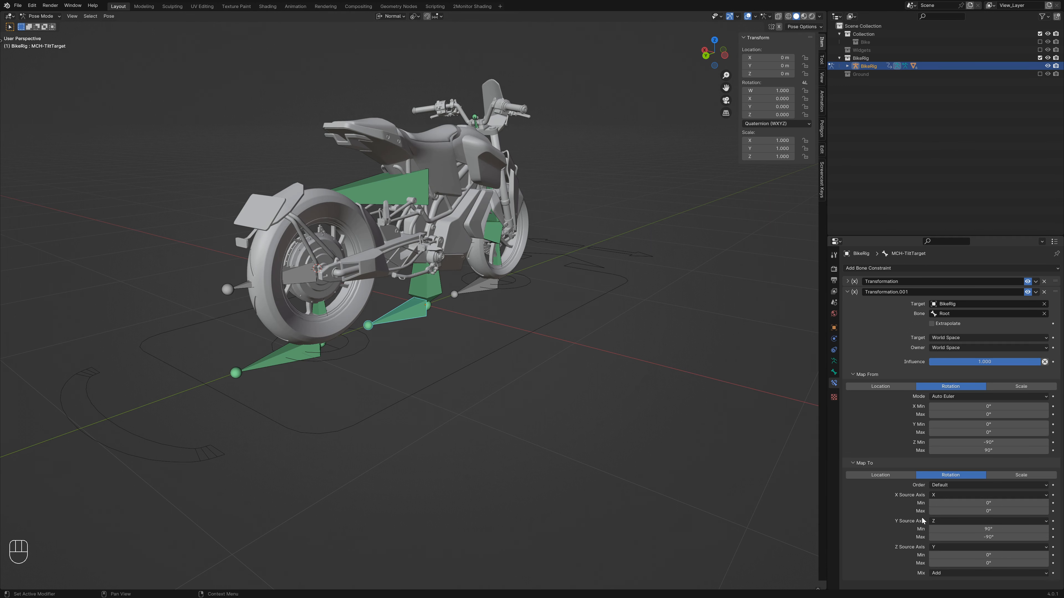
Step: Test-rotate the Root control to check how the swapped source axes affect the bike's tilt, cancelling the rotation
{"action": "left_click", "coordinate": [376, 420]}
{"action": "key", "text": "r"}
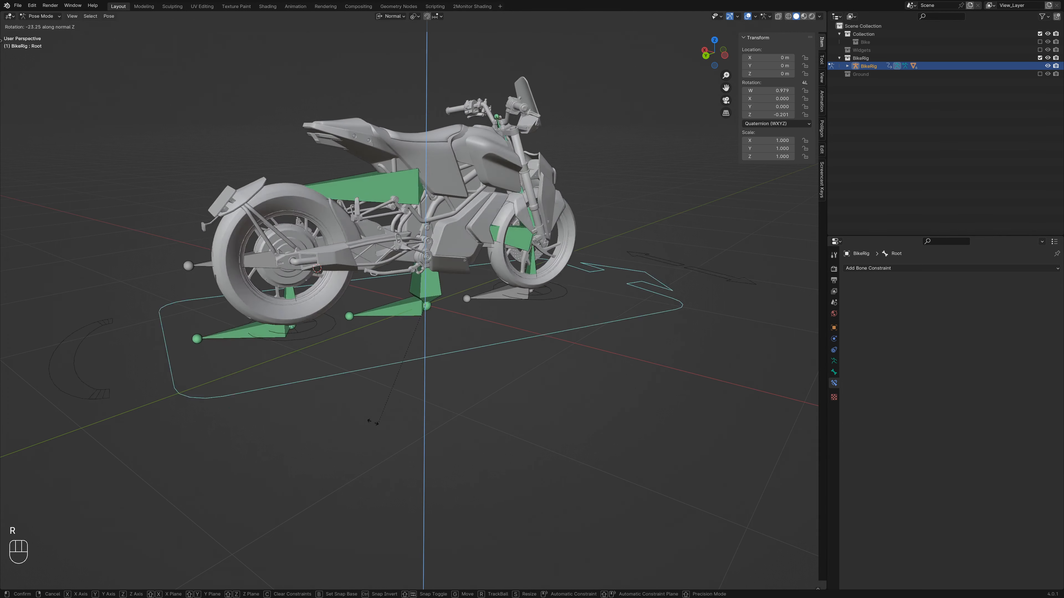
{"action": "right_click", "coordinate": [451, 361]}
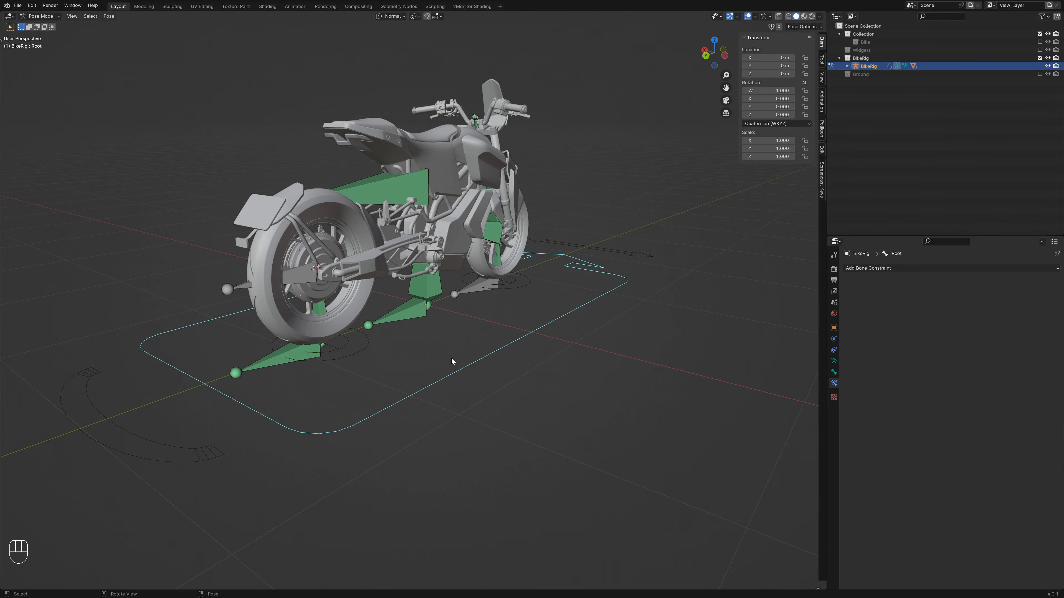
Step: Review MCH-TiltTarget's first Transformation constraint and test-move the Steering control sideways to check the tilt, cancelling the move
{"action": "left_click", "coordinate": [405, 306]}
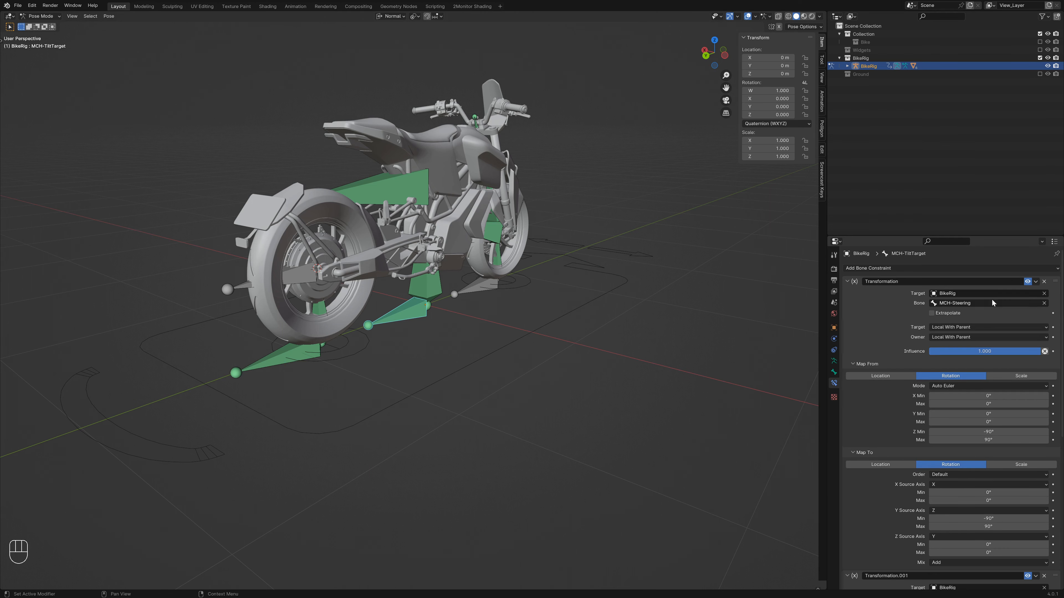
{"action": "left_click", "coordinate": [625, 253]}
{"action": "key", "text": "g"}
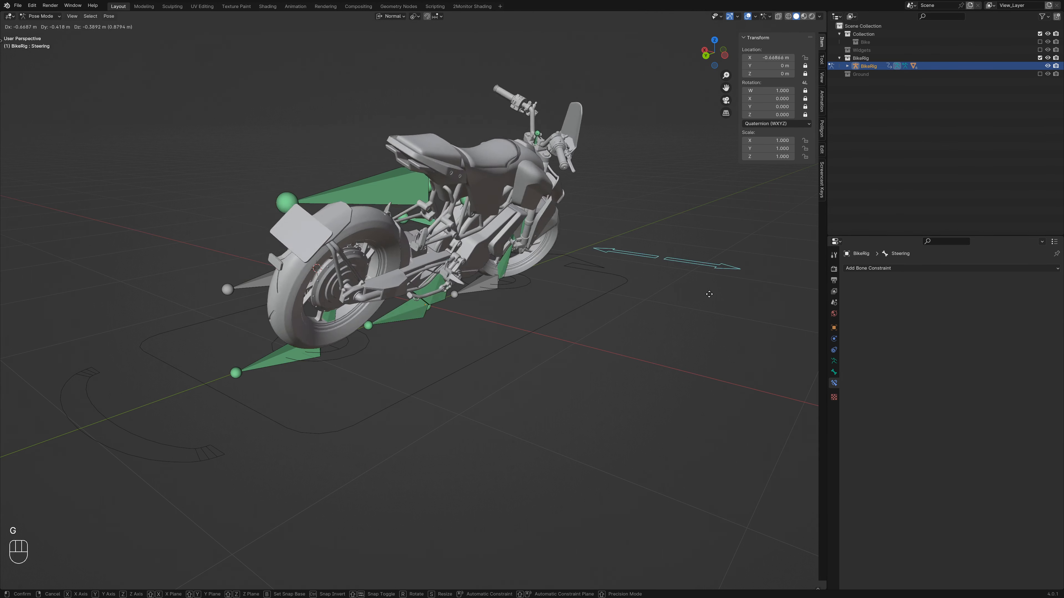
{"action": "right_click", "coordinate": [570, 306]}
{"action": "left_click", "coordinate": [577, 309]}
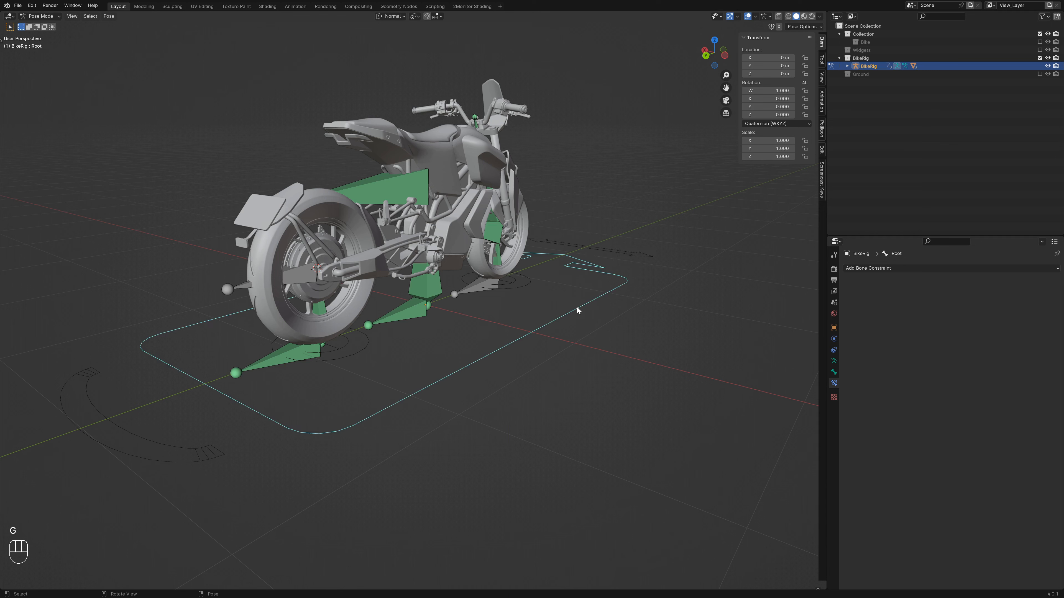
Step: Review MCH-TiltTarget's second Transformation constraint and test-rotate the Root control by nearly 90°, cancelling the rotation
{"action": "left_click", "coordinate": [402, 313]}
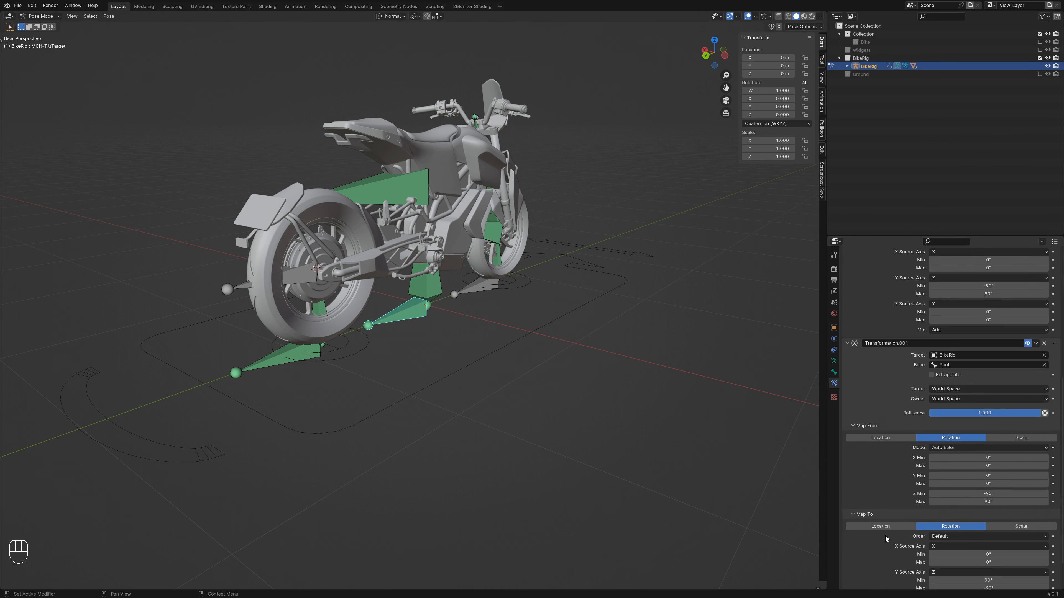
{"action": "left_click", "coordinate": [464, 366]}
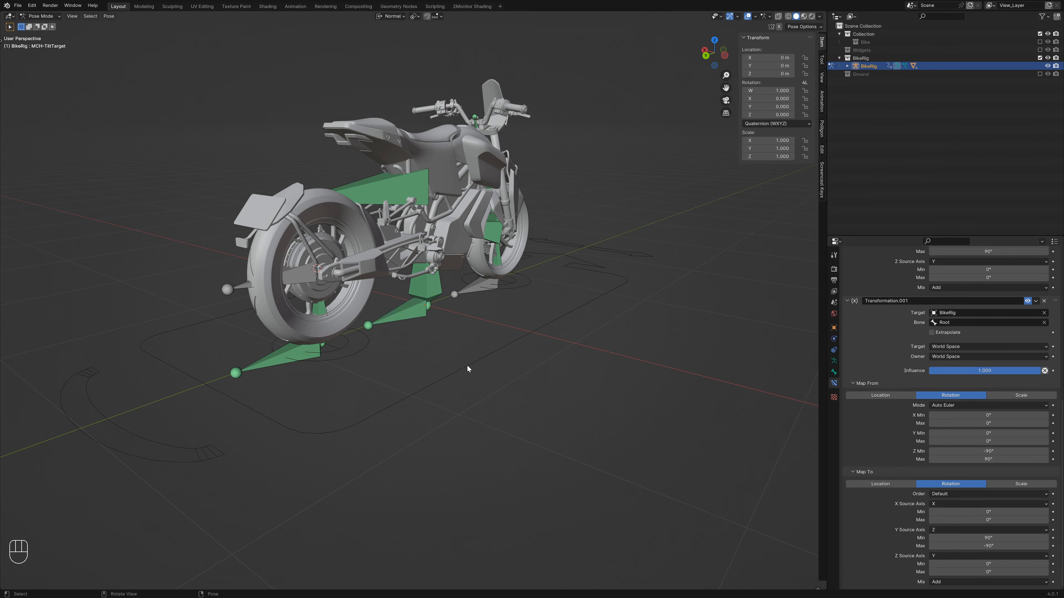
{"action": "left_click", "coordinate": [468, 362]}
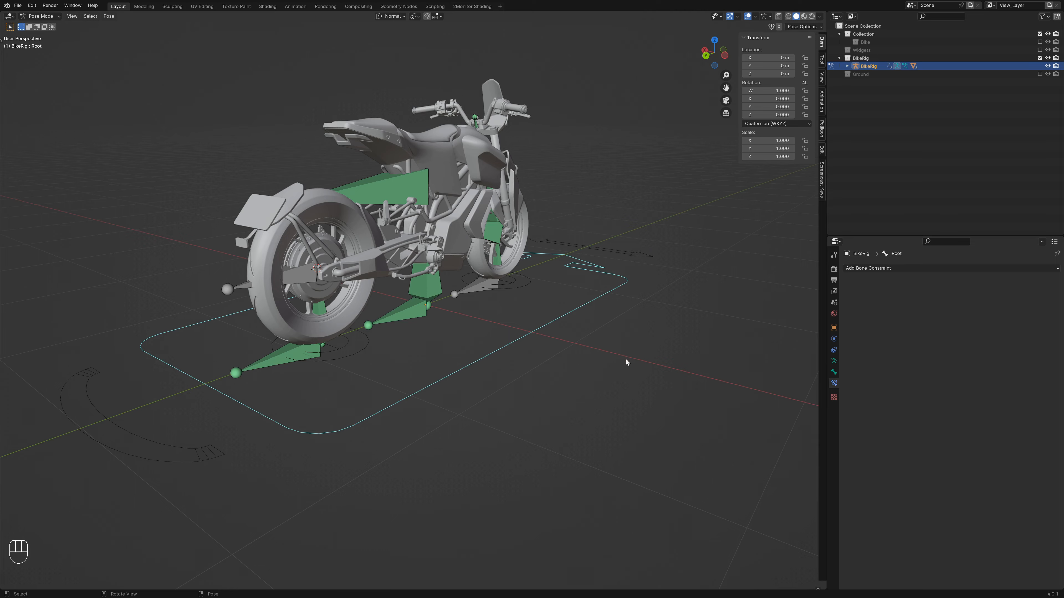
{"action": "key", "text": "r"}
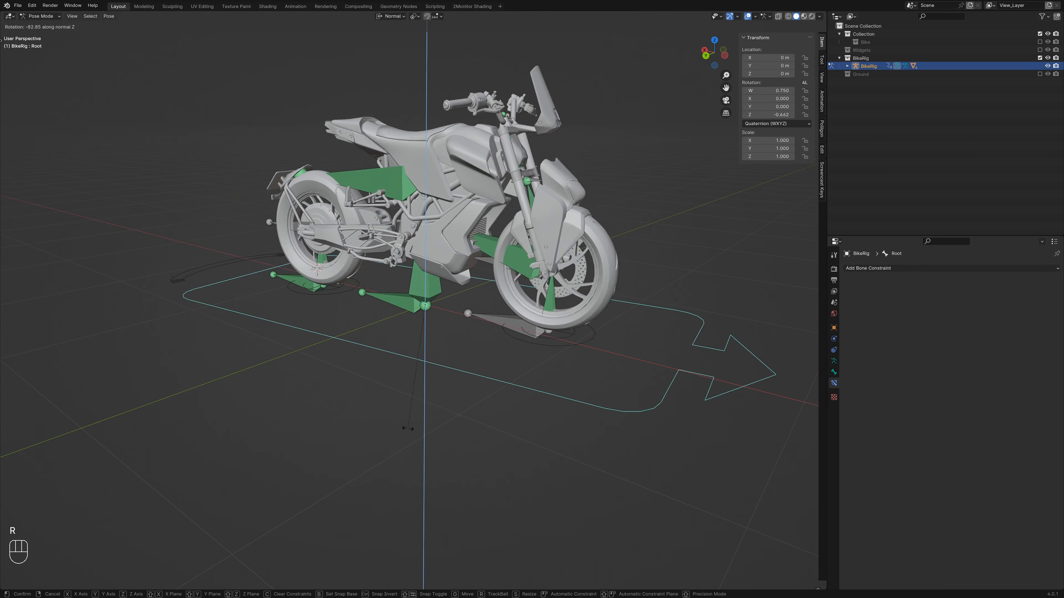
{"action": "right_click", "coordinate": [481, 406]}
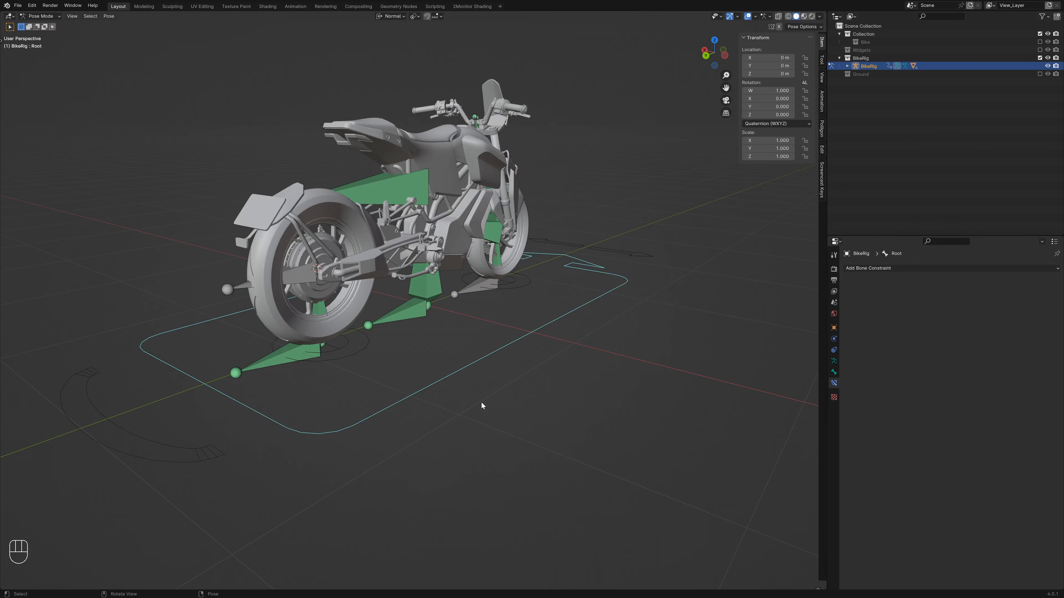
Step: Test-move the Steering control while viewing the bike from the front to check steering and lean, cancelling the move
{"action": "scroll", "coordinate": [481, 403], "scroll_direction": "down", "scroll_amount": 4}
{"action": "middle_click_drag", "start_coordinate": [520, 375], "coordinate": [420, 387]}
{"action": "scroll", "coordinate": [420, 386], "scroll_direction": "up", "scroll_amount": 2}
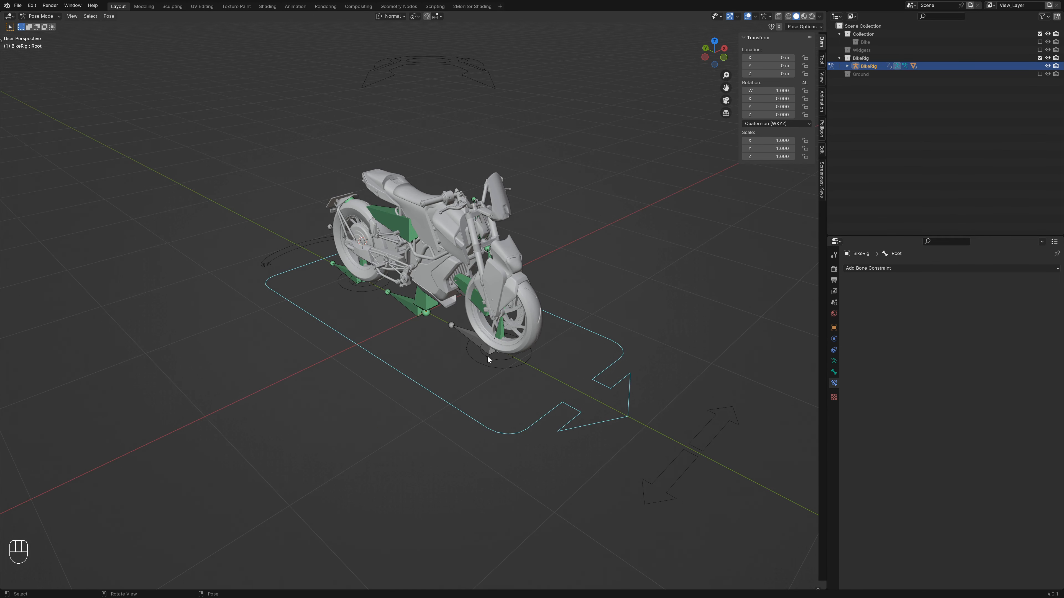
{"action": "left_click", "coordinate": [677, 454]}
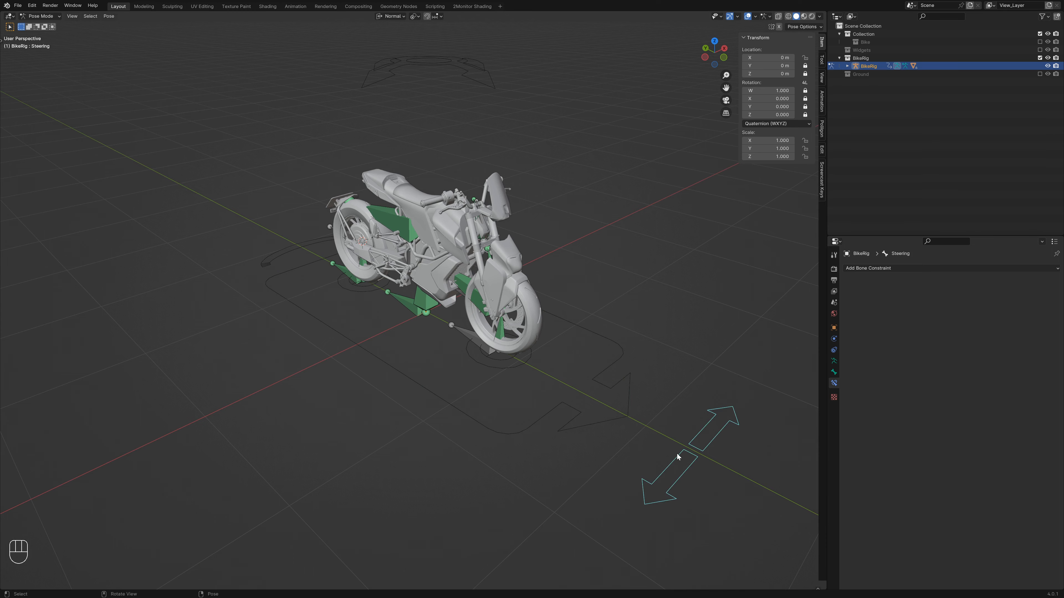
{"action": "middle_click_drag", "start_coordinate": [677, 454], "coordinate": [620, 396]}
{"action": "key", "text": "g"}
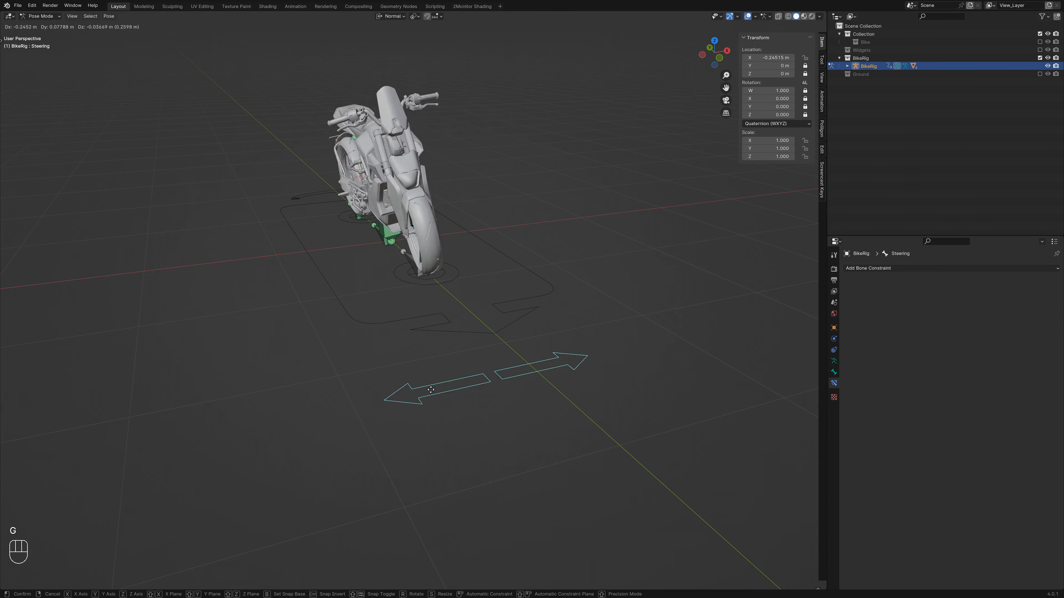
{"action": "right_click", "coordinate": [507, 358]}
{"action": "middle_click_drag", "start_coordinate": [507, 359], "coordinate": [539, 347]}
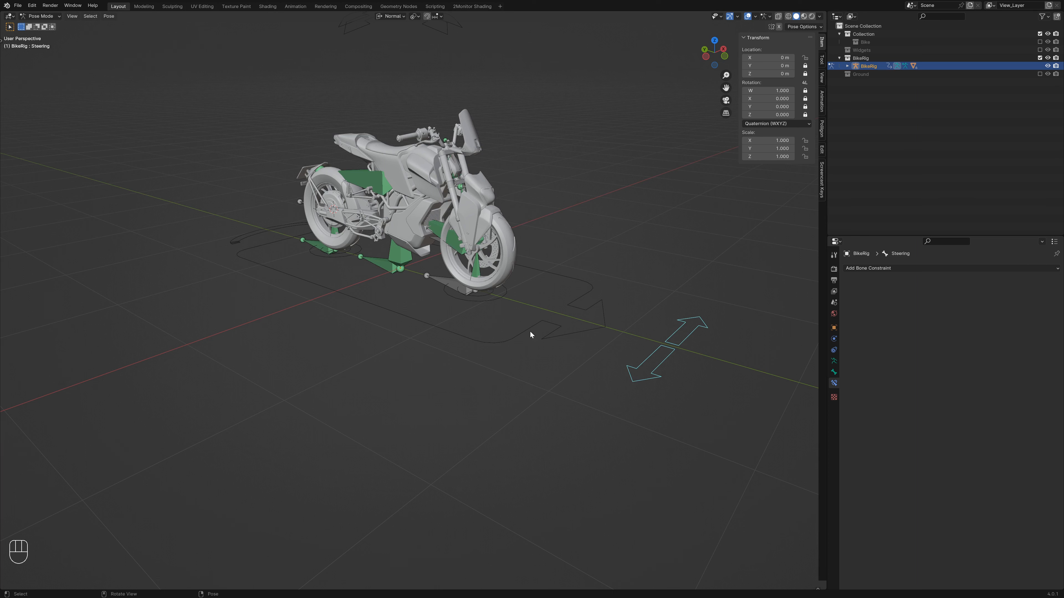
Step: Rotate the Root control well past 90° about Z to test the tilt, and clear its rotation in wireframe shading
{"action": "middle_click_drag", "start_coordinate": [539, 278], "coordinate": [455, 360], "text": "shift"}
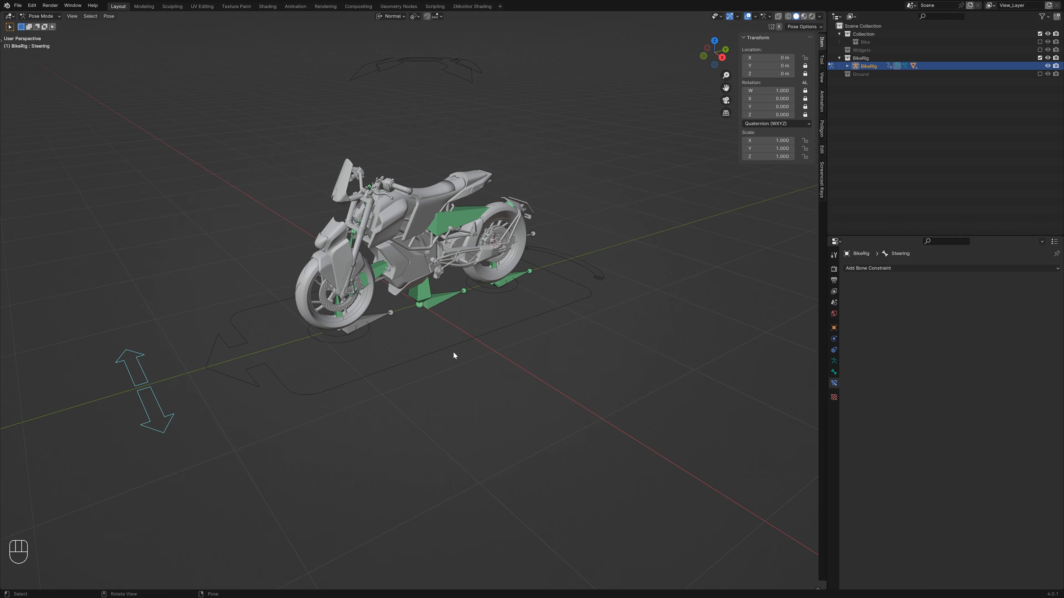
{"action": "left_click", "coordinate": [444, 351]}
{"action": "key", "text": "r"}
{"action": "key", "text": "z"}
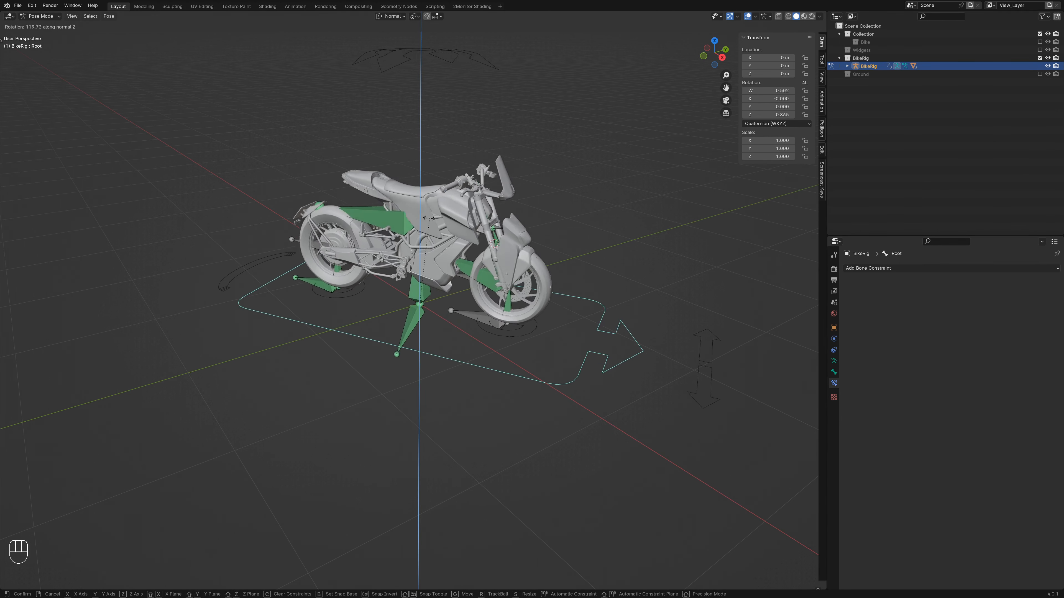
{"action": "left_click", "coordinate": [386, 232]}
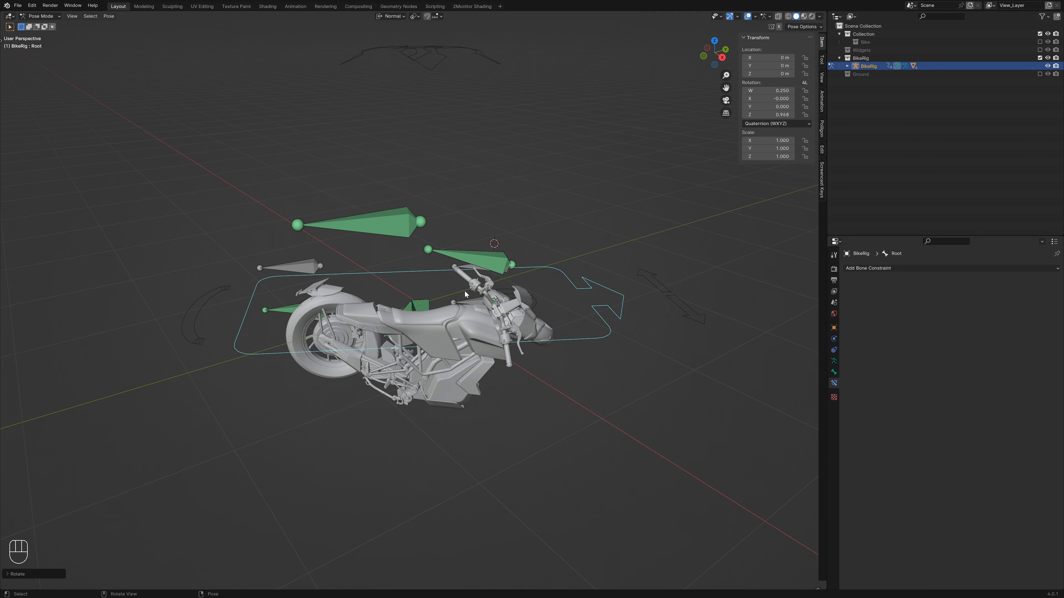
{"action": "mouse_move", "coordinate": [386, 231]}
{"action": "middle_mouse_down"}
{"action": "mouse_move", "coordinate": [354, 332]}
{"action": "mouse_move", "coordinate": [285, 333]}
{"action": "middle_mouse_up"}
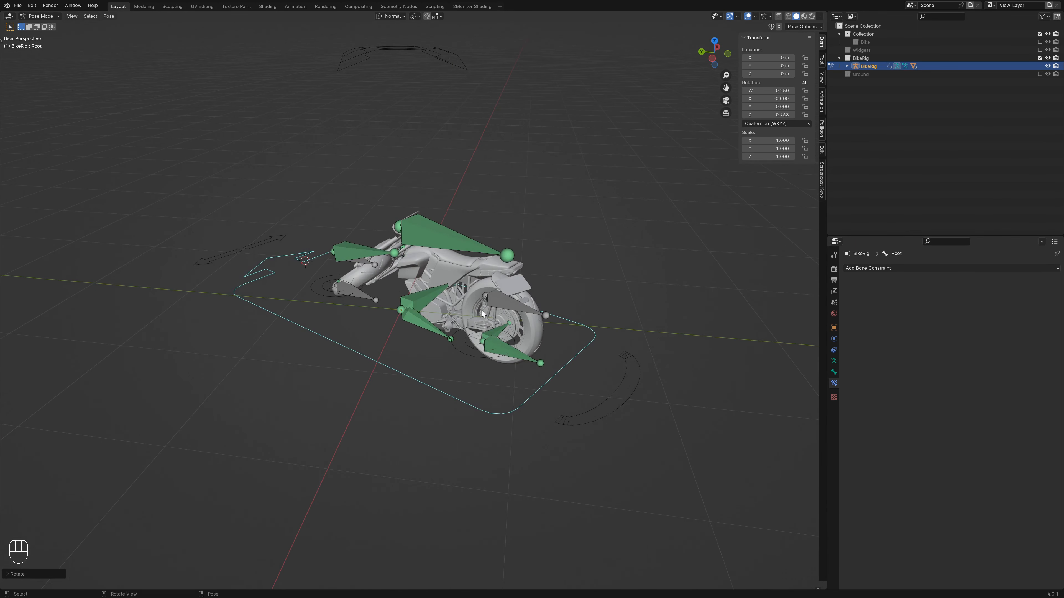
{"action": "key", "text": "shift+z"}
{"action": "key", "text": "alt+r"}
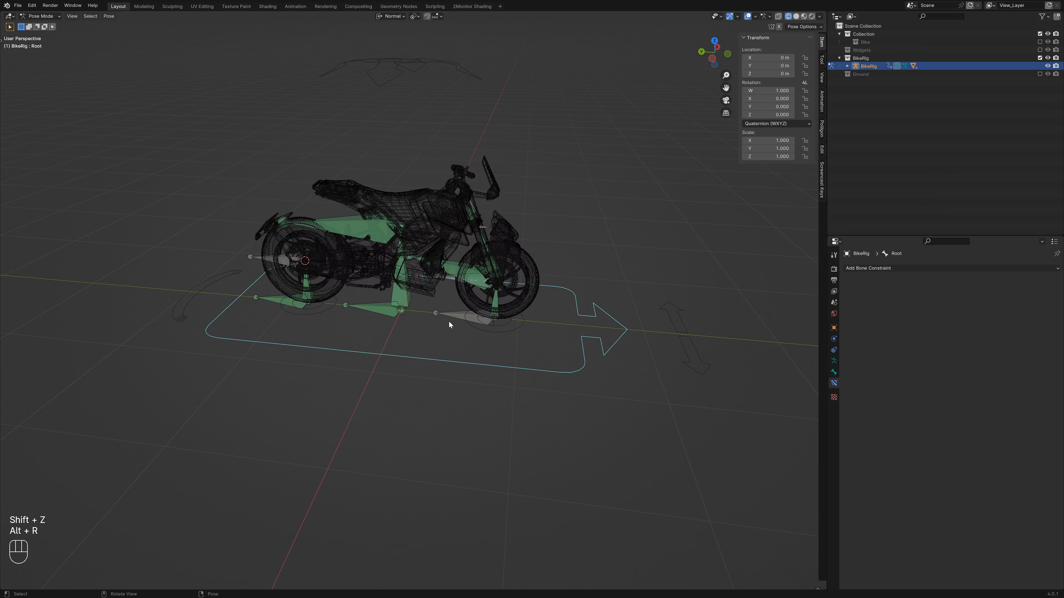
Step: Review MCH-TiltTarget's two Transformation constraints and try rotating the bone about Z, cancelling the rotation
{"action": "key", "text": "alt+a"}
{"action": "left_click", "coordinate": [387, 311]}
{"action": "scroll", "coordinate": [956, 358], "scroll_direction": "down", "scroll_amount": 6}
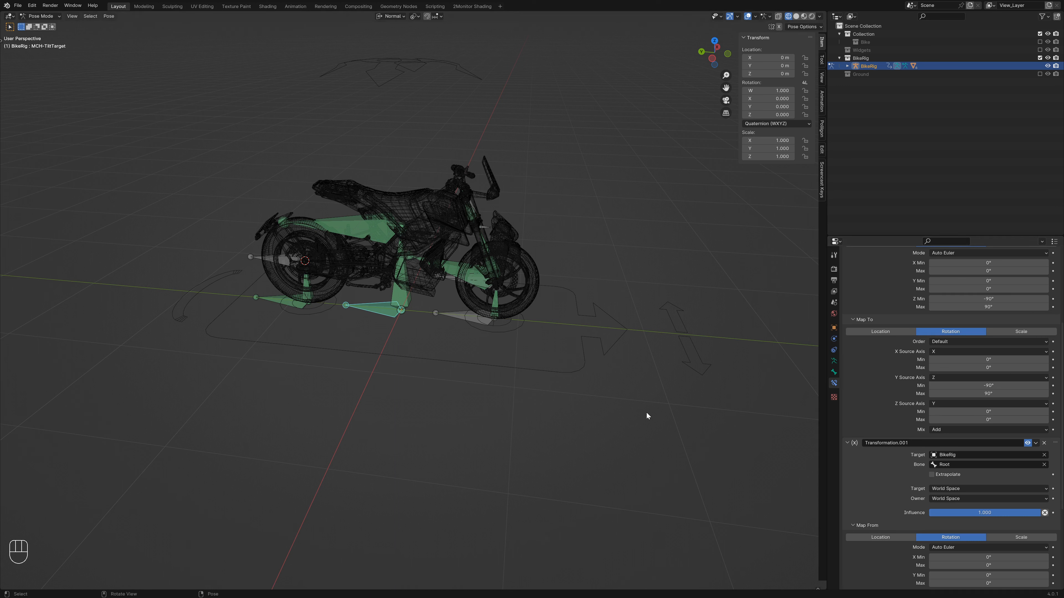
{"action": "key", "text": "r"}
{"action": "key", "text": "z"}
{"action": "right_click", "coordinate": [601, 353]}
Step: Test-rotate the Root control about Z twice in wireframe, the second time beyond 180°, cancelling both rotations
{"action": "left_click", "coordinate": [582, 360]}
{"action": "key", "text": "r"}
{"action": "key", "text": "z"}
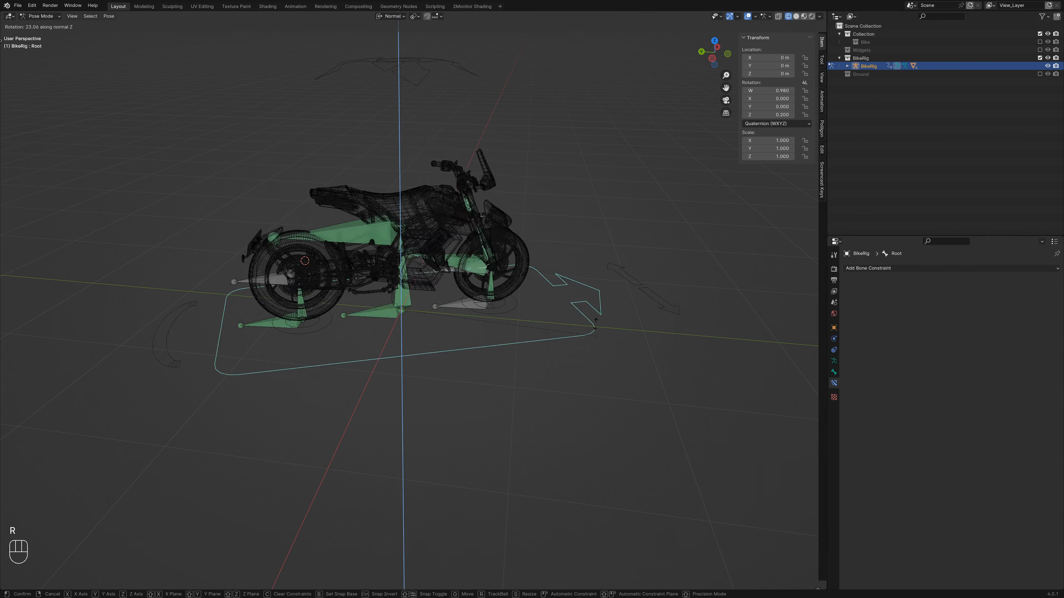
{"action": "right_click", "coordinate": [546, 459]}
{"action": "key", "text": "r"}
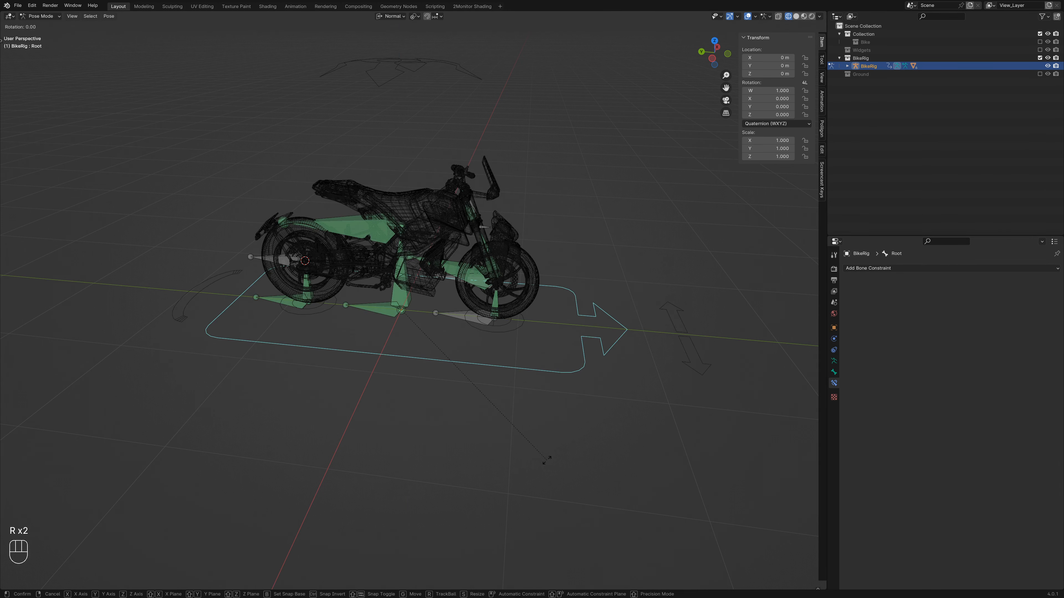
{"action": "key", "text": "z"}
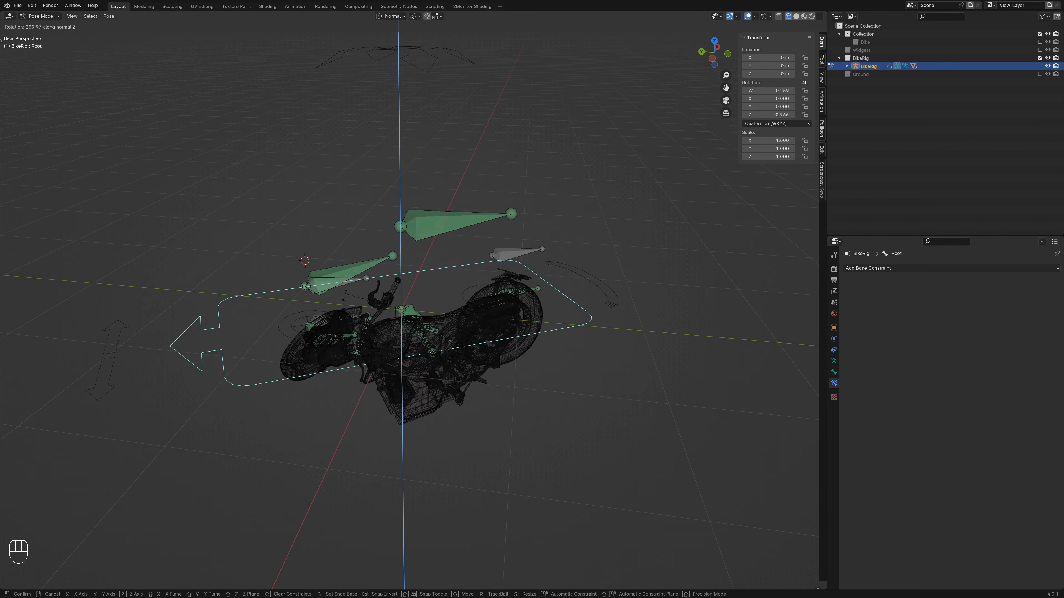
{"action": "right_click", "coordinate": [568, 362]}
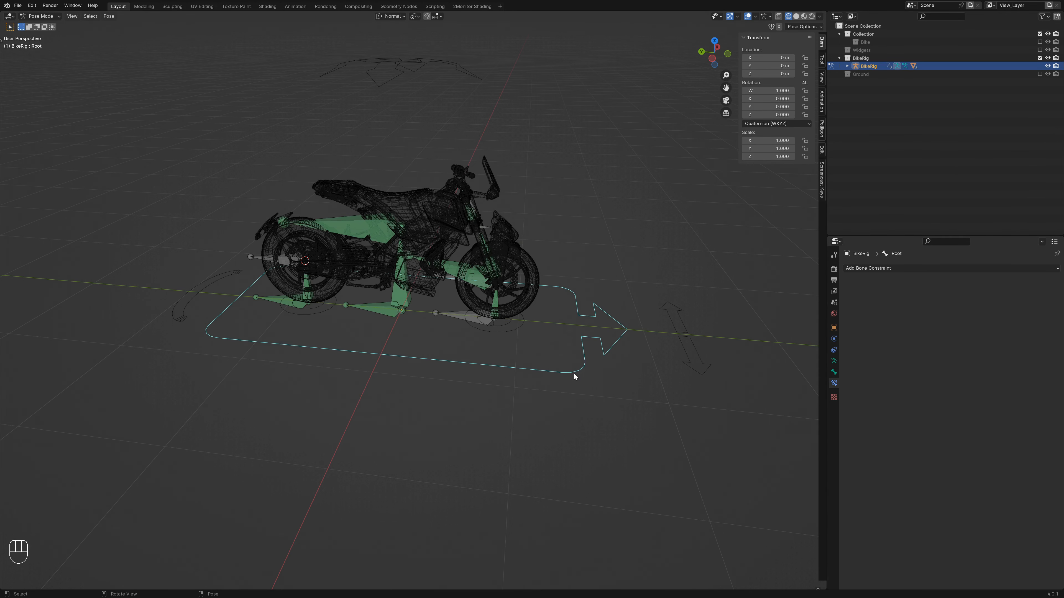
Step: Inspect MCH-TiltTarget's first Transformation constraint and return the viewport to solid shading
{"action": "left_click", "coordinate": [398, 311]}
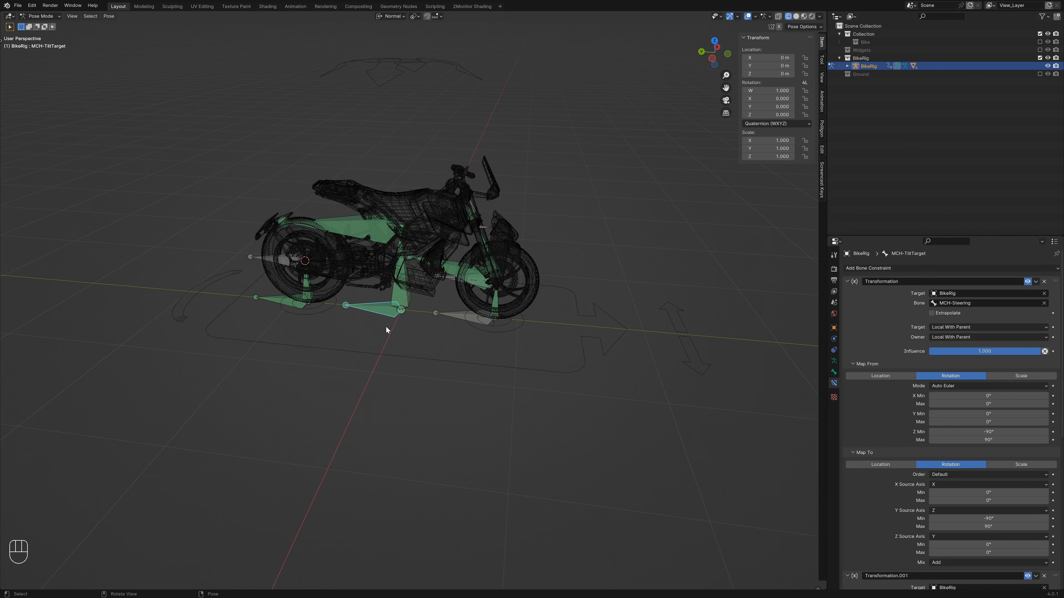
{"action": "scroll", "coordinate": [419, 332], "scroll_direction": "up", "scroll_amount": 2}
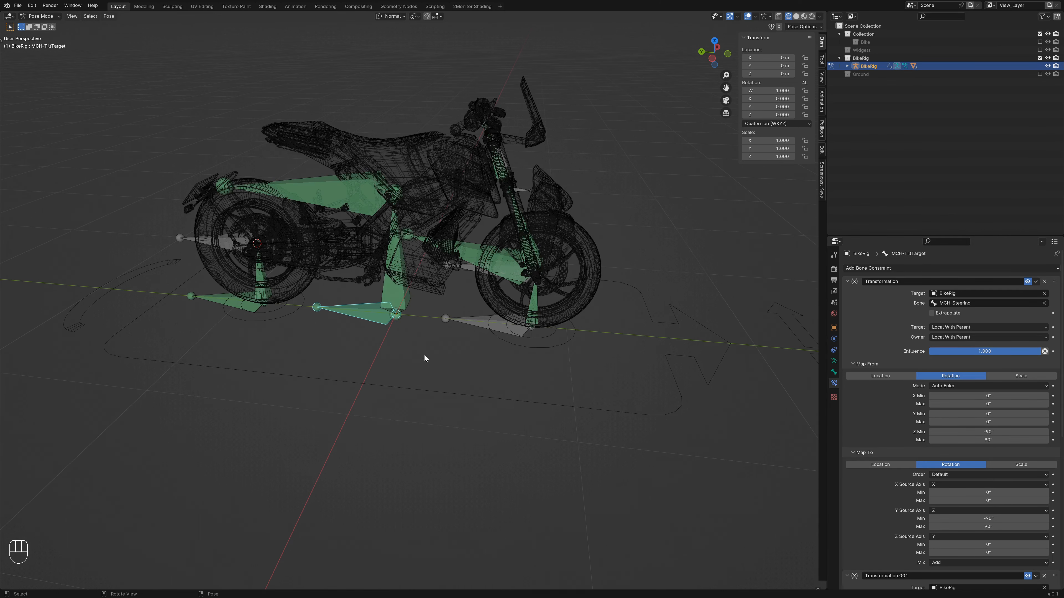
{"action": "key", "text": "shift+z"}
Step: Test-rotate the Root control about Z from the bike's other side, cancelling the rotation
{"action": "left_click", "coordinate": [485, 371]}
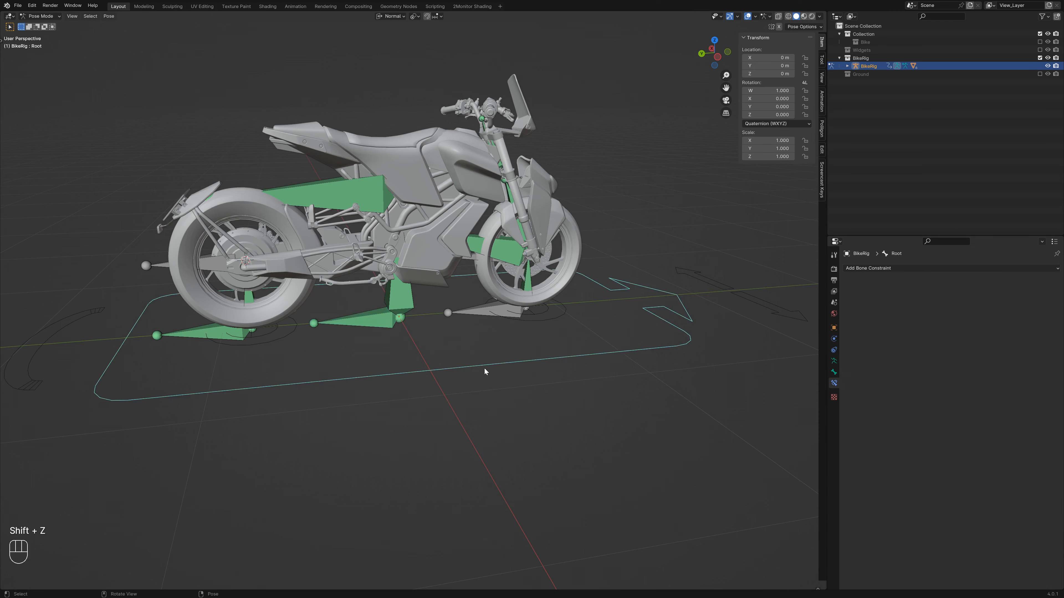
{"action": "middle_click_drag", "start_coordinate": [484, 369], "coordinate": [577, 375]}
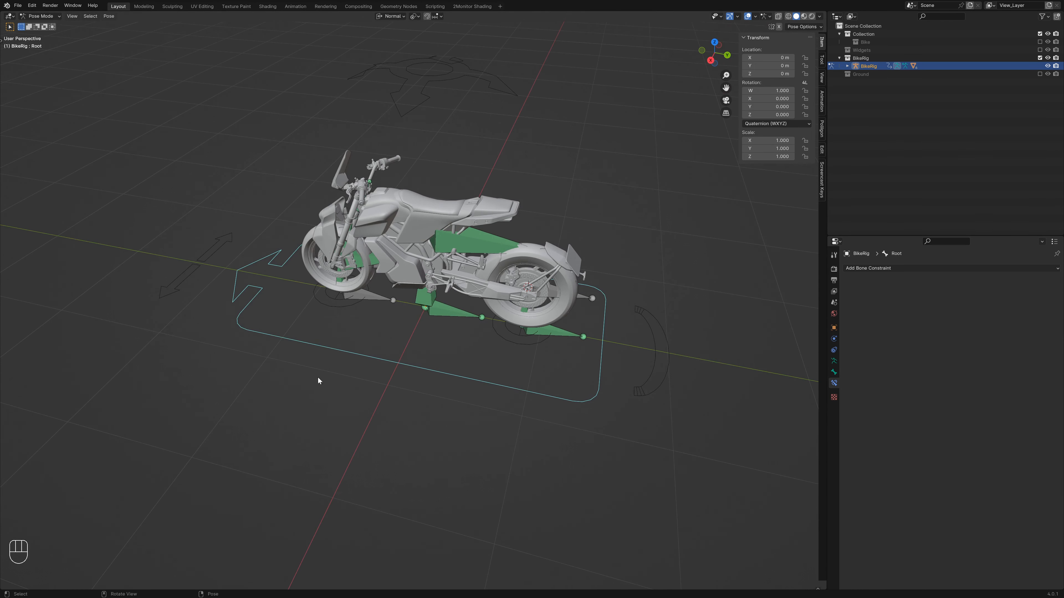
{"action": "key", "text": "r"}
{"action": "key", "text": "z"}
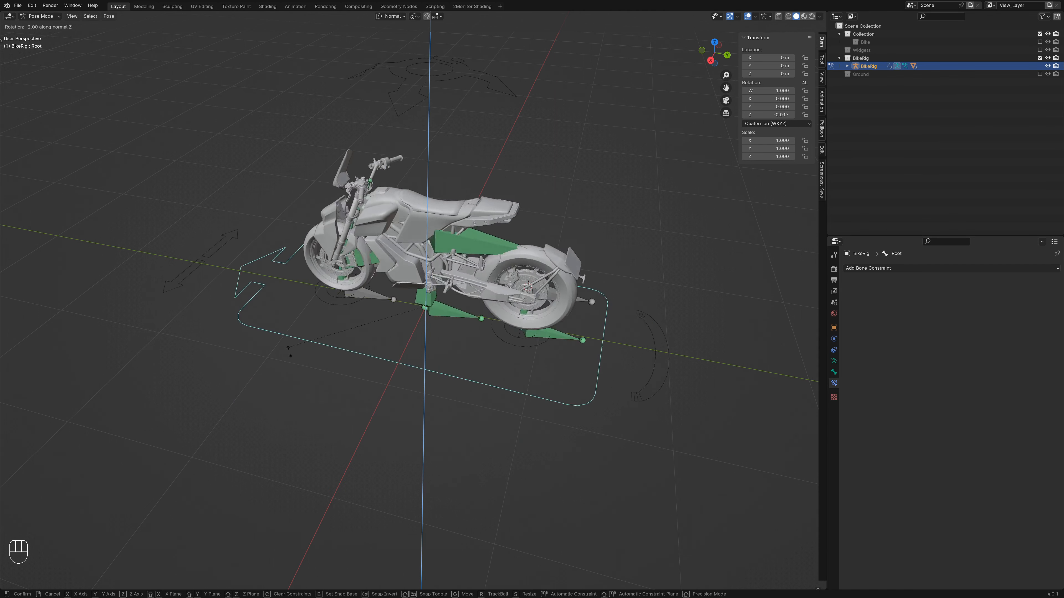
{"action": "key", "text": "Escape"}
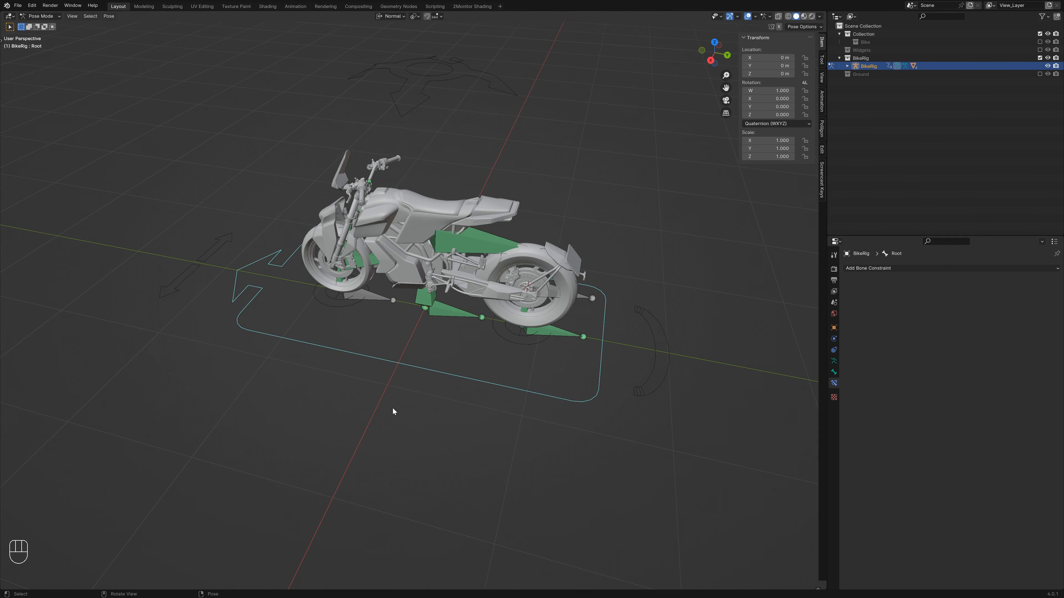
Step: Move the Root control forward along Y to about -3.64 m to test driving the whole rig
{"action": "key", "text": "g"}
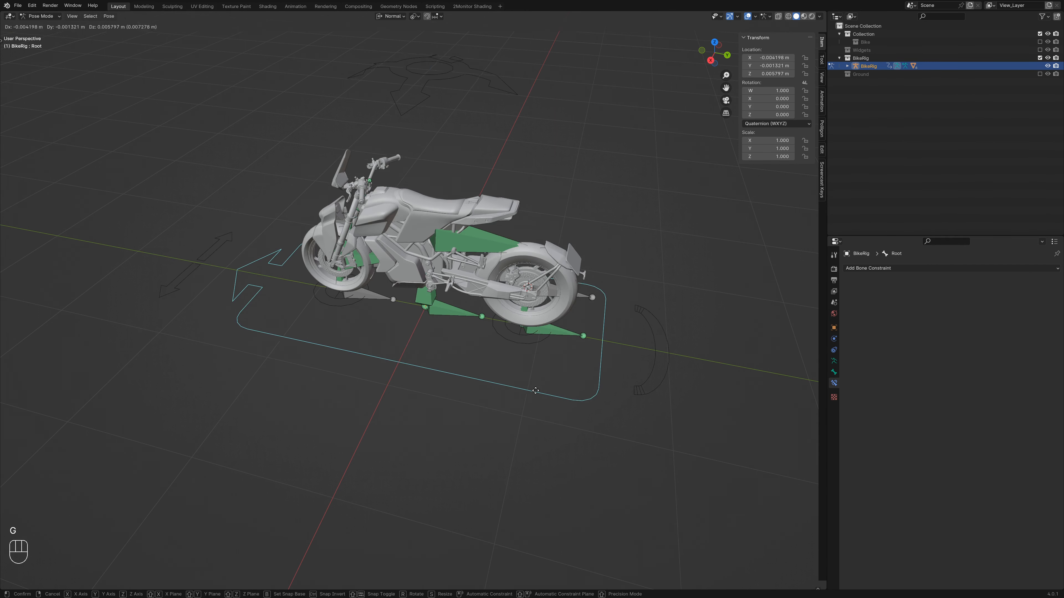
{"action": "key", "text": "y"}
{"action": "right_click", "coordinate": [510, 382]}
{"action": "scroll", "coordinate": [577, 432], "scroll_direction": "down", "scroll_amount": 2}
{"action": "middle_click_drag", "start_coordinate": [509, 384], "coordinate": [591, 424], "text": "shift"}
{"action": "key", "text": "g"}
{"action": "key", "text": "y"}
{"action": "left_click", "coordinate": [401, 378]}
Step: Rotate the Root control about Z to a quaternion of W 0.930 and Z -0.368
{"action": "key", "text": "r"}
{"action": "key", "text": "z"}
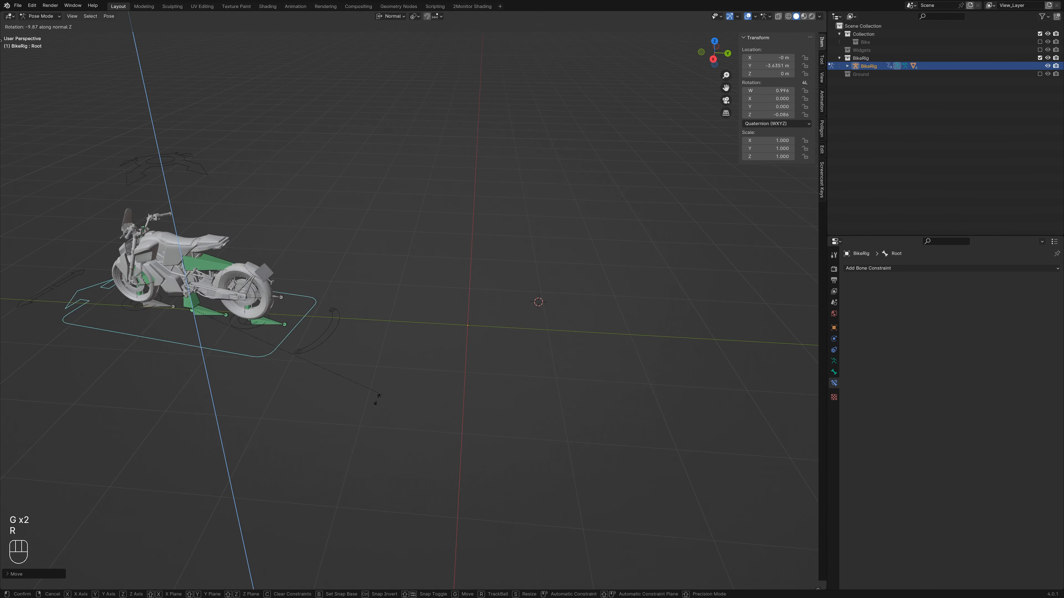
{"action": "left_click", "coordinate": [288, 458]}
Step: Test-move the Root control in the ground plane with Z locked, cancel the move, and clear the control's location
{"action": "key", "text": "g"}
{"action": "key", "text": "g"}
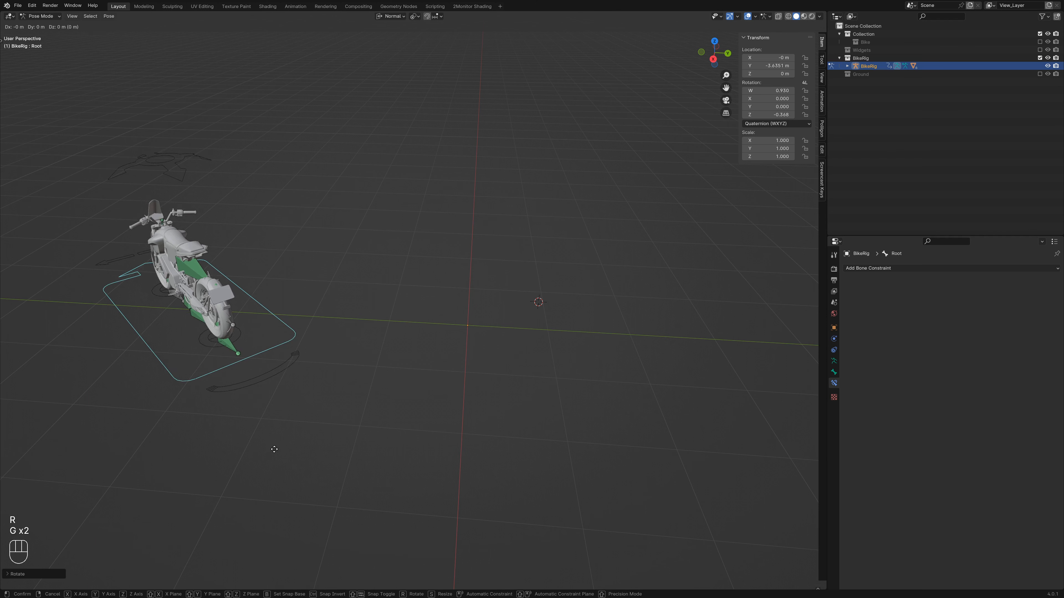
{"action": "key", "text": "shift+z"}
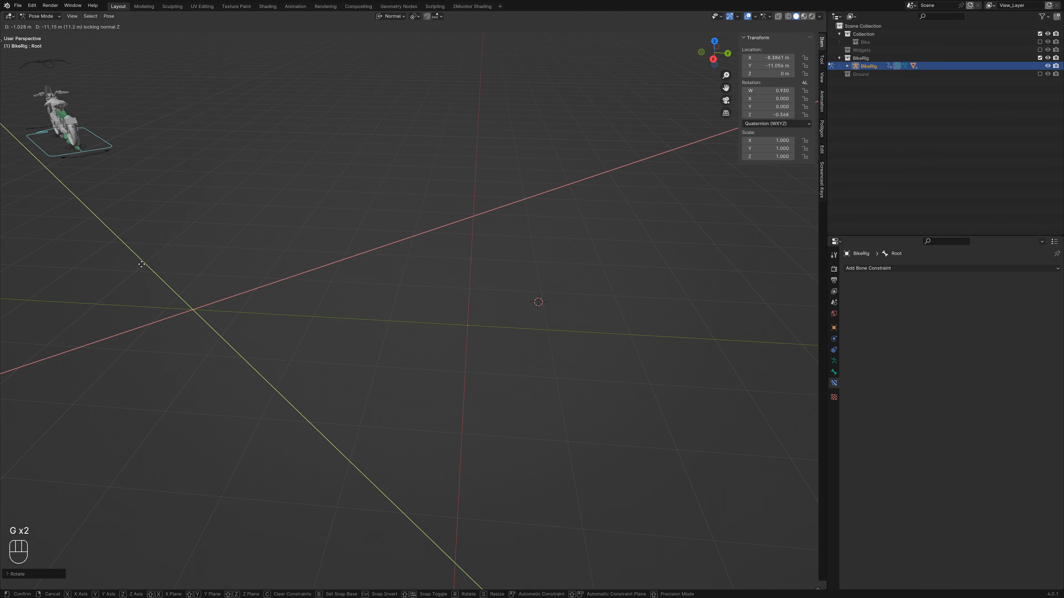
{"action": "right_click", "coordinate": [137, 280]}
{"action": "key", "text": "alt+g"}
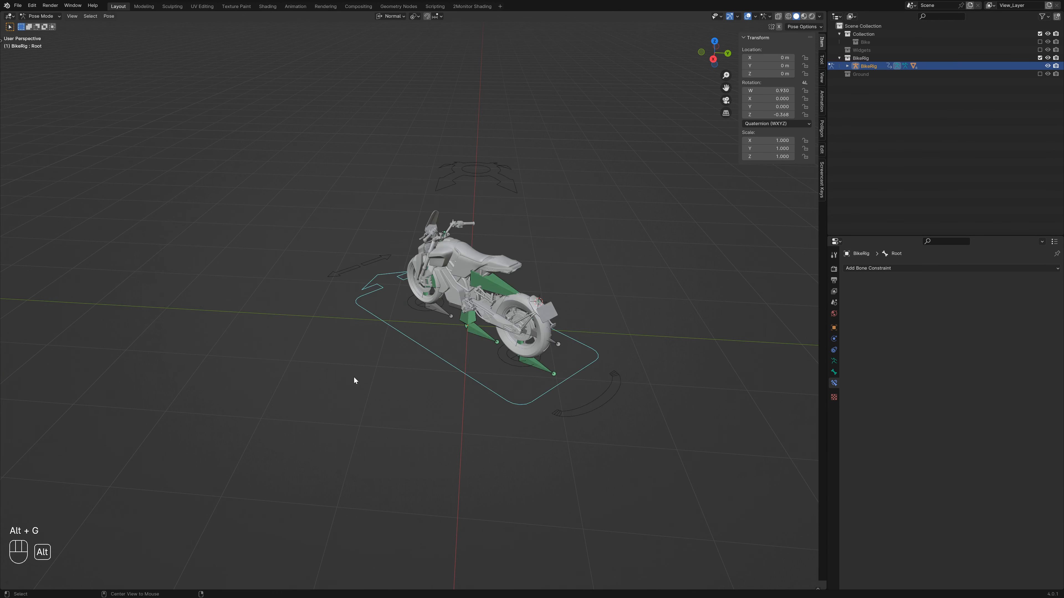
Step: Clear the Root control's rotation and briefly test-move it, cancelling the move
{"action": "key", "text": "alt+r"}
{"action": "key", "text": "g"}
{"action": "right_click", "coordinate": [387, 399]}
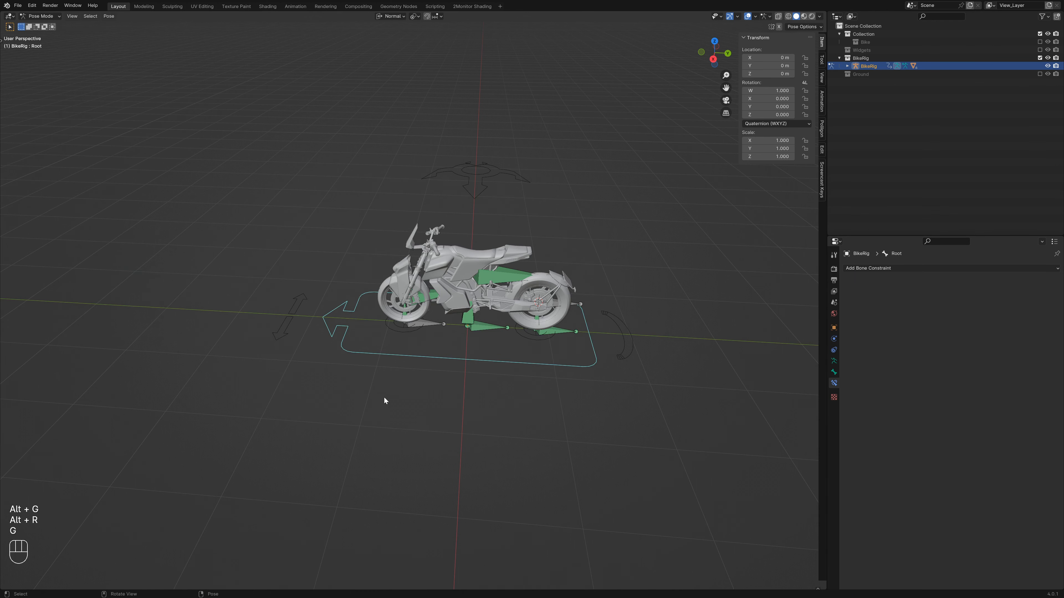
Step: Test-move the Root control forward along its Y axis, cancelling the move
{"action": "key", "text": "alt+a"}
{"action": "middle_click_drag", "start_coordinate": [327, 347], "coordinate": [407, 345]}
{"action": "left_click", "coordinate": [407, 345]}
{"action": "scroll", "coordinate": [445, 364], "scroll_direction": "up", "scroll_amount": 3}
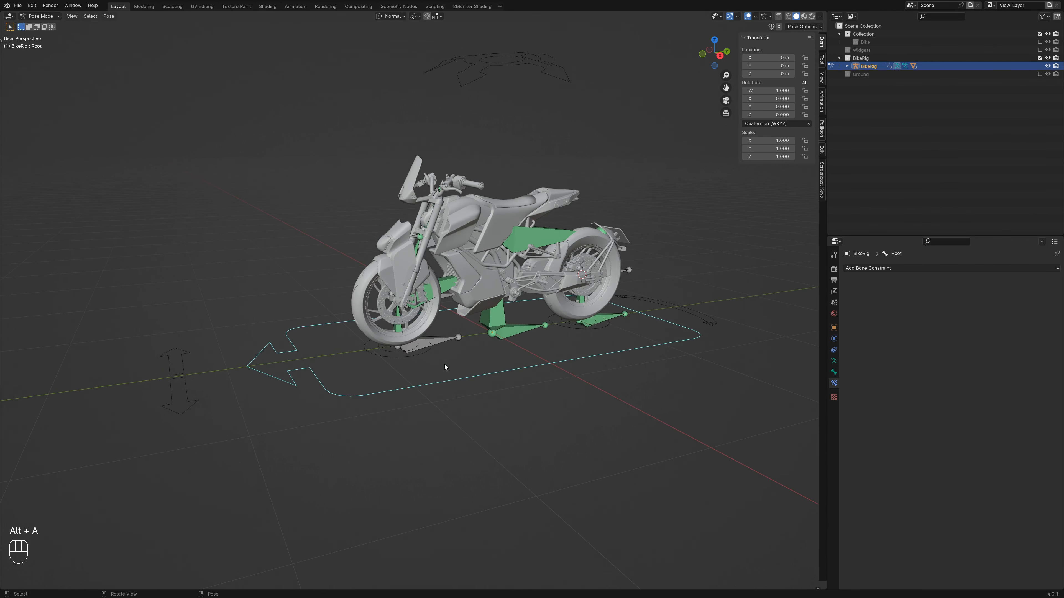
{"action": "key", "text": "g"}
{"action": "key", "text": "y"}
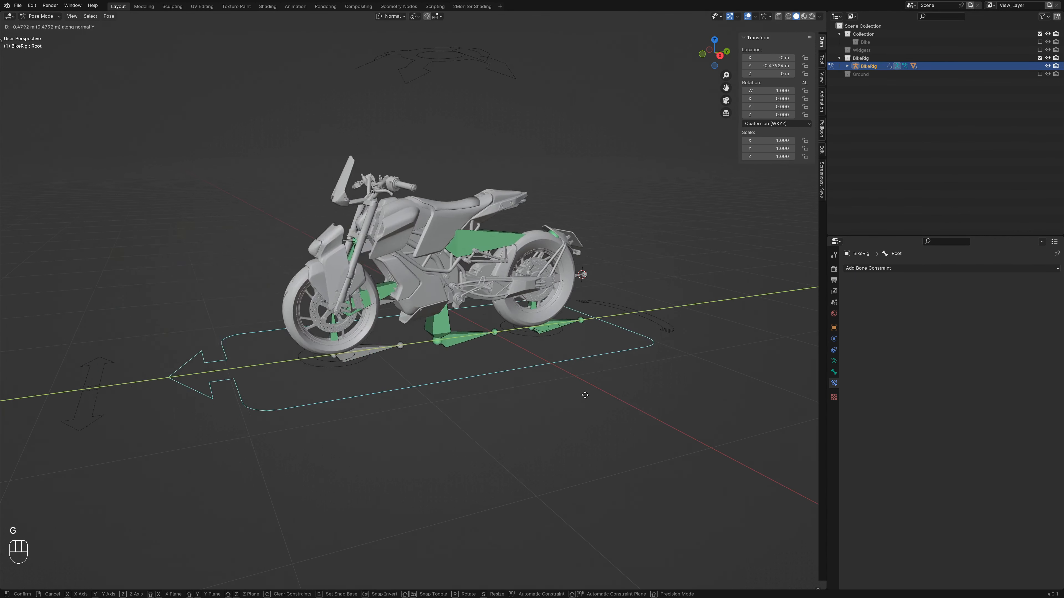
{"action": "right_click", "coordinate": [637, 403]}
Step: Select the Steering control to test it from the bike's front, and deselect all bones
{"action": "left_click", "coordinate": [193, 385]}
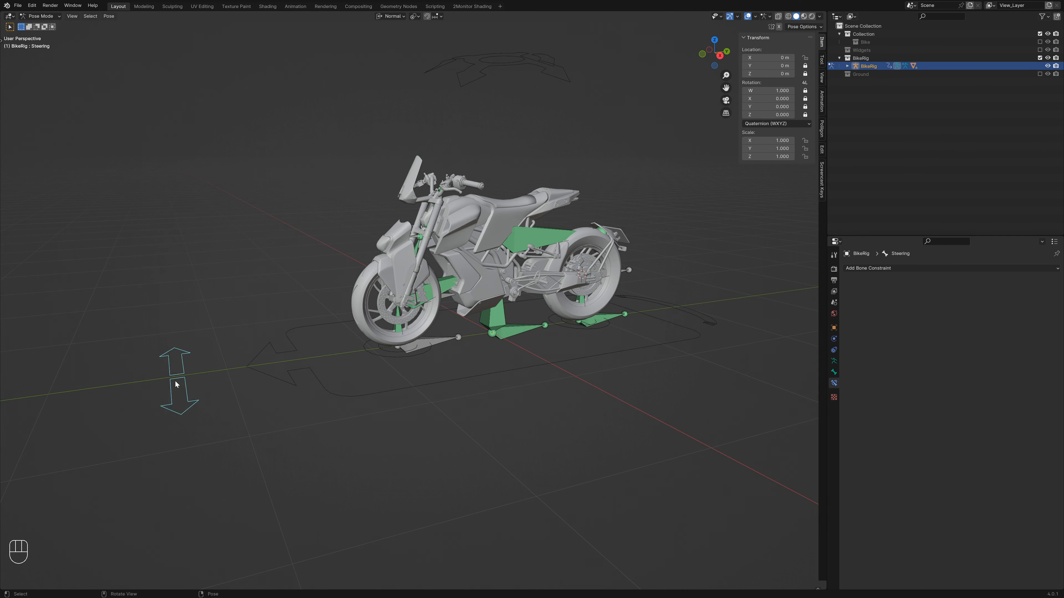
{"action": "middle_click_drag", "start_coordinate": [194, 384], "coordinate": [380, 433]}
{"action": "key", "text": "alt+a"}
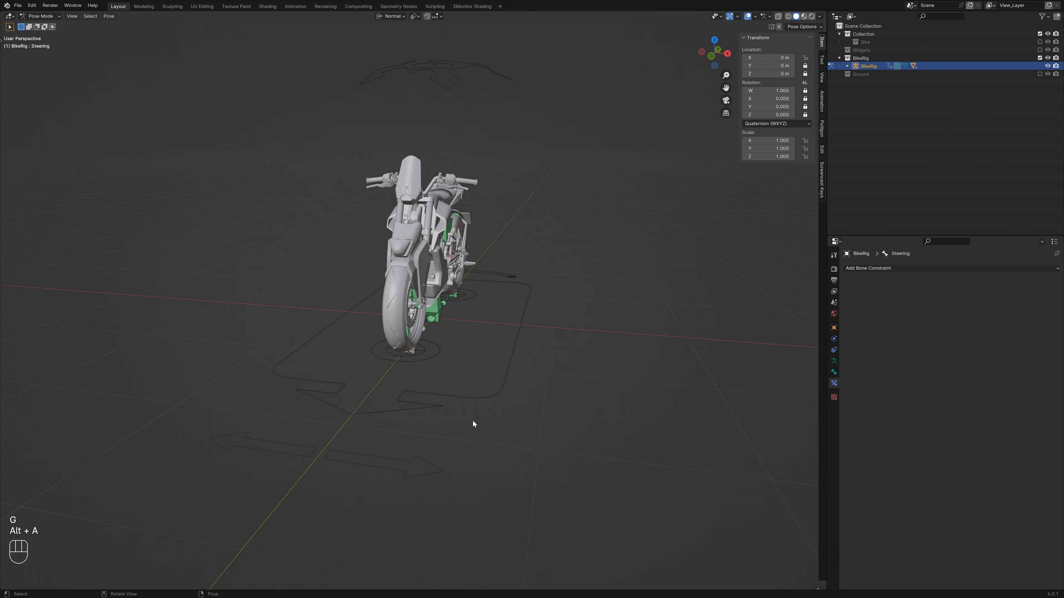
Step: Draw a long winding annotation stroke starting at the bike to illustrate a driving path
{"action": "mouse_move", "coordinate": [473, 420]}
{"action": "middle_mouse_down"}
{"action": "mouse_move", "coordinate": [361, 429]}
{"action": "mouse_move", "coordinate": [432, 430]}
{"action": "mouse_move", "coordinate": [527, 404]}
{"action": "mouse_move", "coordinate": [472, 435]}
{"action": "middle_mouse_up"}
{"action": "scroll", "coordinate": [433, 431], "scroll_direction": "down", "scroll_amount": 4}
{"action": "scroll", "coordinate": [478, 434], "scroll_direction": "down", "scroll_amount": 4}
{"action": "key", "text": "d"}
{"action": "mouse_move", "coordinate": [425, 376]}
{"action": "left_mouse_down"}
{"action": "mouse_move", "coordinate": [413, 306]}
{"action": "mouse_move", "coordinate": [479, 197]}
{"action": "mouse_move", "coordinate": [532, 285]}
{"action": "mouse_move", "coordinate": [557, 413]}
{"action": "mouse_move", "coordinate": [693, 252]}
{"action": "mouse_move", "coordinate": [433, 136]}
{"action": "mouse_move", "coordinate": [363, 347]}
{"action": "mouse_move", "coordinate": [221, 415]}
{"action": "mouse_move", "coordinate": [226, 152]}
{"action": "mouse_move", "coordinate": [292, 126]}
{"action": "left_mouse_up"}
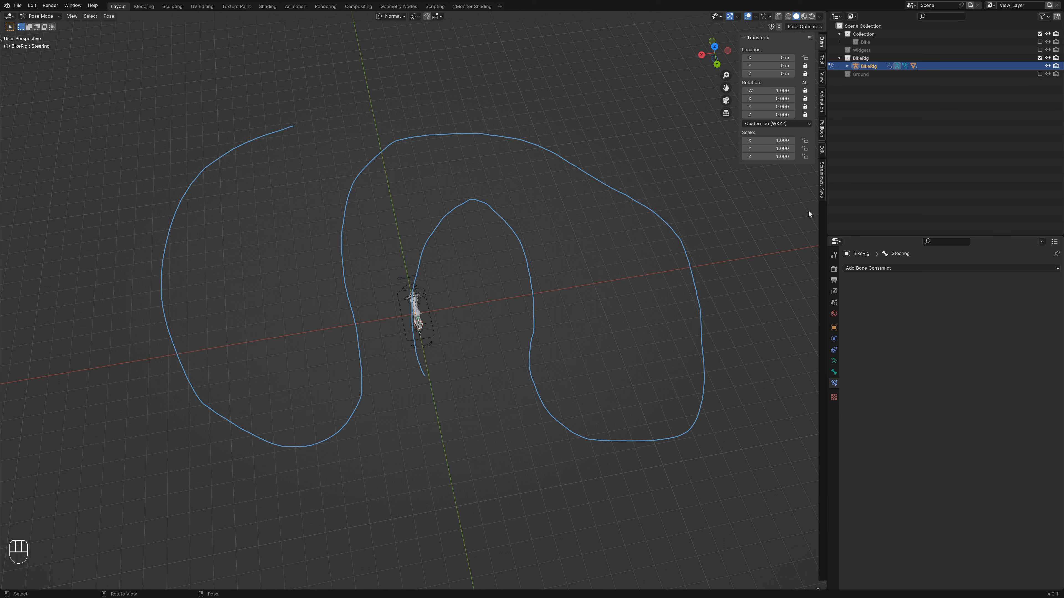
Step: Remove the driving-path annotation
{"action": "left_click", "coordinate": [822, 77]}
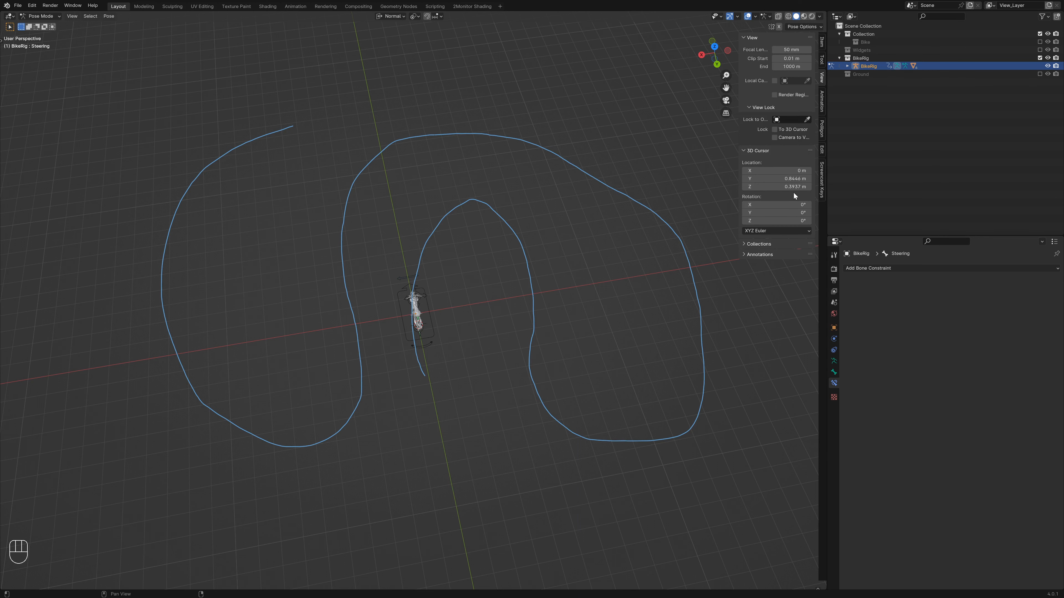
{"action": "left_click", "coordinate": [779, 256]}
{"action": "left_click", "coordinate": [805, 283]}
Step: Select the Root control beneath the bike and hide the viewport sidebar
{"action": "middle_click_drag", "start_coordinate": [299, 374], "coordinate": [457, 336]}
{"action": "scroll", "coordinate": [457, 343], "scroll_direction": "up", "scroll_amount": 5}
{"action": "left_click", "coordinate": [459, 374]}
{"action": "scroll", "coordinate": [476, 394], "scroll_direction": "up", "scroll_amount": 2}
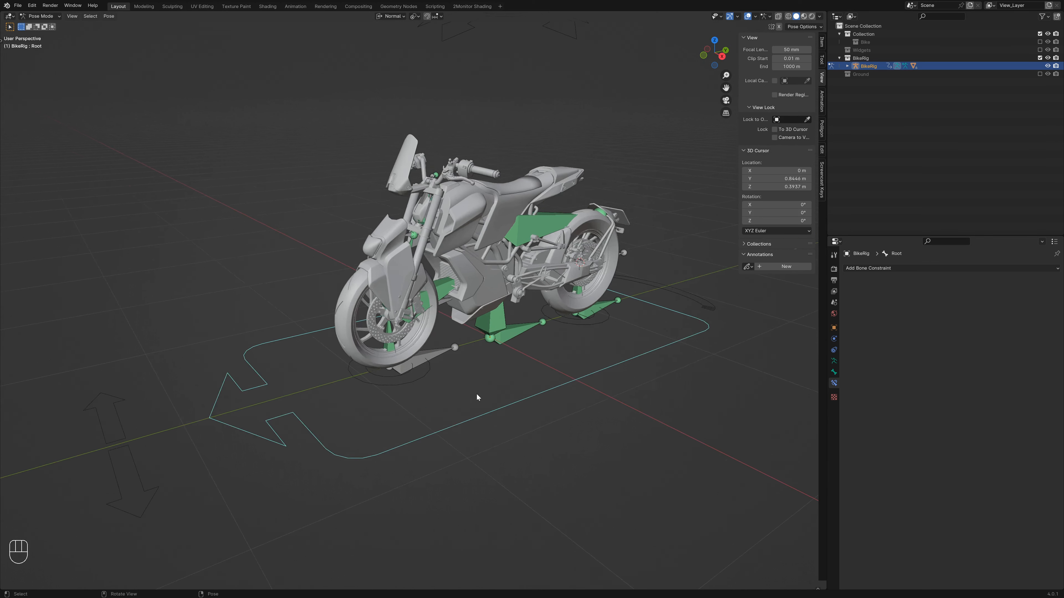
{"action": "key", "text": "n"}
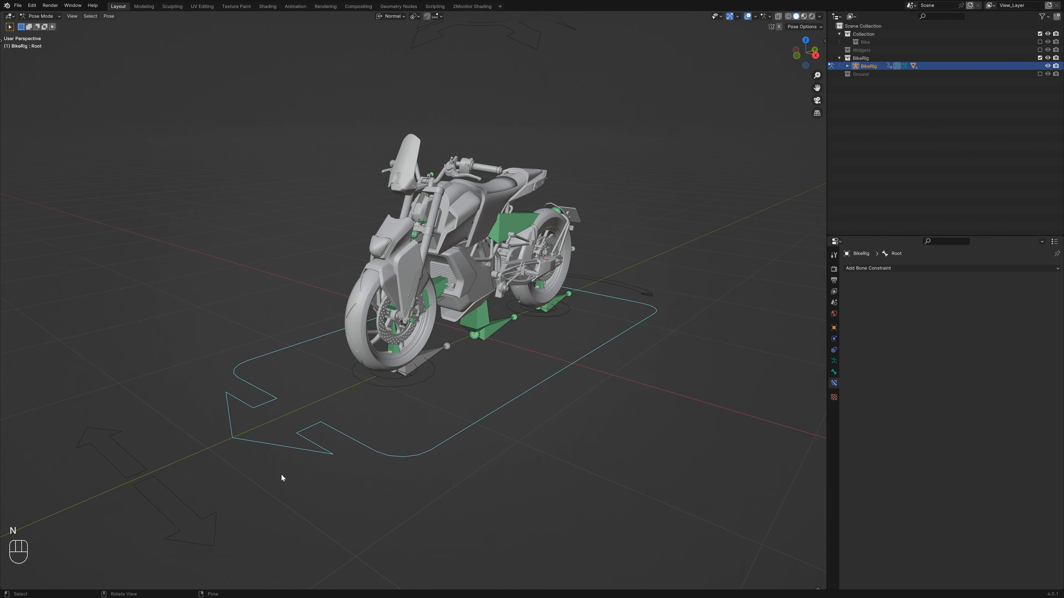
Step: Examine the bone constraints on MCH-Body_Stretch and MCH-Body
{"action": "middle_click_drag", "start_coordinate": [282, 478], "coordinate": [442, 401]}
{"action": "left_click", "coordinate": [446, 390]}
{"action": "left_click", "coordinate": [465, 351]}
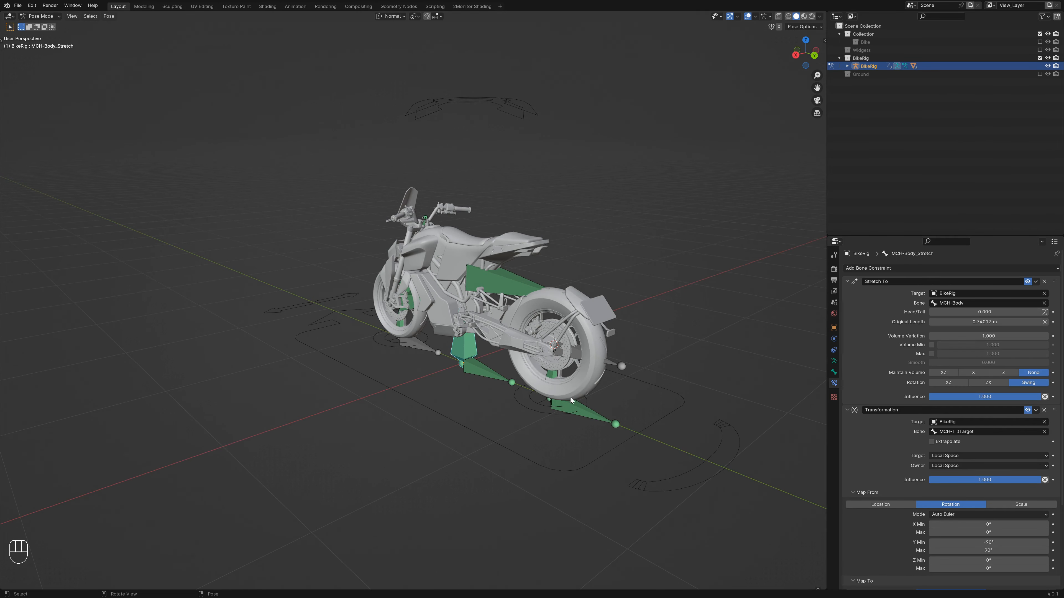
{"action": "left_click", "coordinate": [557, 383]}
{"action": "left_click", "coordinate": [493, 276]}
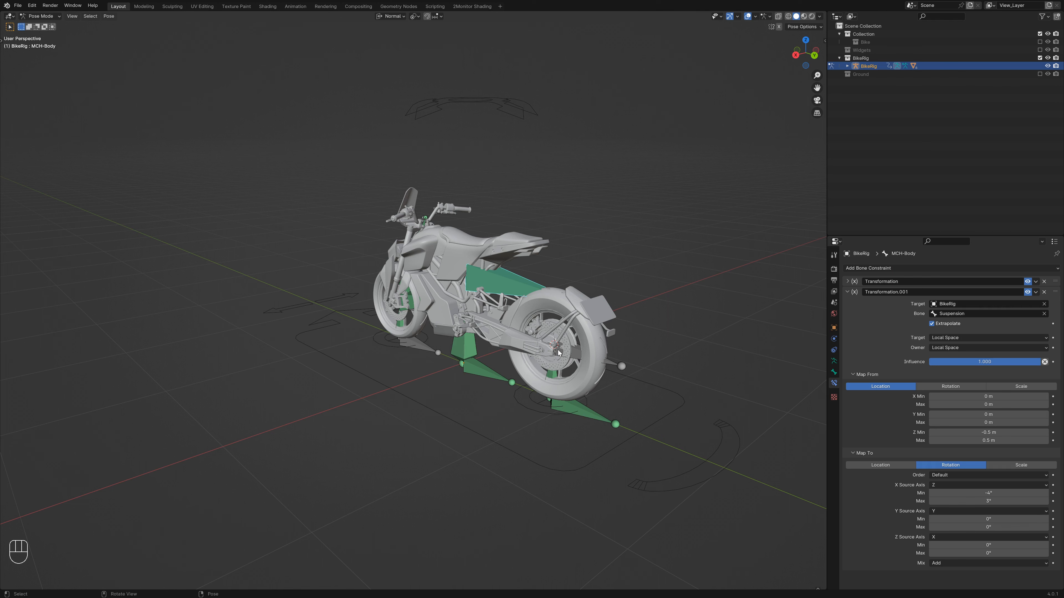
Step: Test-move the Steering control sideways to check the bike's tilt, cancelling the move
{"action": "left_click", "coordinate": [285, 315]}
{"action": "key", "text": "g"}
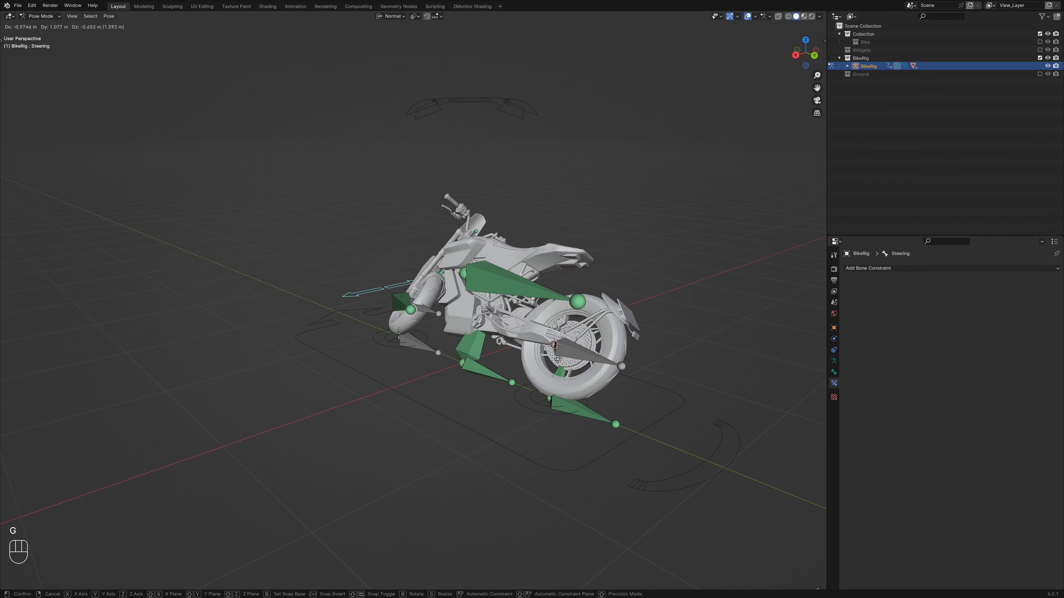
{"action": "right_click", "coordinate": [431, 388]}
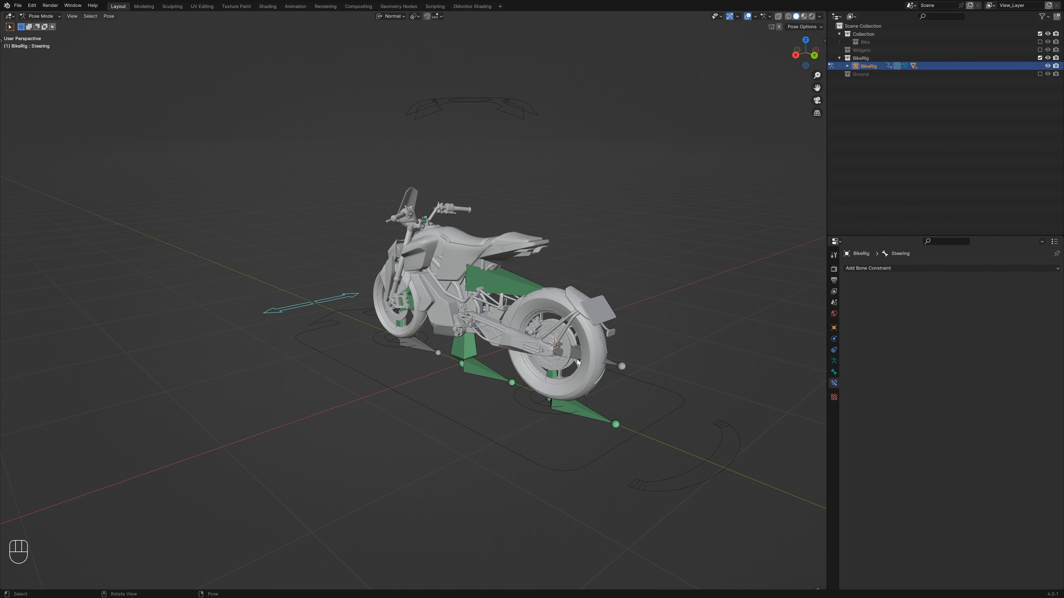
Step: Select the MCH-TiltTarget bone and add a float custom property named Tilt Strength to the BikeRig object
{"action": "middle_click_drag", "start_coordinate": [412, 375], "coordinate": [492, 354]}
{"action": "left_click", "coordinate": [511, 335]}
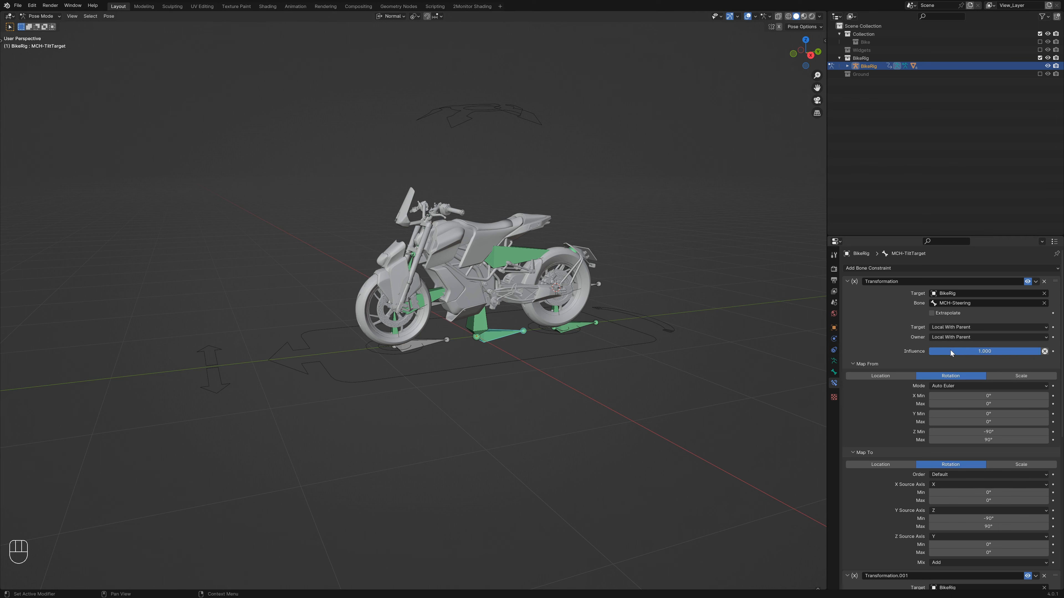
{"action": "left_click", "coordinate": [833, 328]}
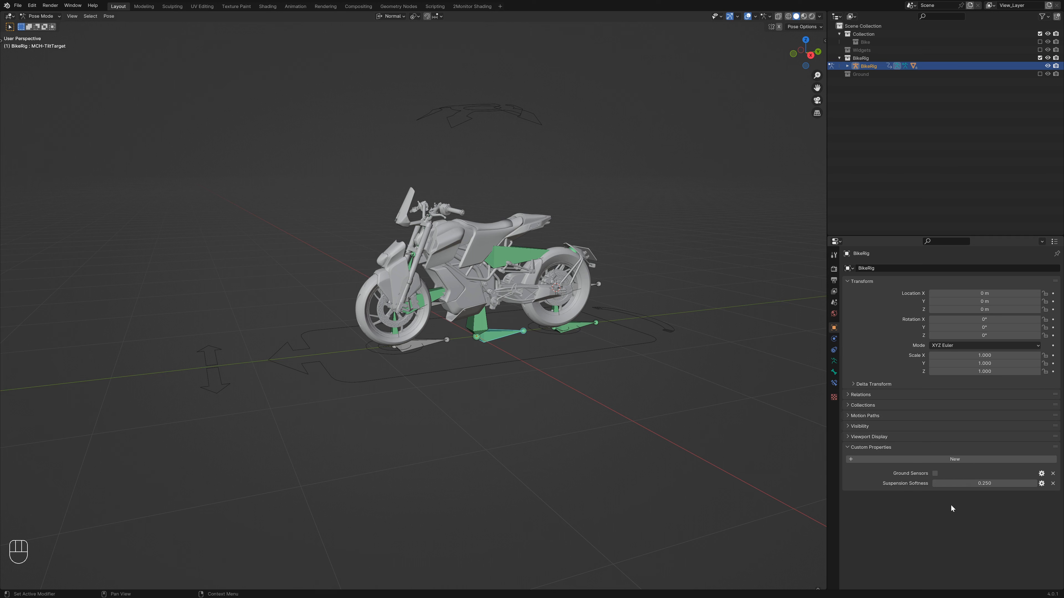
{"action": "left_click", "coordinate": [953, 461]}
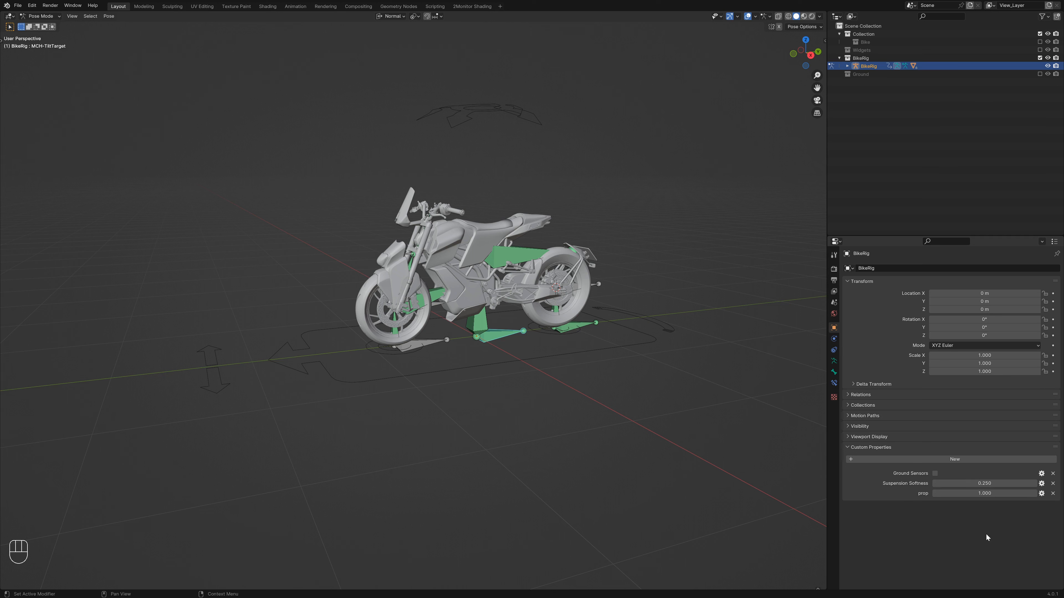
{"action": "left_click", "coordinate": [1040, 494]}
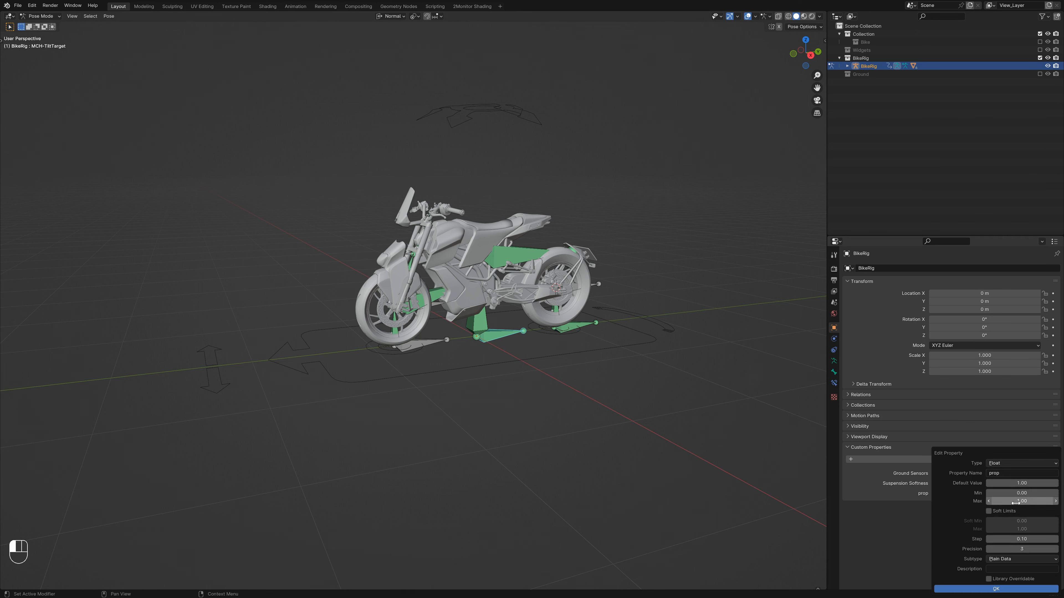
{"action": "type", "text": "T"}
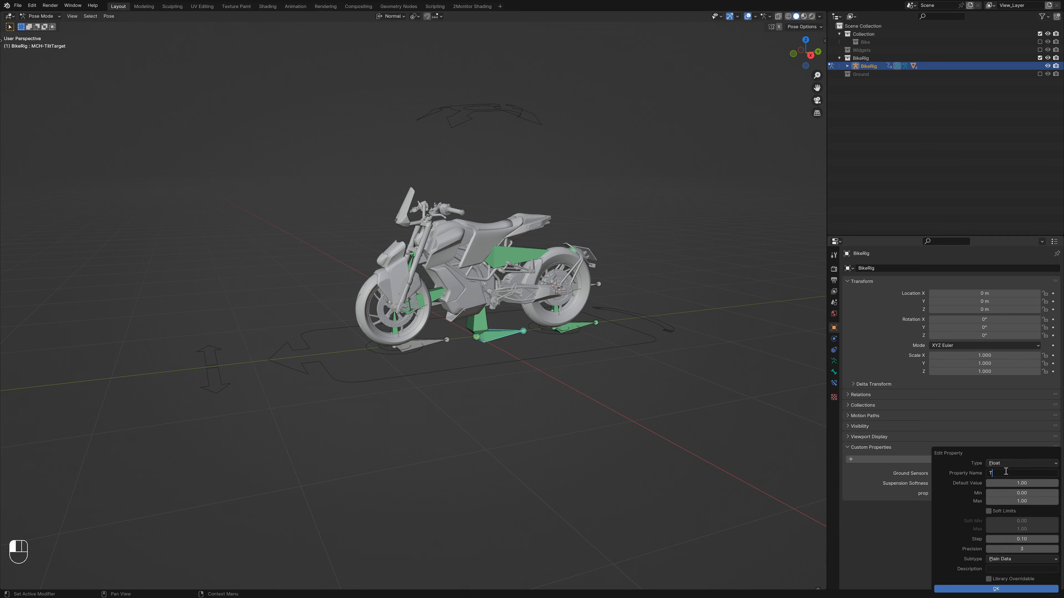
{"action": "type", "text": "ilt Strength"}
{"action": "left_click", "coordinate": [997, 588]}
Step: Copy Tilt Strength as a new driver and paste it onto the influence of MCH-TiltTarget's first Transformation constraint
{"action": "right_click", "coordinate": [974, 497]}
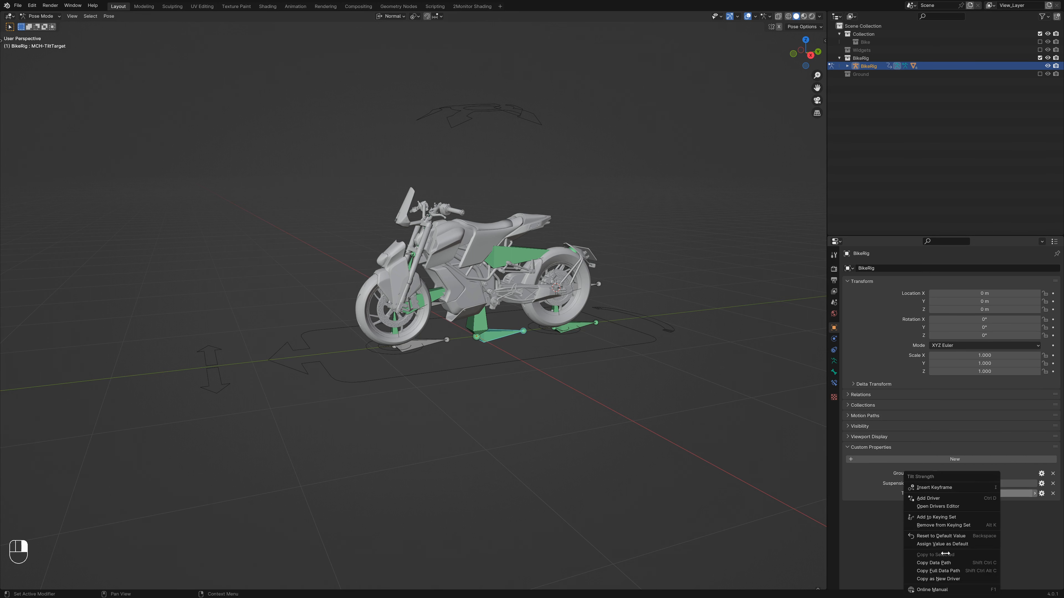
{"action": "left_click", "coordinate": [833, 384]}
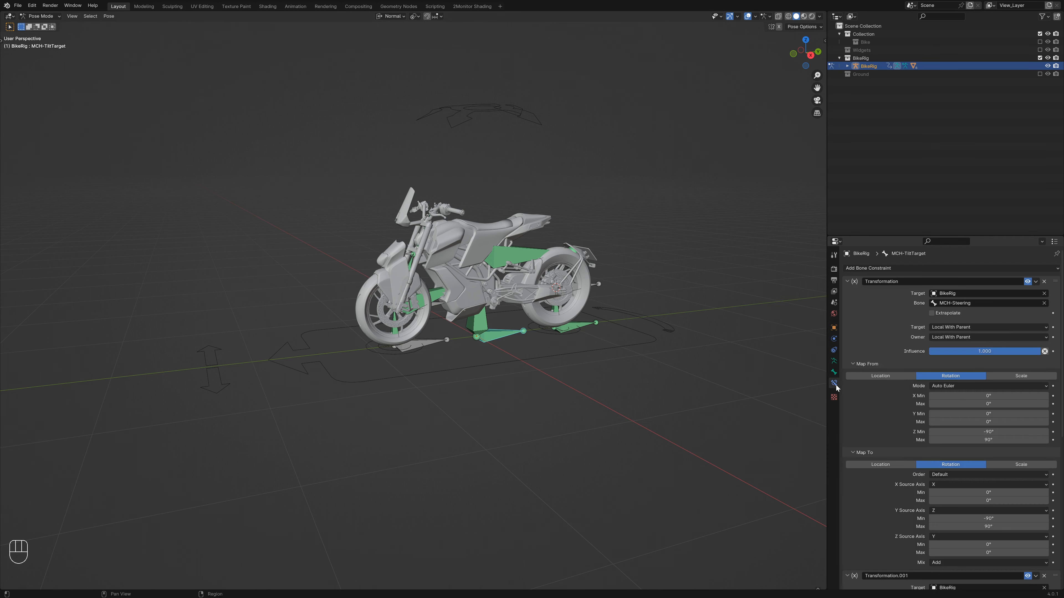
{"action": "right_click", "coordinate": [966, 351]}
{"action": "left_click", "coordinate": [927, 370]}
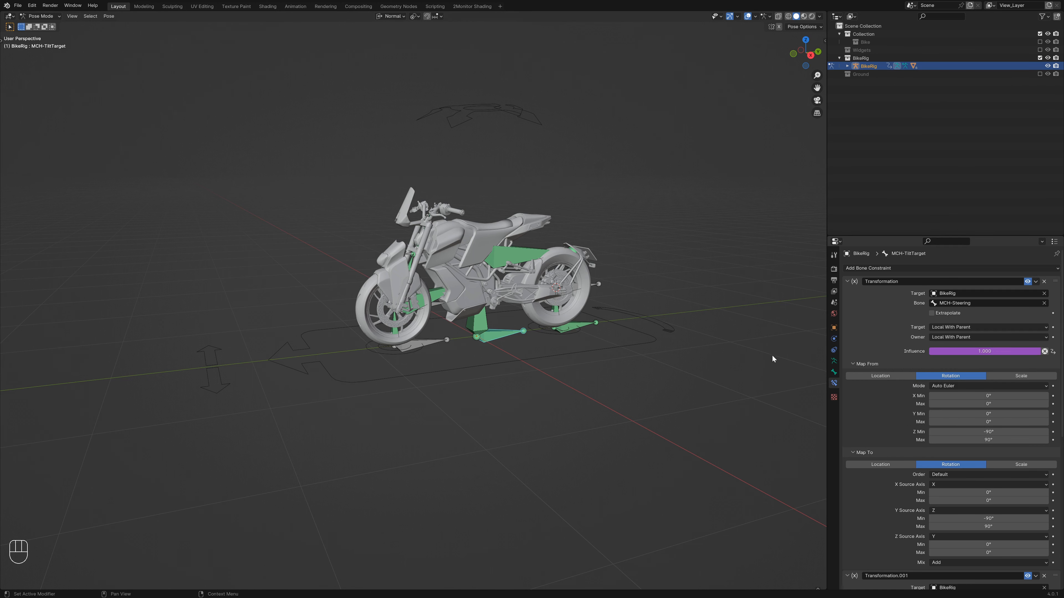
Step: Move the Steering control aside and reduce Tilt Strength to about 0.4 to test the driven tilt
{"action": "left_click", "coordinate": [833, 327]}
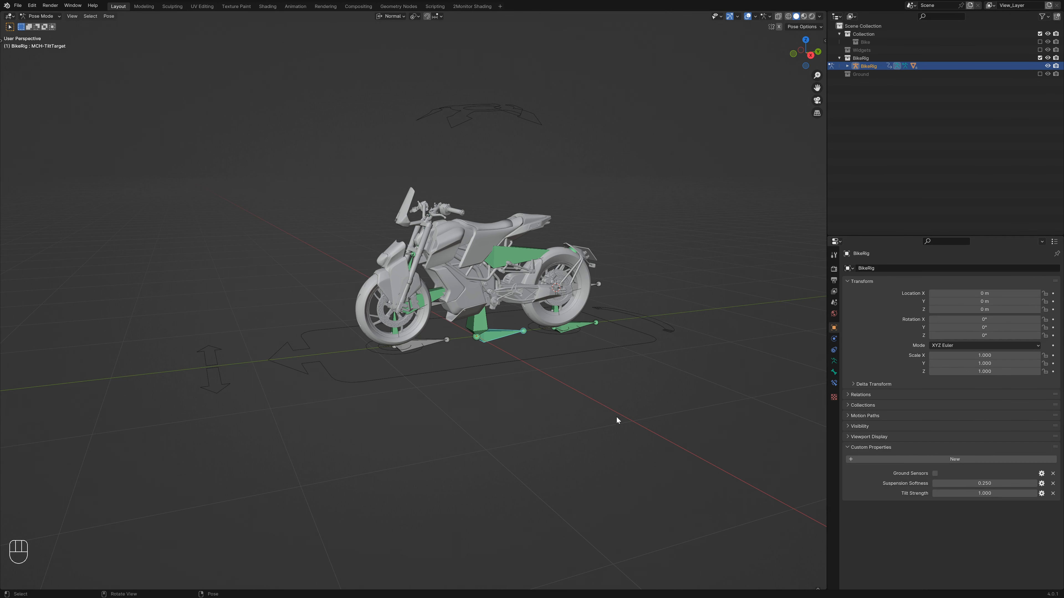
{"action": "middle_click_drag", "start_coordinate": [617, 417], "coordinate": [376, 339]}
{"action": "left_click", "coordinate": [327, 310]}
{"action": "key", "text": "g"}
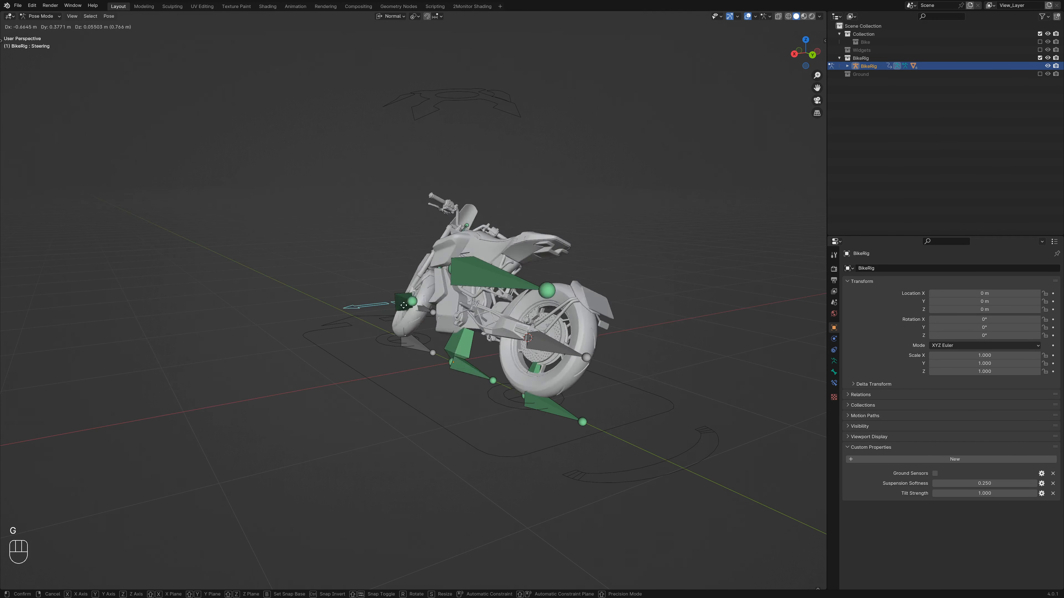
{"action": "left_click", "coordinate": [452, 296]}
{"action": "left_click_drag", "start_coordinate": [995, 493], "coordinate": [746, 493]}
{"action": "middle_click_drag", "start_coordinate": [269, 444], "coordinate": [461, 437]}
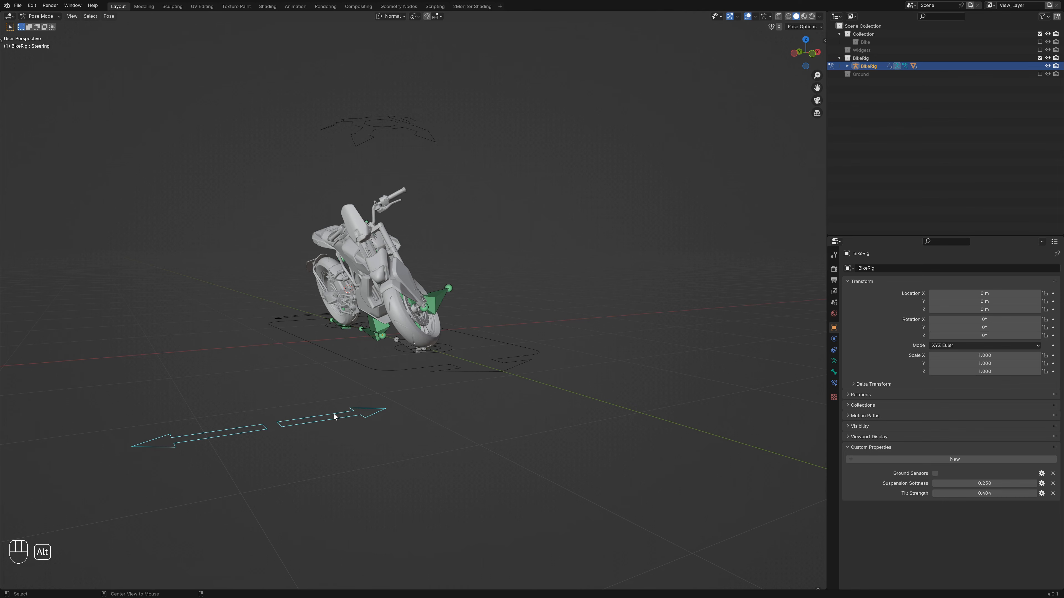
Step: Clear the Steering control's location and test-move it sideways at the reduced tilt strength, cancelling the move
{"action": "key", "text": "alt+g"}
{"action": "key", "text": "g"}
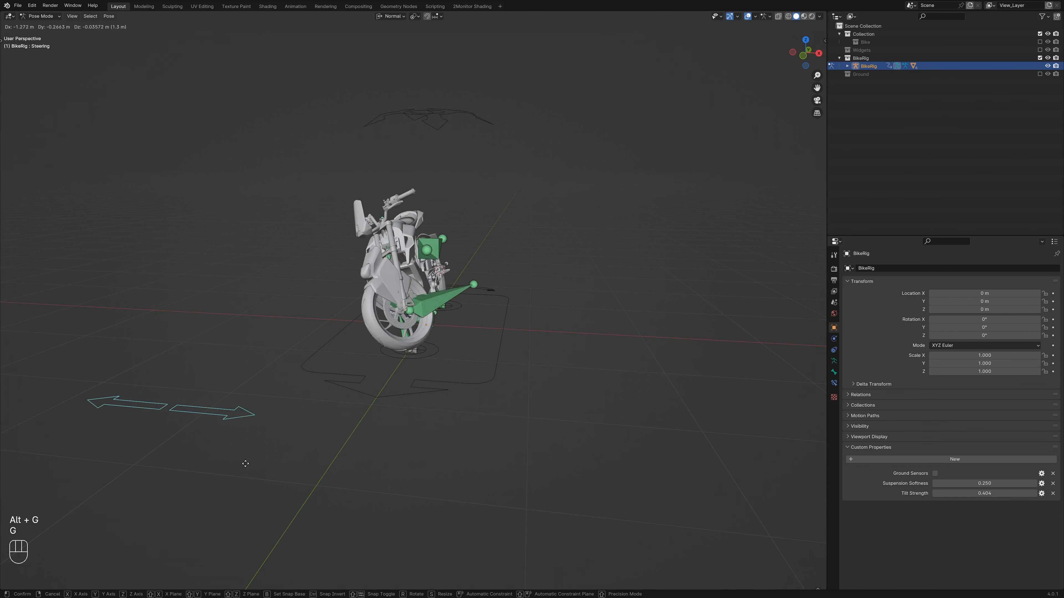
{"action": "right_click", "coordinate": [651, 465]}
Step: Set the Tilt Strength property to 1
{"action": "left_click", "coordinate": [991, 492]}
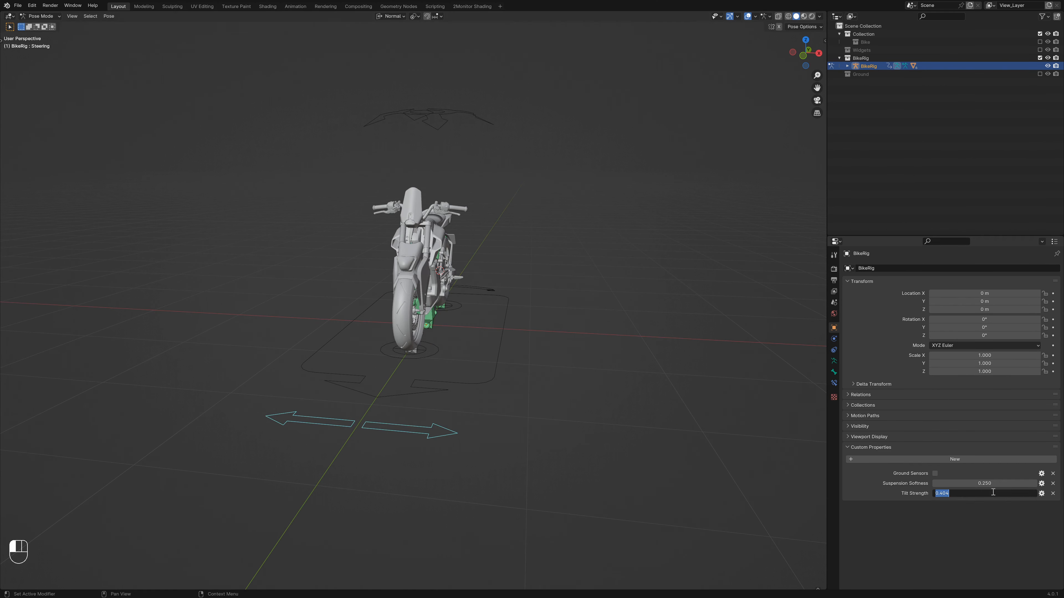
{"action": "type", "text": "1"}
{"action": "key", "text": "Return"}
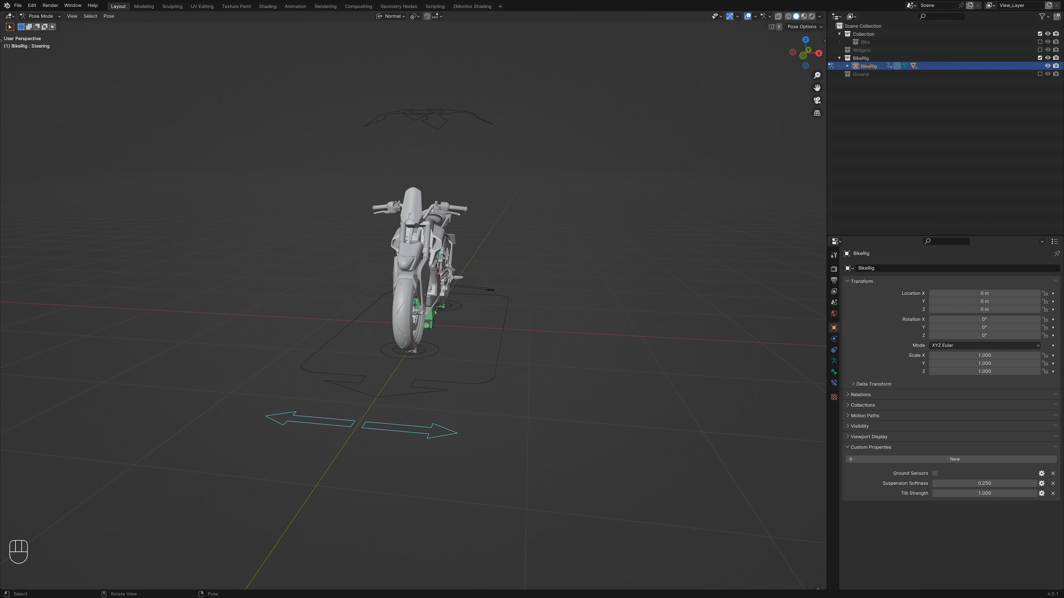
Step: Exclude the BikeRig collection from the view layer and enable the Bike collection
{"action": "middle_click_drag", "start_coordinate": [607, 310], "coordinate": [479, 314]}
{"action": "scroll", "coordinate": [479, 314], "scroll_direction": "up", "scroll_amount": 4}
{"action": "middle_click_drag", "start_coordinate": [565, 314], "coordinate": [603, 299]}
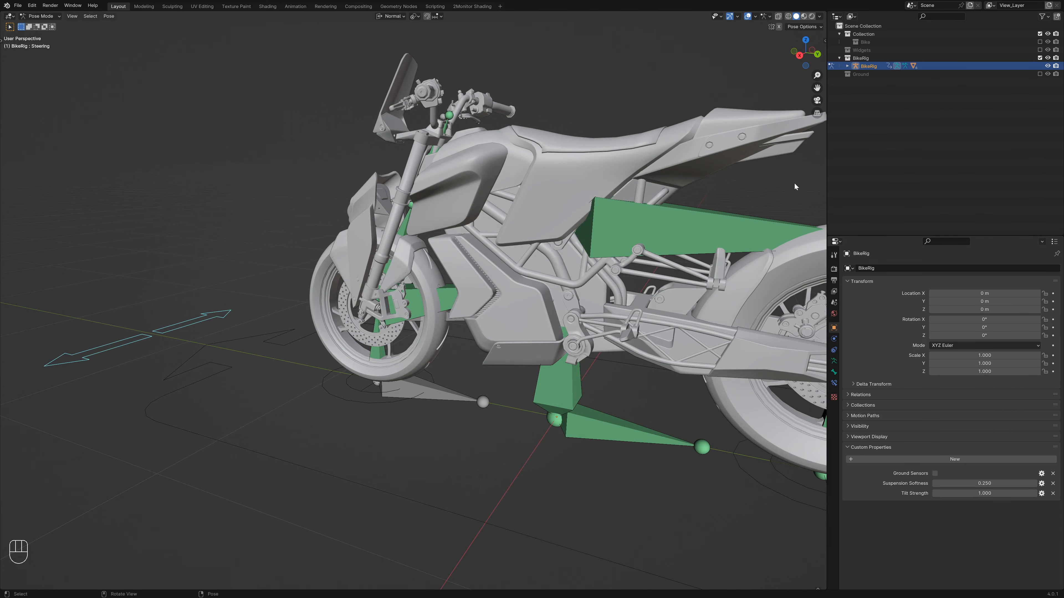
{"action": "left_click", "coordinate": [1039, 58]}
{"action": "left_click", "coordinate": [1039, 42]}
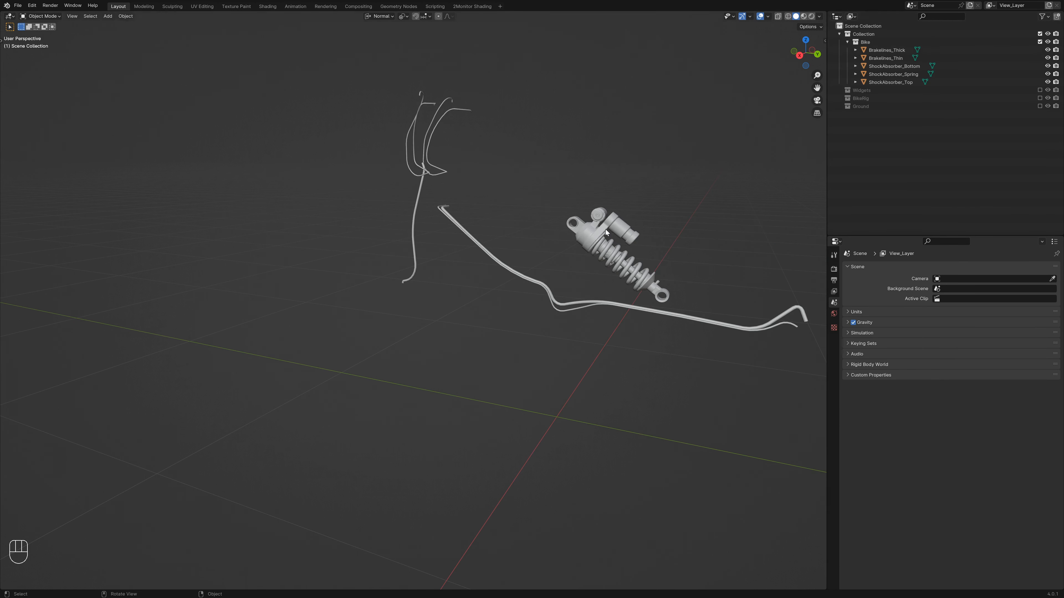
Step: Select the shock absorber's top, bottom and spring objects individually to identify its separate parts
{"action": "left_click", "coordinate": [617, 254]}
{"action": "left_click", "coordinate": [594, 224]}
{"action": "left_click", "coordinate": [594, 226], "text": "shift"}
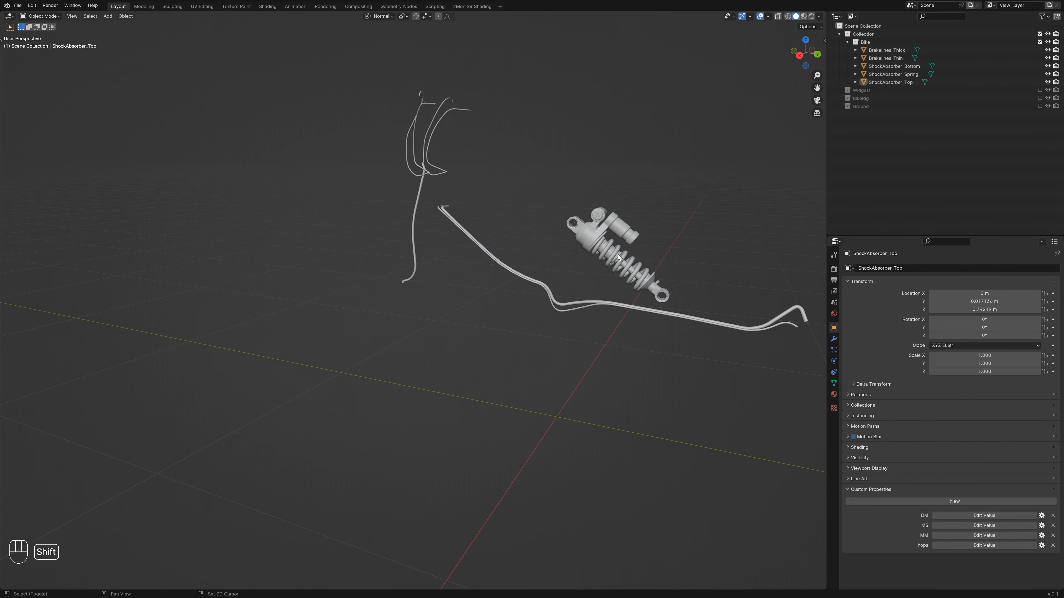
{"action": "left_click", "coordinate": [600, 241], "text": "shift"}
{"action": "left_click", "coordinate": [651, 288]}
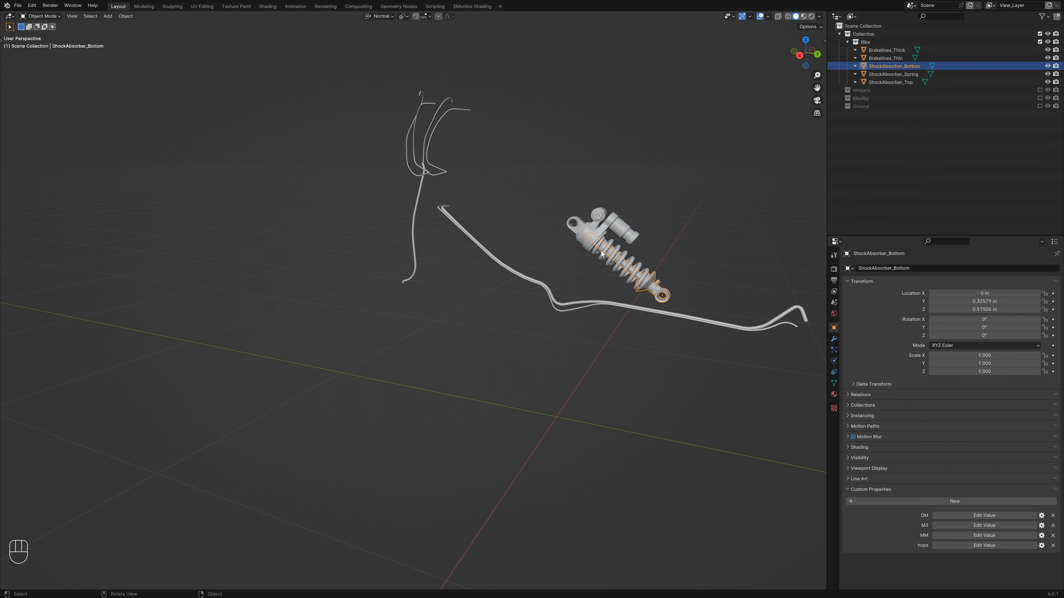
{"action": "left_click", "coordinate": [608, 254]}
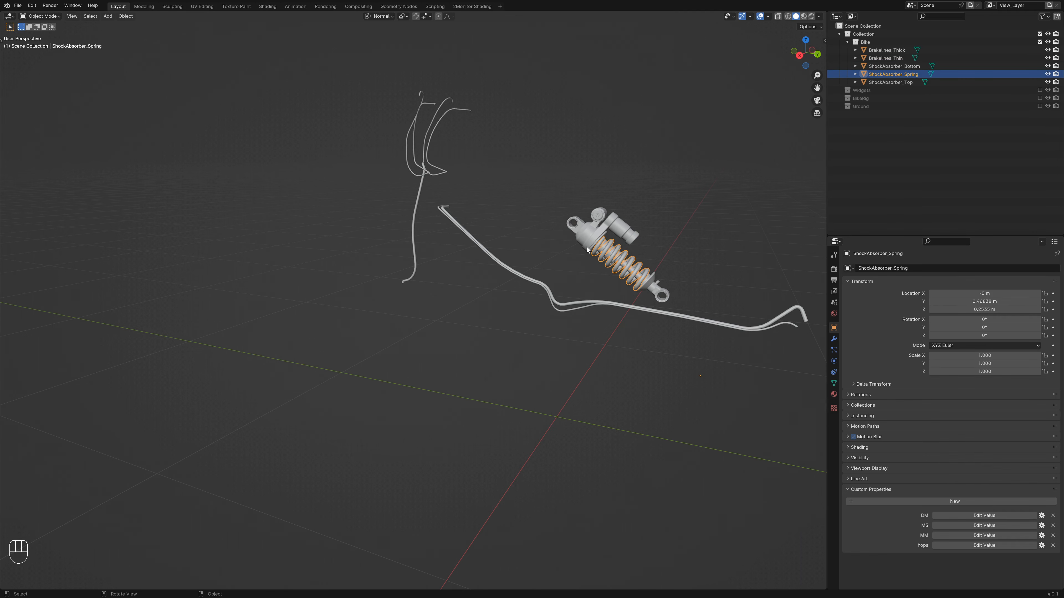